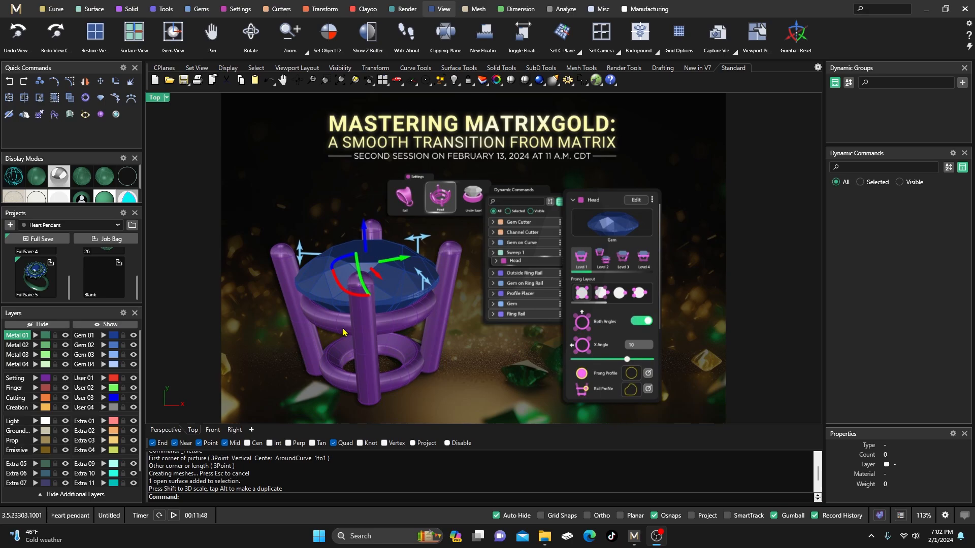
# - Delete the title picture from the Top view and return to the four-viewport layout
pyautogui.click(364, 331)
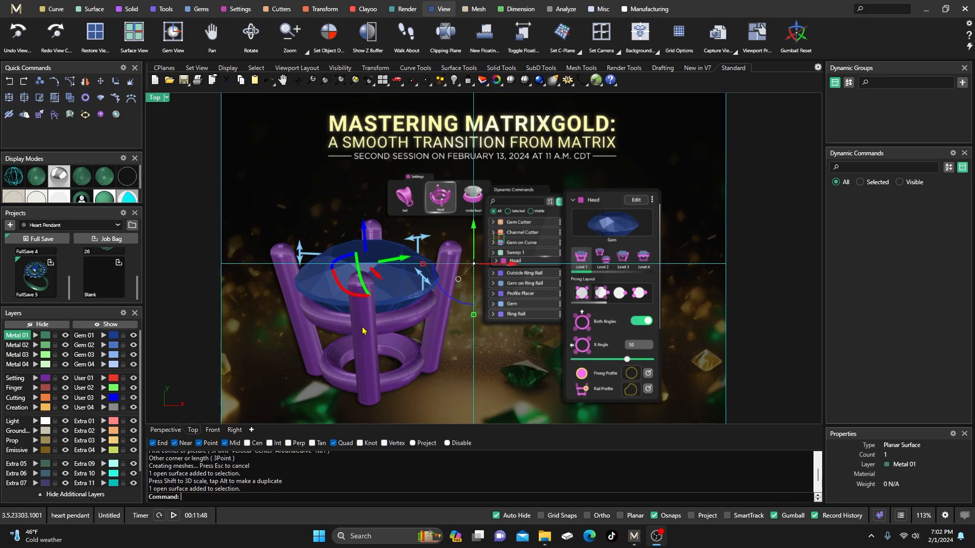
pyautogui.press('Delete')
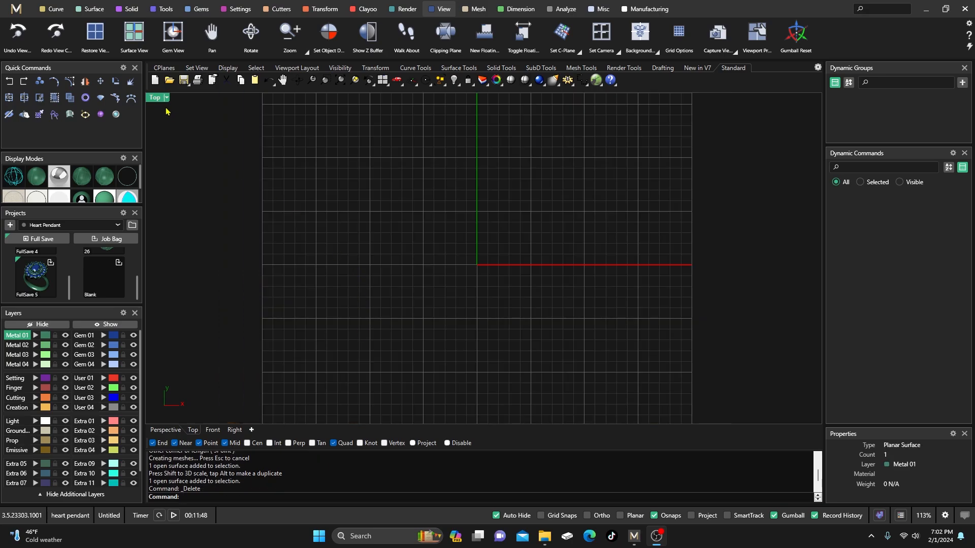
pyautogui.doubleClick(155, 98)
# - Create a Ring Rail with US finger size 7
pyautogui.click(53, 9)
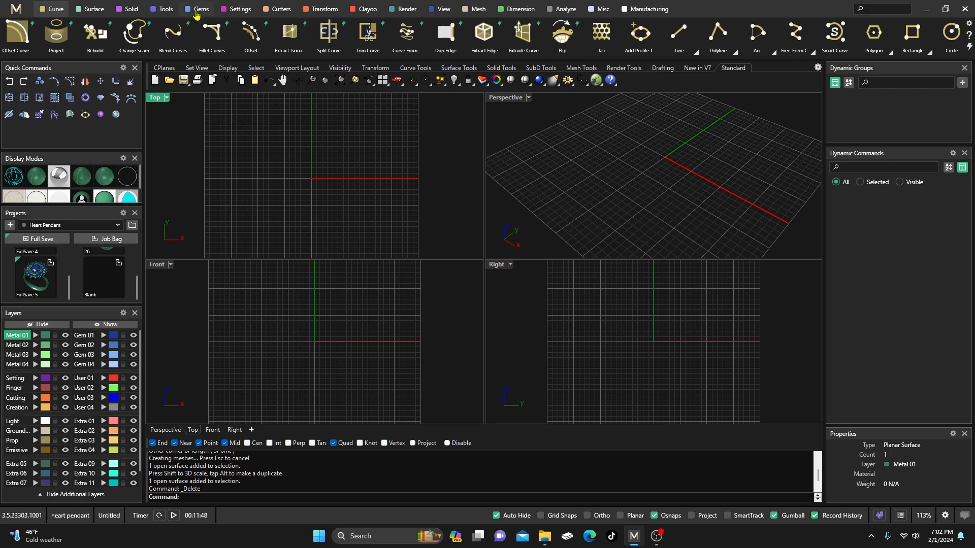
pyautogui.click(165, 10)
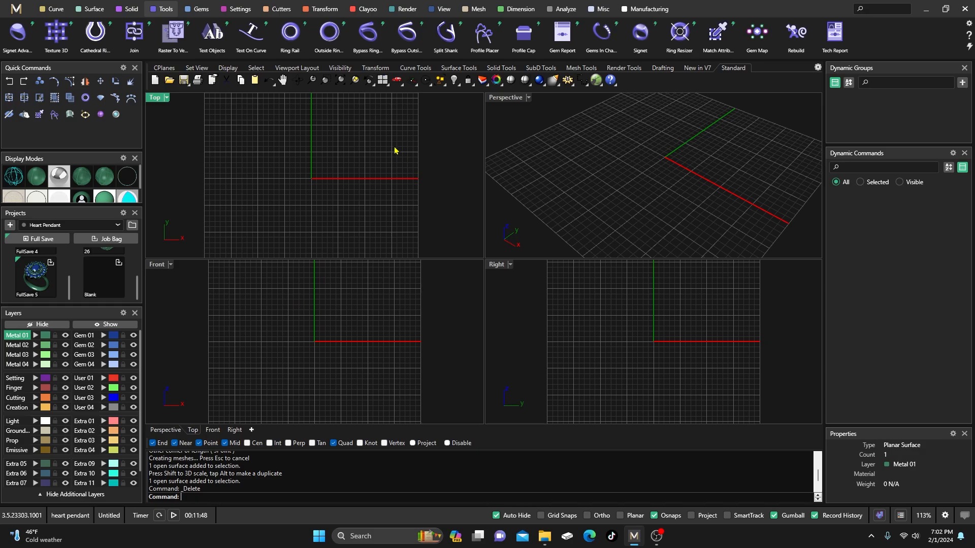
pyautogui.click(295, 33)
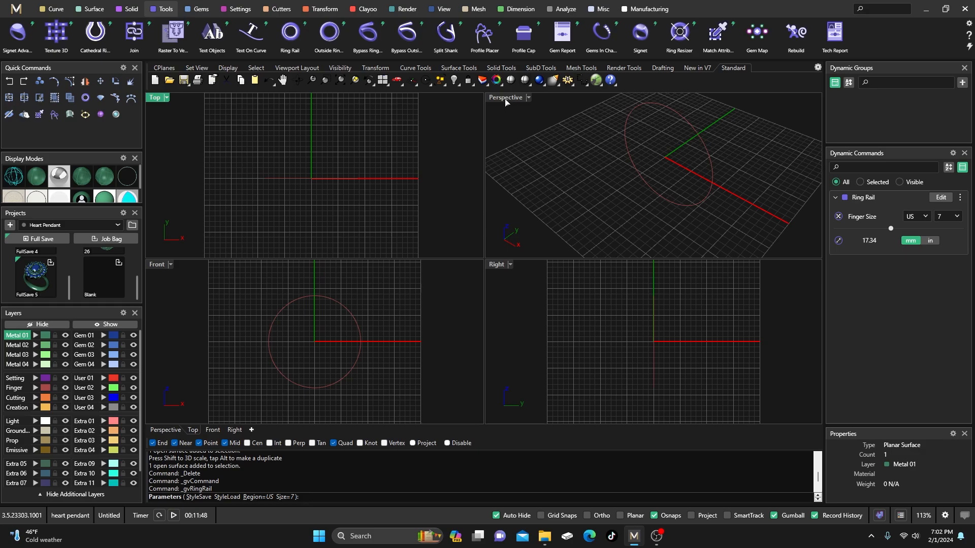
pyautogui.rightClick(512, 190)
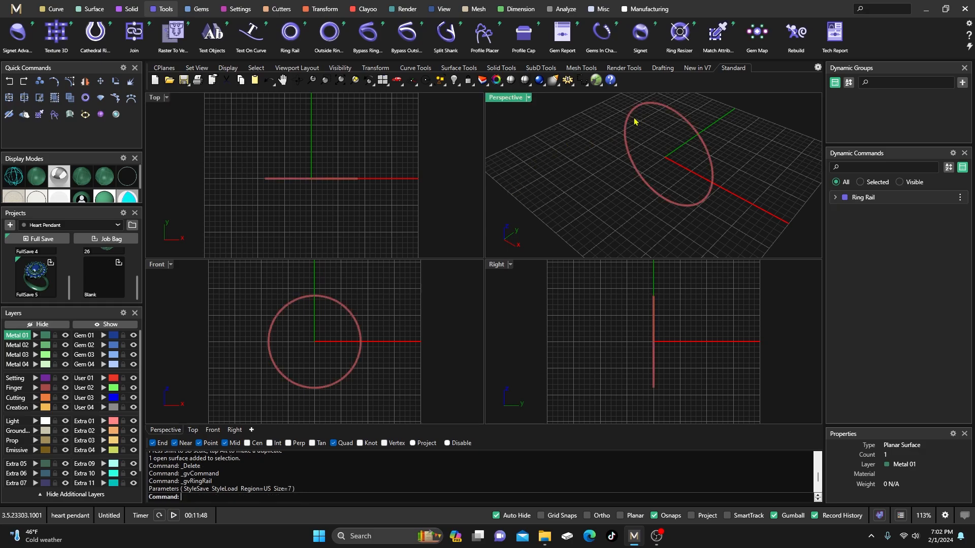
# - Place a profile on the ring rail with Profile Placer, using shank profile 17 from the library
pyautogui.click(485, 37)
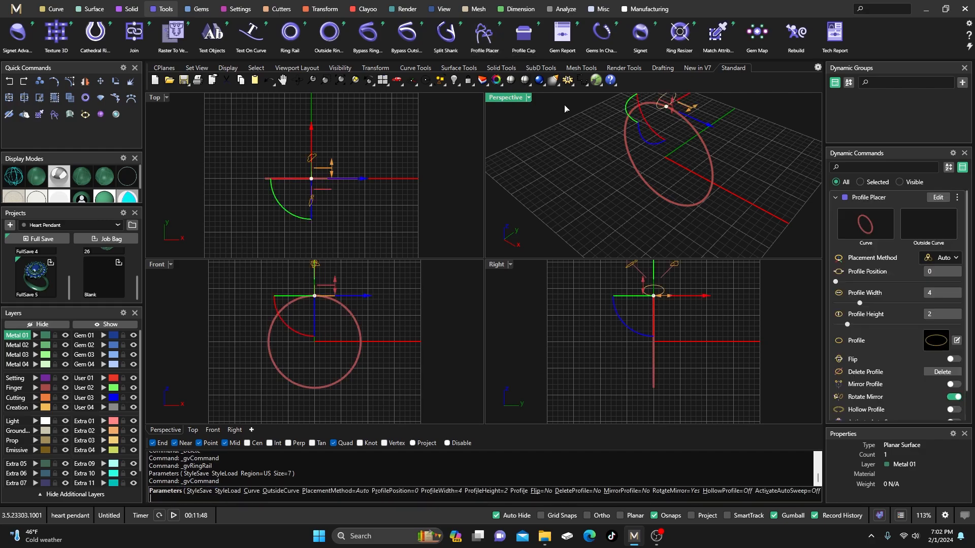
pyautogui.click(936, 341)
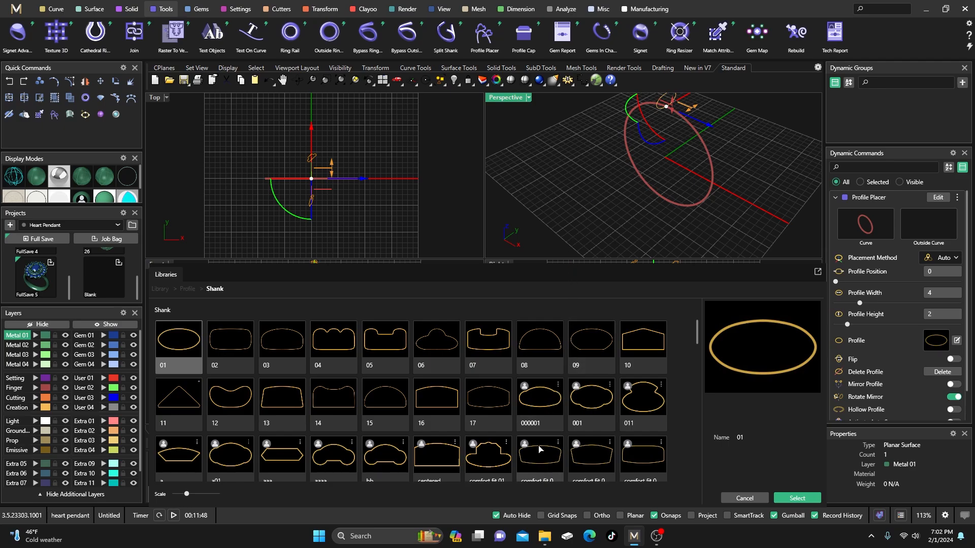
pyautogui.click(484, 397)
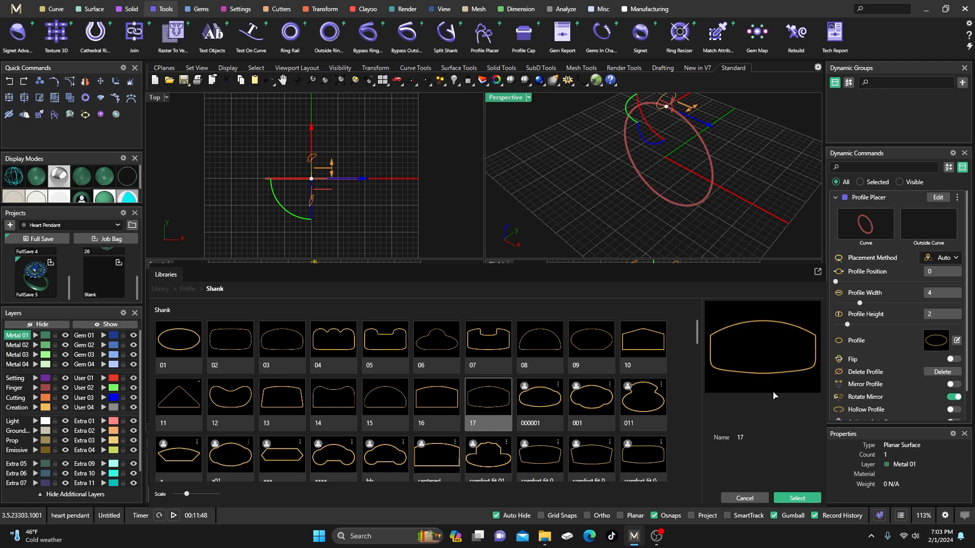
pyautogui.click(797, 498)
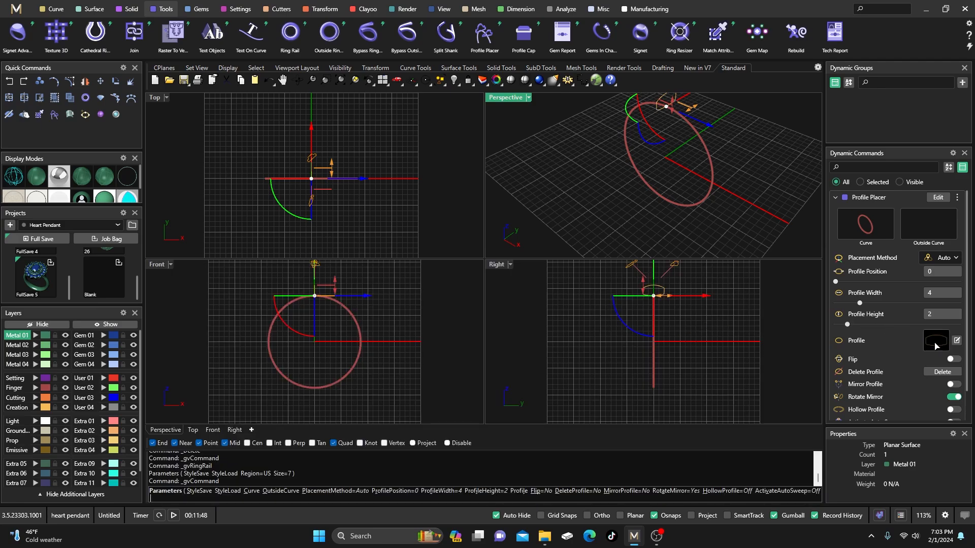
# - Open the profile for editing, set grid snap to 0.1, and draw a horizontal line across its upper part at about 1.7 mm height
pyautogui.click(957, 340)
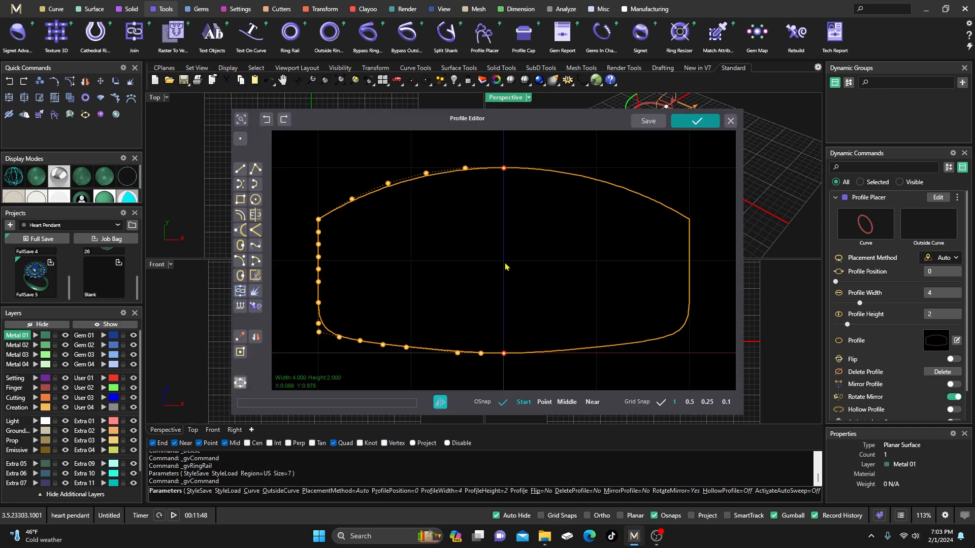
pyautogui.moveTo(513, 122)
pyautogui.mouseDown()
pyautogui.moveTo(533, 130)
pyautogui.moveTo(515, 129)
pyautogui.mouseUp()
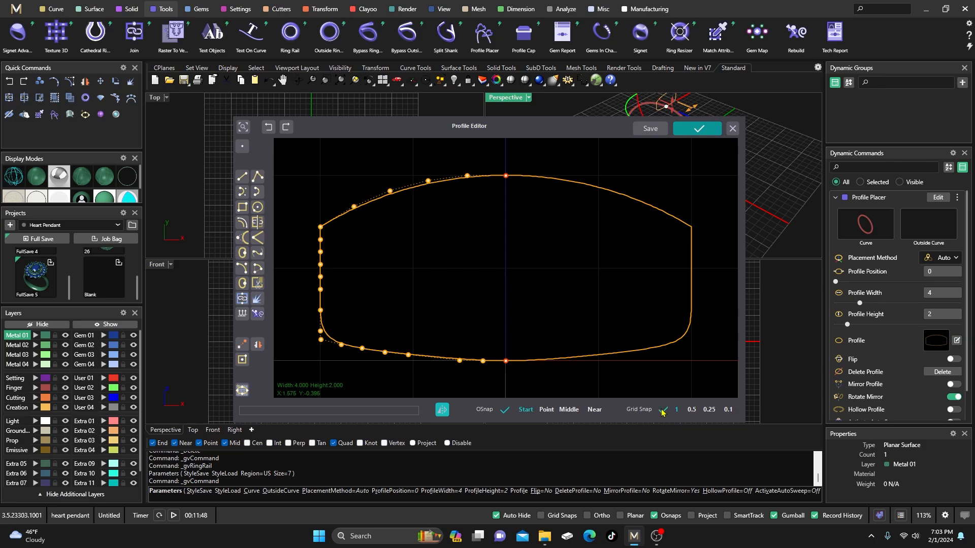
pyautogui.click(728, 410)
pyautogui.click(242, 177)
pyautogui.click(330, 204)
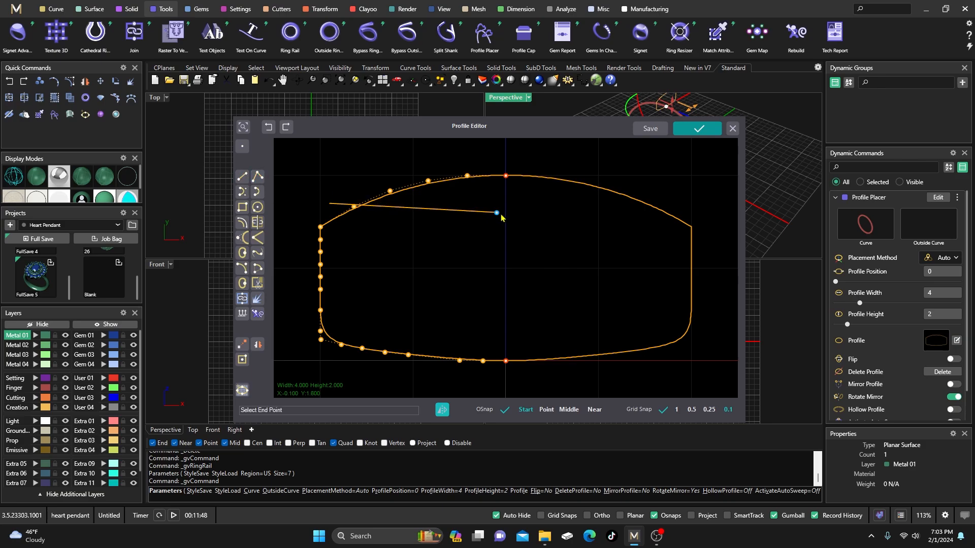
pyautogui.click(691, 209)
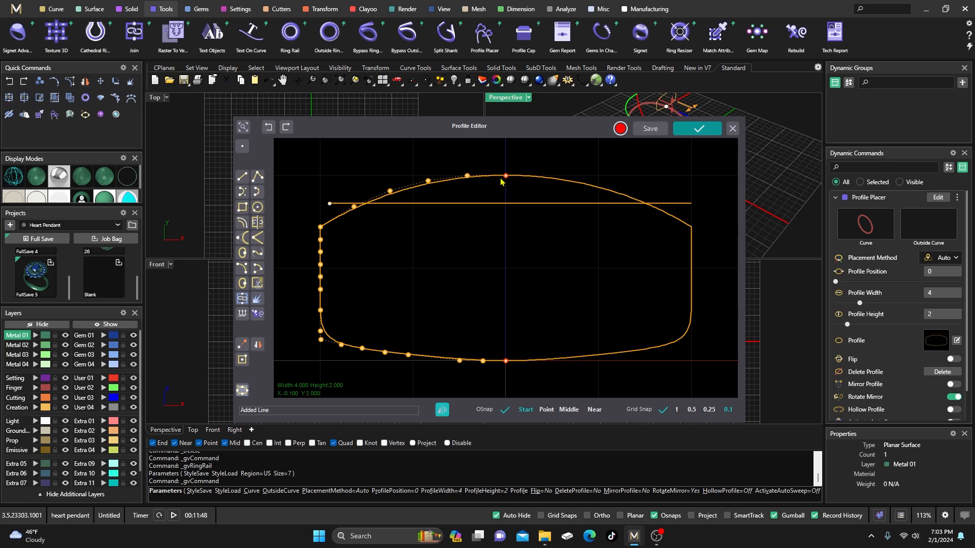
# - Trim away the profile's top arch using the horizontal line as the cutter and delete that line
pyautogui.click(258, 222)
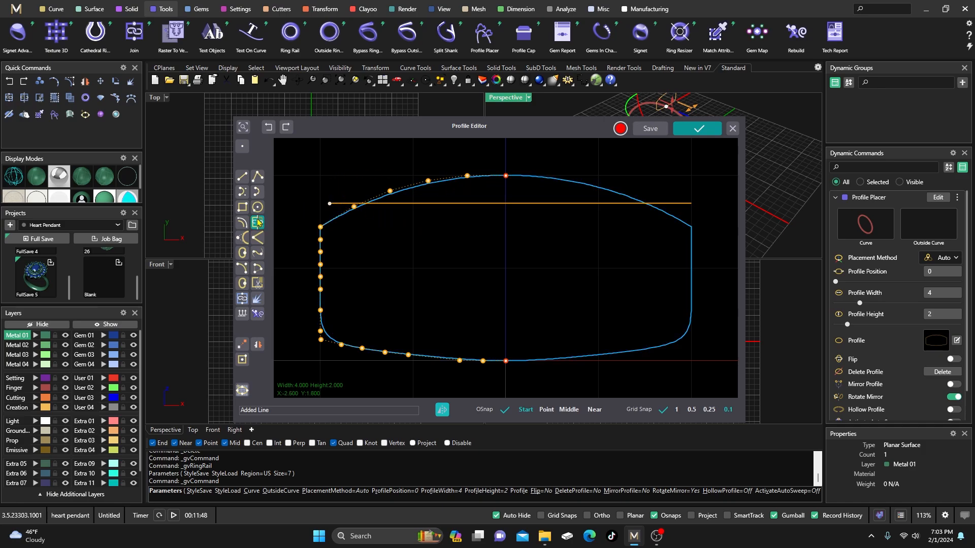
pyautogui.click(458, 204)
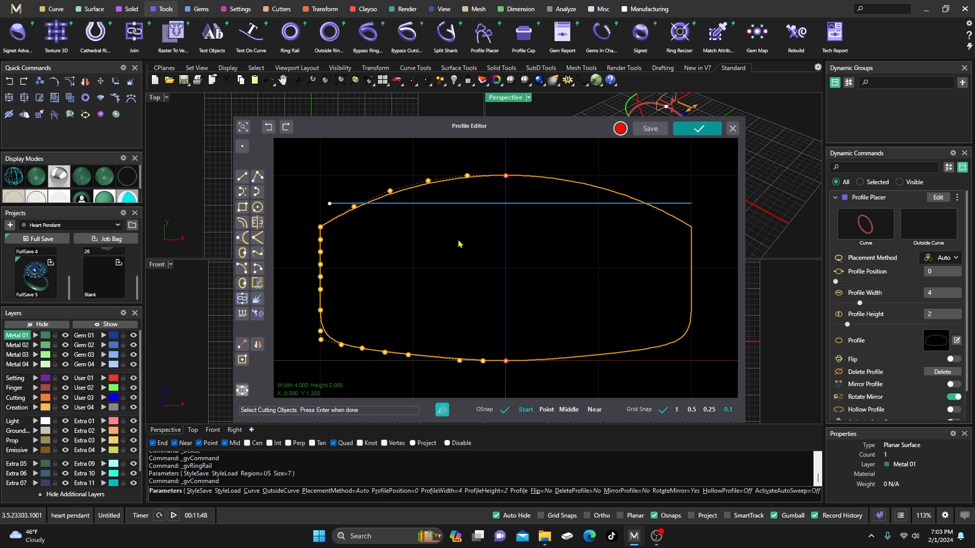
pyautogui.press('Return')
pyautogui.click(537, 183)
pyautogui.click(531, 206)
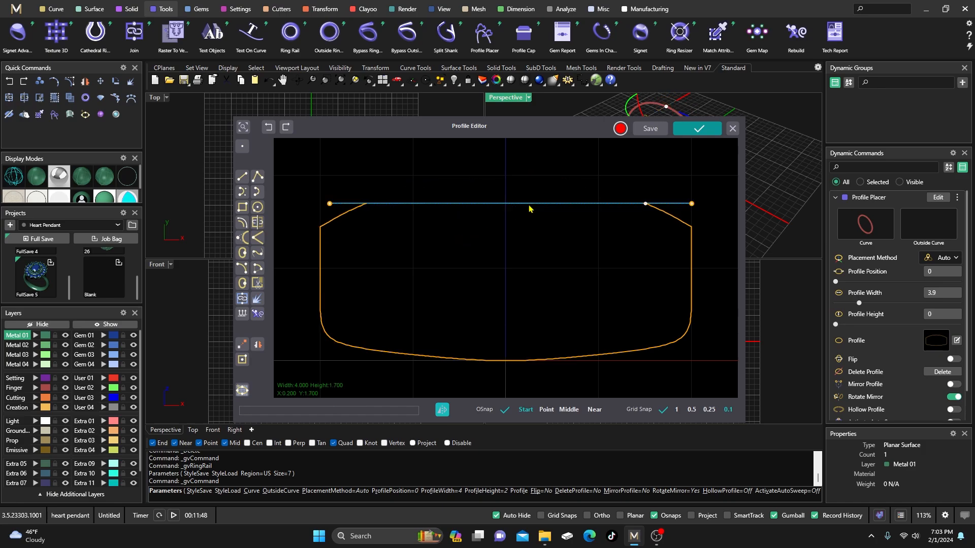
pyautogui.press('Delete')
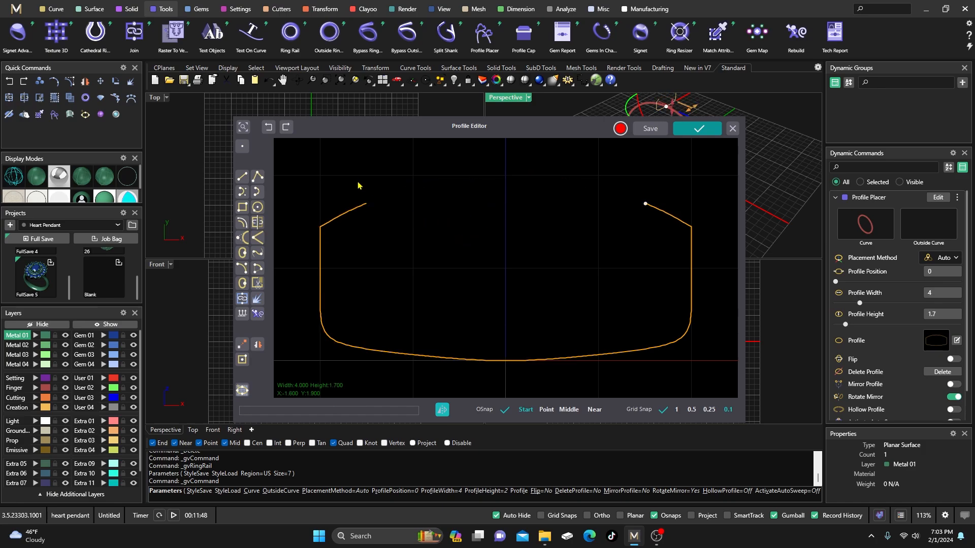
# - Draw a vertical line about 0.7 mm down from the left trimmed end, mirror it, and connect both lower ends with a horizontal line
pyautogui.click(242, 177)
pyautogui.click(366, 204)
pyautogui.click(366, 269)
pyautogui.click(258, 346)
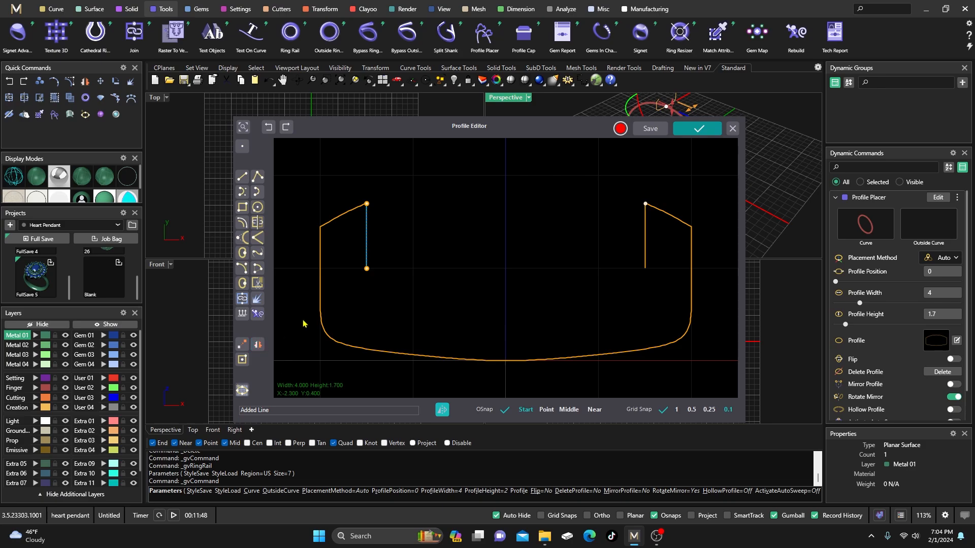
pyautogui.click(242, 179)
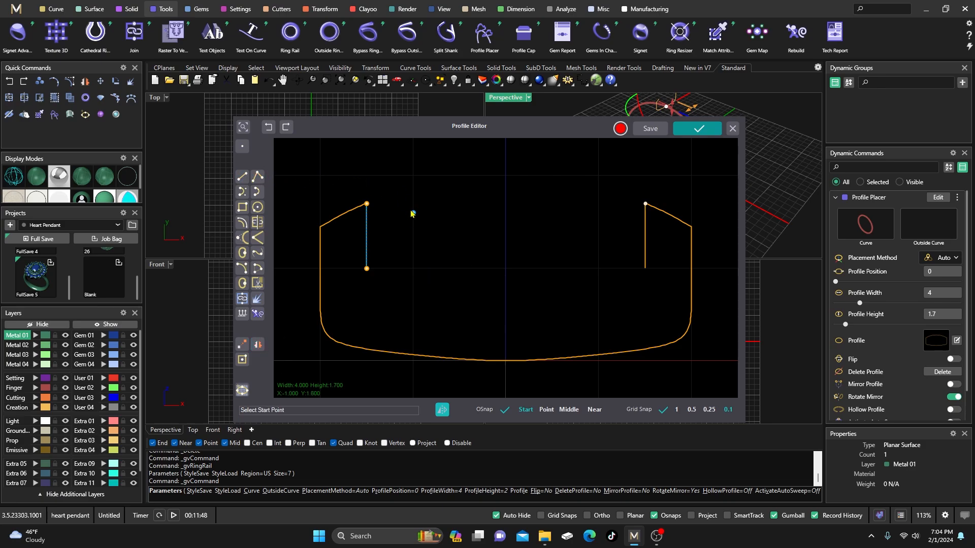
pyautogui.click(368, 272)
pyautogui.click(652, 270)
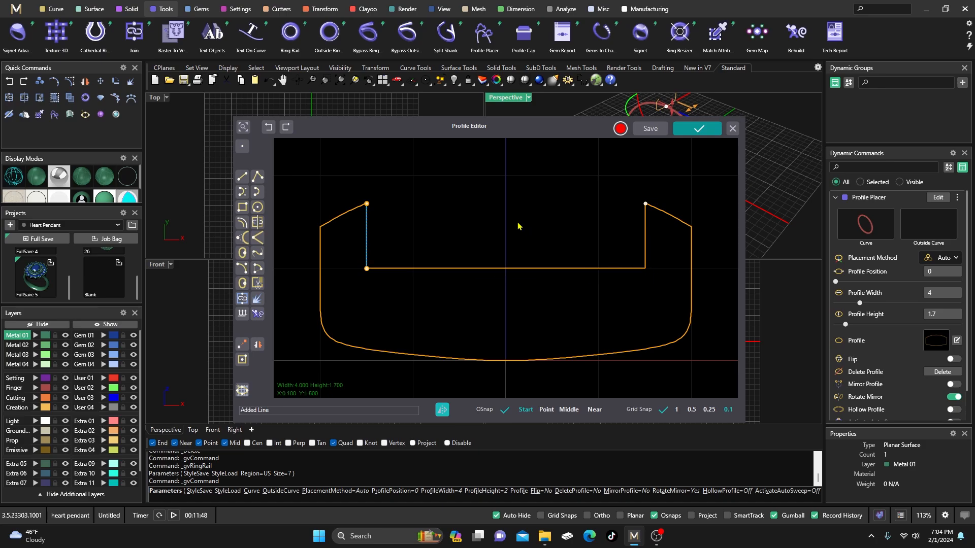
# - Join all the profile curves into one closed channel profile and apply it to the ring rail
pyautogui.scroll(-2, 507, 168)
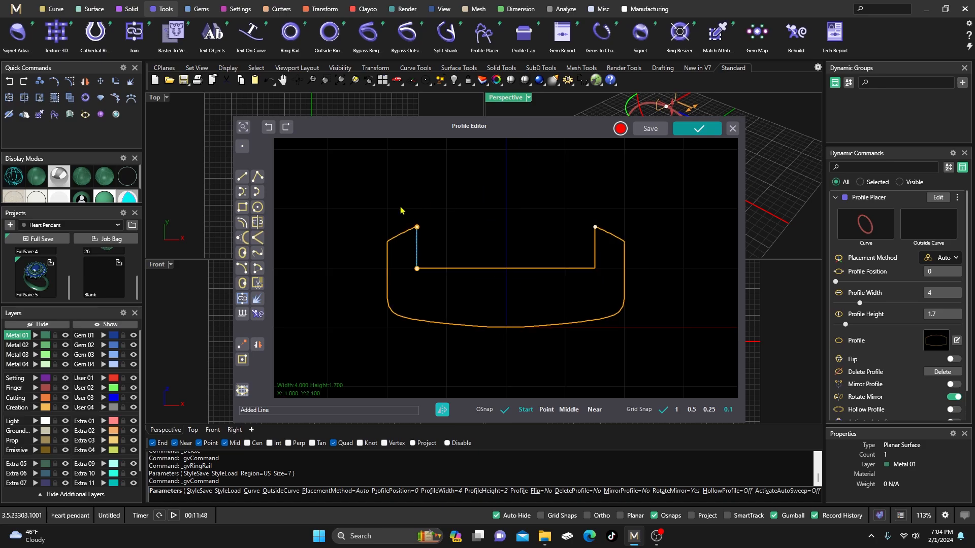
pyautogui.moveTo(365, 231); pyautogui.dragTo(651, 362)
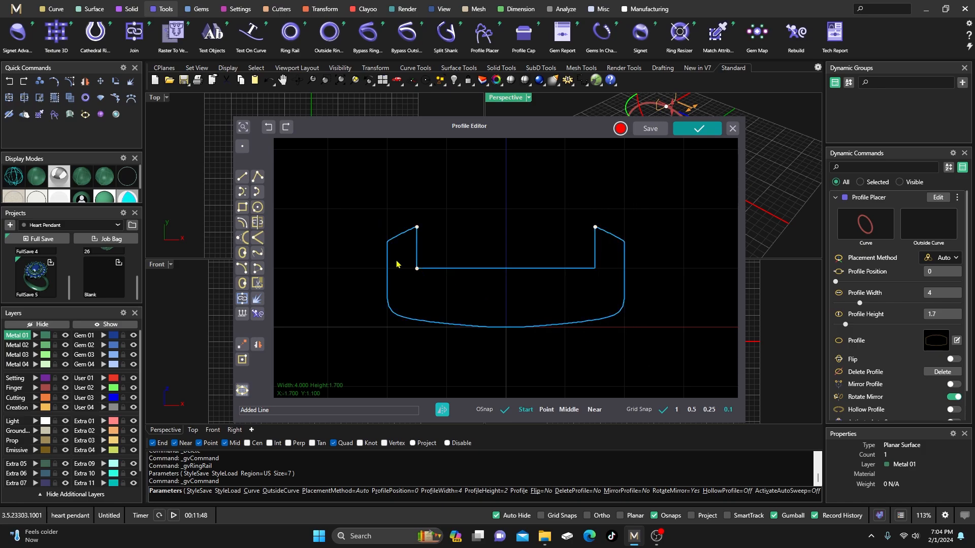
pyautogui.click(242, 298)
pyautogui.moveTo(561, 131); pyautogui.dragTo(392, 140)
pyautogui.scroll(4, 655, 294)
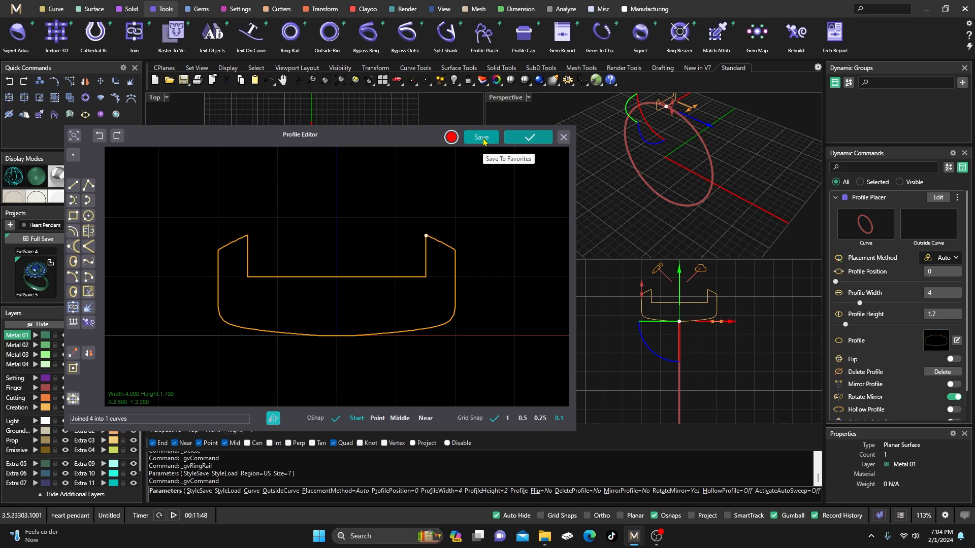
pyautogui.click(526, 139)
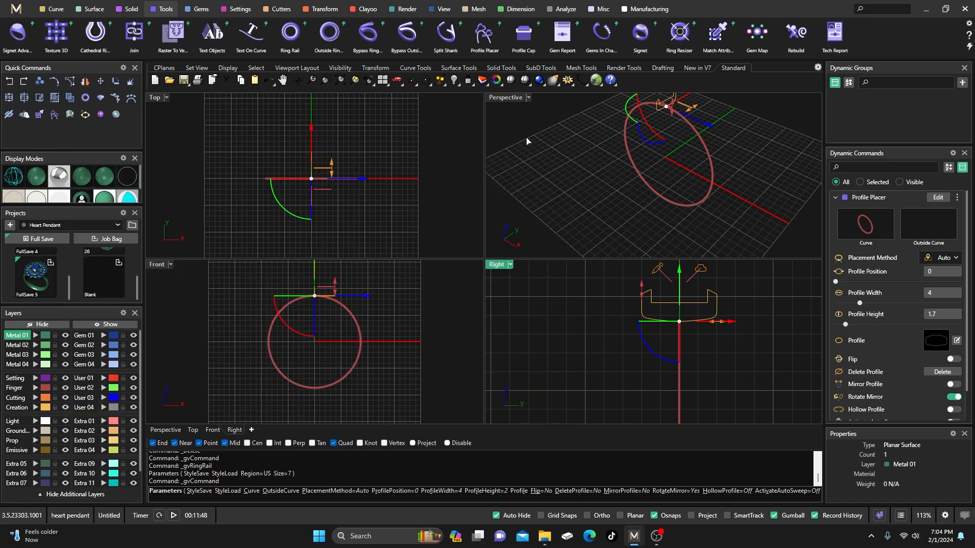
# - Set the placed profile's width to 5.5 mm and its height to 2.5 mm
pyautogui.moveTo(576, 300); pyautogui.dragTo(556, 322, button='right')
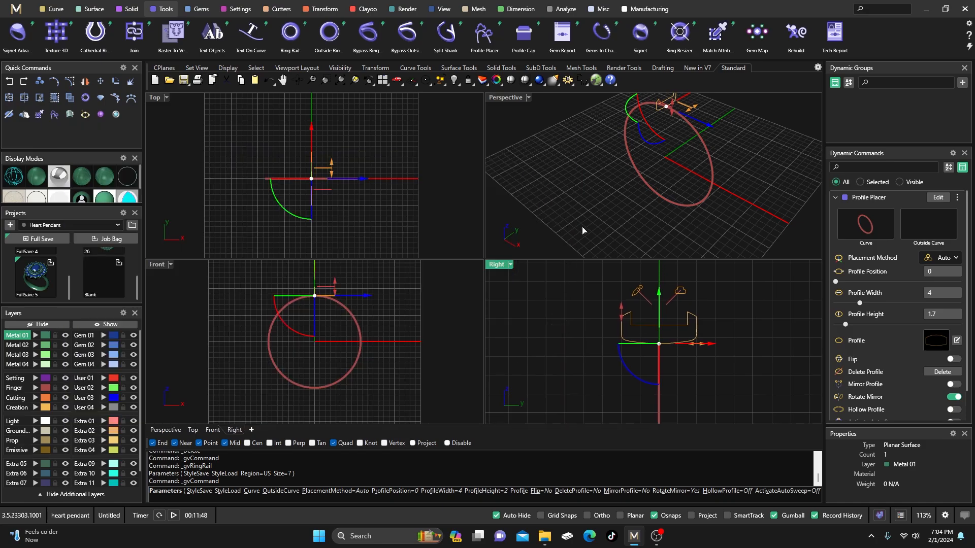
pyautogui.moveTo(583, 231); pyautogui.dragTo(590, 242, button='right')
pyautogui.moveTo(677, 140)
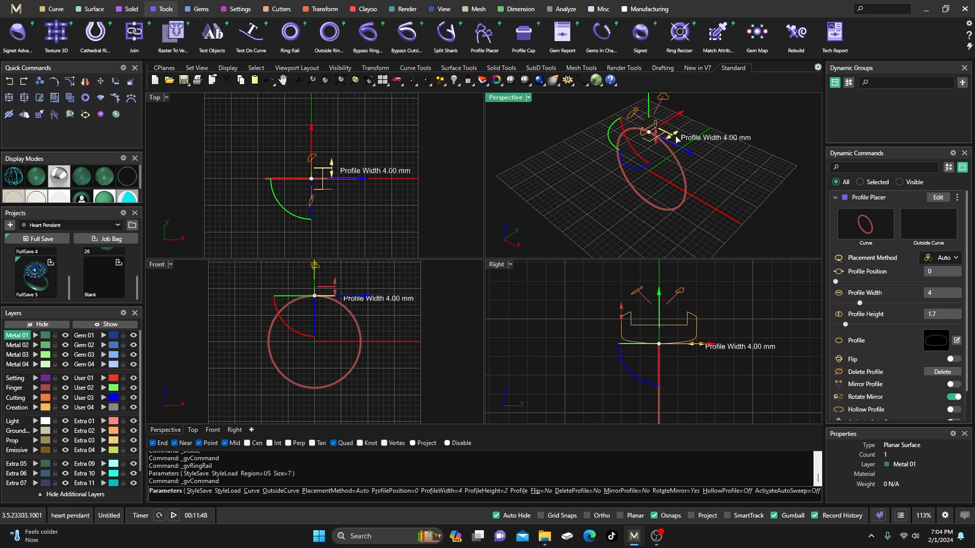
pyautogui.moveTo(675, 138); pyautogui.dragTo(679, 136)
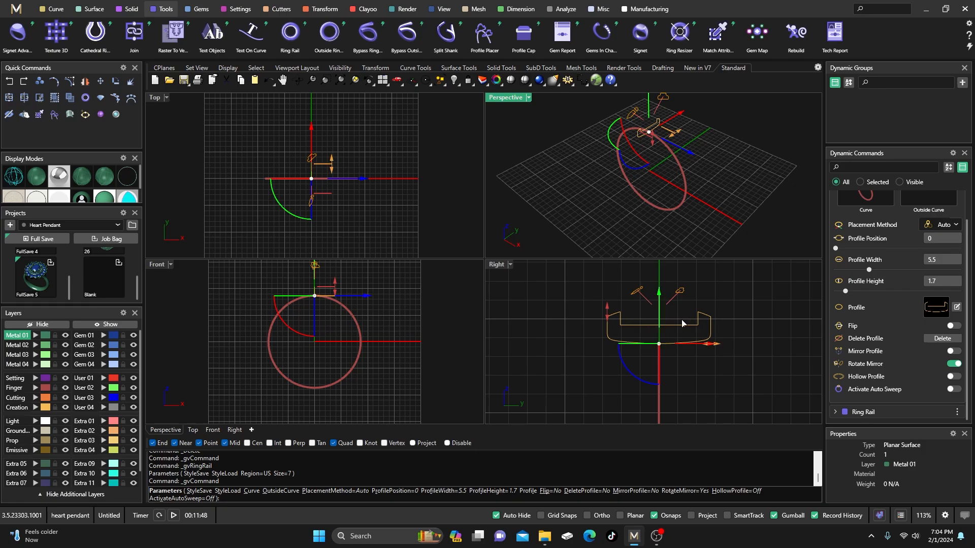
pyautogui.click(608, 314)
pyautogui.moveTo(608, 313); pyautogui.dragTo(608, 301)
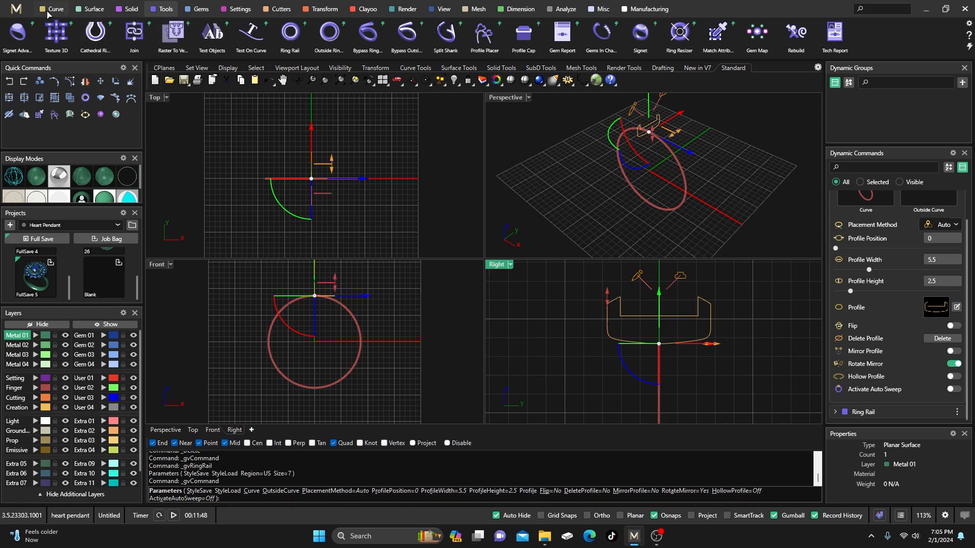
# - Activate Auto Sweep to build the band along the ring rail and switch to a shaded display mode
pyautogui.moveTo(619, 193)
pyautogui.mouseDown(button='right')
pyautogui.moveTo(634, 197)
pyautogui.moveTo(620, 200)
pyautogui.mouseUp(button='right')
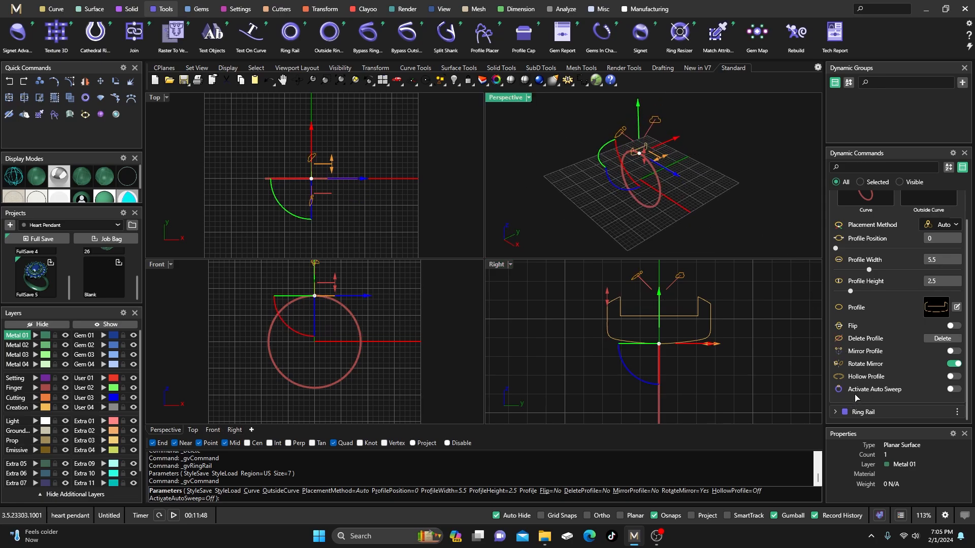
pyautogui.click(954, 390)
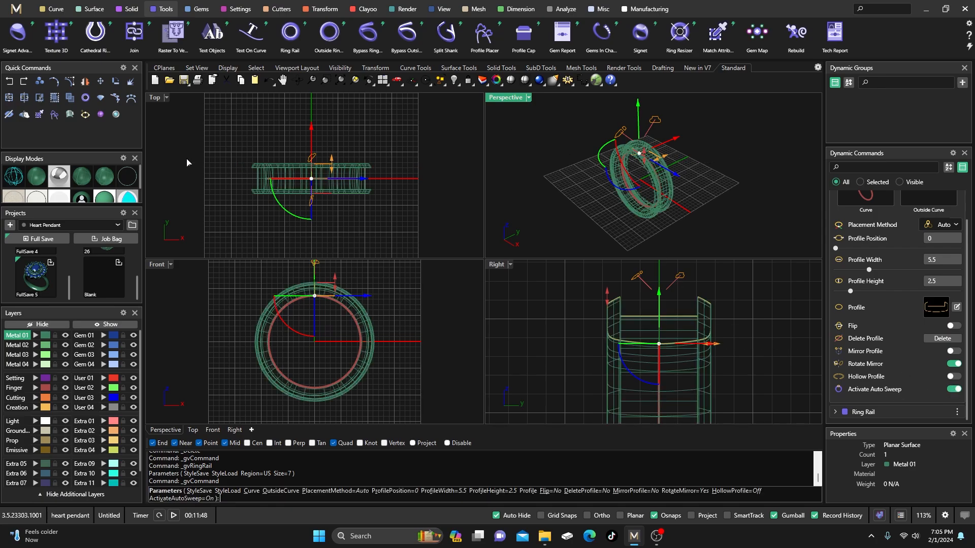
pyautogui.click(38, 177)
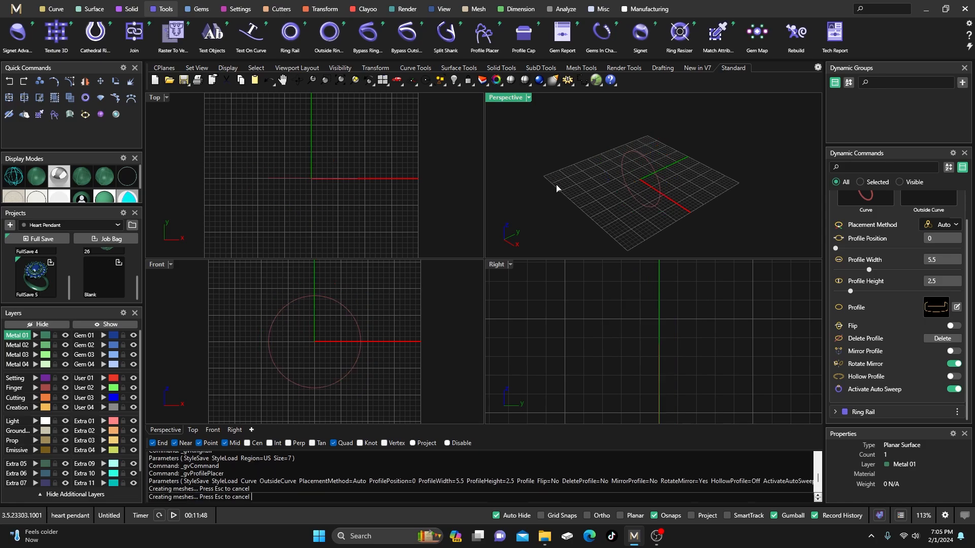
# - Maximize the Perspective view and examine the swept channel band from several angles
pyautogui.doubleClick(506, 97)
pyautogui.moveTo(490, 239); pyautogui.dragTo(487, 183, button='right')
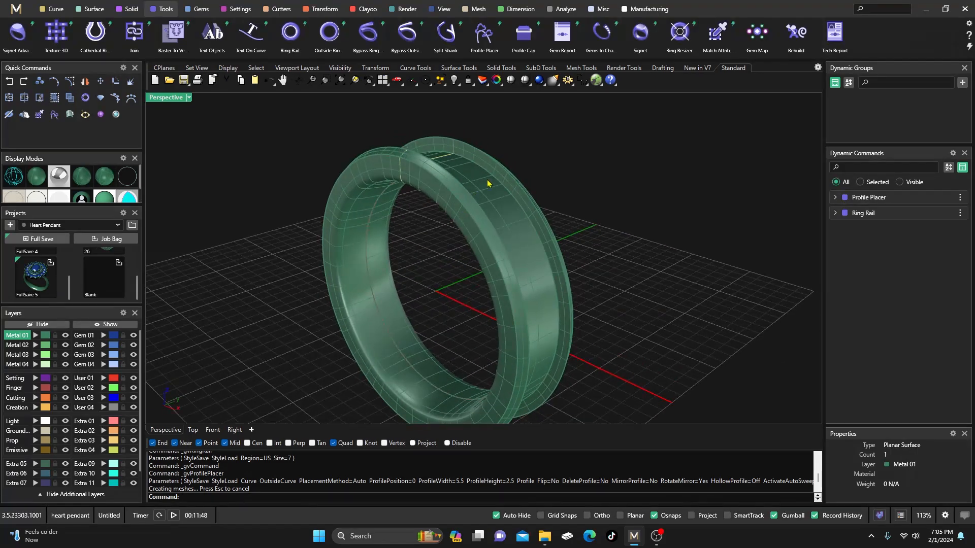
pyautogui.moveTo(394, 191); pyautogui.dragTo(417, 229, button='right')
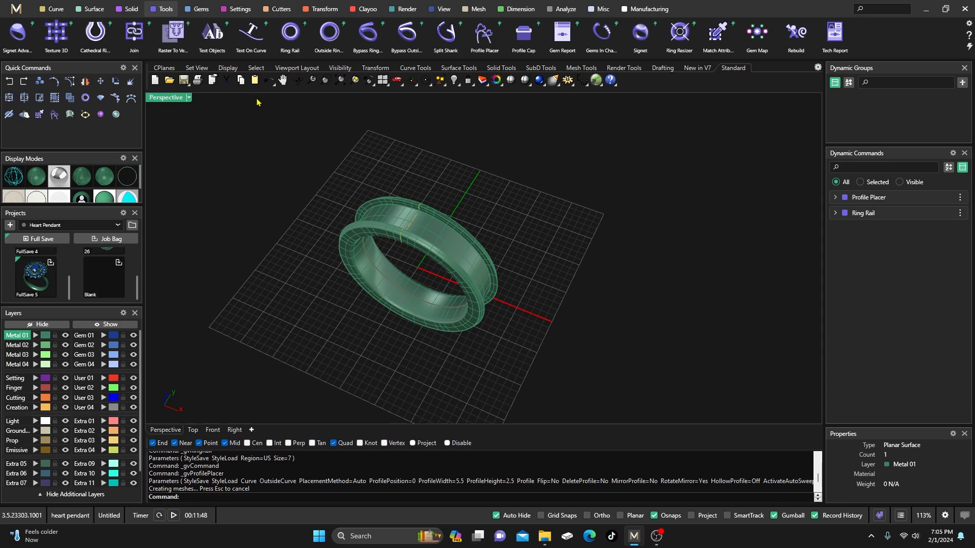
pyautogui.moveTo(398, 225); pyautogui.dragTo(403, 231, button='right')
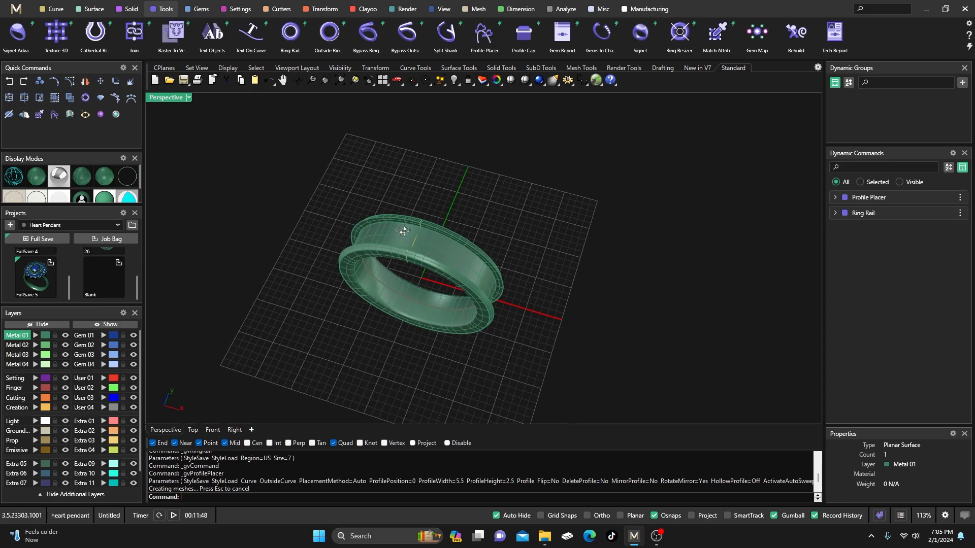
# - Create an Auto Base flat surface from the floor of the ring's recessed outer channel
pyautogui.click(321, 11)
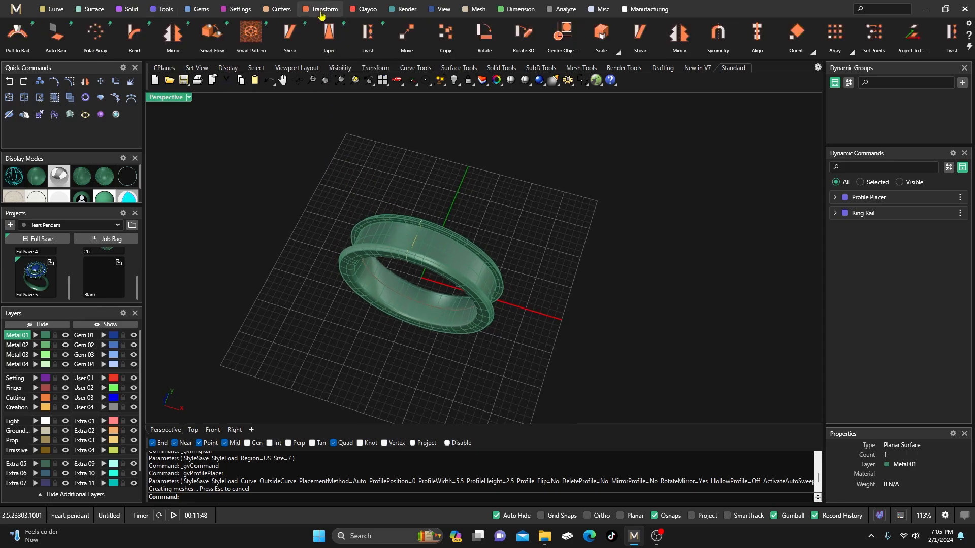
pyautogui.click(57, 33)
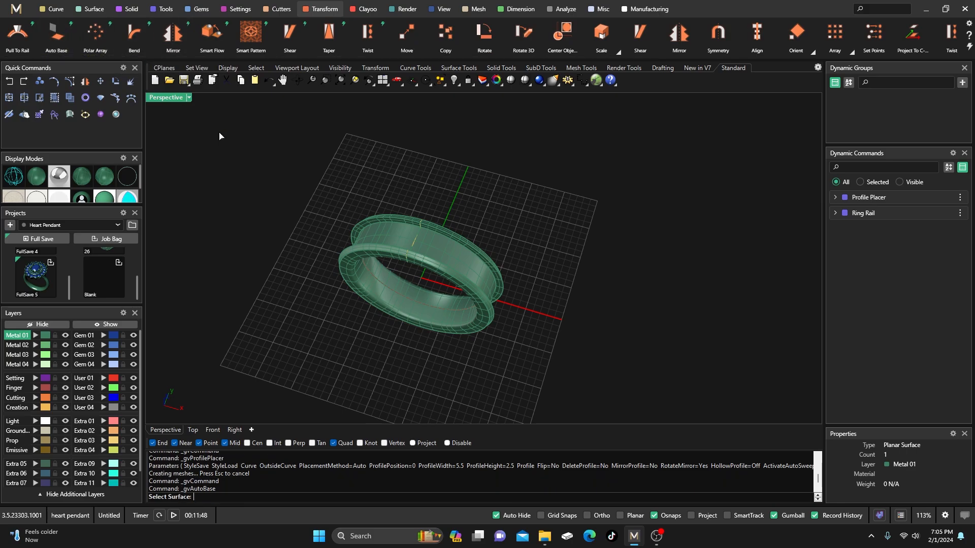
pyautogui.click(436, 244)
pyautogui.scroll(-2, 373, 240)
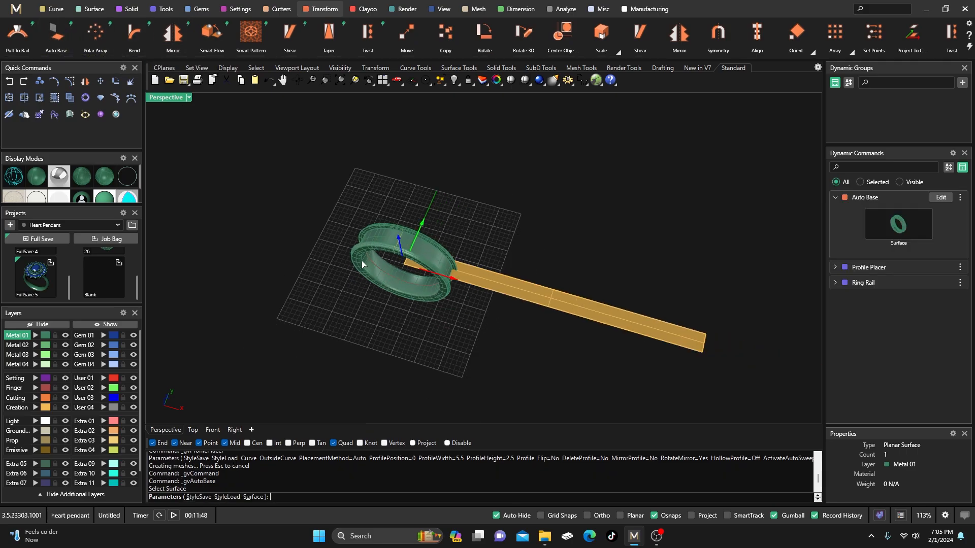
pyautogui.moveTo(362, 260); pyautogui.dragTo(373, 283, button='right')
pyautogui.press('Return')
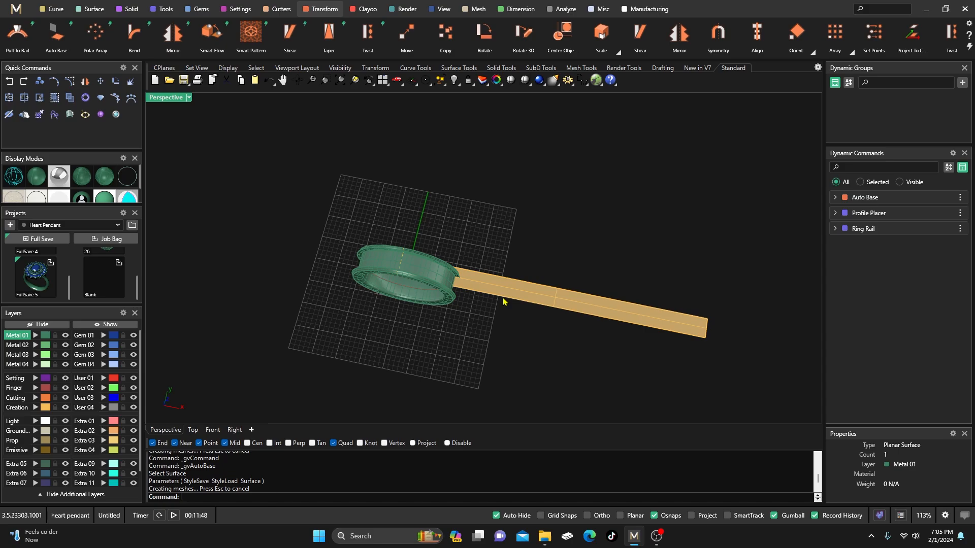
# - Center the flat base strip on the world X, Y and Z axes and move it along Y clear behind the ring
pyautogui.click(538, 296)
pyautogui.click(567, 35)
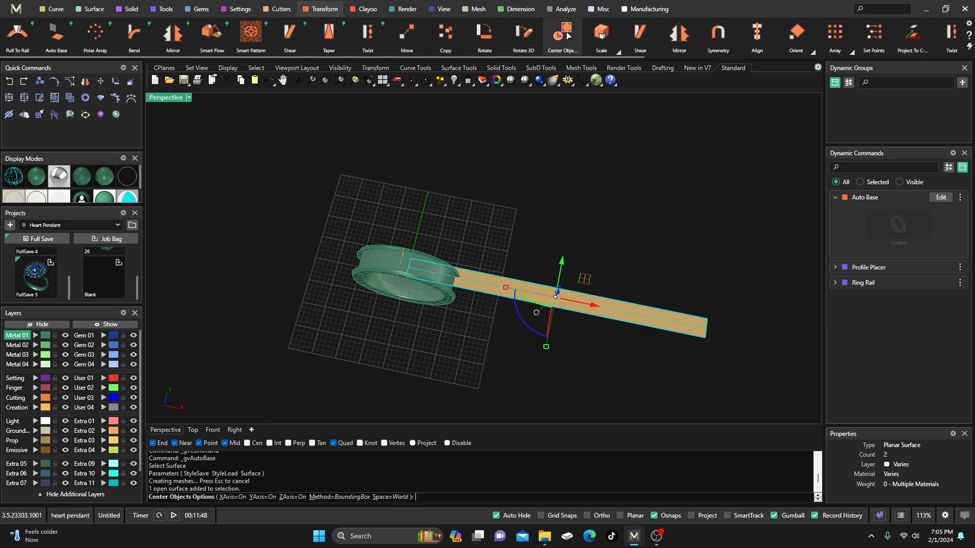
pyautogui.press('Return')
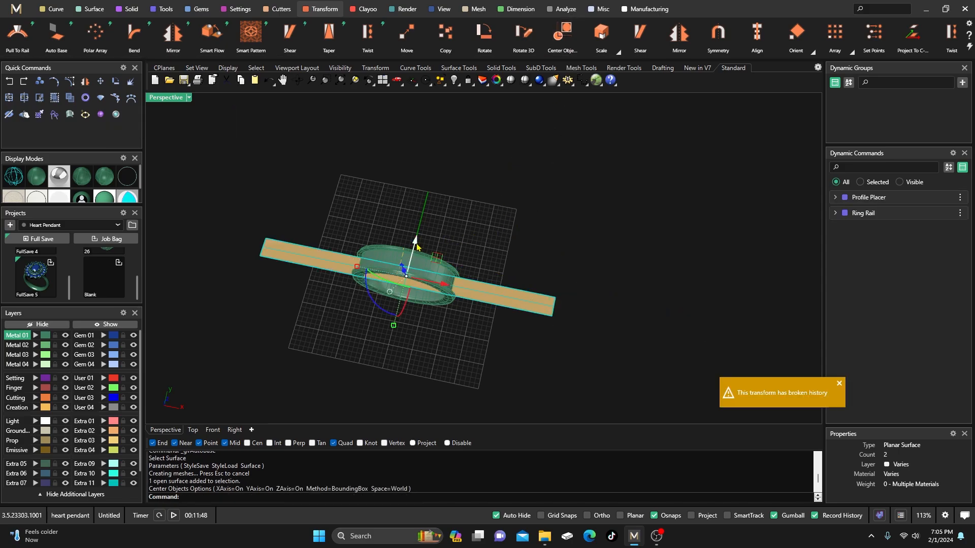
pyautogui.moveTo(420, 239); pyautogui.dragTo(445, 159)
pyautogui.click(391, 139)
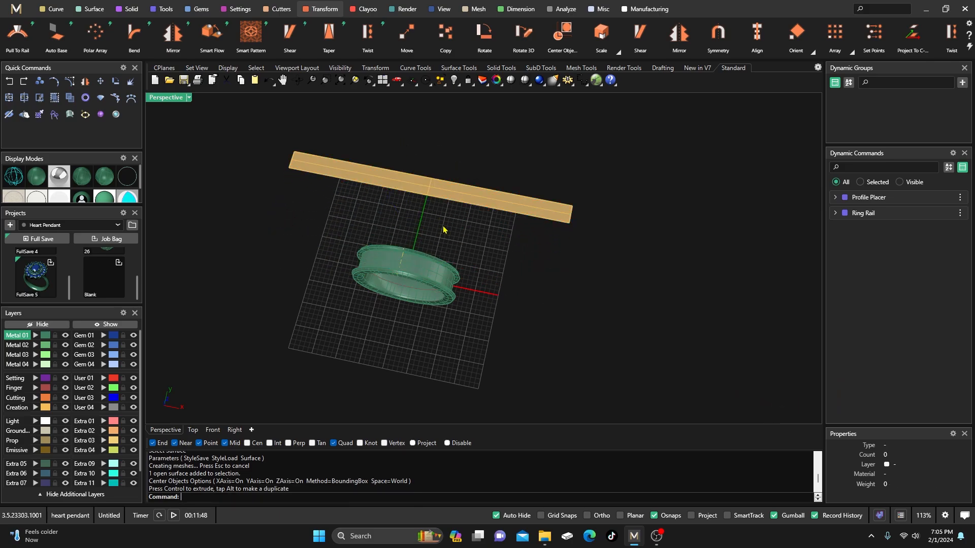
# - Examine the flat base strip and the channel band together from several angles
pyautogui.scroll(-4, 457, 305)
pyautogui.moveTo(457, 305); pyautogui.dragTo(465, 268, button='right')
pyautogui.click(392, 222)
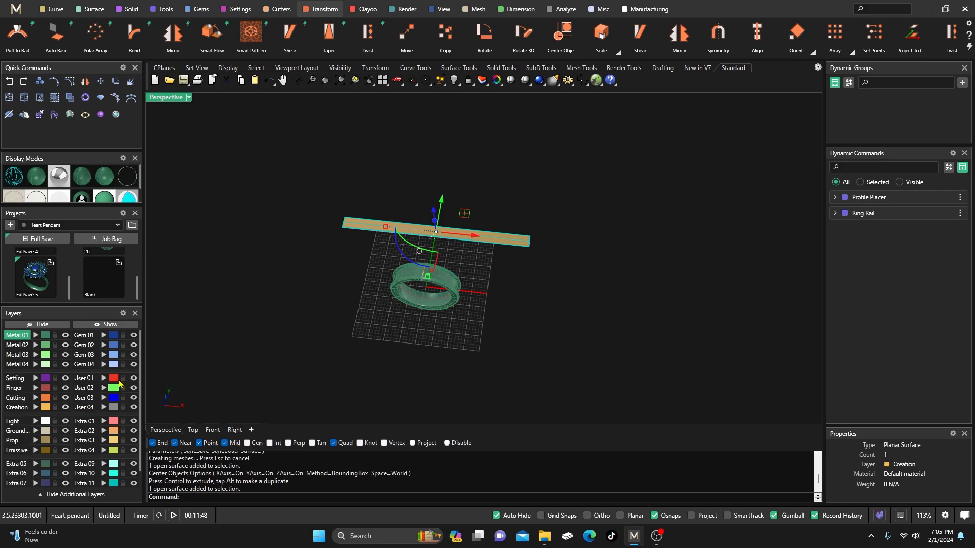
pyautogui.click(305, 273)
pyautogui.scroll(3, 398, 243)
pyautogui.moveTo(398, 244)
pyautogui.mouseDown(button='right')
pyautogui.moveTo(427, 263)
pyautogui.moveTo(407, 246)
pyautogui.mouseUp(button='right')
pyautogui.scroll(2, 408, 241)
pyautogui.scroll(-3, 409, 242)
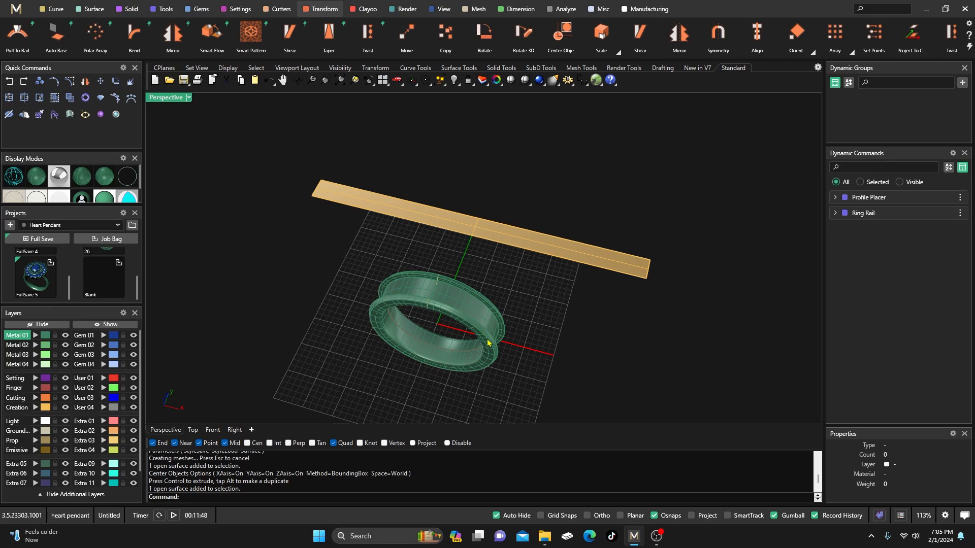
pyautogui.moveTo(373, 252); pyautogui.dragTo(378, 263, button='right')
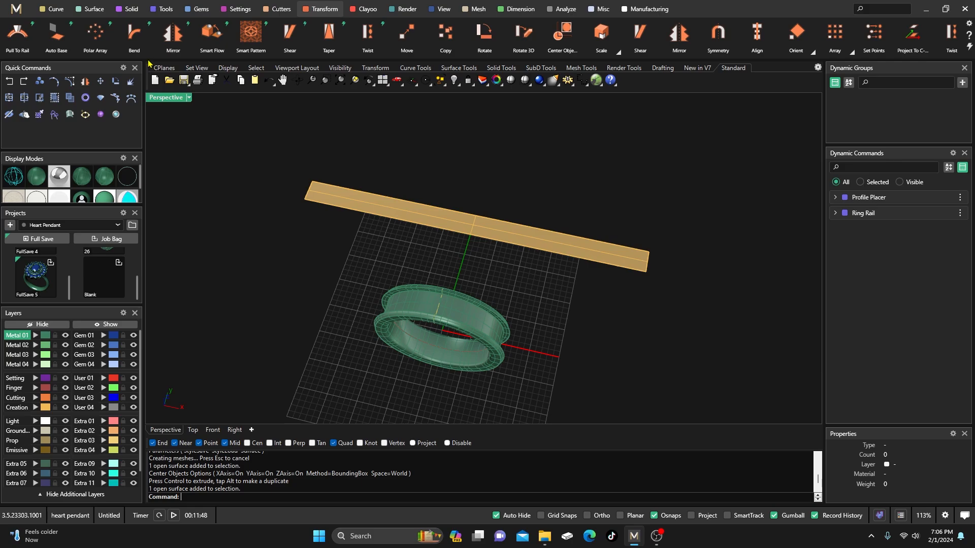
# - Undock the standard toolbar group from above the viewport and close it
pyautogui.moveTo(149, 63); pyautogui.dragTo(223, 105)
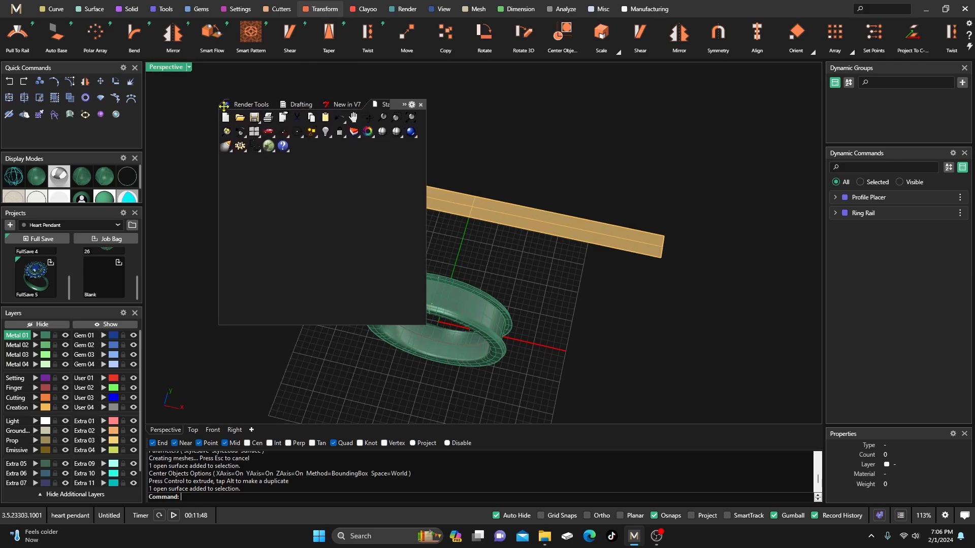
pyautogui.click(421, 105)
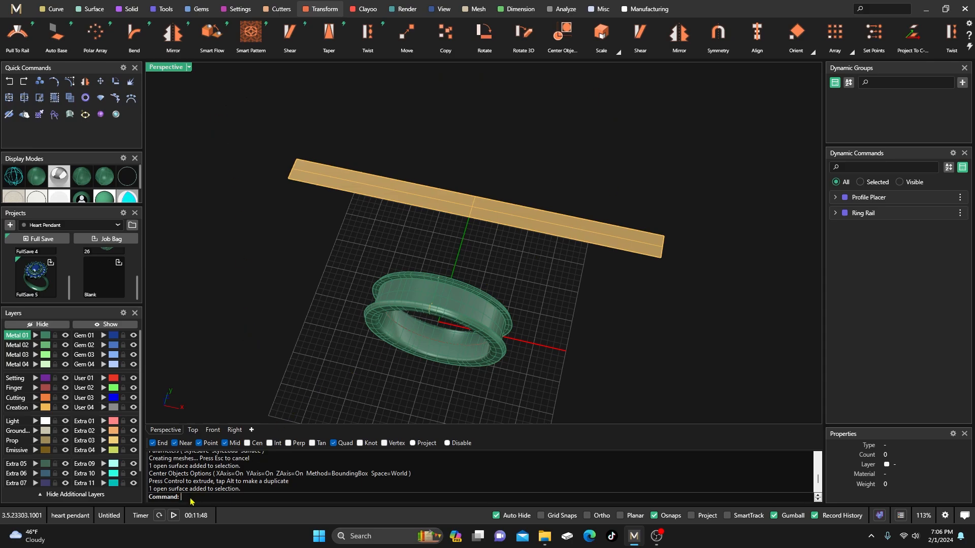
# - Open the Rhino options and enable Standard Toolbar Group (16 tabs) in the default toolbar file
pyautogui.write('Options')
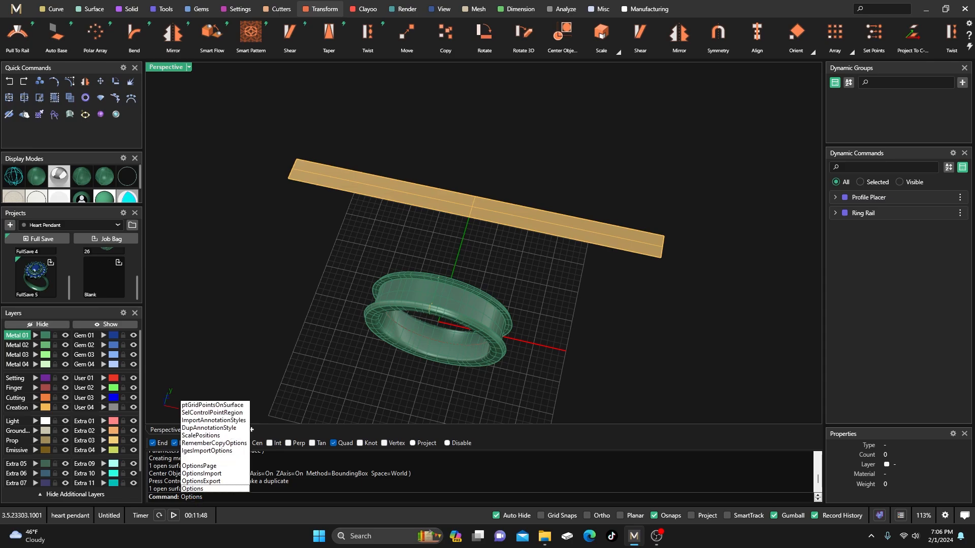
pyautogui.press('Return')
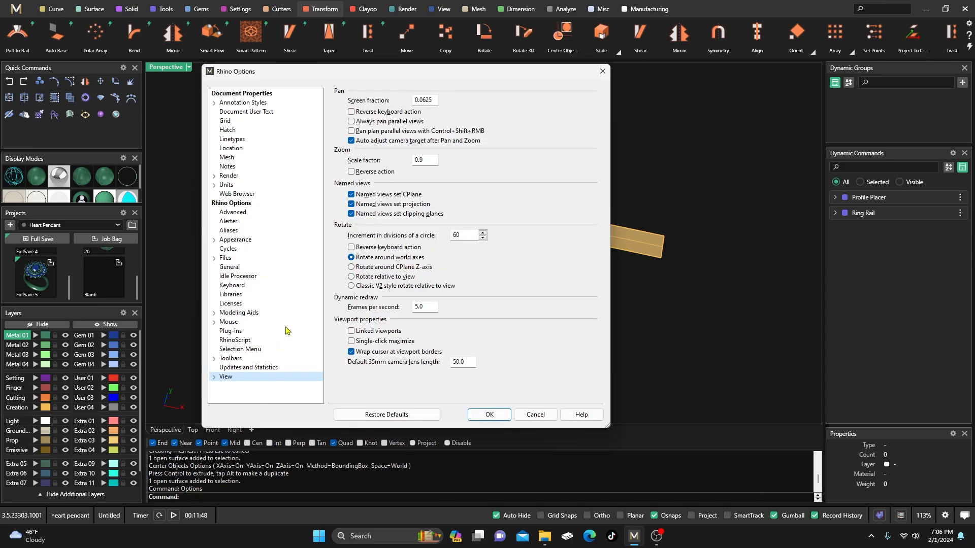
pyautogui.click(228, 358)
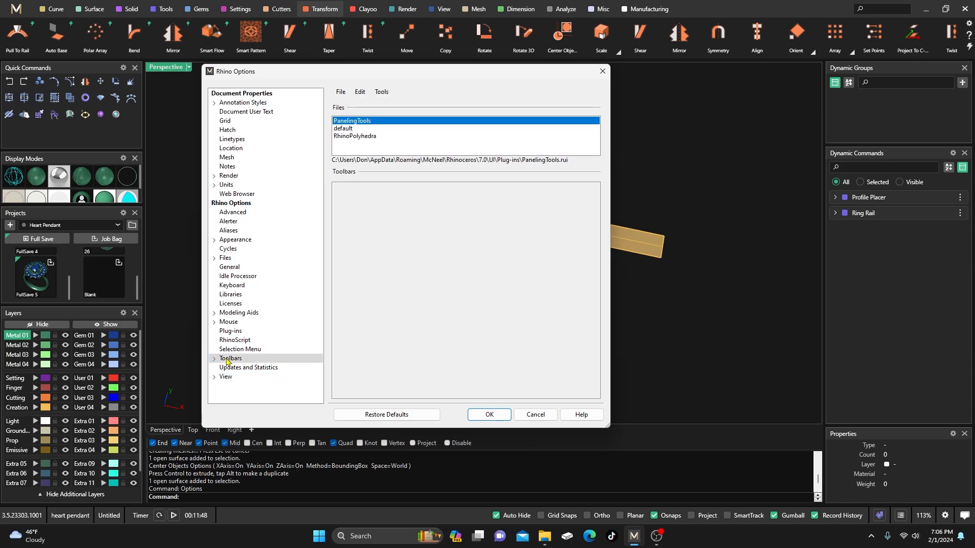
pyautogui.click(339, 129)
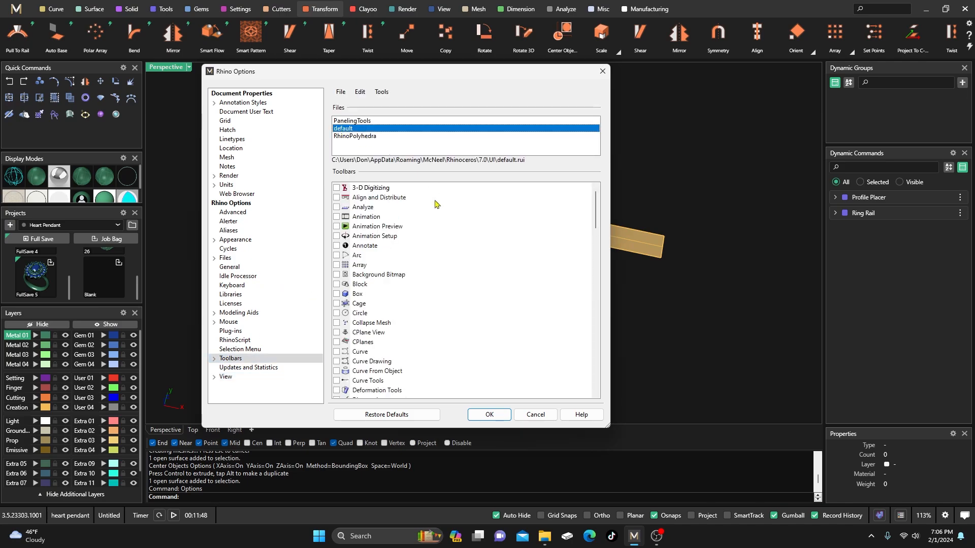
pyautogui.scroll(-15, 392, 264)
pyautogui.scroll(-20, 392, 267)
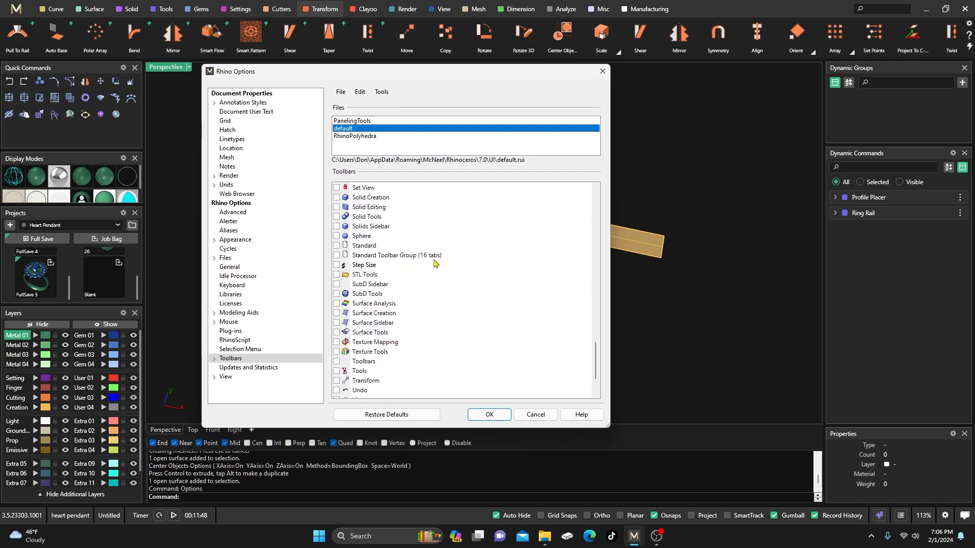
pyautogui.click(336, 257)
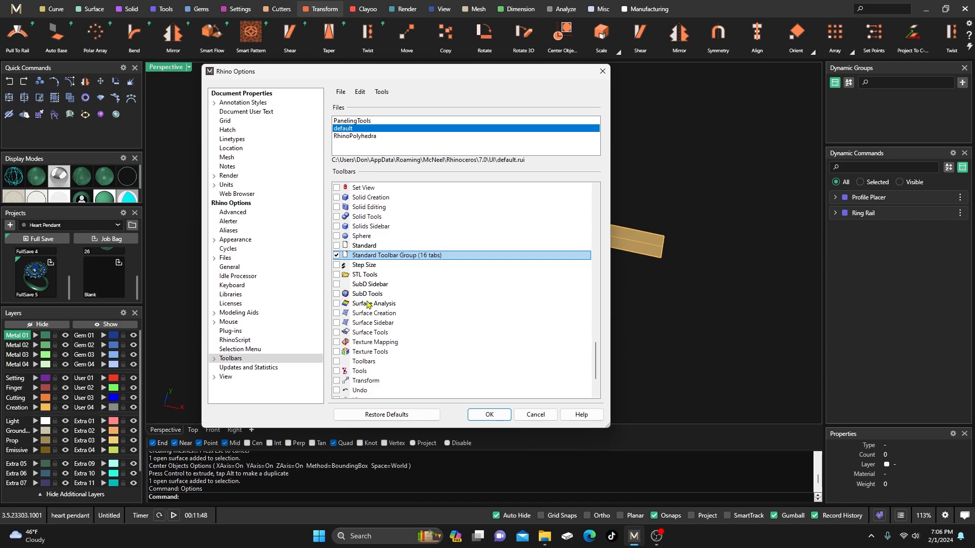
# - Show the SubD Tools toolbar from the default toolbar file and hide it again
pyautogui.scroll(-2, 383, 293)
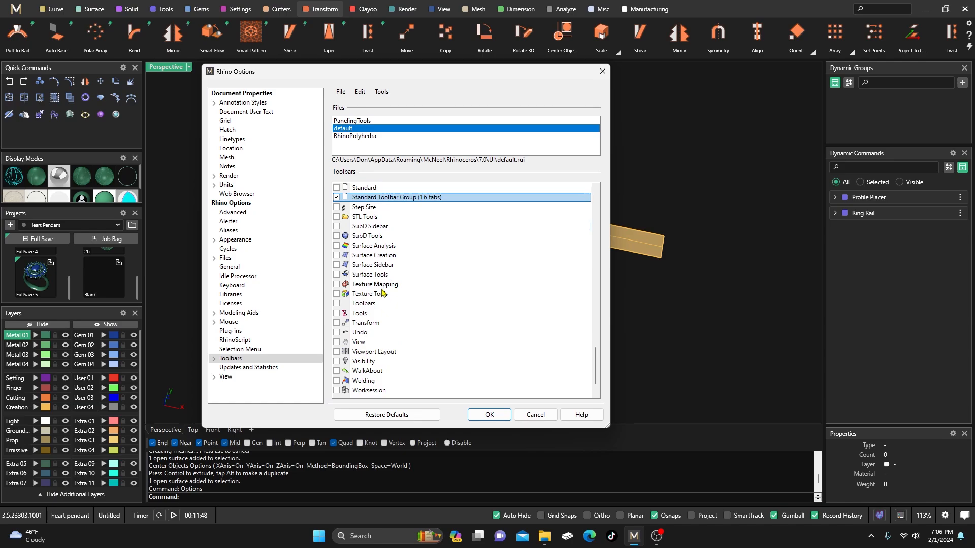
pyautogui.scroll(1, 382, 293)
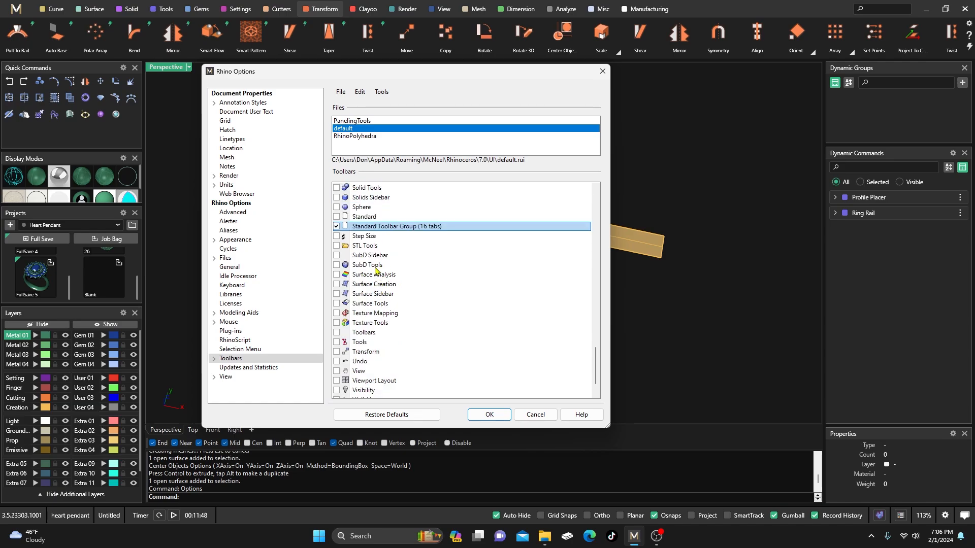
pyautogui.click(336, 265)
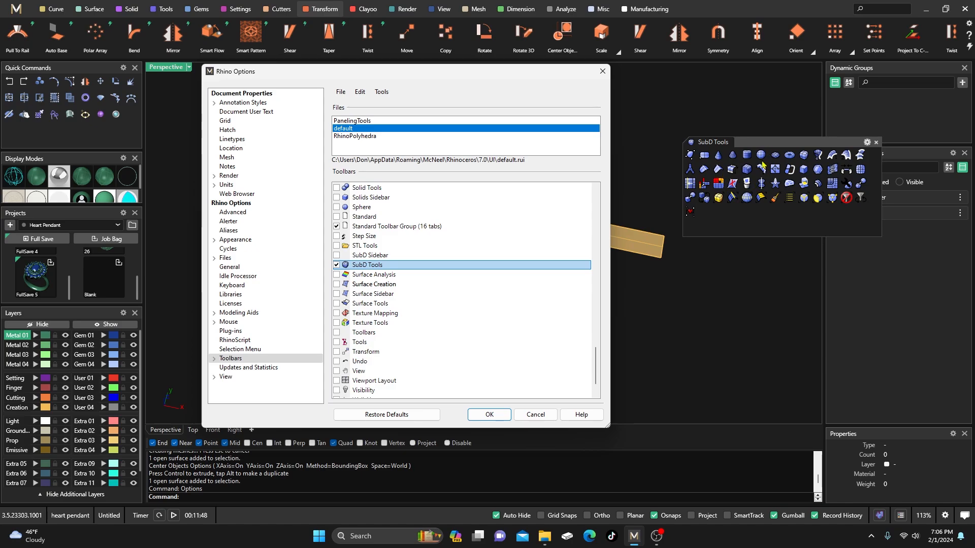
pyautogui.click(336, 265)
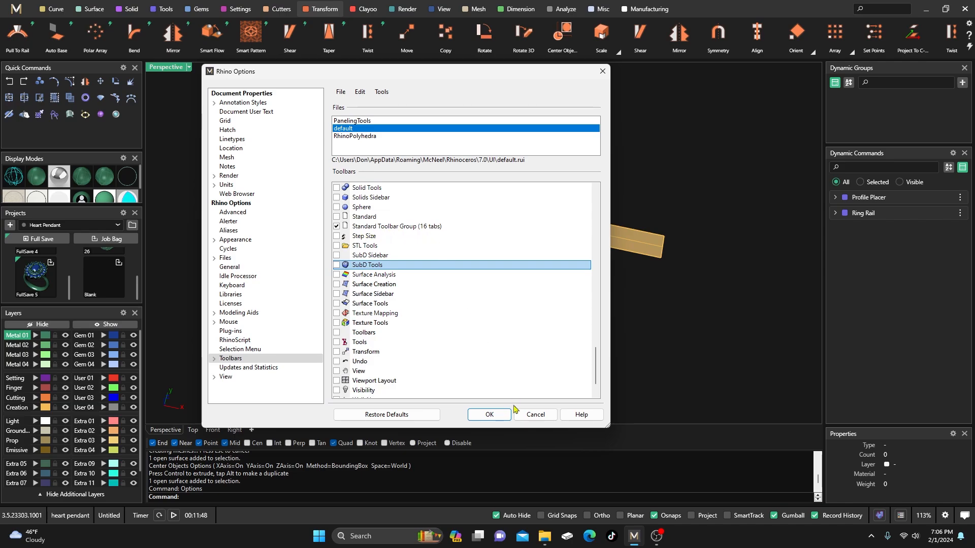
# - Accept the toolbar options and dock the standard toolbar group above the viewport
pyautogui.click(499, 416)
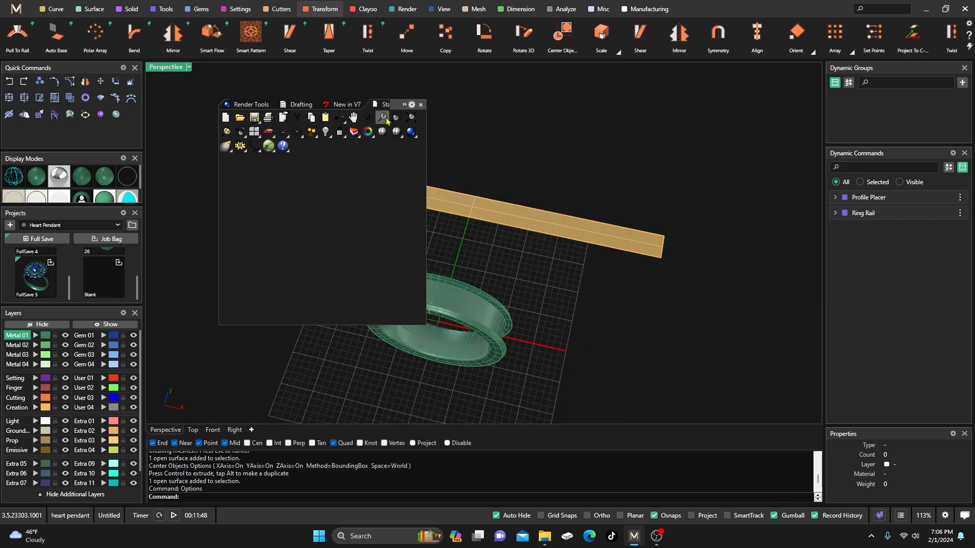
pyautogui.moveTo(396, 105); pyautogui.dragTo(379, 74)
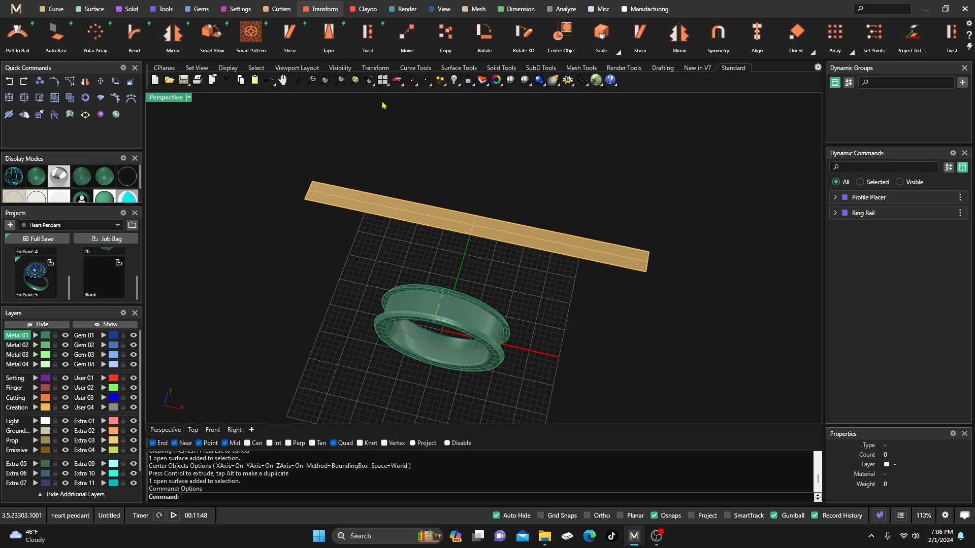
# - Open the object properties of the flat base strip and show its displacement settings
pyautogui.rightClick(484, 81)
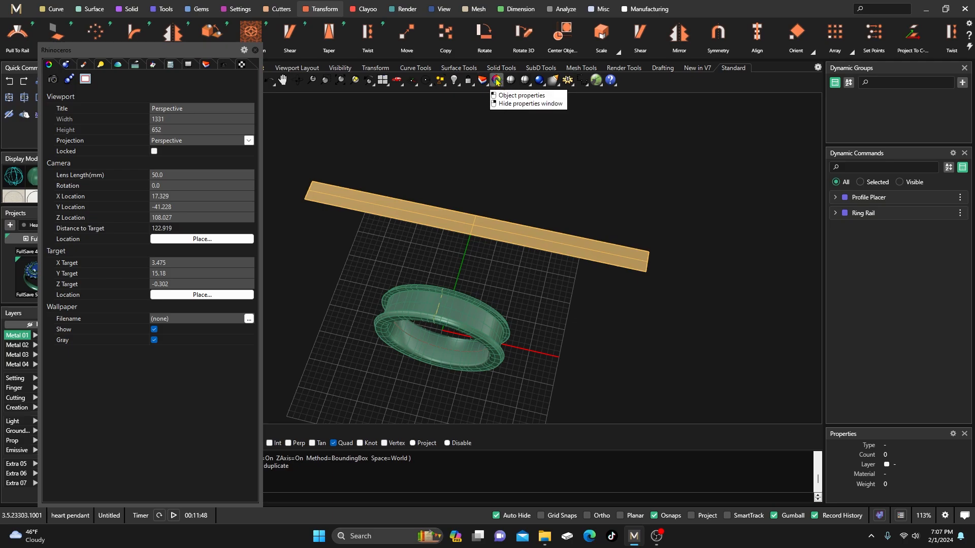
pyautogui.click(462, 220)
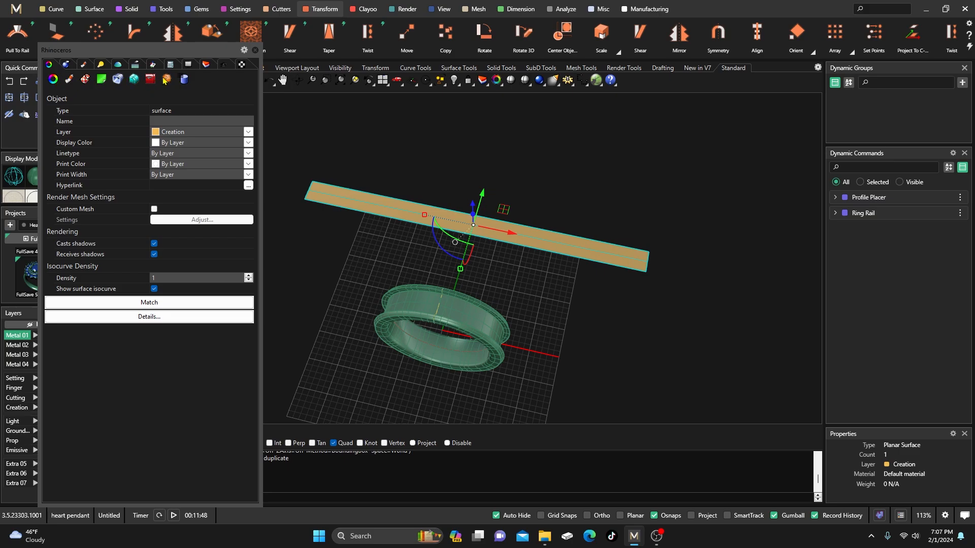
pyautogui.moveTo(151, 50)
pyautogui.mouseDown()
pyautogui.moveTo(144, 60)
pyautogui.moveTo(153, 41)
pyautogui.mouseUp()
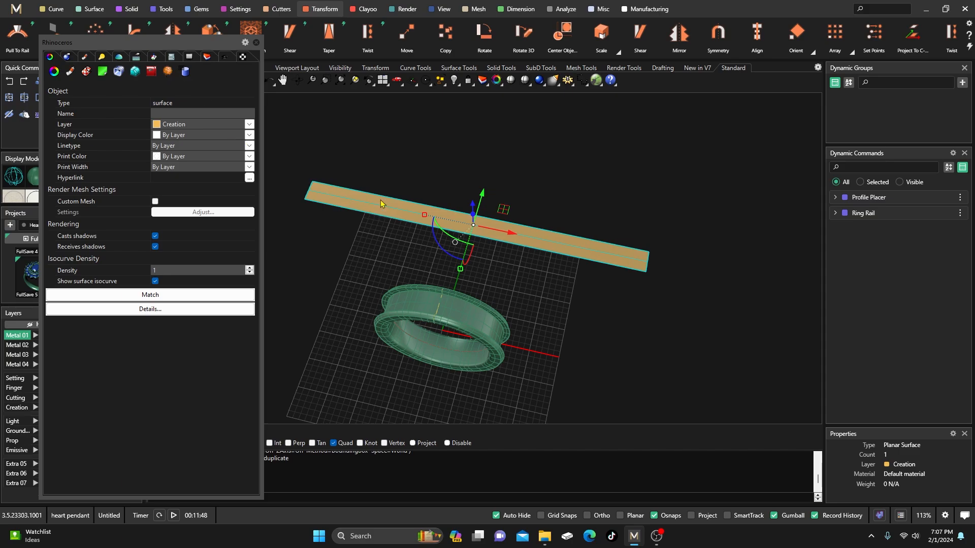
pyautogui.click(168, 72)
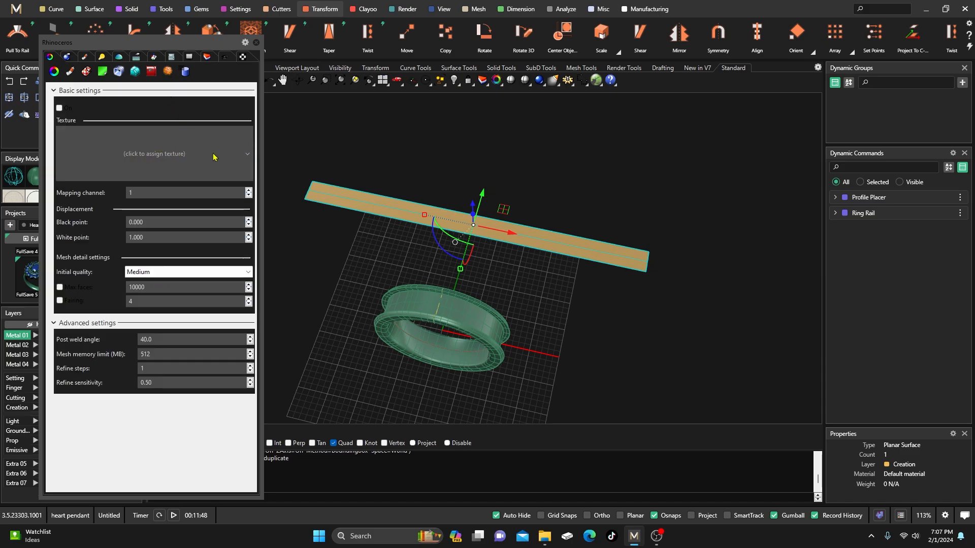
# - Assign a new Granite Texture as the strip's displacement texture and turn the displacement on
pyautogui.click(191, 156)
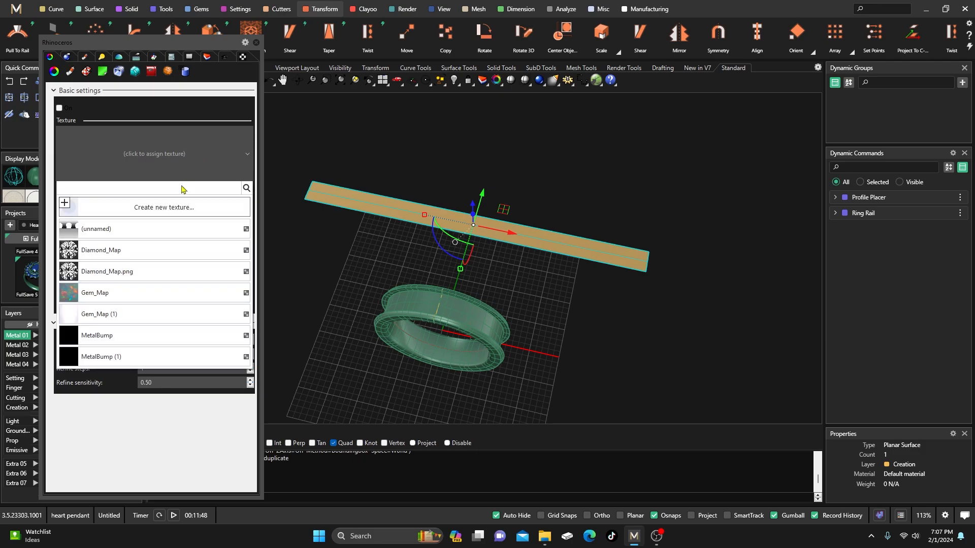
pyautogui.click(139, 209)
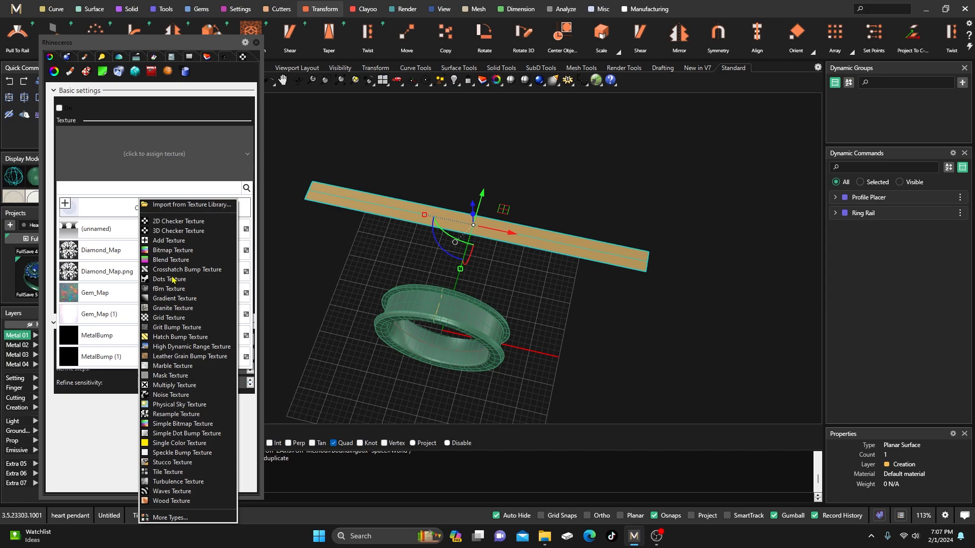
pyautogui.click(163, 309)
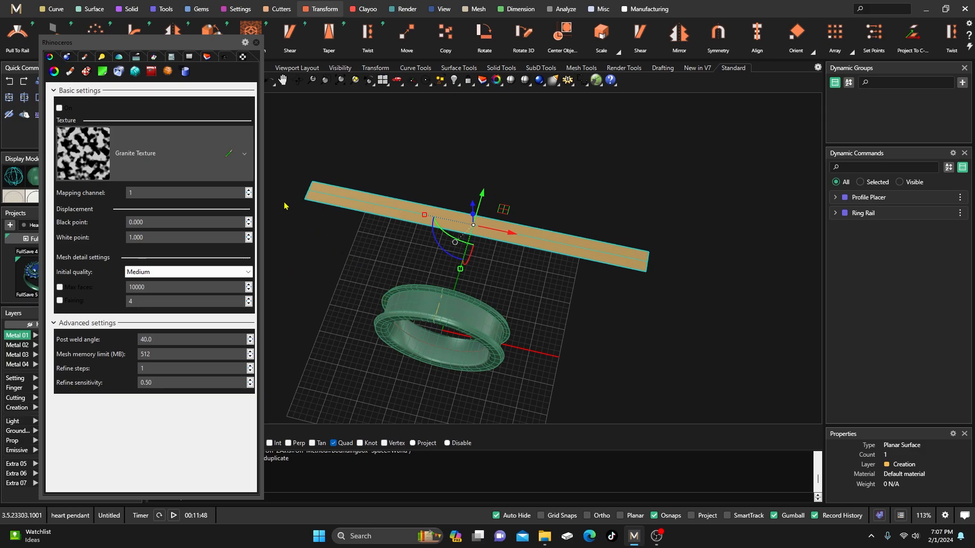
pyautogui.click(59, 109)
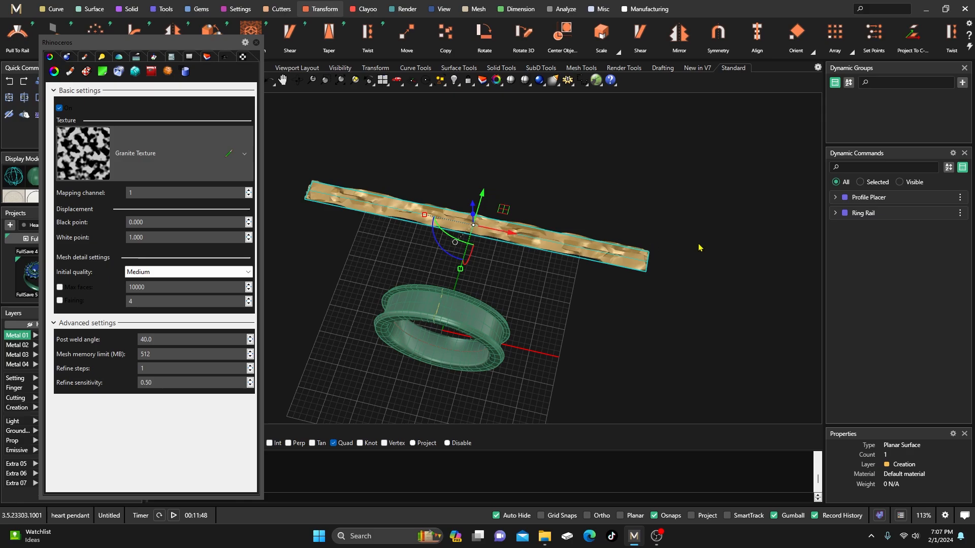
# - Examine the granite displacement on the flat strip up close and from several angles
pyautogui.scroll(-2, 725, 319)
pyautogui.moveTo(723, 319); pyautogui.dragTo(648, 287, button='right')
pyautogui.scroll(5, 583, 279)
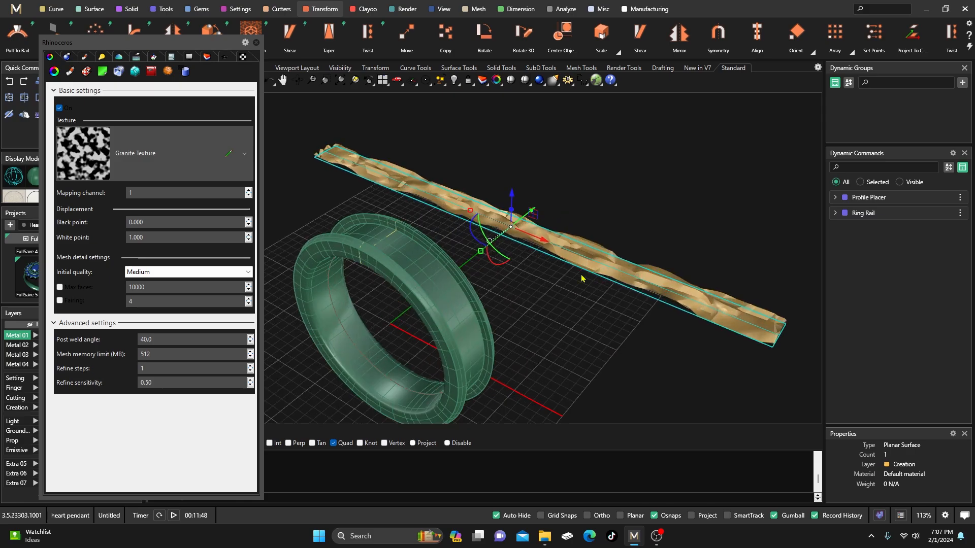
pyautogui.scroll(-4, 559, 294)
pyautogui.scroll(4, 549, 244)
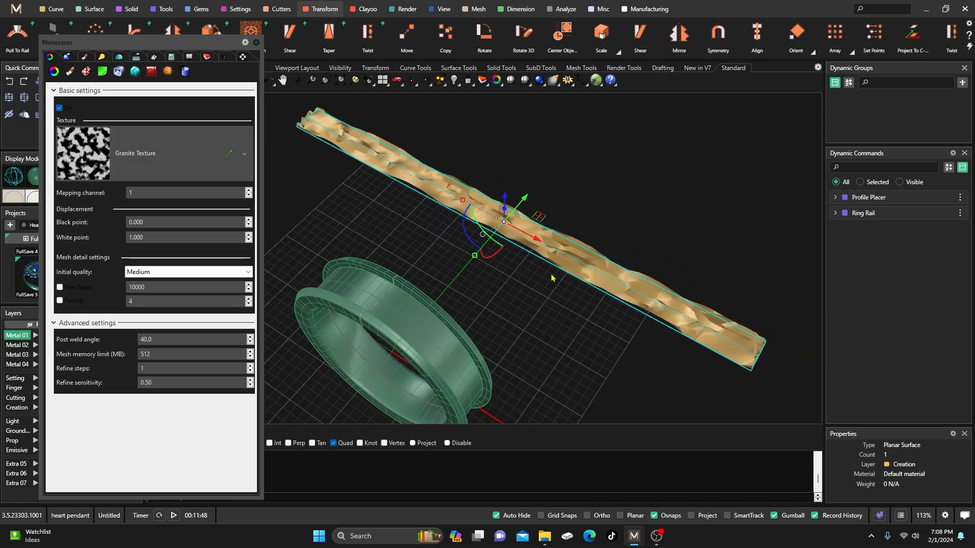
pyautogui.scroll(-4, 515, 287)
pyautogui.moveTo(522, 298); pyautogui.dragTo(312, 264, button='right')
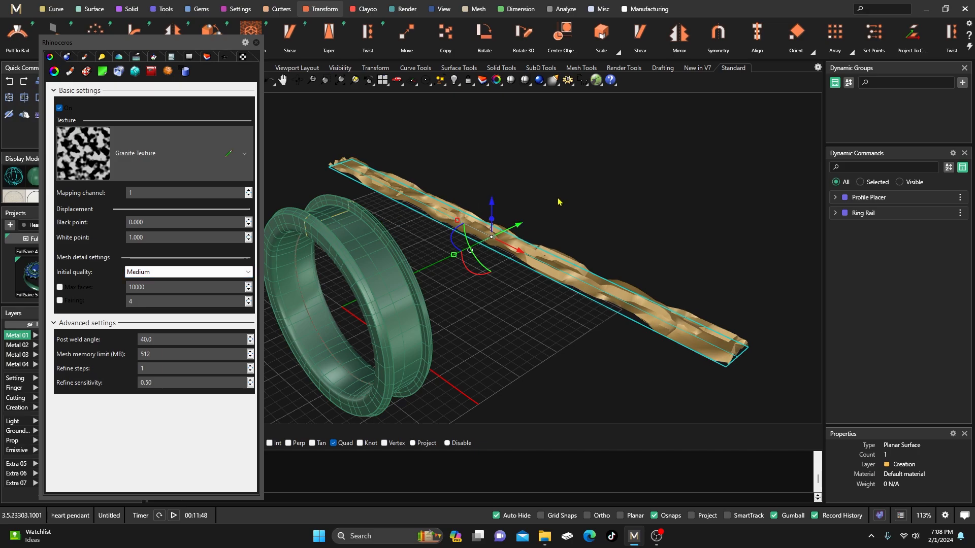
# - Set the displacement's initial mesh quality to Very high and inspect the strip's finer relief up close
pyautogui.moveTo(574, 215); pyautogui.dragTo(519, 238, button='right')
pyautogui.click(247, 272)
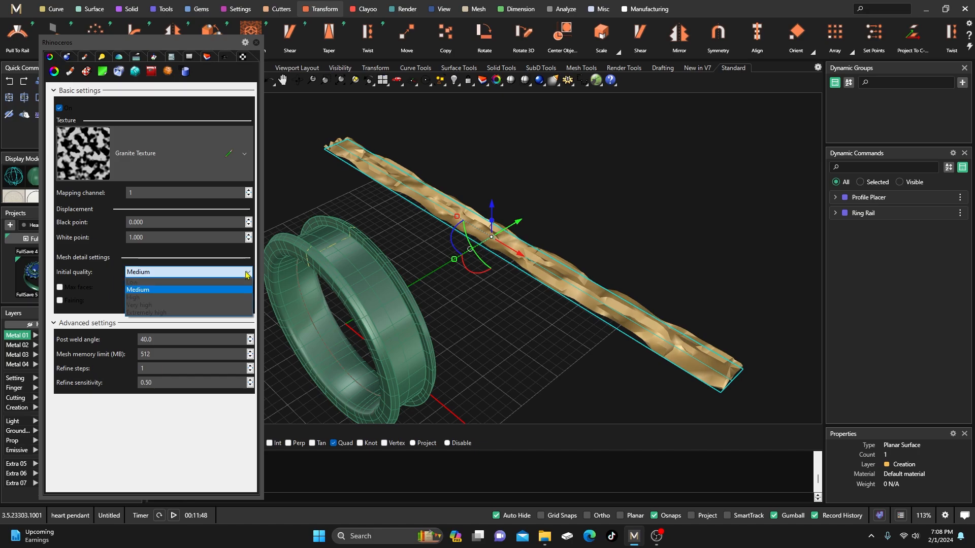
pyautogui.click(149, 305)
pyautogui.scroll(5, 466, 221)
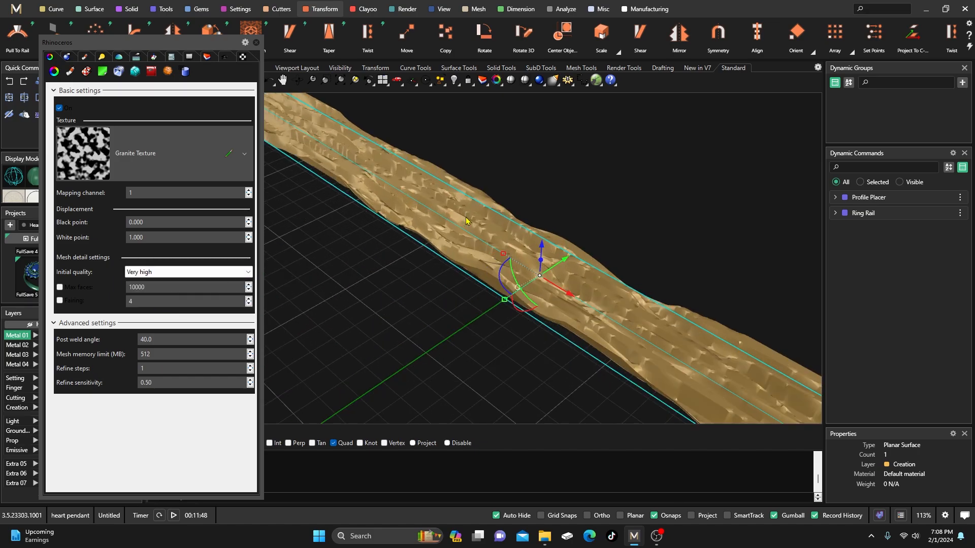
pyautogui.scroll(8, 466, 220)
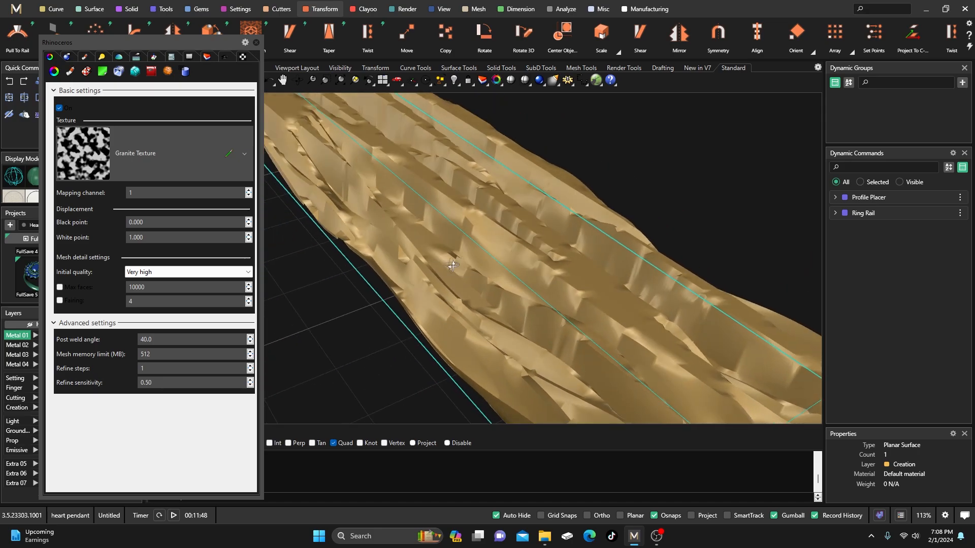
pyautogui.scroll(-8, 452, 265)
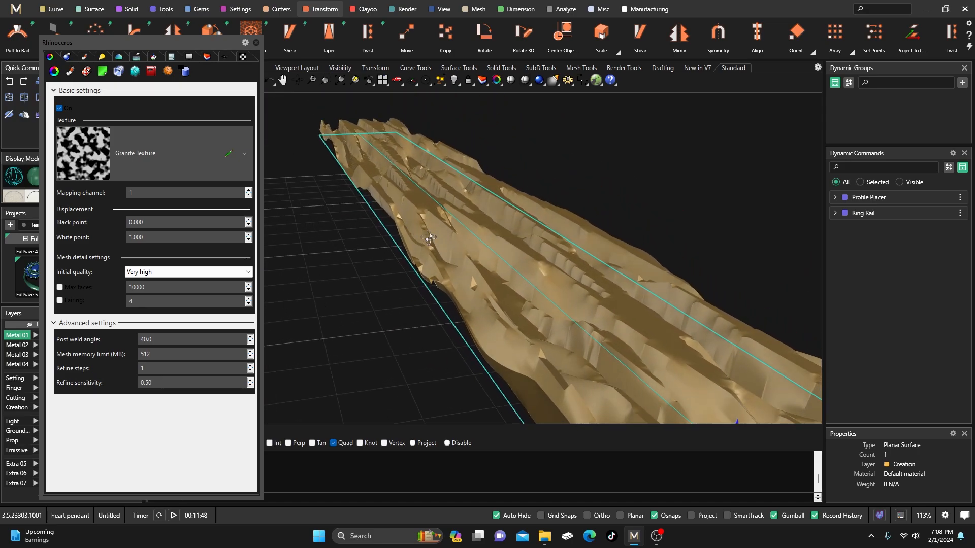
pyautogui.moveTo(430, 239); pyautogui.dragTo(514, 286, button='right')
pyautogui.scroll(5, 514, 285)
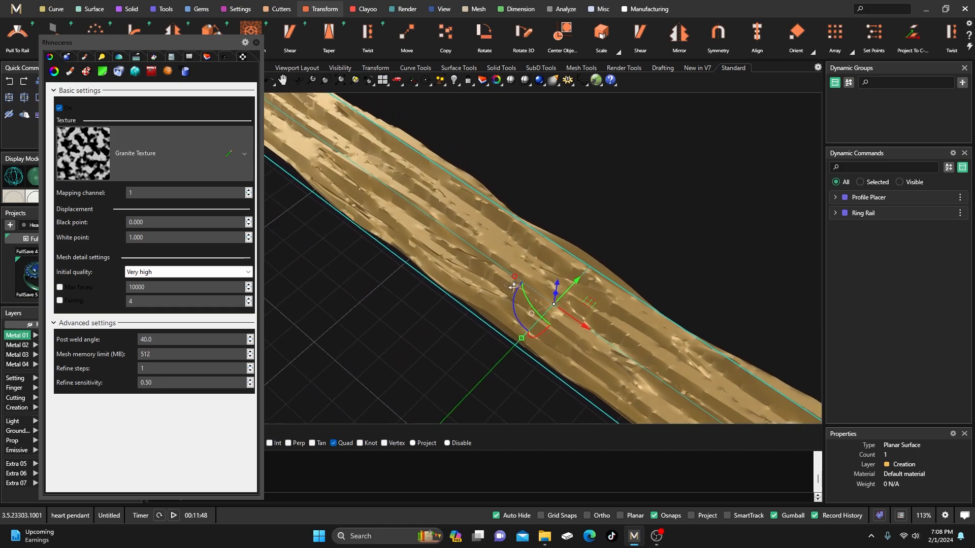
pyautogui.scroll(-5, 513, 286)
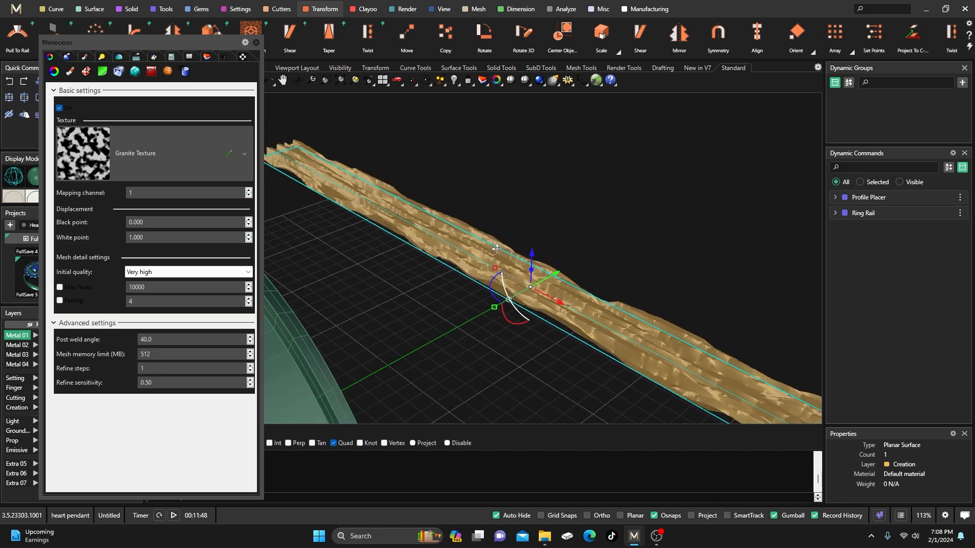
pyautogui.moveTo(497, 248); pyautogui.dragTo(449, 246, button='right')
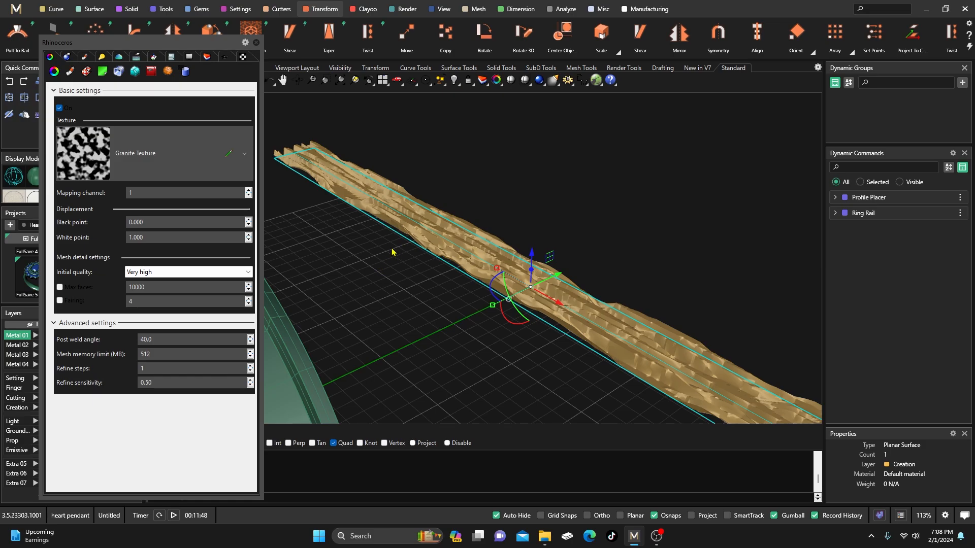
# - Set the strip's displacement initial quality to Medium and check the relief along its length
pyautogui.click(248, 273)
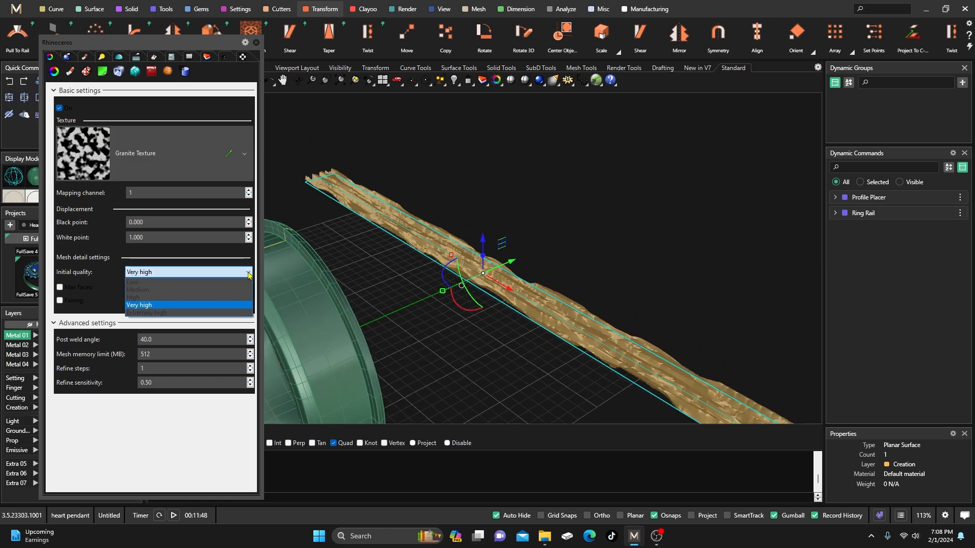
pyautogui.click(152, 290)
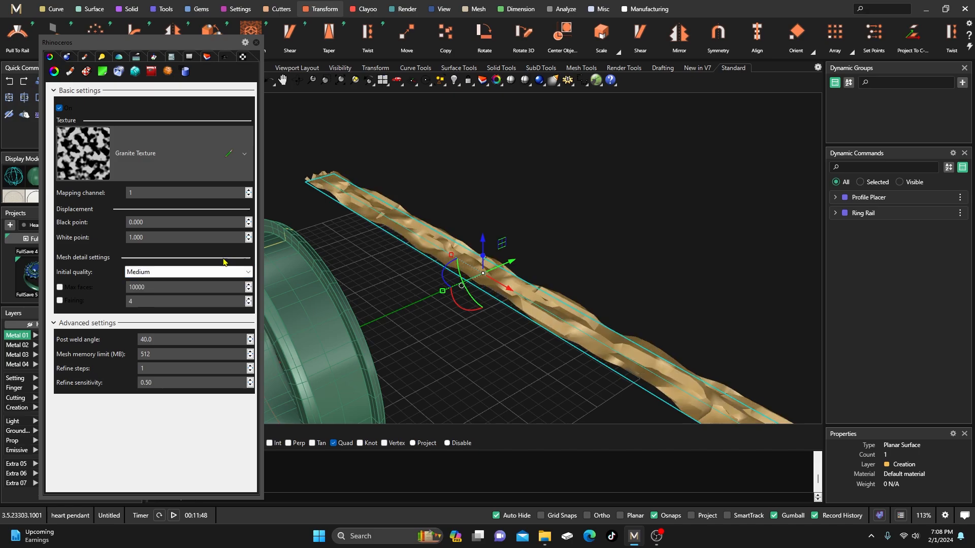
pyautogui.moveTo(367, 265); pyautogui.dragTo(405, 292, button='right')
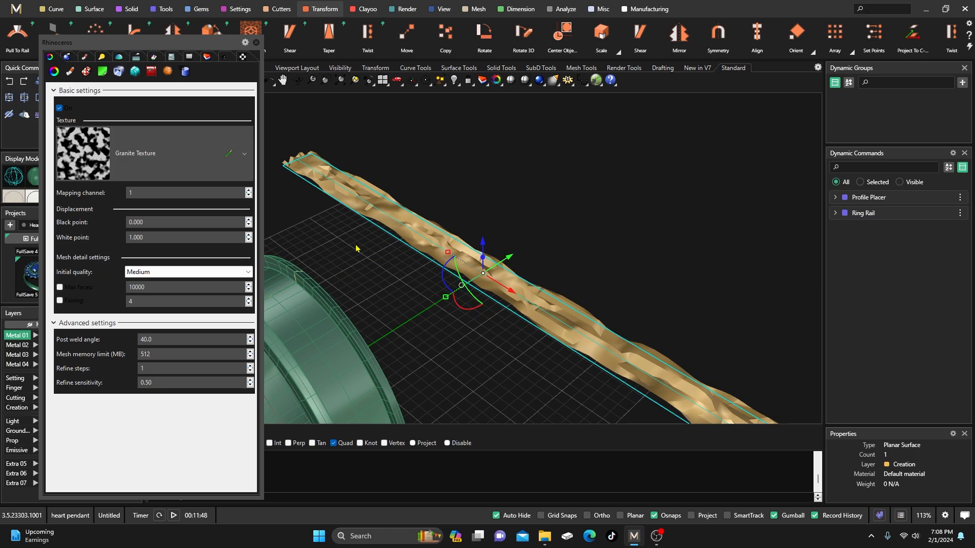
pyautogui.moveTo(364, 250)
pyautogui.mouseDown(button='right')
pyautogui.moveTo(355, 255)
pyautogui.moveTo(364, 256)
pyautogui.mouseUp(button='right')
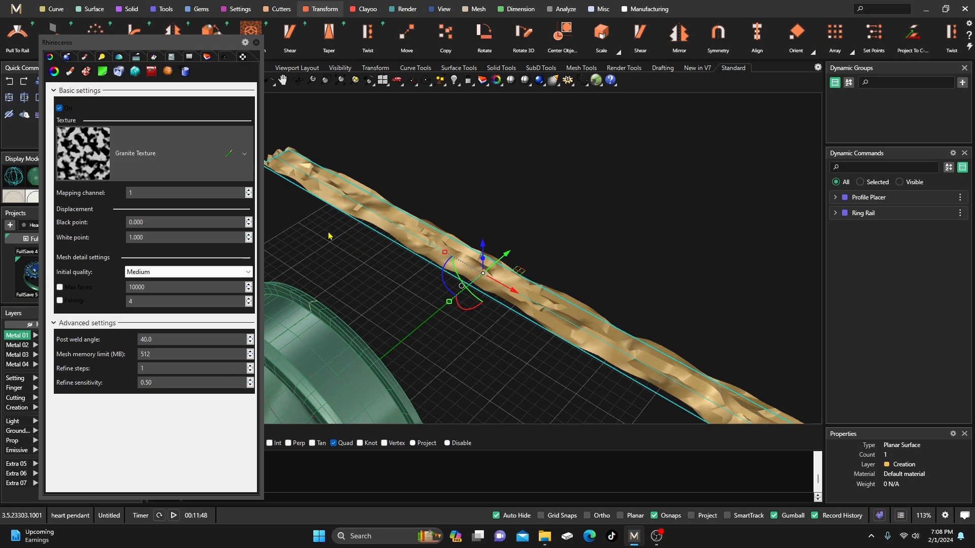
pyautogui.moveTo(376, 244); pyautogui.dragTo(375, 254, button='right')
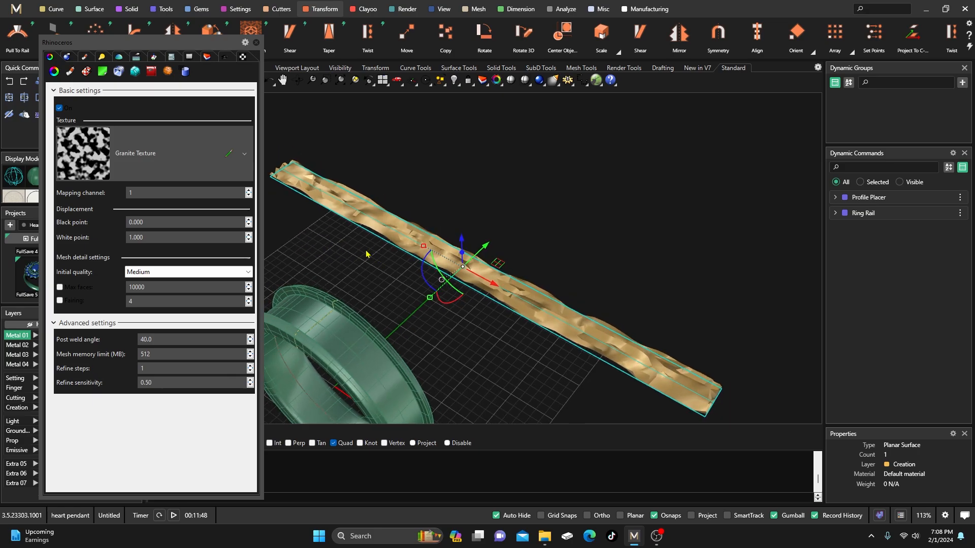
# - Review the Granite Texture's colours and pattern without changing them, and compare them with the high and low areas of the strip
pyautogui.click(229, 154)
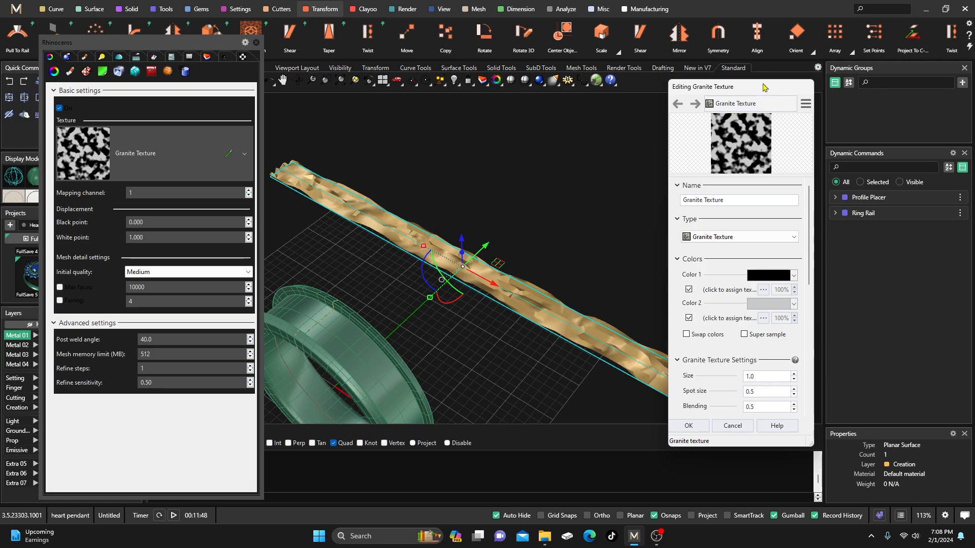
pyautogui.moveTo(762, 91); pyautogui.dragTo(771, 113)
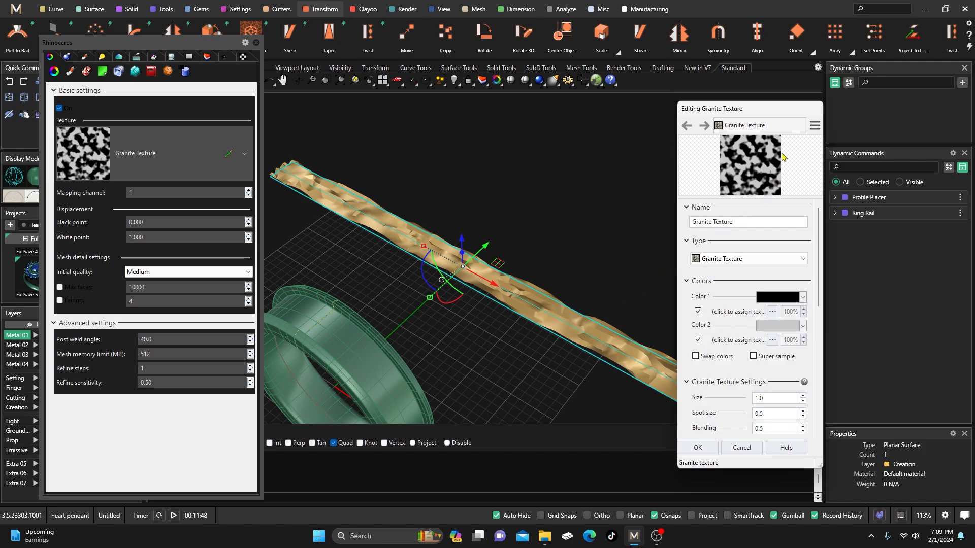
pyautogui.click(740, 447)
pyautogui.moveTo(563, 350); pyautogui.dragTo(502, 294, button='right')
pyautogui.scroll(5, 396, 282)
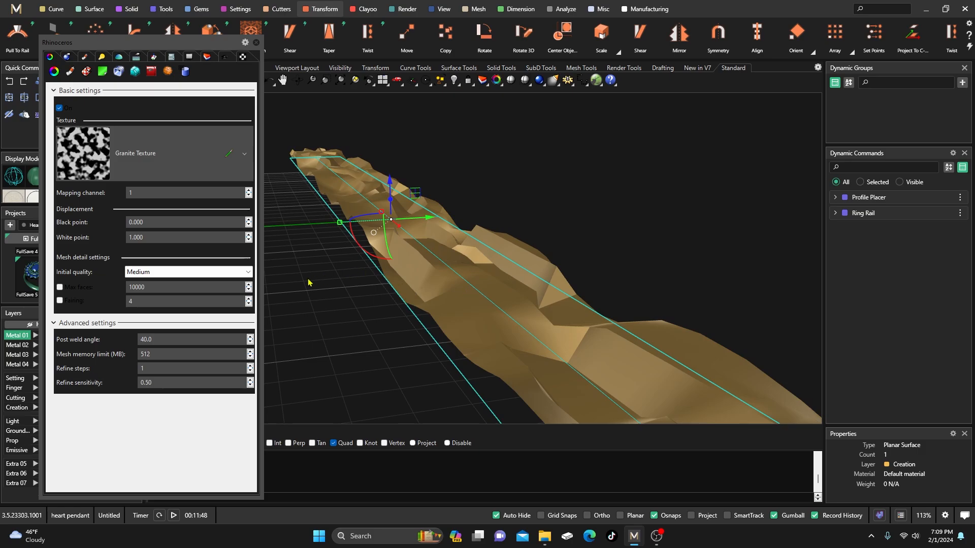
pyautogui.scroll(3, 309, 287)
pyautogui.scroll(-8, 309, 287)
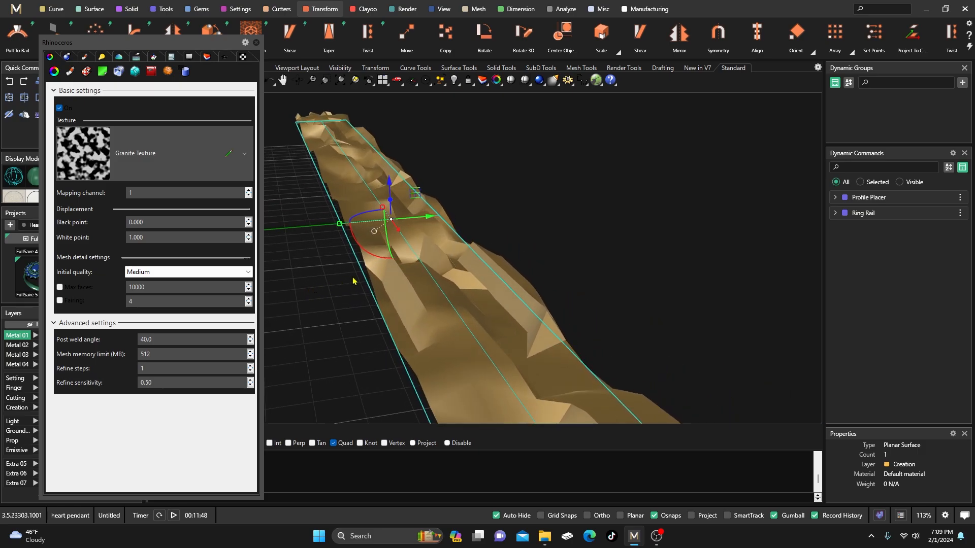
pyautogui.moveTo(372, 293); pyautogui.dragTo(274, 281, button='right')
pyautogui.scroll(4, 277, 229)
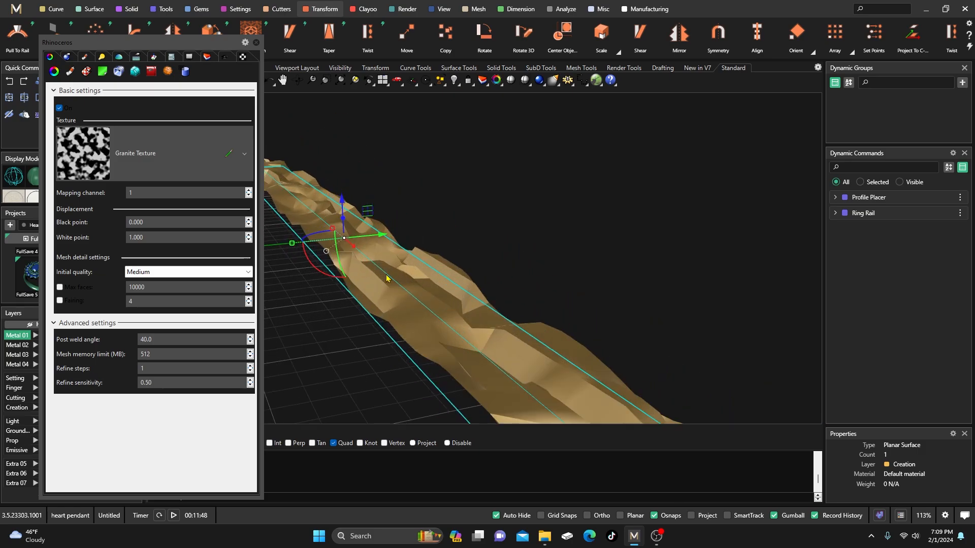
# - Change Color 2 of the Granite Texture to mid gray #9A9898 and apply it to the strip's displacement
pyautogui.click(229, 154)
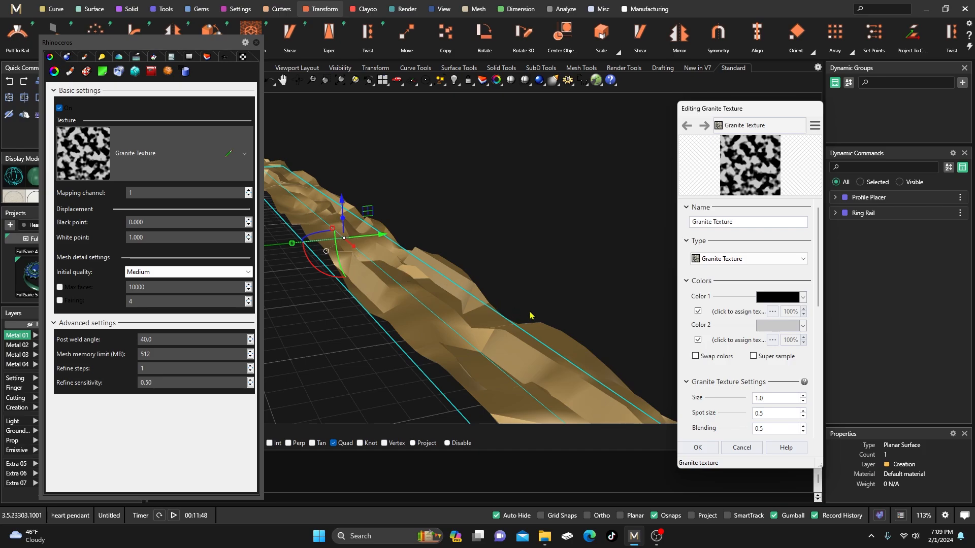
pyautogui.click(781, 331)
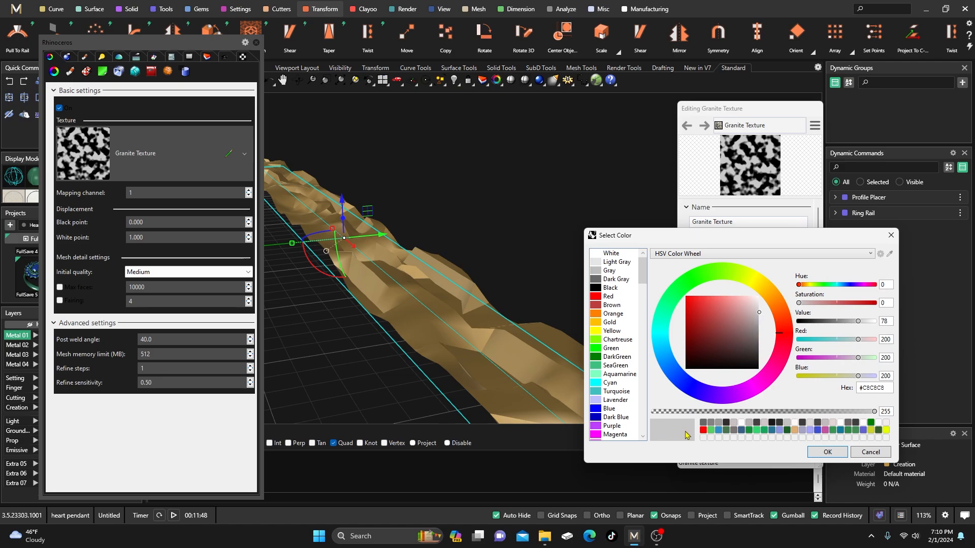
pyautogui.moveTo(760, 315); pyautogui.dragTo(758, 327)
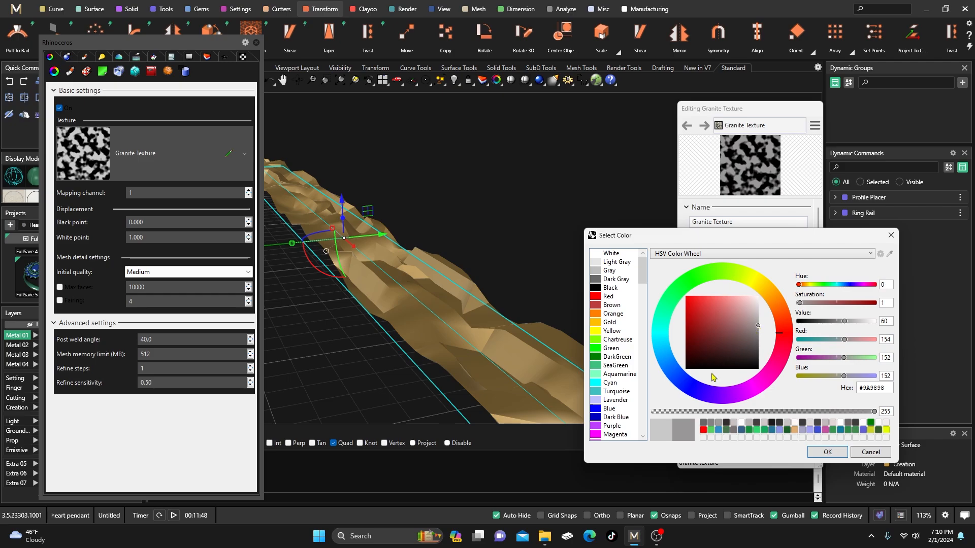
pyautogui.click(828, 452)
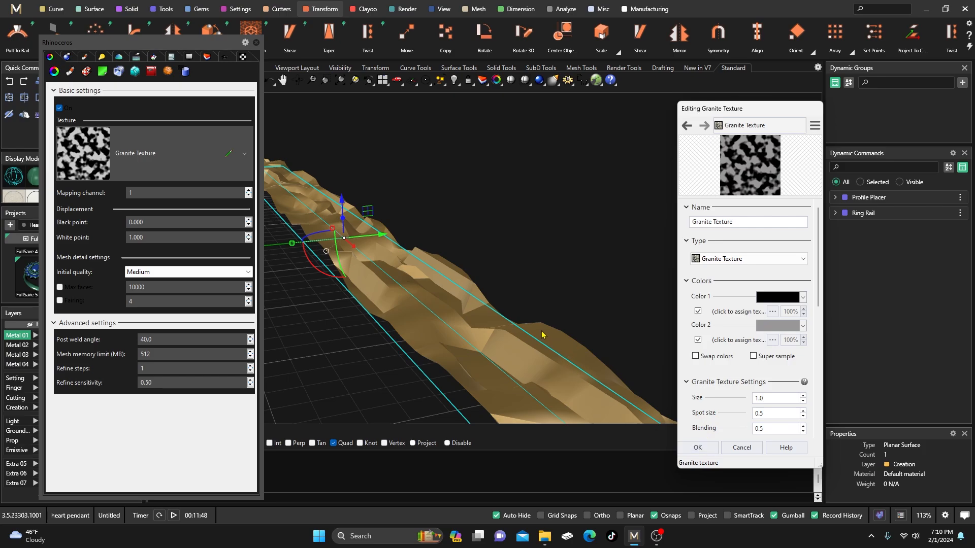
pyautogui.click(698, 448)
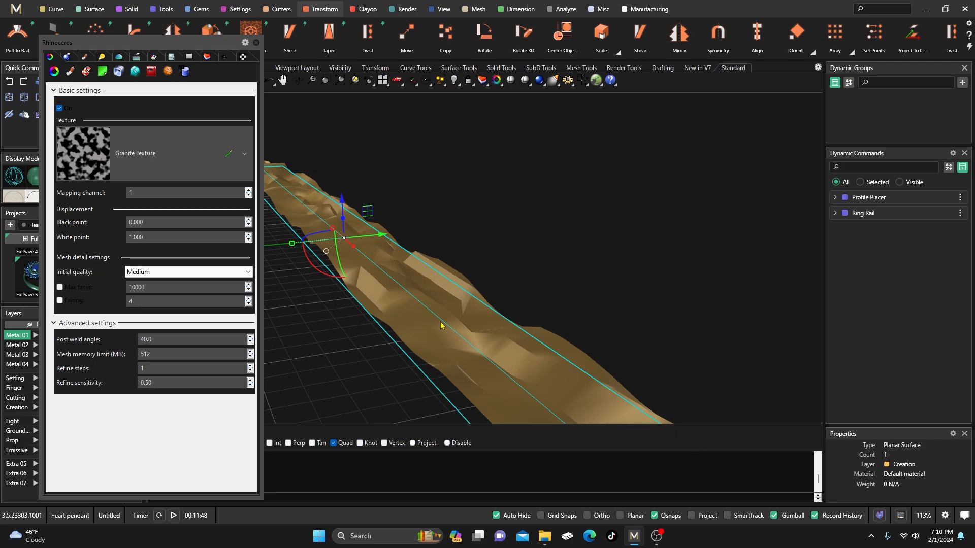
# - Change Color 2 of the Granite Texture to near-white #FFF6F6 and apply it, leaving Color 1 black
pyautogui.click(229, 153)
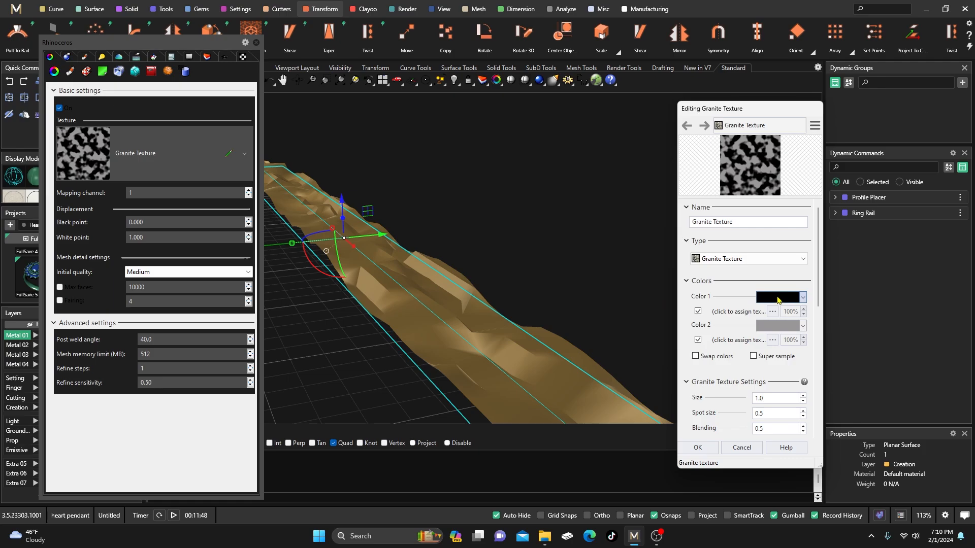
pyautogui.click(779, 301)
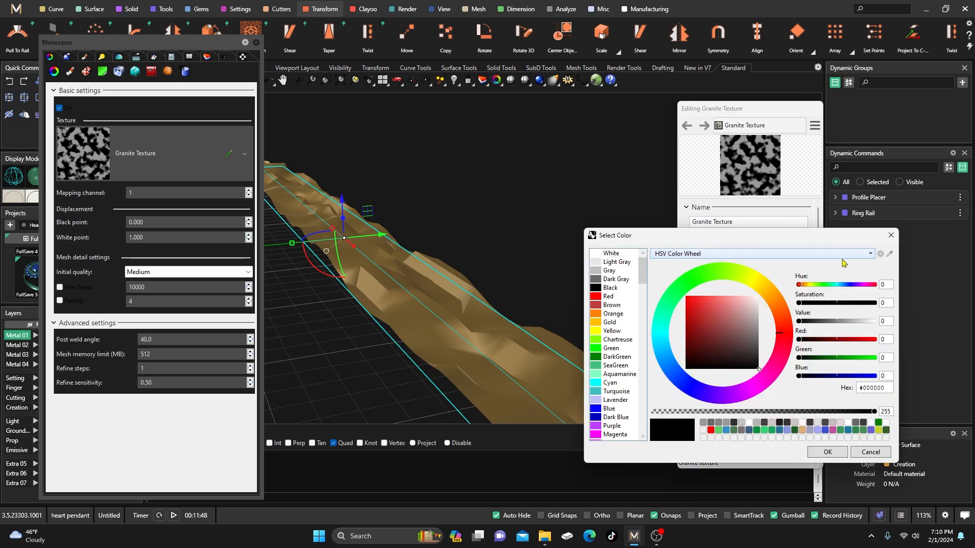
pyautogui.click(891, 235)
pyautogui.click(784, 327)
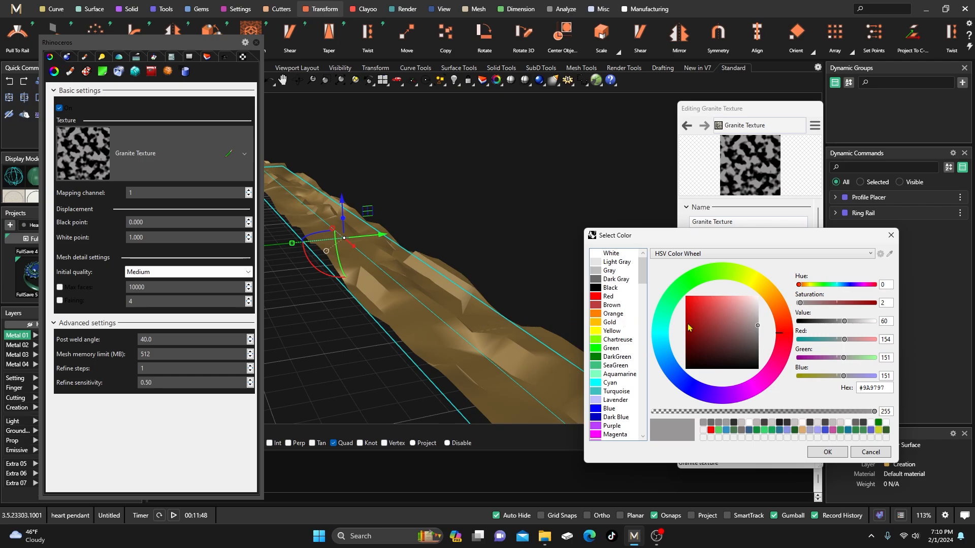
pyautogui.moveTo(757, 325); pyautogui.dragTo(758, 297)
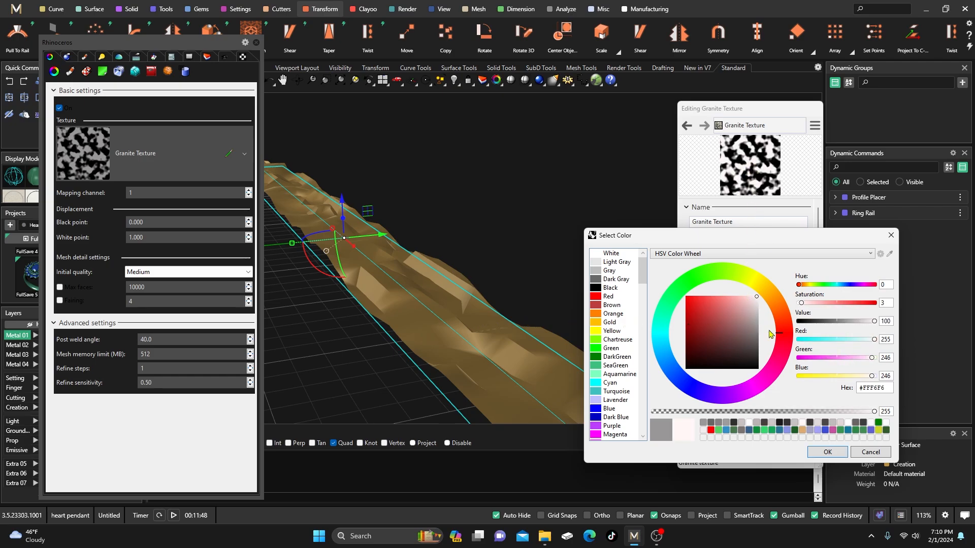
pyautogui.click(826, 452)
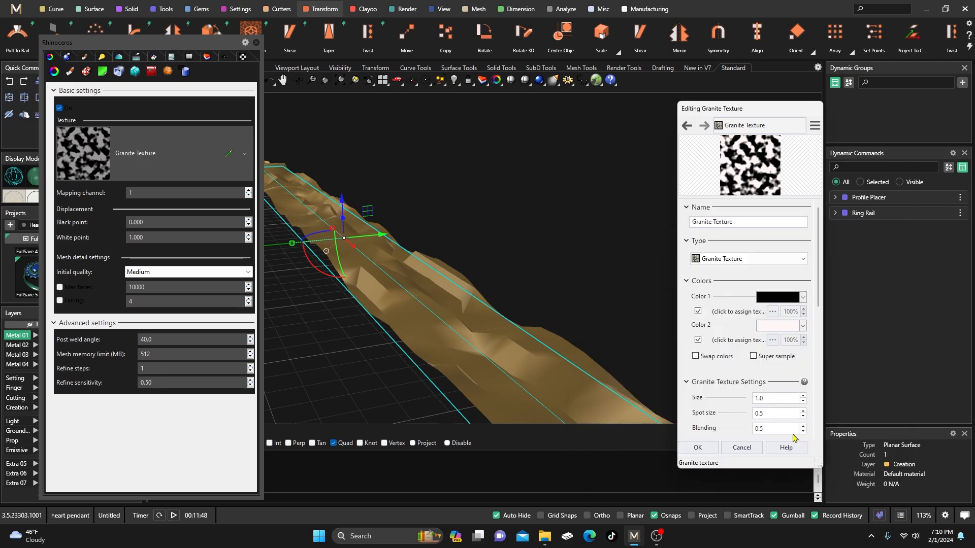
pyautogui.click(688, 449)
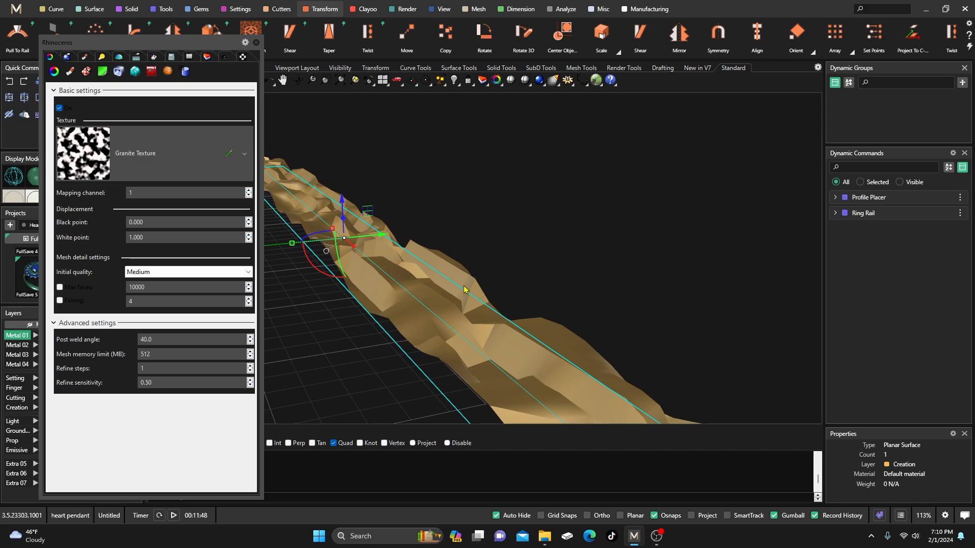
# - Examine the height of the strip's displaced relief above its base surface from the end and side
pyautogui.scroll(-3, 488, 365)
pyautogui.moveTo(488, 365); pyautogui.dragTo(463, 337, button='right')
pyautogui.scroll(5, 463, 273)
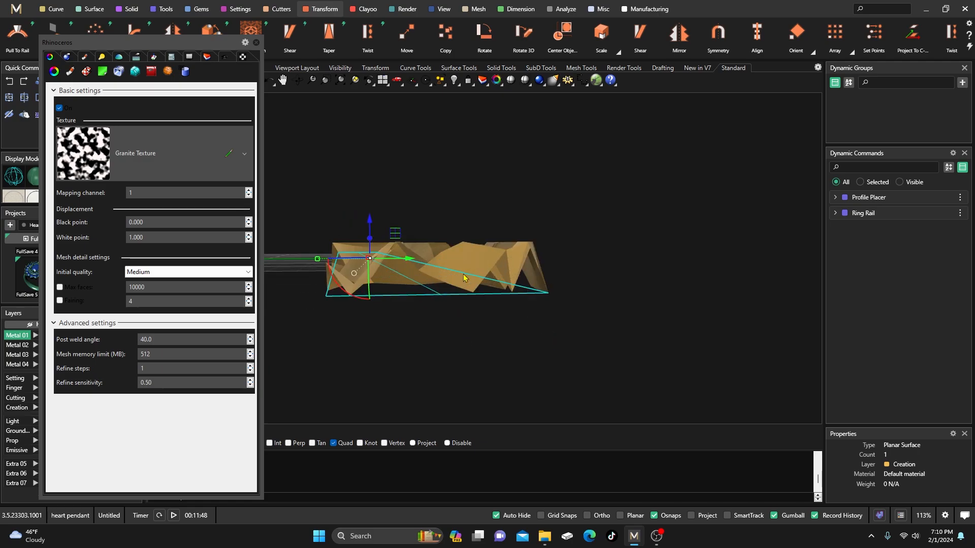
pyautogui.scroll(-3, 463, 277)
pyautogui.moveTo(468, 277); pyautogui.dragTo(475, 279, button='right')
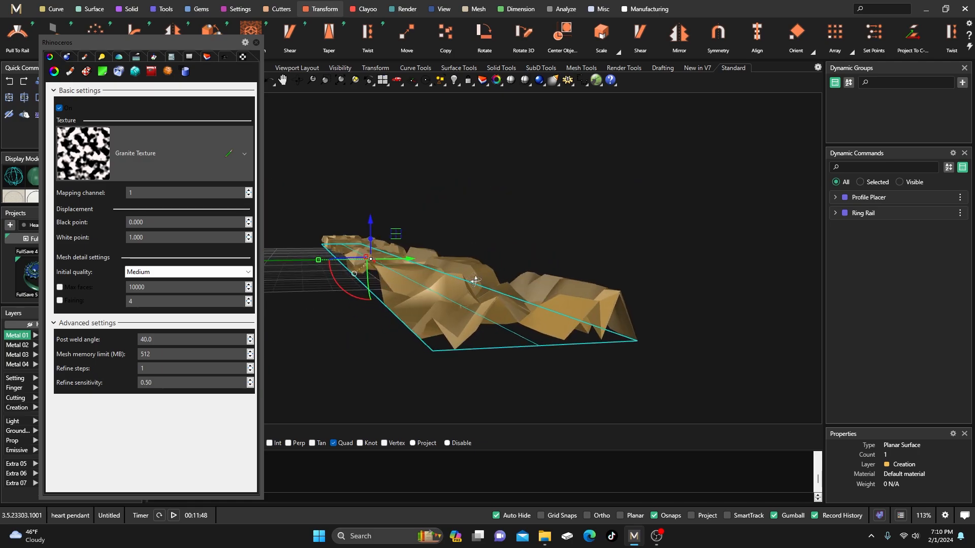
pyautogui.scroll(-3, 315, 311)
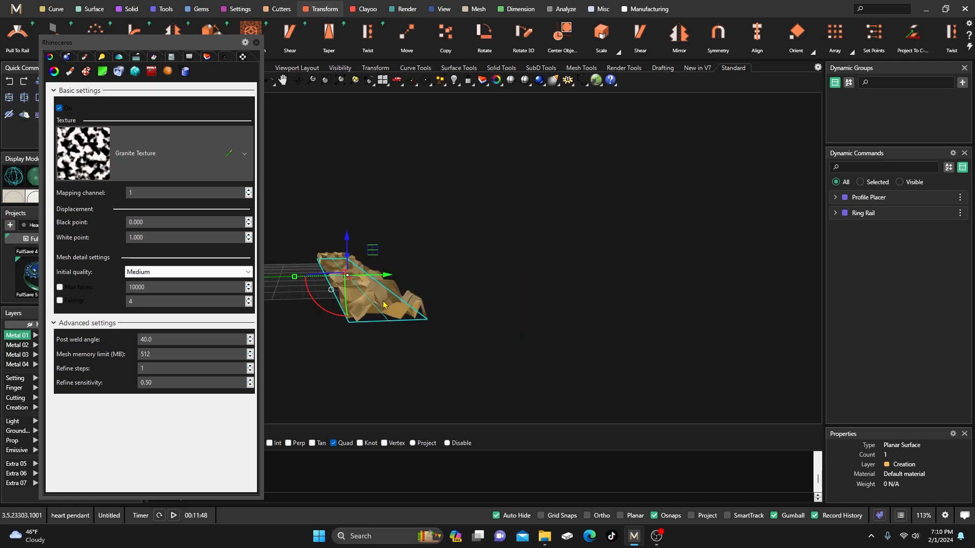
pyautogui.scroll(4, 386, 304)
pyautogui.scroll(-1, 386, 303)
pyautogui.scroll(-1, 385, 303)
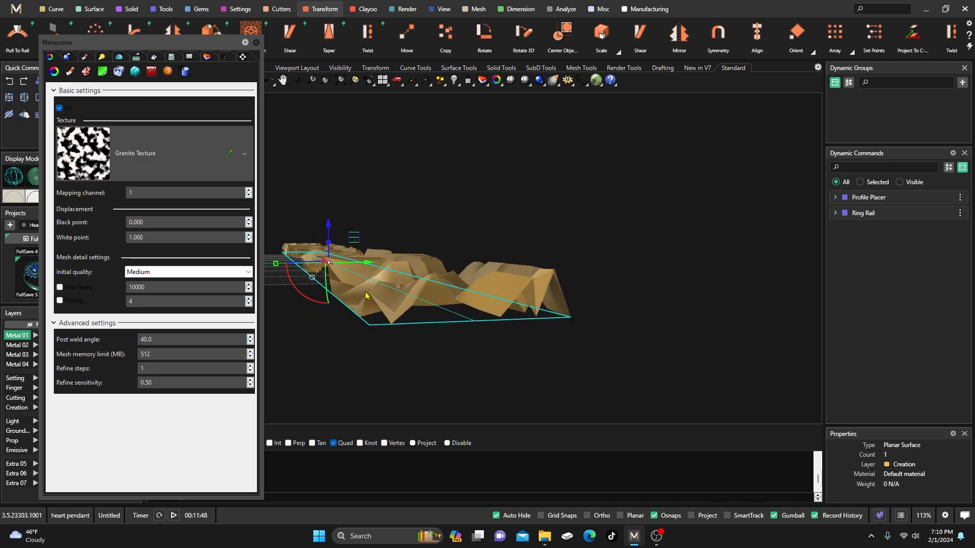
# - Change Color 2 of the Granite Texture to light gray #BABABA and apply it to the strip's displacement
pyautogui.click(229, 154)
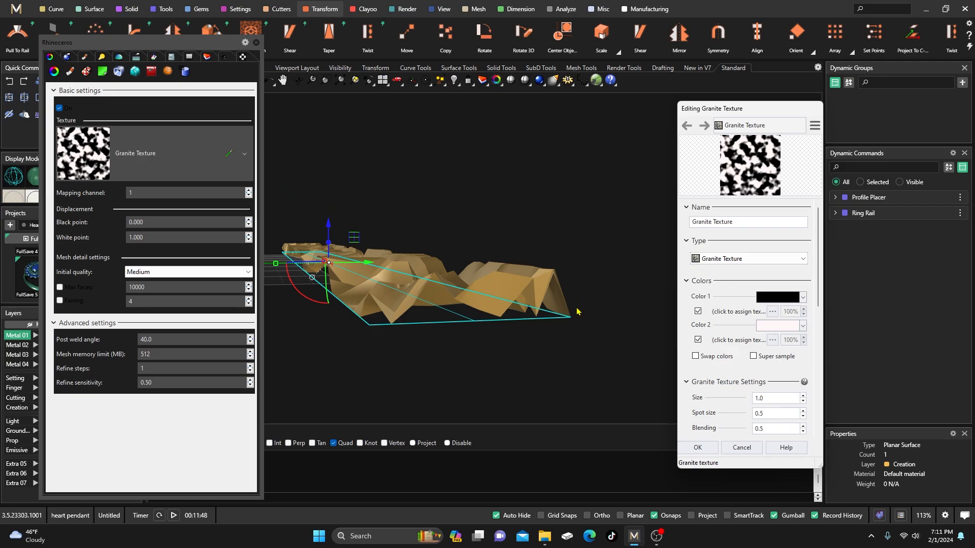
pyautogui.click(783, 332)
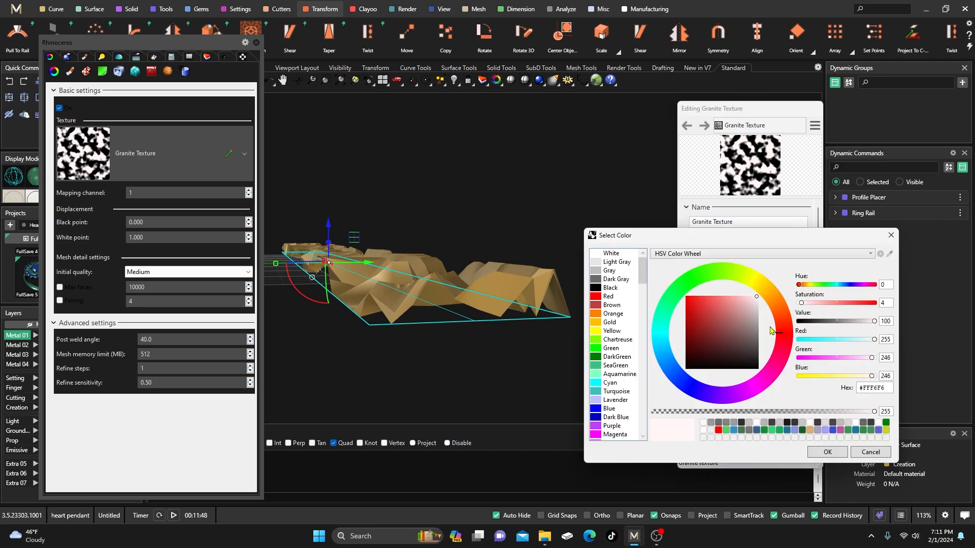
pyautogui.moveTo(757, 298); pyautogui.dragTo(759, 318)
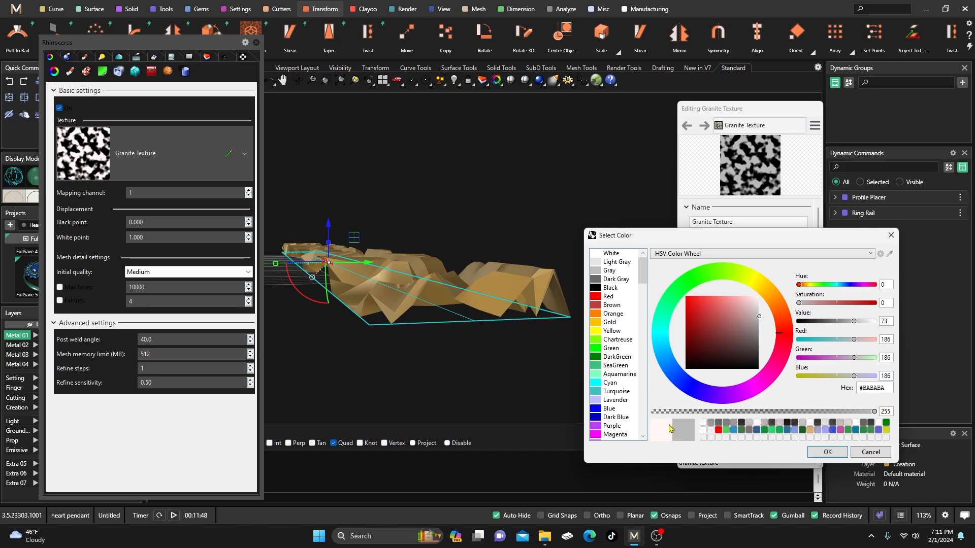
pyautogui.click(829, 452)
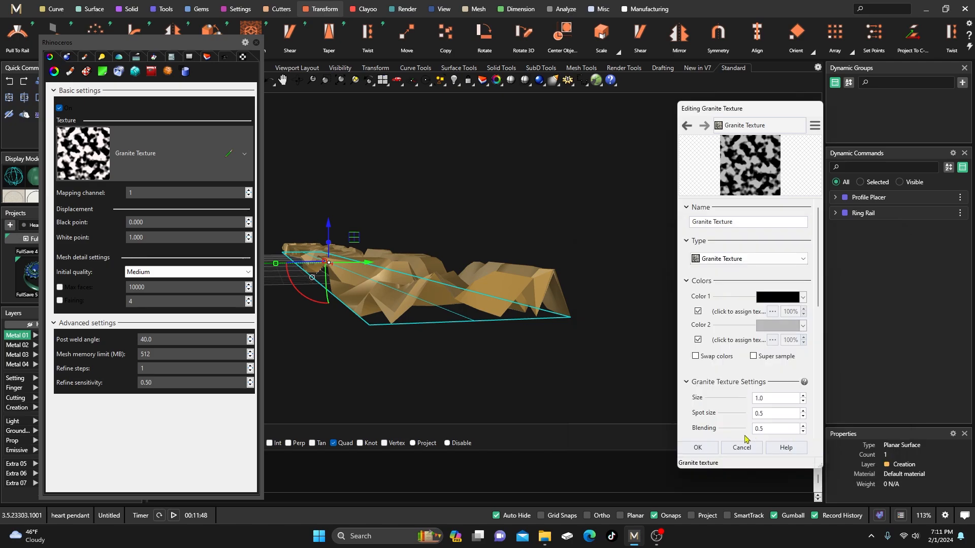
pyautogui.click(705, 449)
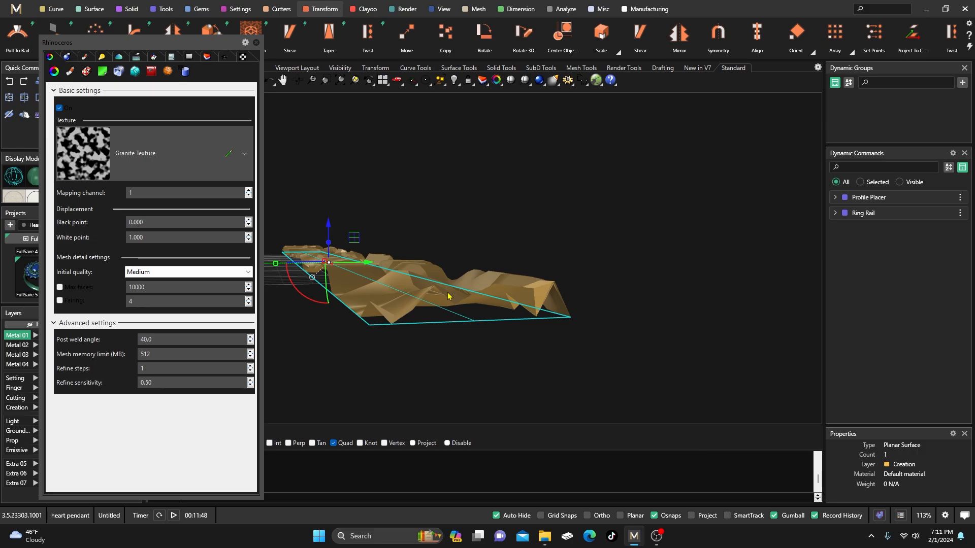
# - Try Extremely high initial quality on the displacement mesh, inspect the strip's surface up close, and return the quality to Medium
pyautogui.moveTo(434, 306); pyautogui.dragTo(540, 253, button='right')
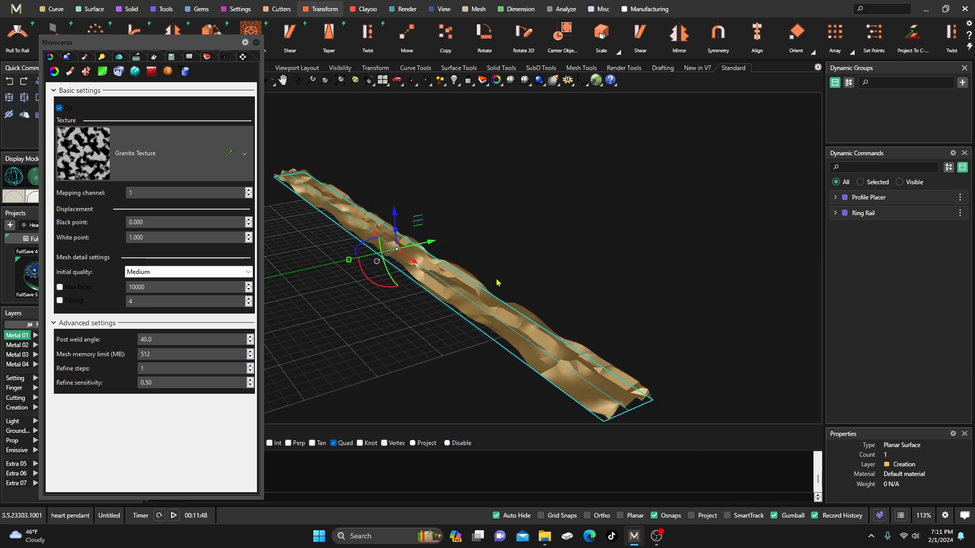
pyautogui.scroll(3, 453, 290)
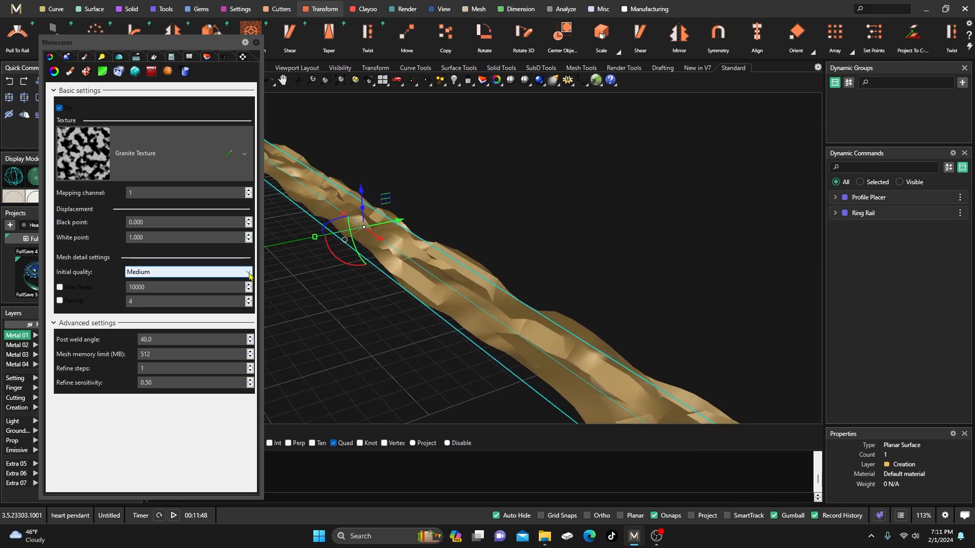
pyautogui.click(229, 272)
pyautogui.click(224, 313)
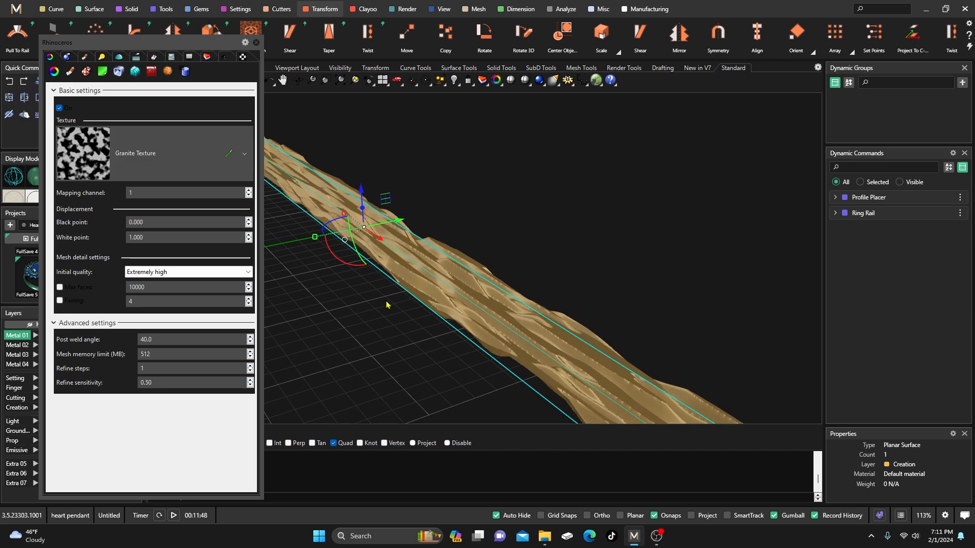
pyautogui.moveTo(392, 303); pyautogui.dragTo(400, 332, button='right')
pyautogui.scroll(2, 427, 264)
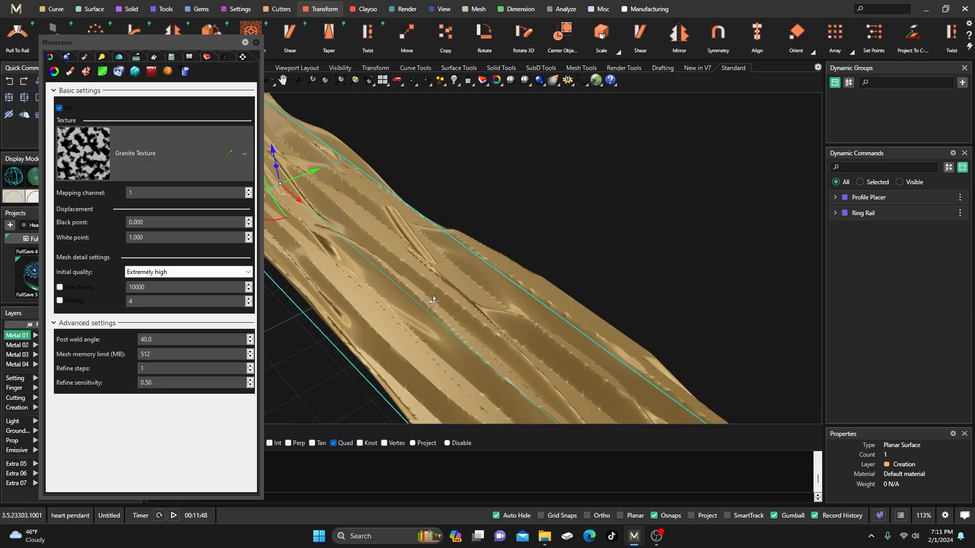
pyautogui.moveTo(433, 300); pyautogui.dragTo(419, 274, button='right')
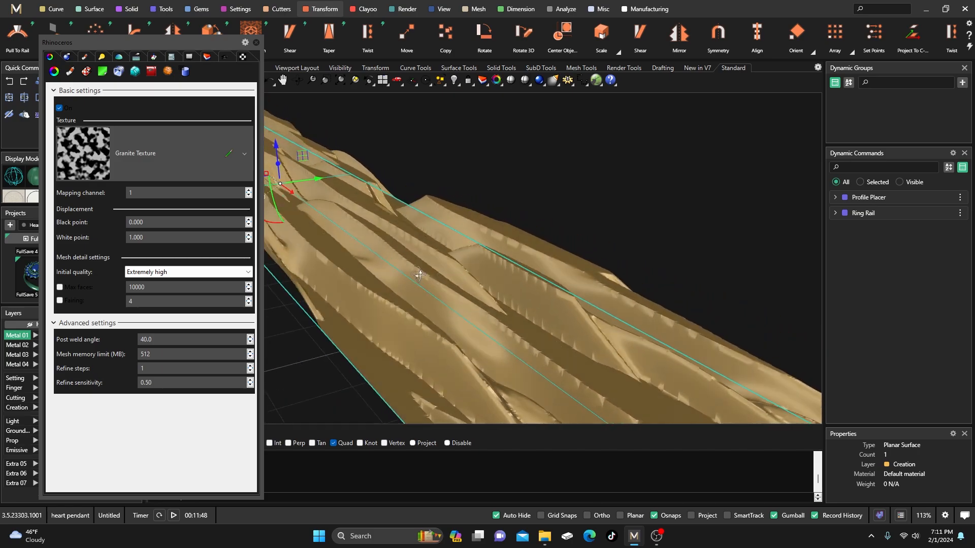
pyautogui.scroll(-5, 419, 275)
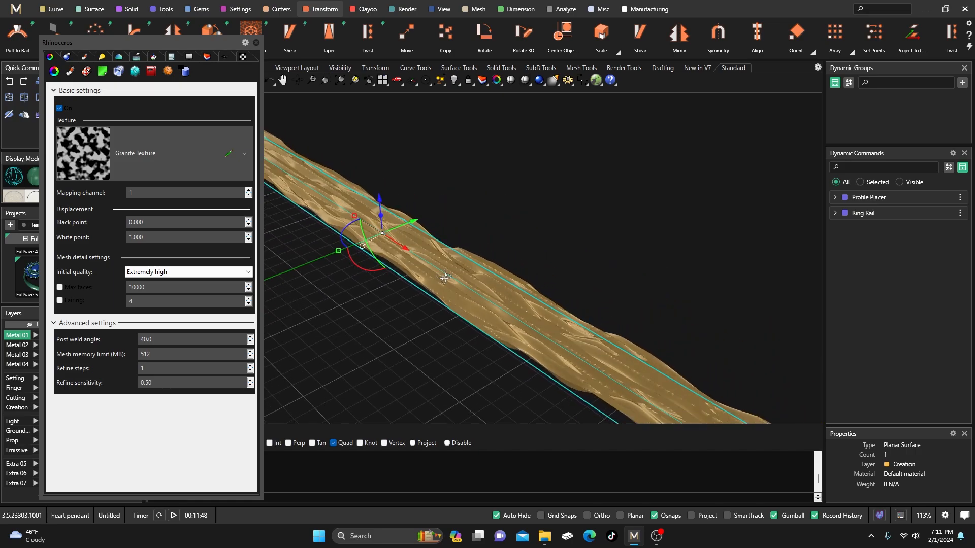
pyautogui.click(250, 272)
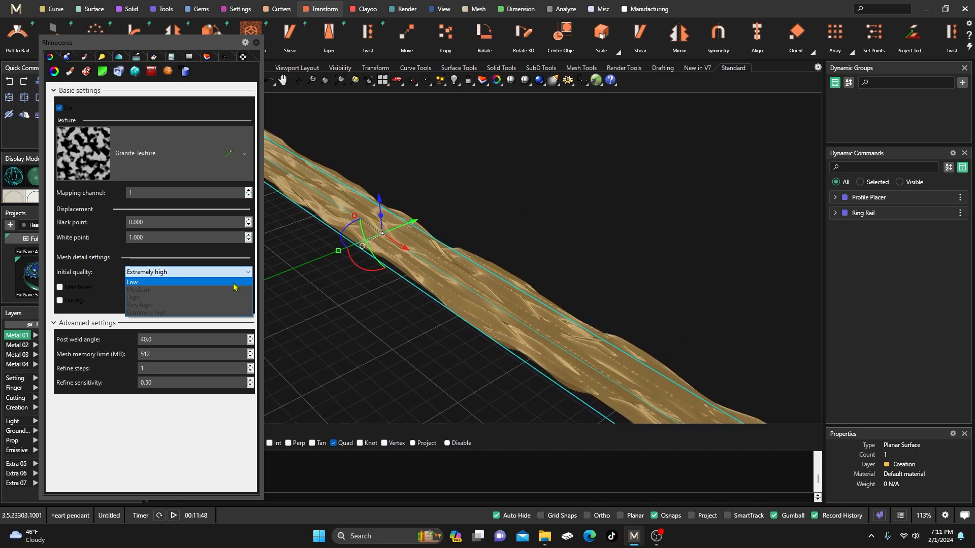
pyautogui.click(229, 289)
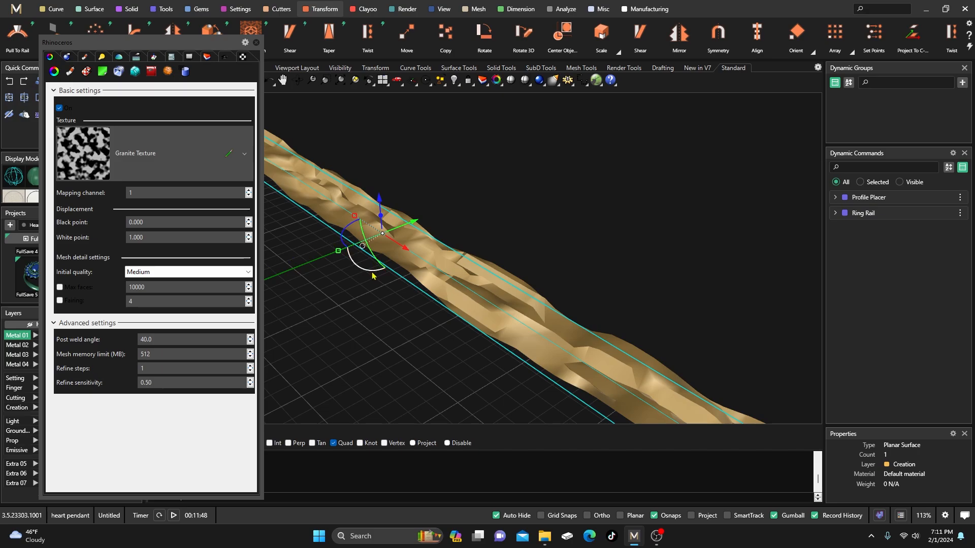
# - Try a U mapping repeat of 3 on the Granite Texture, and set the repeat back to 1
pyautogui.click(229, 154)
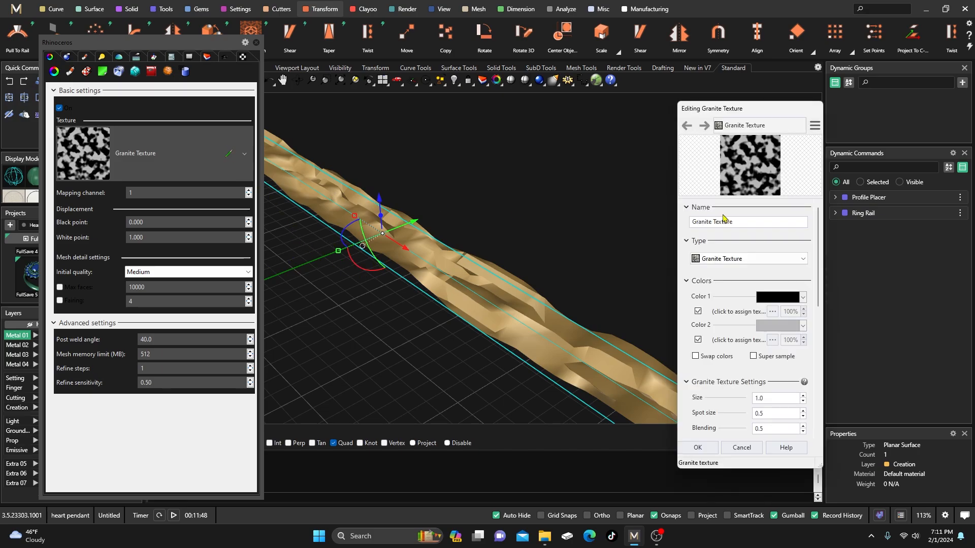
pyautogui.scroll(-5, 710, 266)
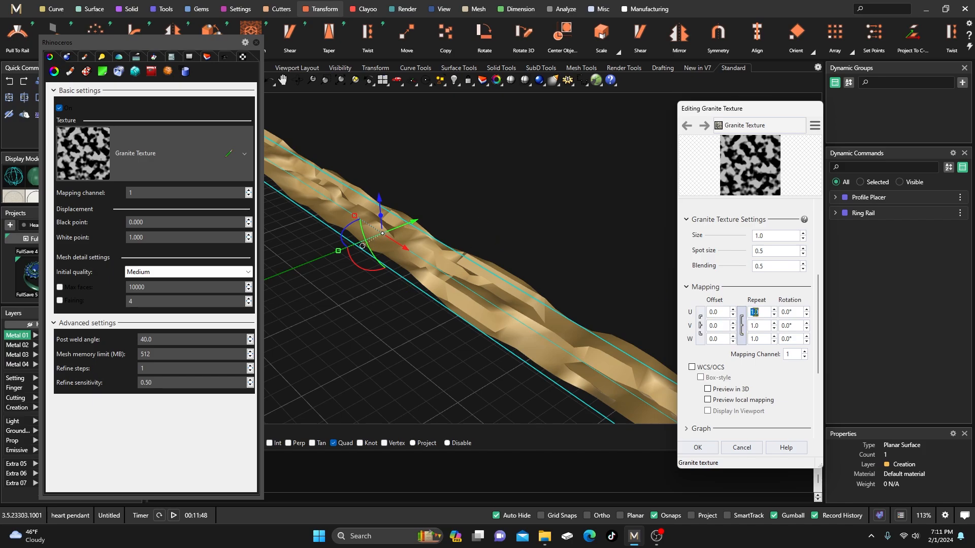
pyautogui.doubleClick(755, 313)
pyautogui.write('3')
pyautogui.press('Return')
pyautogui.doubleClick(754, 311)
pyautogui.write('1')
pyautogui.press('Return')
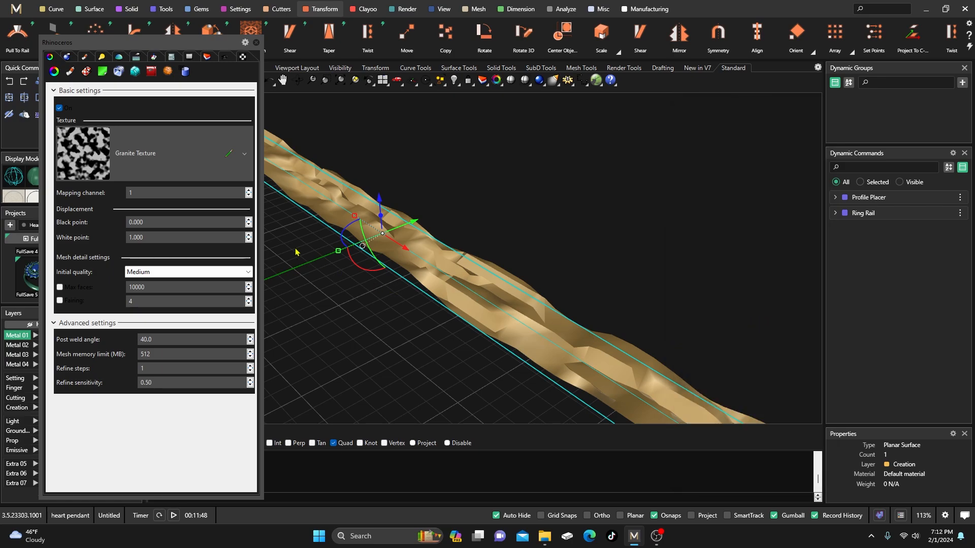
# - Unlink the Granite Texture's mapping repeat values, set only the U repeat to 10, and apply it to the strip
pyautogui.click(231, 155)
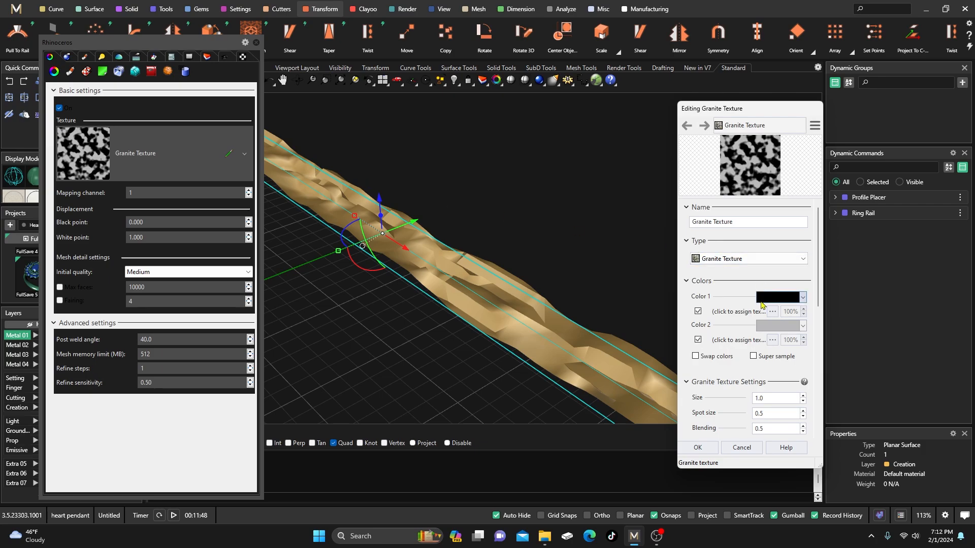
pyautogui.scroll(-3, 752, 387)
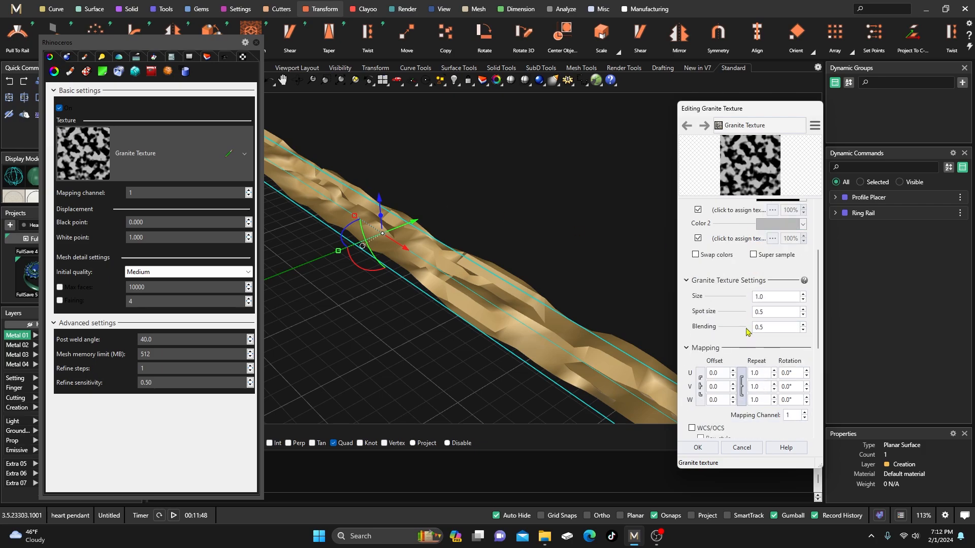
pyautogui.scroll(-2, 748, 325)
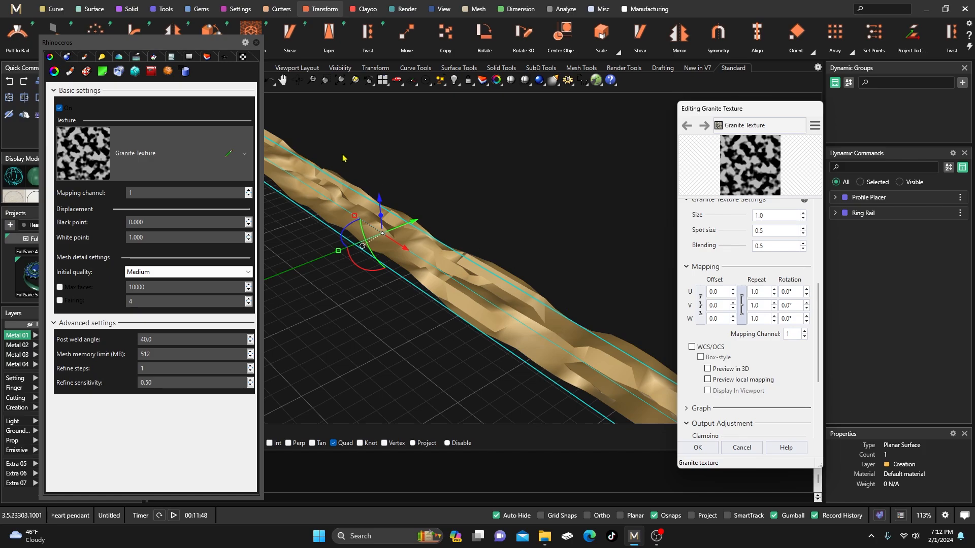
pyautogui.click(742, 310)
pyautogui.doubleClick(755, 292)
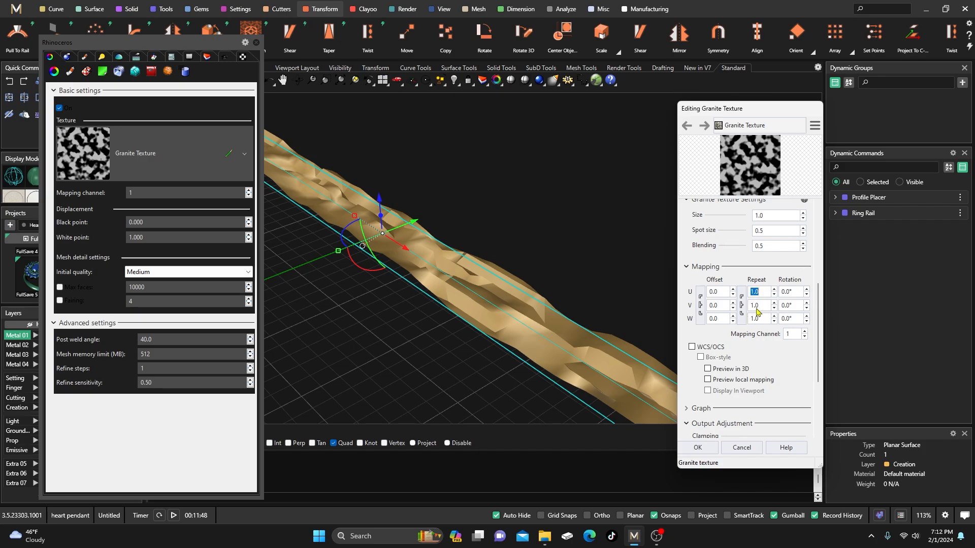
pyautogui.write('10')
pyautogui.click(698, 448)
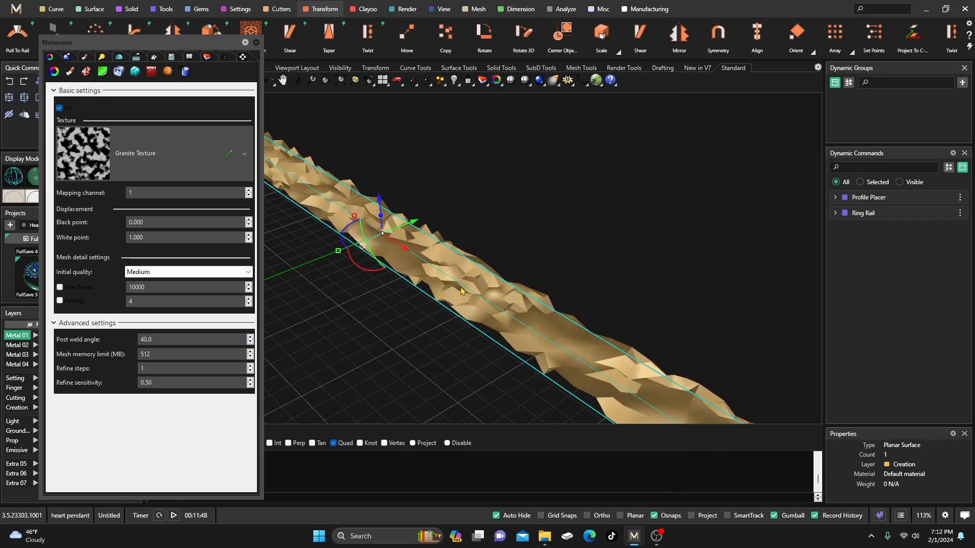
# - Set the displacement's initial mesh quality to Very high
pyautogui.scroll(-6, 461, 290)
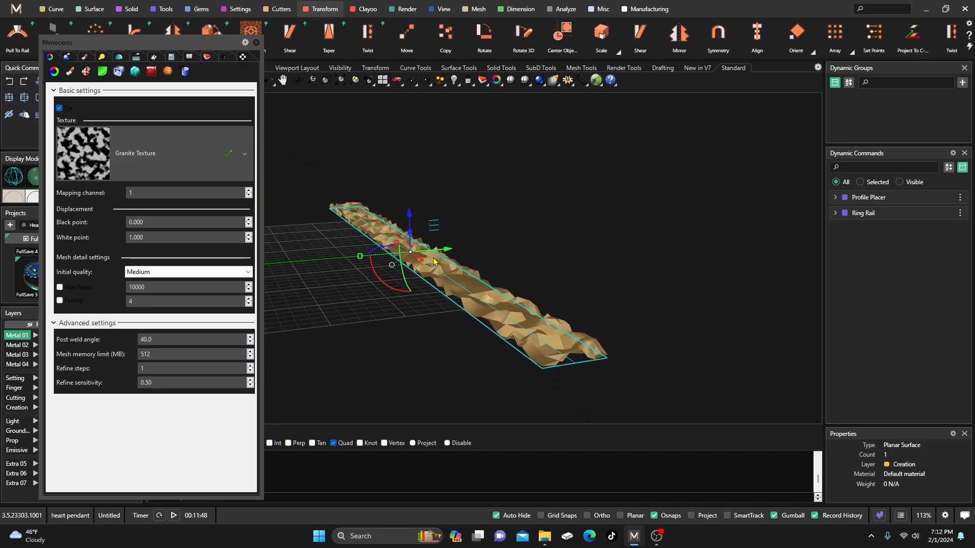
pyautogui.scroll(4, 468, 300)
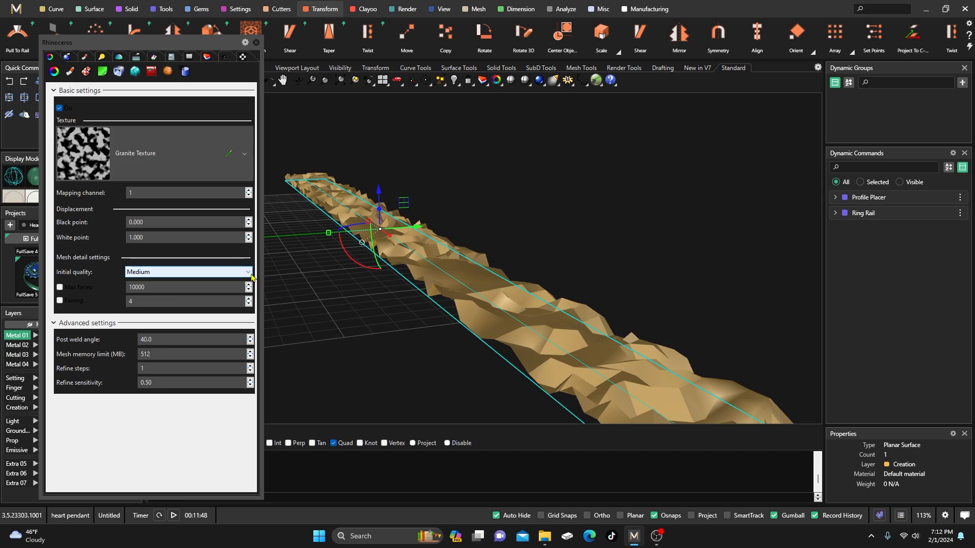
pyautogui.click(249, 273)
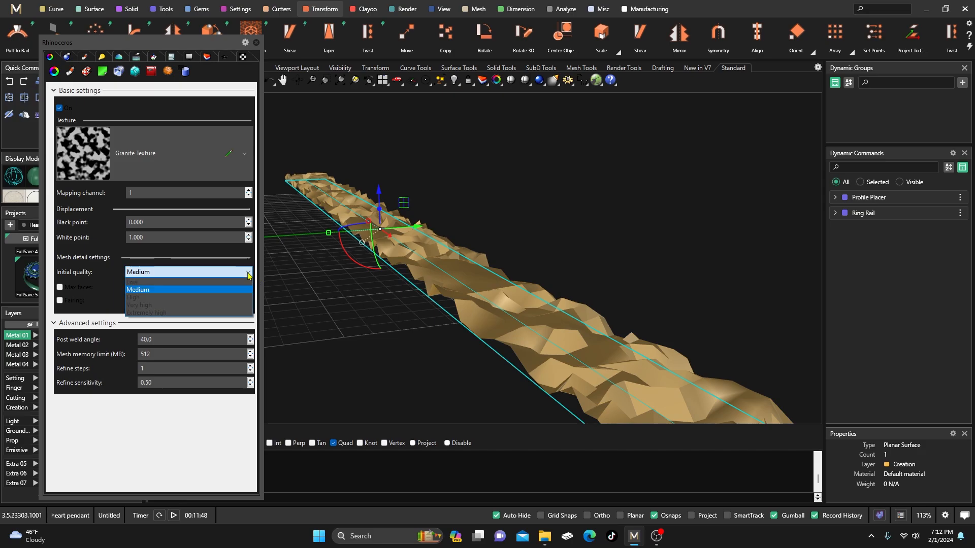
pyautogui.click(216, 309)
# - Examine the finer granite relief on the strip from above, from the end and from the side
pyautogui.moveTo(391, 325); pyautogui.dragTo(406, 314, button='right')
pyautogui.scroll(5, 457, 313)
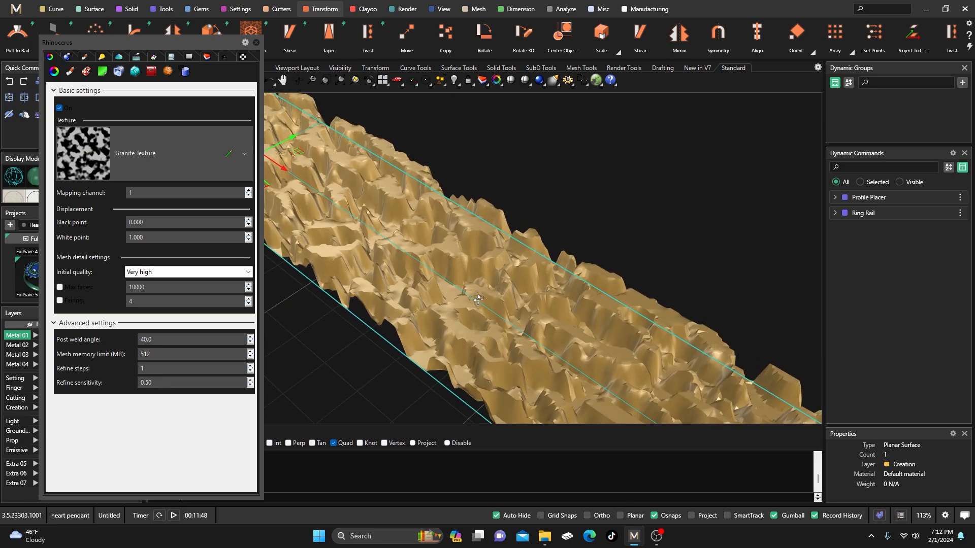
pyautogui.scroll(-6, 485, 312)
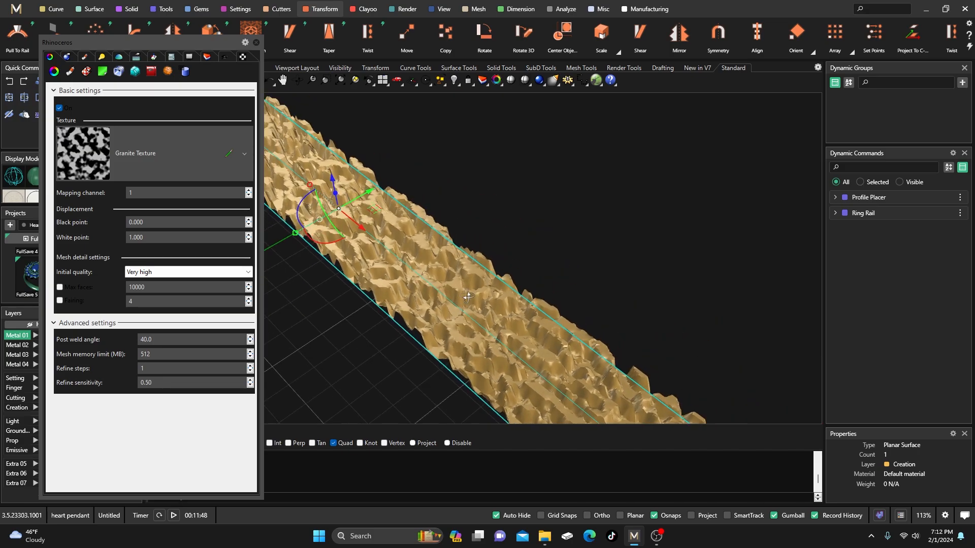
pyautogui.scroll(-1, 461, 280)
pyautogui.scroll(3, 441, 261)
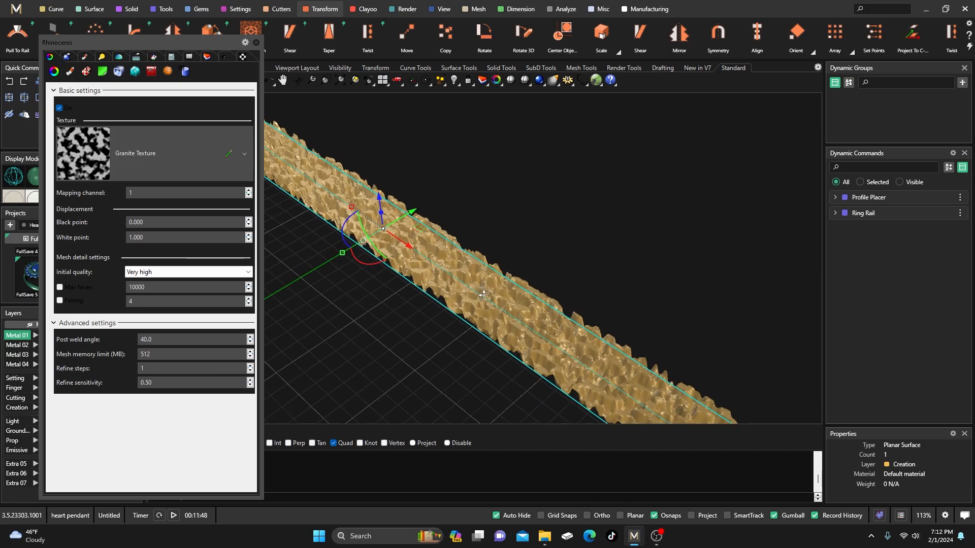
pyautogui.moveTo(416, 252); pyautogui.dragTo(364, 205, button='right')
pyautogui.scroll(5, 364, 205)
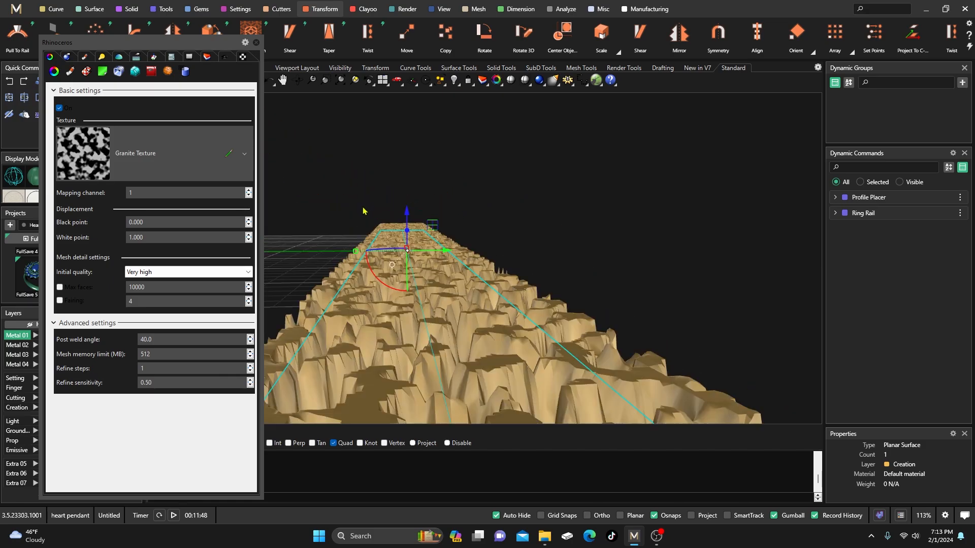
pyautogui.scroll(3, 422, 289)
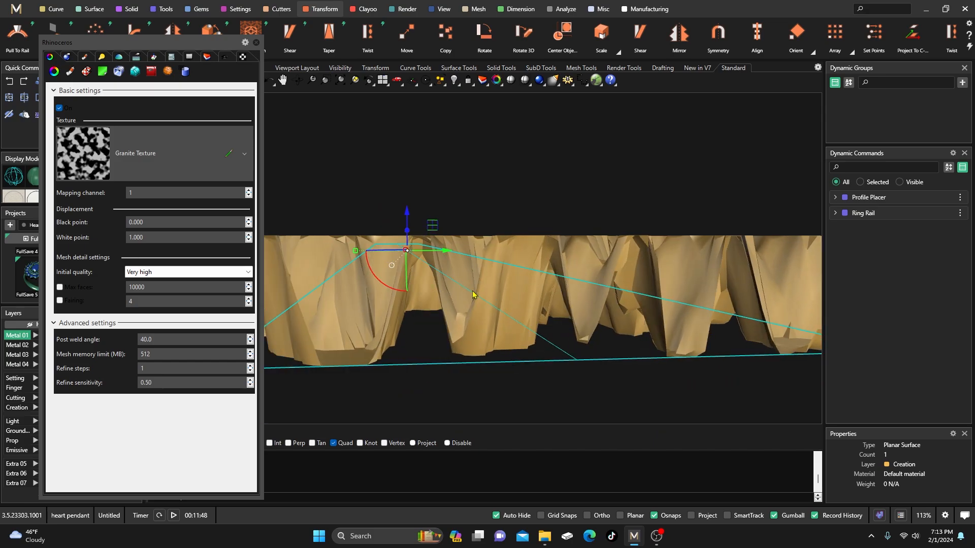
pyautogui.scroll(-5, 486, 241)
pyautogui.moveTo(486, 240); pyautogui.dragTo(475, 246, button='right')
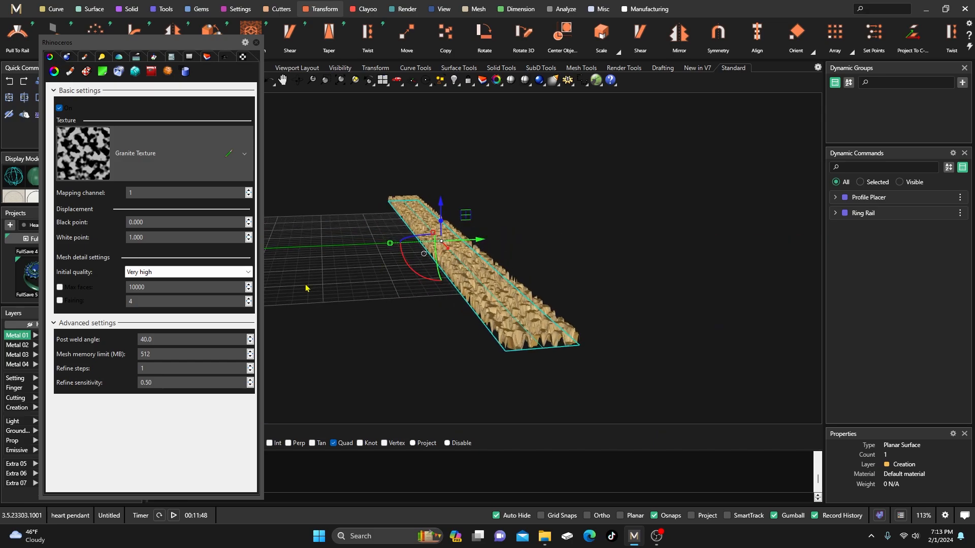
# - Set the displacement's initial mesh quality back to Medium
pyautogui.click(247, 274)
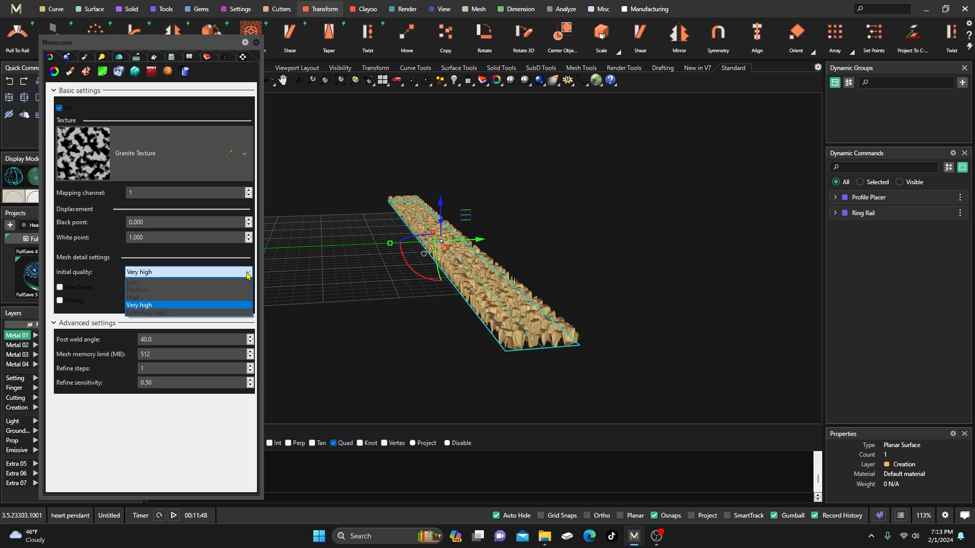
pyautogui.click(212, 289)
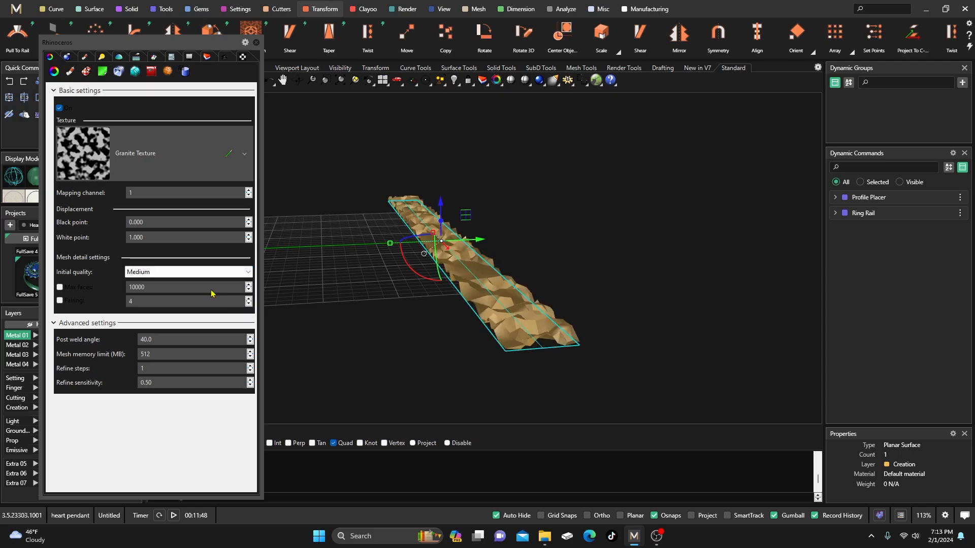
# - Darken the Granite Texture's Color 2 to grey #9A9797 and set its mapping U repeat to 8
pyautogui.click(228, 153)
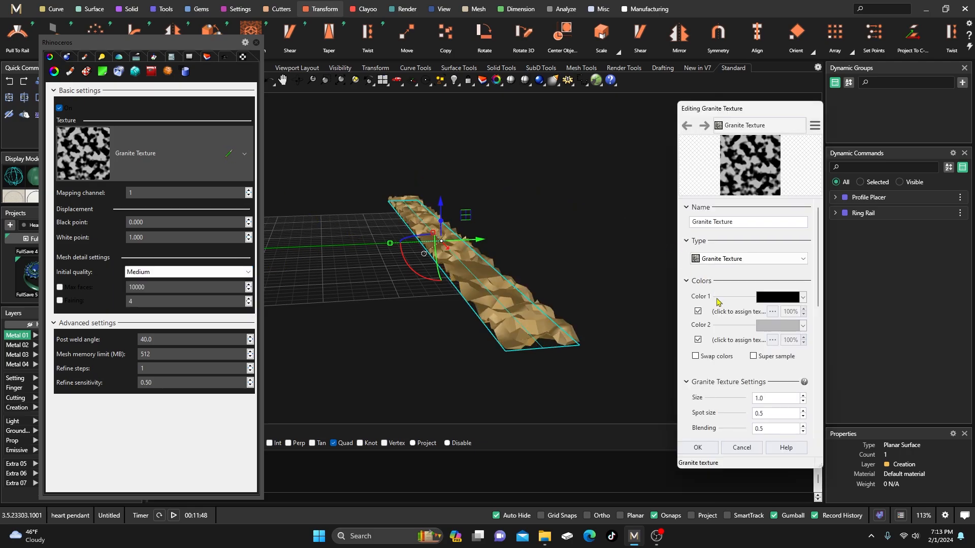
pyautogui.click(786, 328)
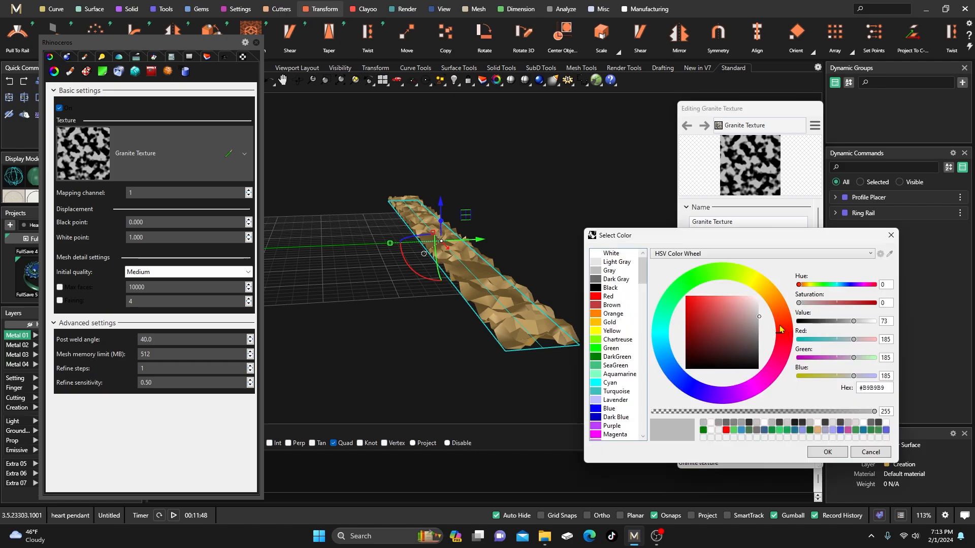
pyautogui.moveTo(760, 319); pyautogui.dragTo(759, 330)
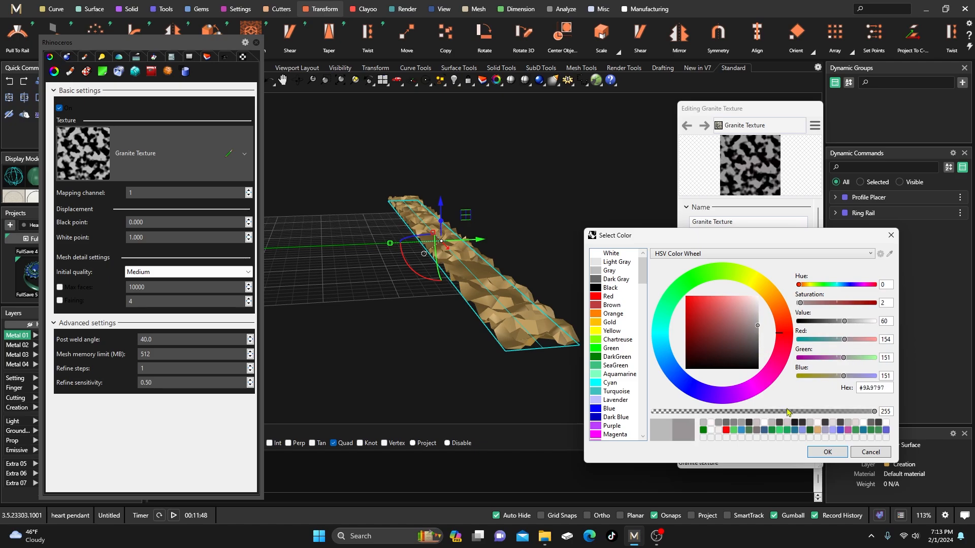
pyautogui.click(829, 452)
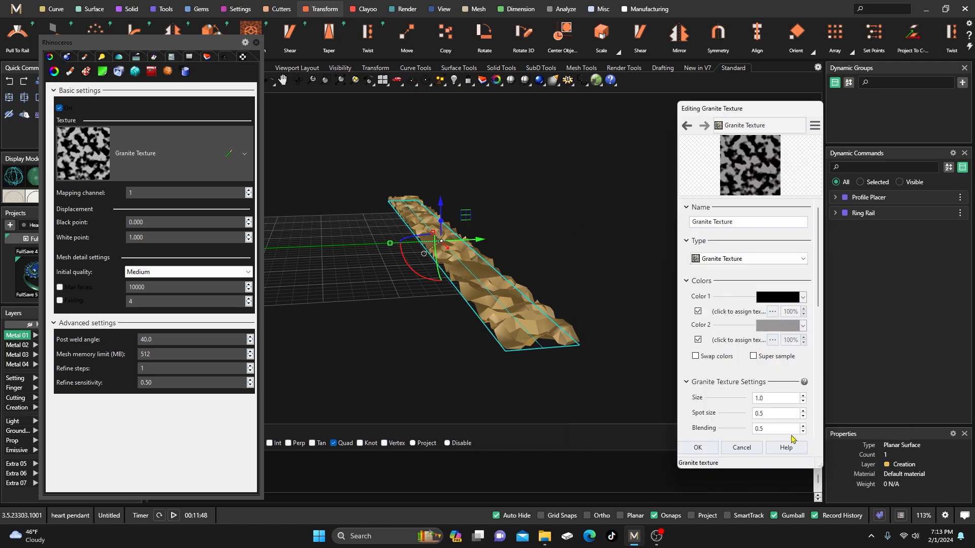
pyautogui.scroll(-3, 768, 406)
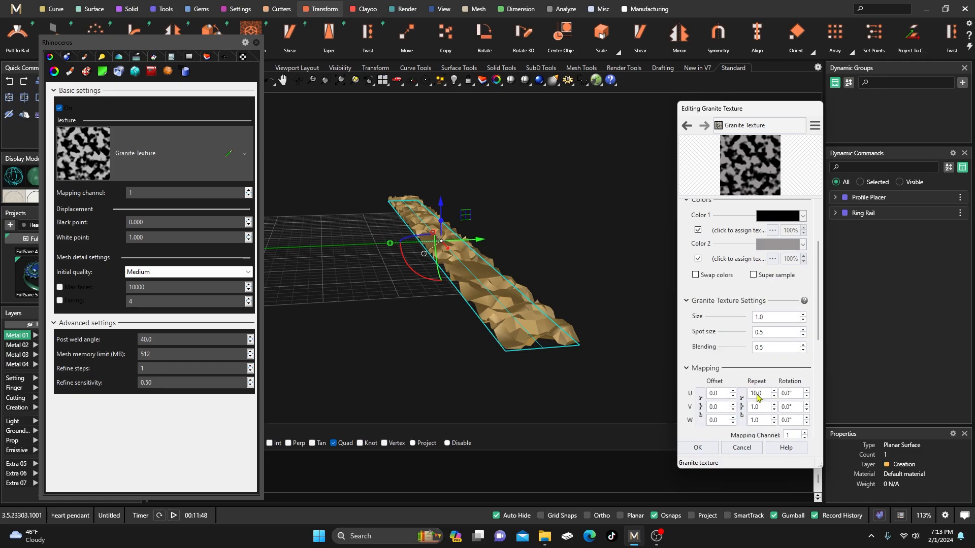
pyautogui.doubleClick(756, 394)
pyautogui.write('8')
pyautogui.click(705, 448)
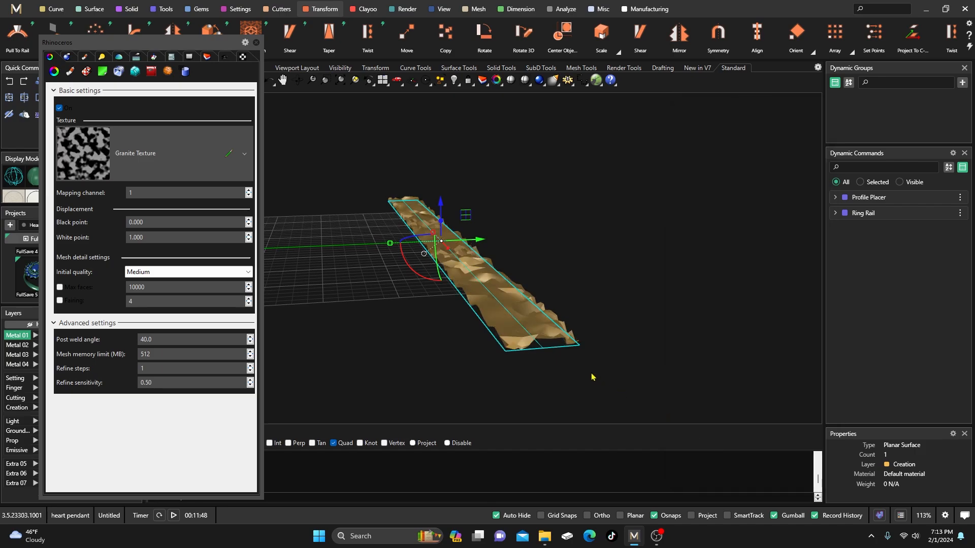
# - Set the displacement's initial mesh quality to Very high and inspect the strip's relief up close and from the side
pyautogui.click(223, 272)
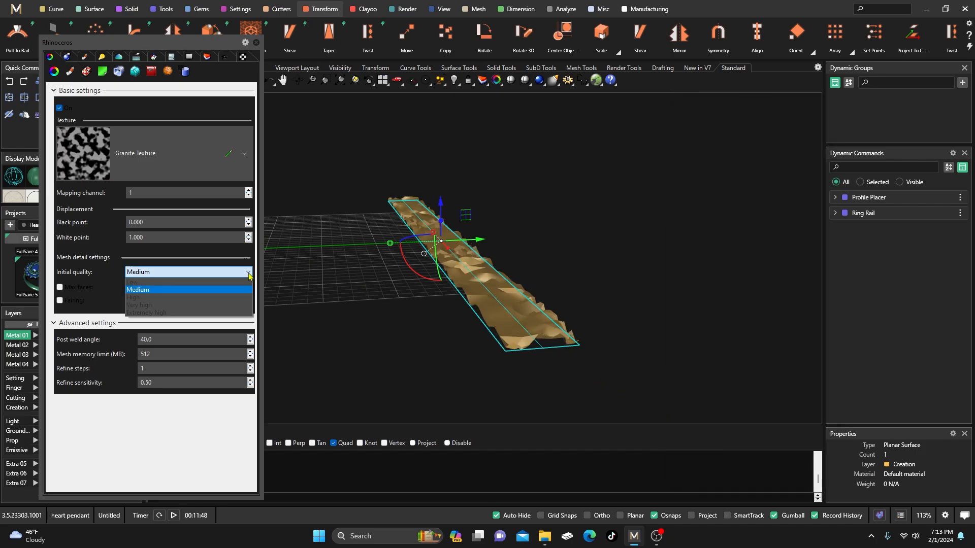
pyautogui.click(198, 305)
pyautogui.moveTo(373, 309); pyautogui.dragTo(404, 324, button='right')
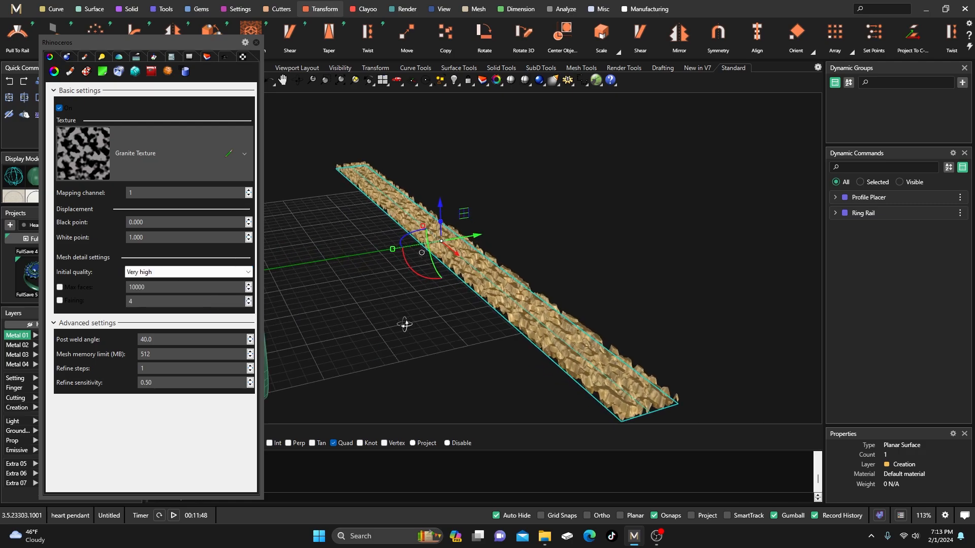
pyautogui.scroll(6, 498, 294)
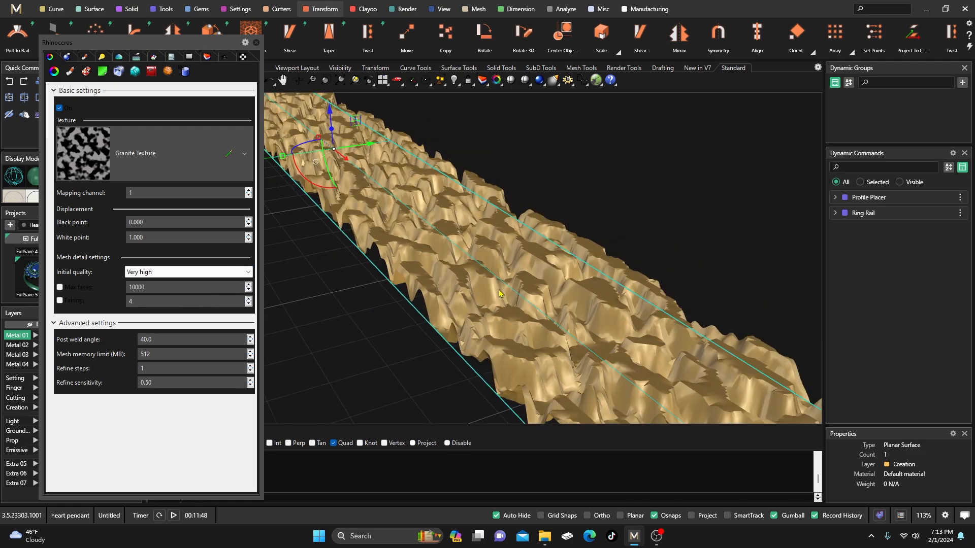
pyautogui.moveTo(498, 294); pyautogui.dragTo(448, 248, button='right')
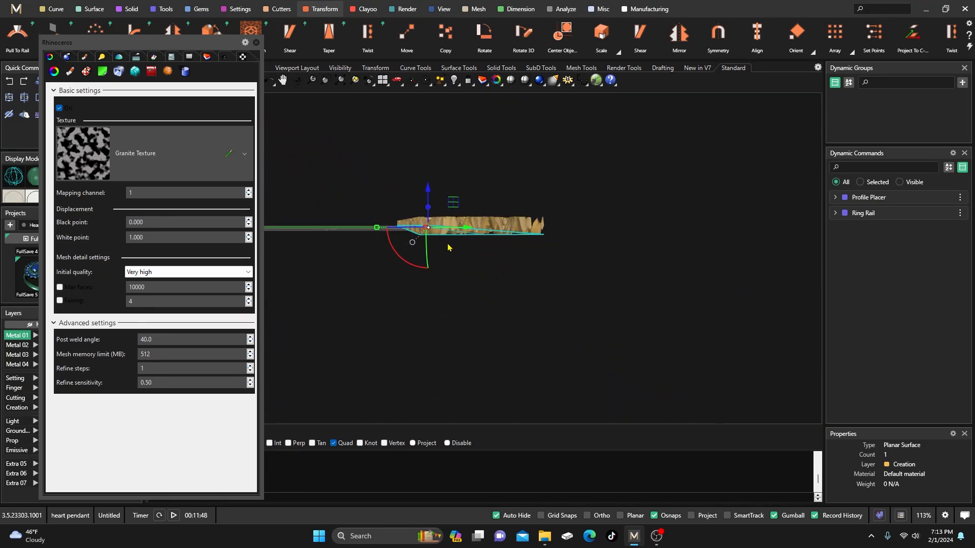
# - Examine the strip's relief height in the Right view and its surface pattern in the Perspective view
pyautogui.moveTo(200, 43); pyautogui.dragTo(166, 127)
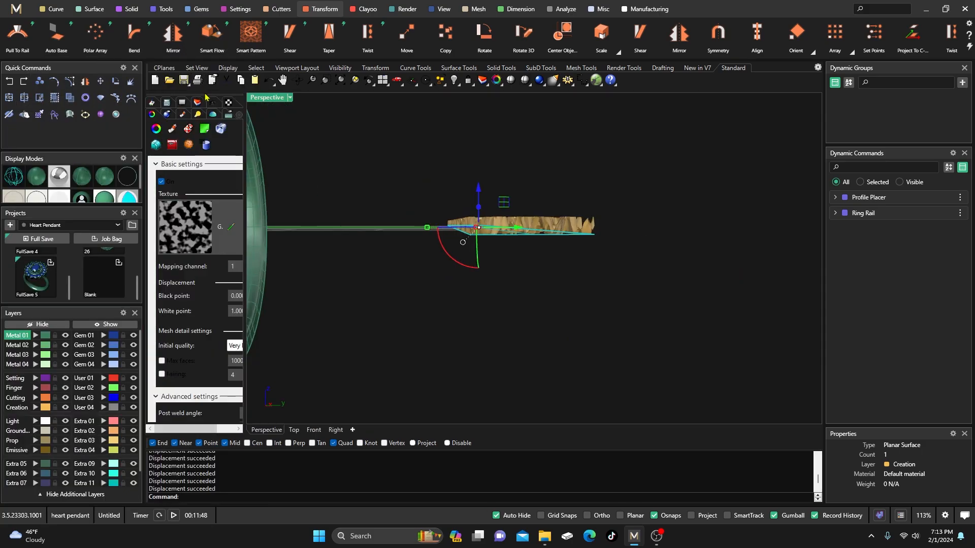
pyautogui.moveTo(170, 96); pyautogui.dragTo(66, 130)
pyautogui.doubleClick(171, 98)
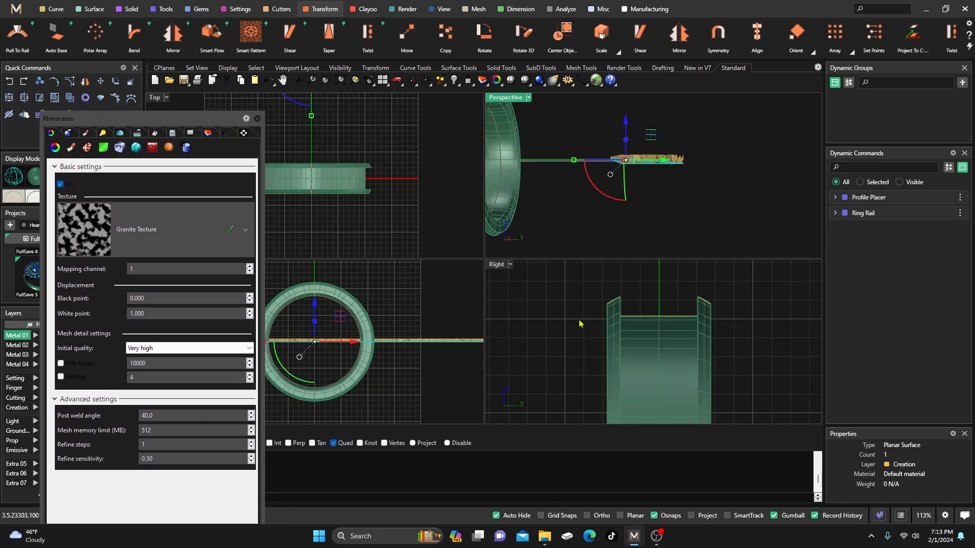
pyautogui.keyDown('ctrl'); pyautogui.keyDown('shift'); pyautogui.moveTo(615, 320); pyautogui.dragTo(617, 358, button='right'); pyautogui.keyUp('shift'); pyautogui.keyUp('ctrl')
pyautogui.scroll(2, 616, 358)
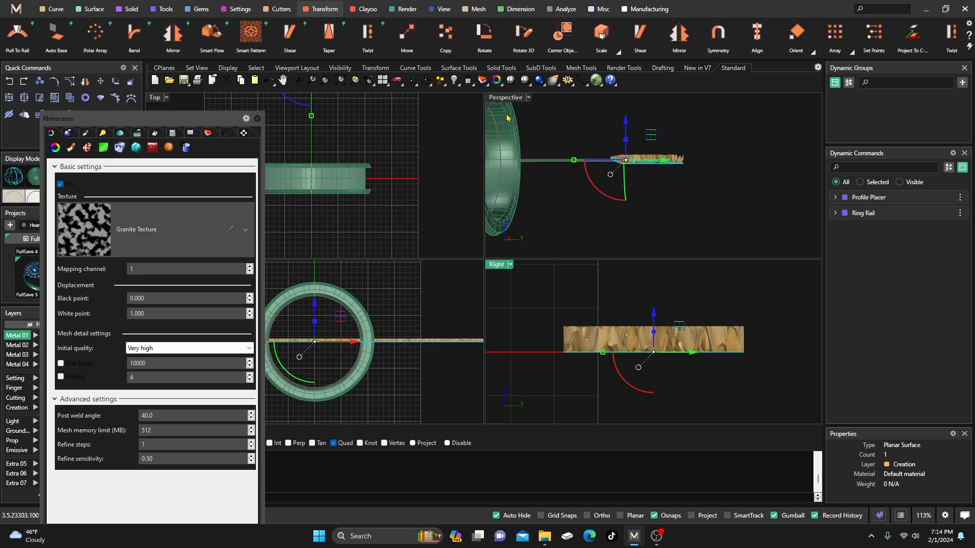
pyautogui.doubleClick(507, 98)
pyautogui.moveTo(487, 231); pyautogui.dragTo(511, 302, button='right')
pyautogui.scroll(5, 513, 268)
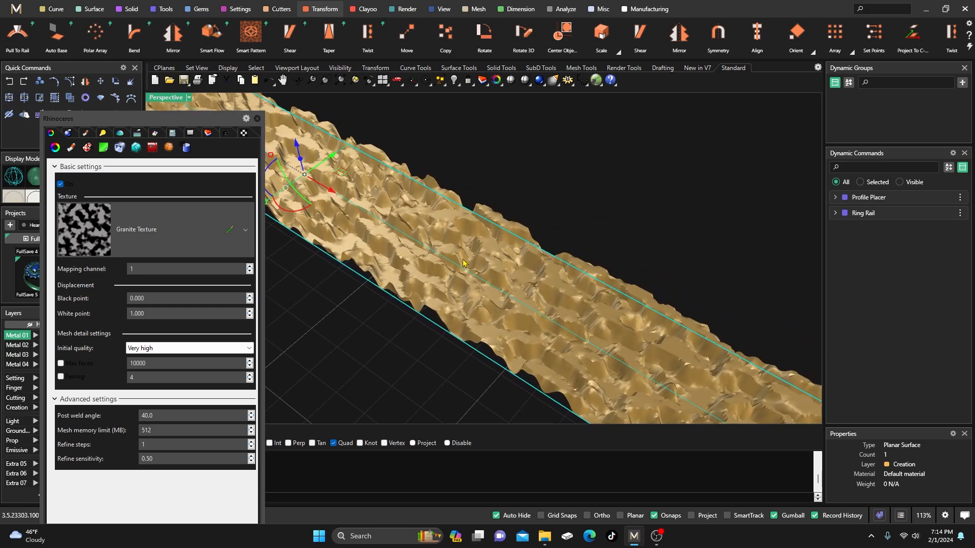
# - Return the displacement's initial mesh quality to Medium, leaving the Granite Texture's settings as they are
pyautogui.click(230, 230)
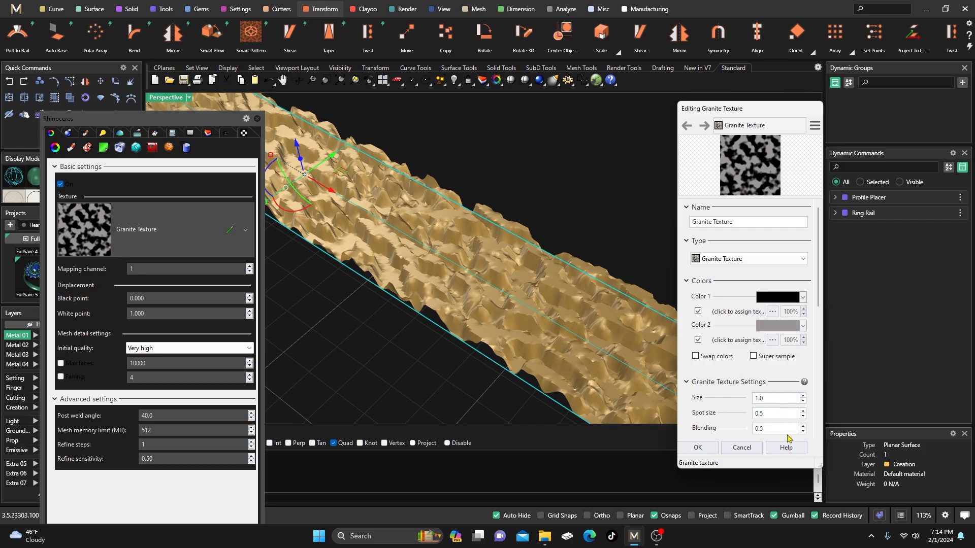
pyautogui.click(742, 448)
pyautogui.click(249, 348)
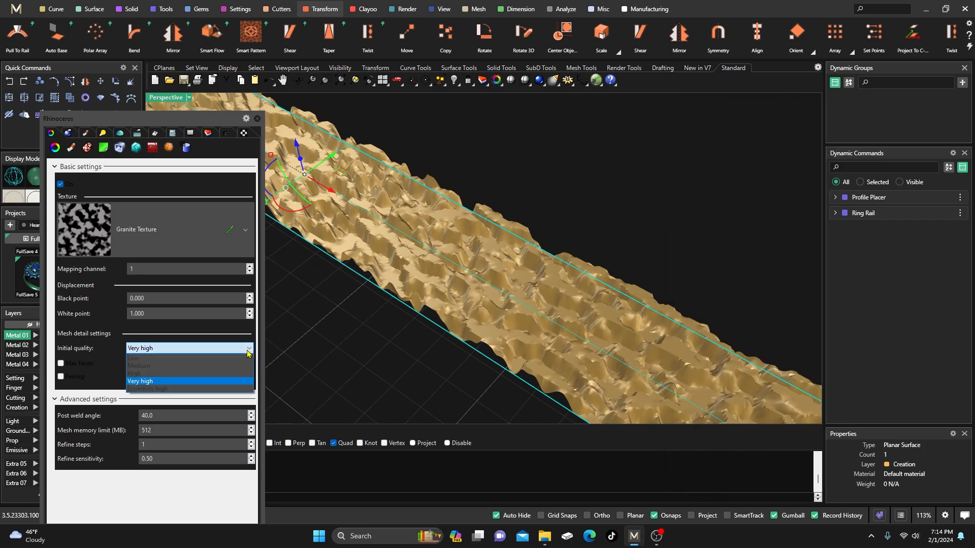
pyautogui.click(216, 366)
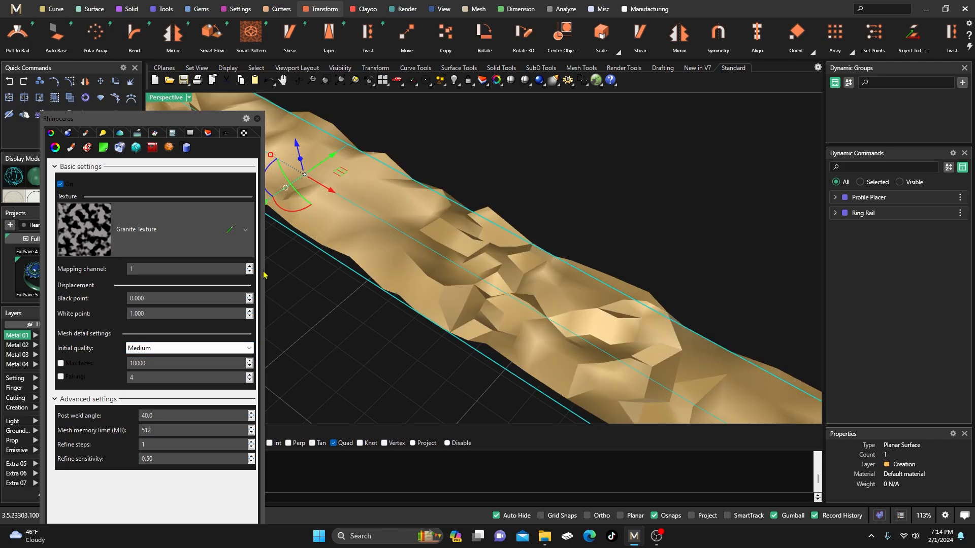
# - Set the Granite Texture's mapping U repeat to 6 and apply it to the strip
pyautogui.click(229, 230)
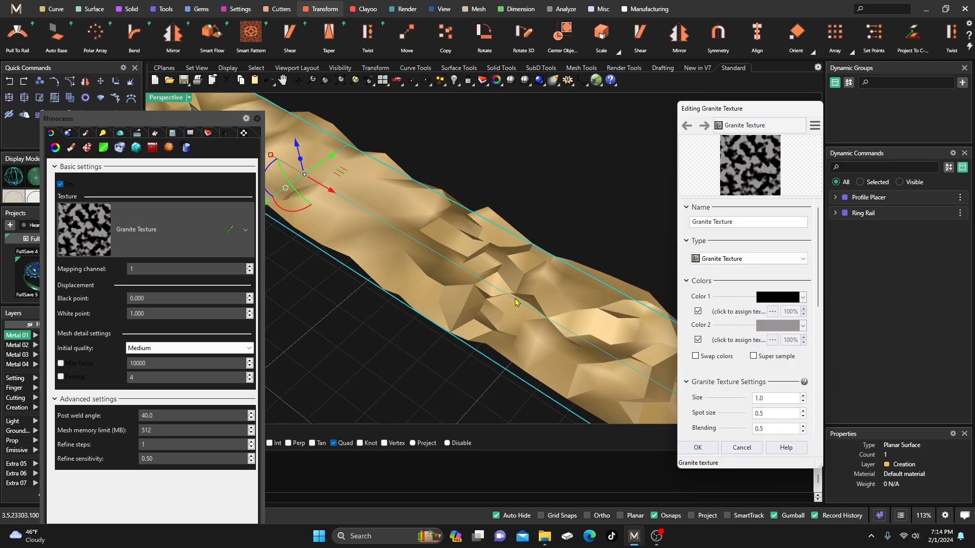
pyautogui.click(771, 327)
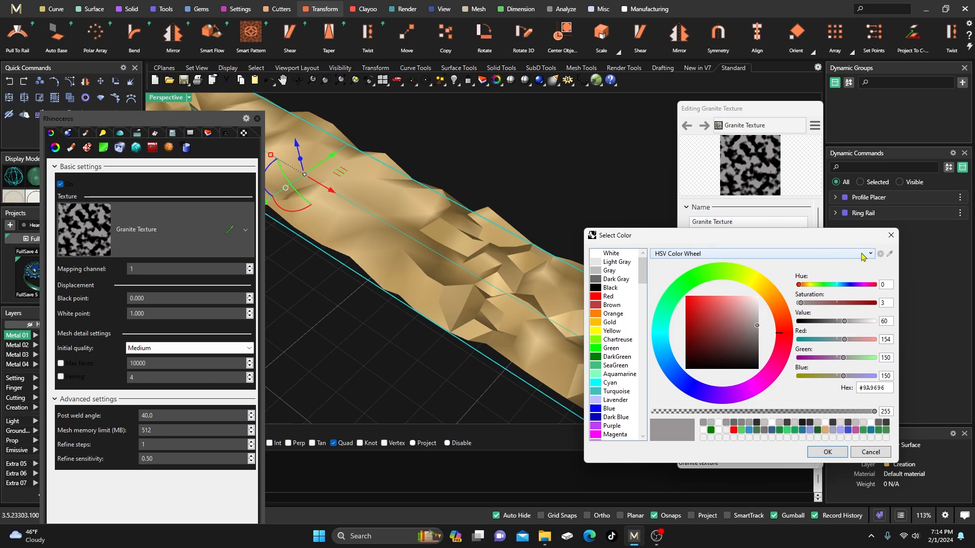
pyautogui.click(891, 235)
pyautogui.scroll(-3, 759, 360)
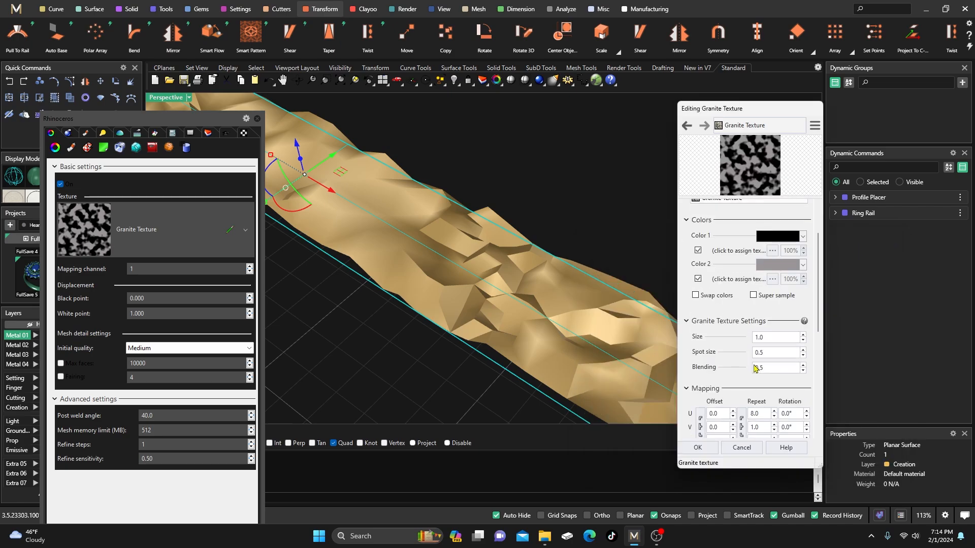
pyautogui.doubleClick(754, 373)
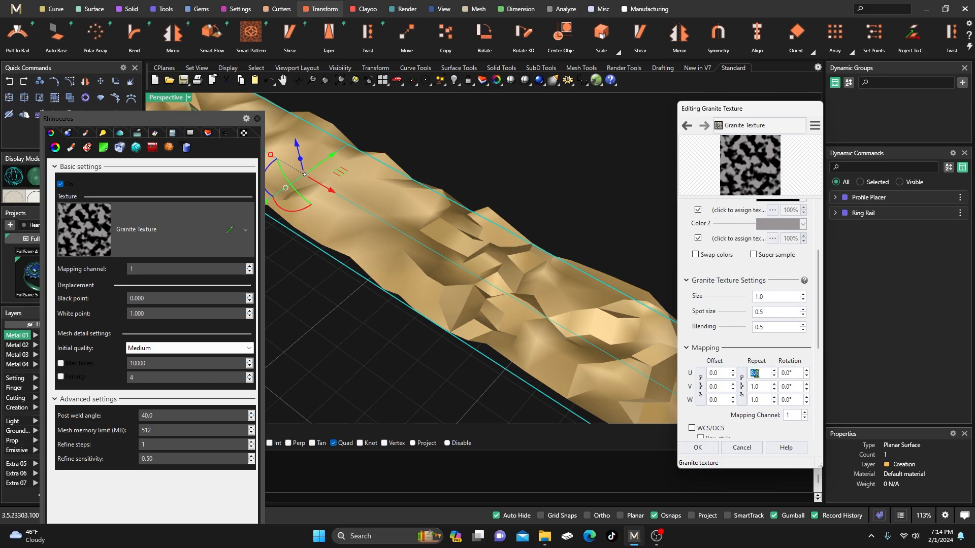
pyautogui.write('6')
pyautogui.click(698, 448)
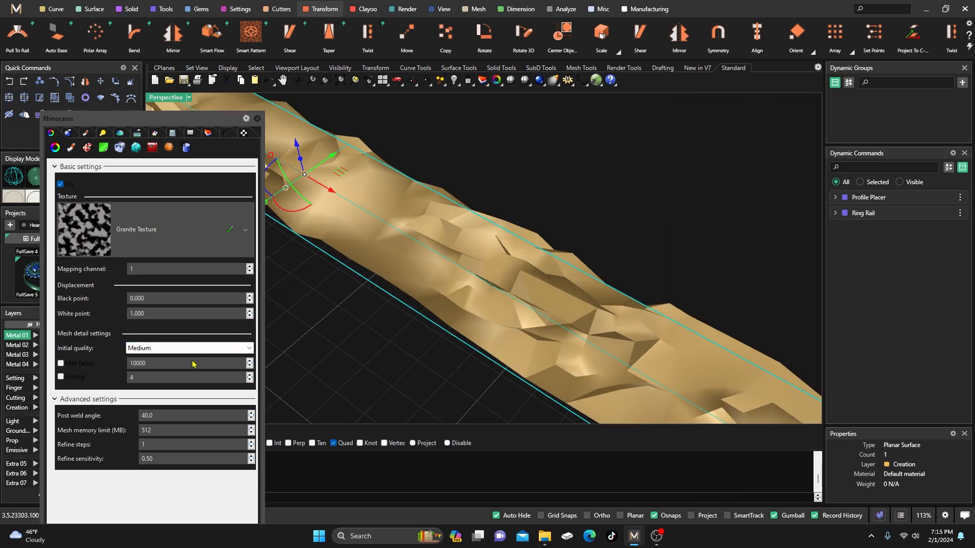
# - Raise the displacement's initial mesh quality to Very high and examine the stretched granite ridges up close
pyautogui.click(239, 348)
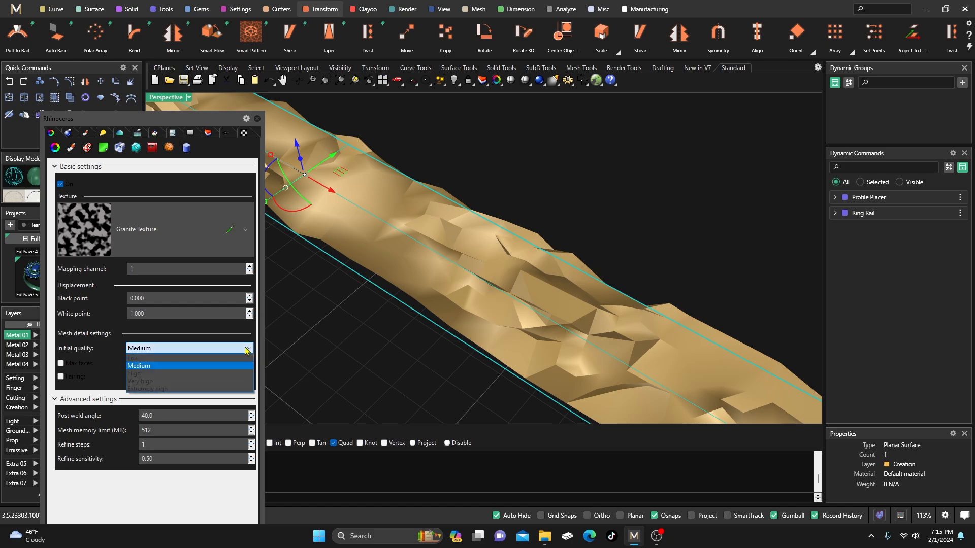
pyautogui.click(206, 382)
pyautogui.moveTo(437, 333); pyautogui.dragTo(497, 388, button='right')
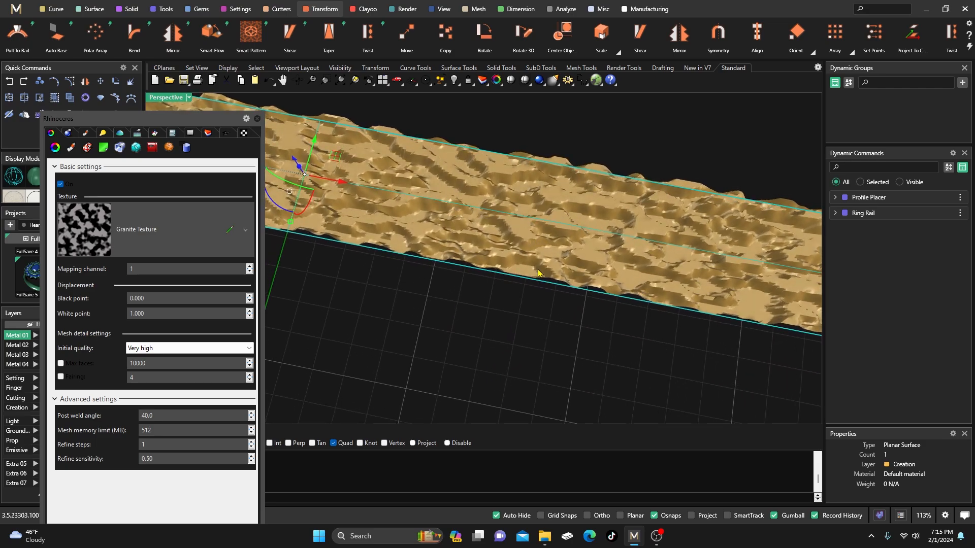
pyautogui.moveTo(486, 269); pyautogui.dragTo(454, 244, button='right')
pyautogui.scroll(12, 451, 231)
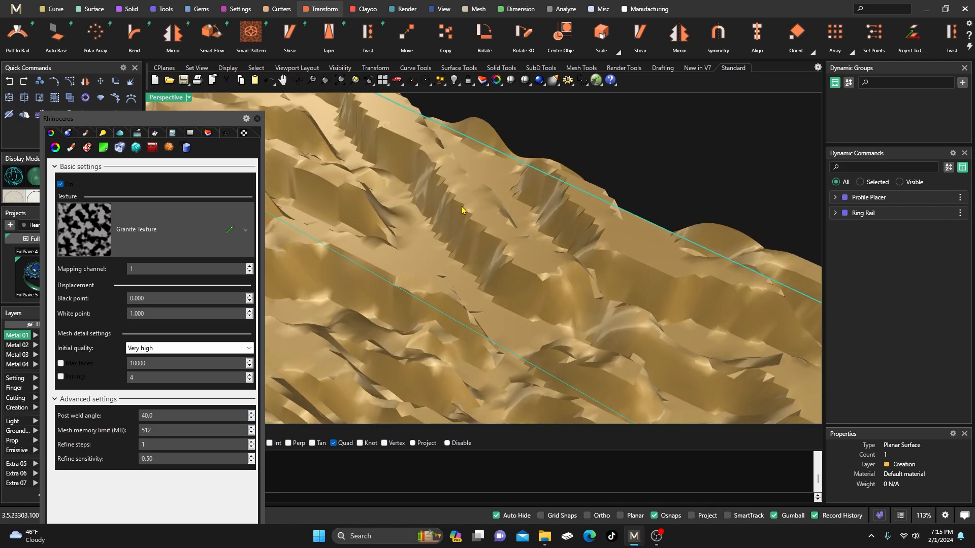
pyautogui.moveTo(373, 125); pyautogui.dragTo(456, 204, button='right')
pyautogui.scroll(-2, 528, 251)
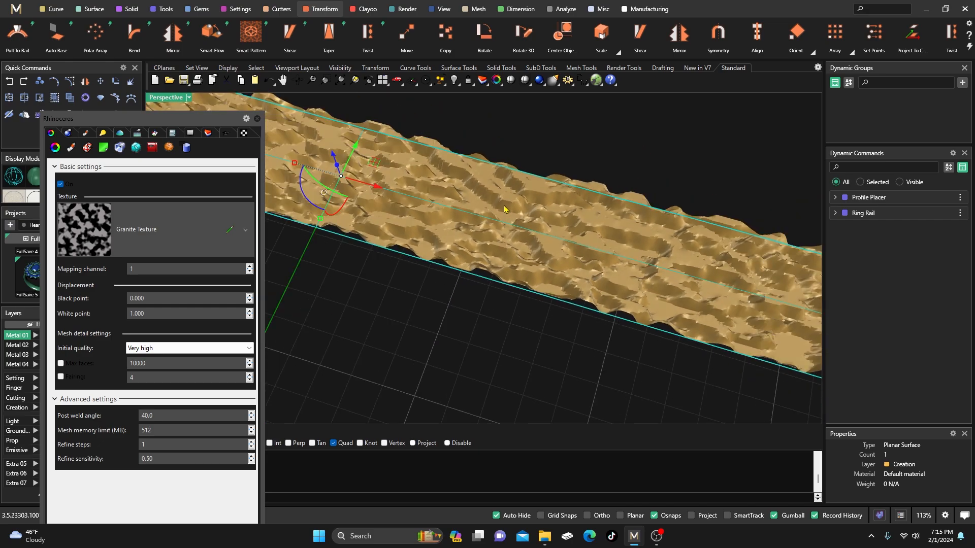
pyautogui.scroll(3, 505, 209)
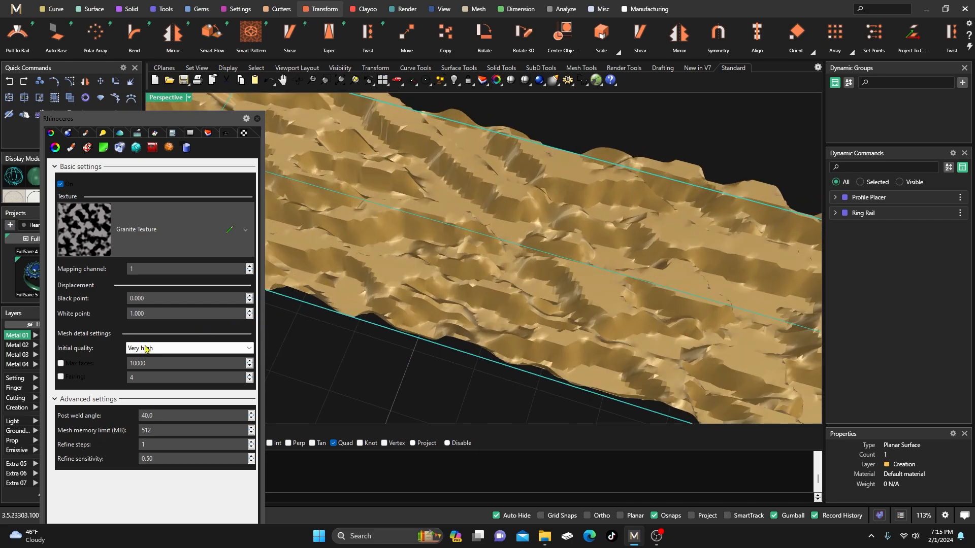
# - Set the displacement's fairing value to 1
pyautogui.doubleClick(133, 377)
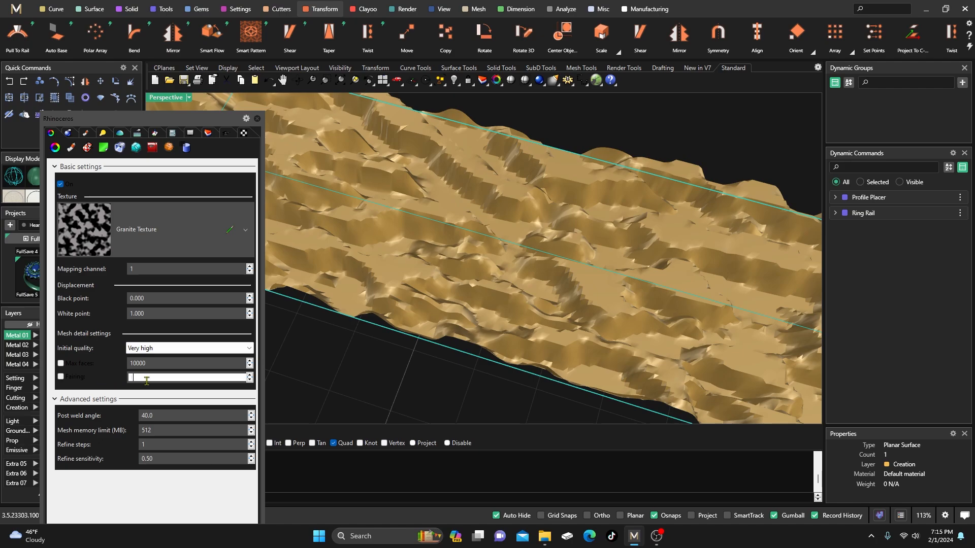
pyautogui.write('11')
pyautogui.press('Return')
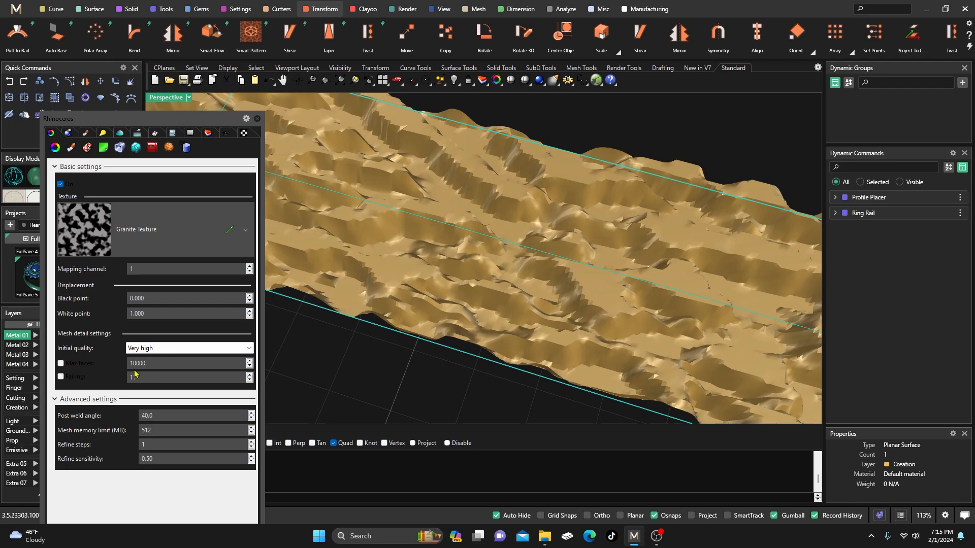
pyautogui.doubleClick(142, 378)
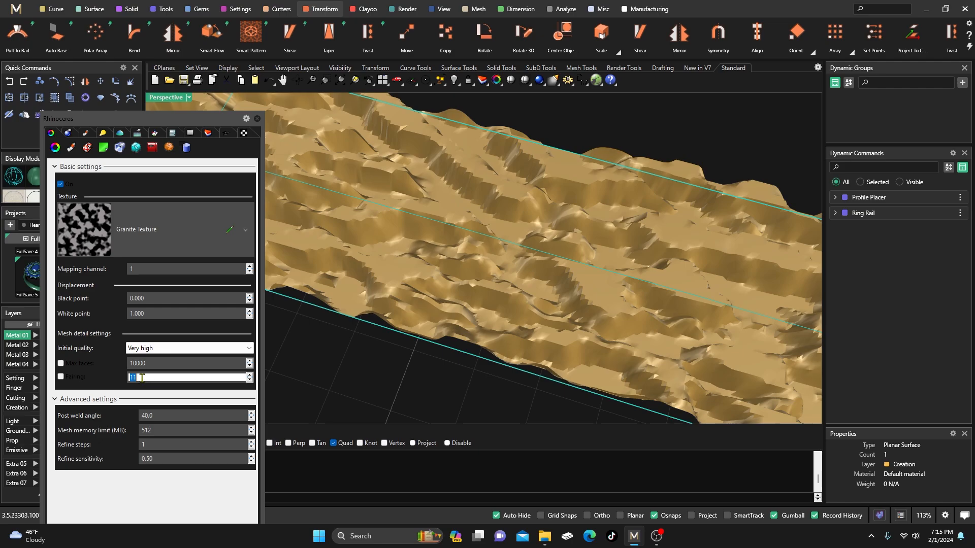
pyautogui.press('BackSpace')
pyautogui.write('1')
pyautogui.press('Return')
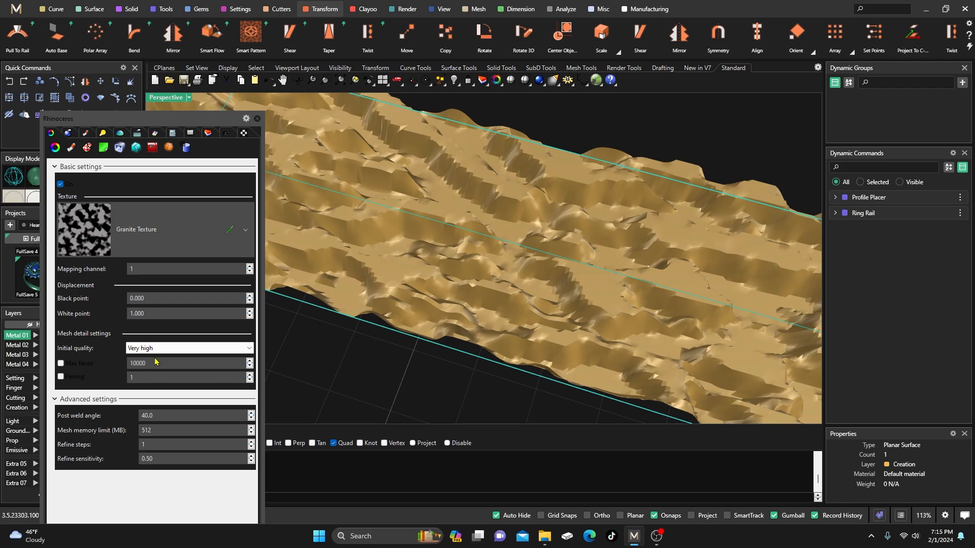
# - Set the displacement's initial mesh quality to Medium and enable fairing
pyautogui.click(247, 350)
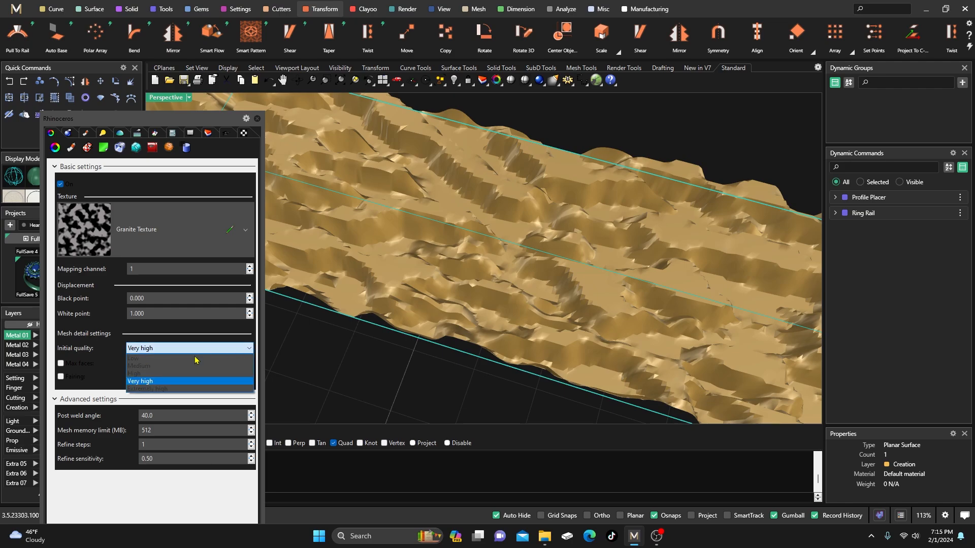
pyautogui.click(175, 366)
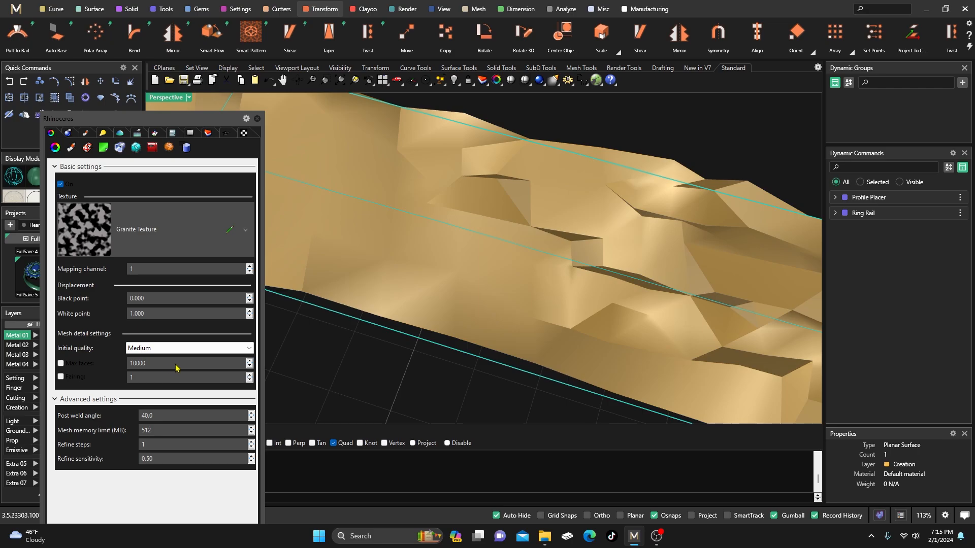
pyautogui.click(63, 378)
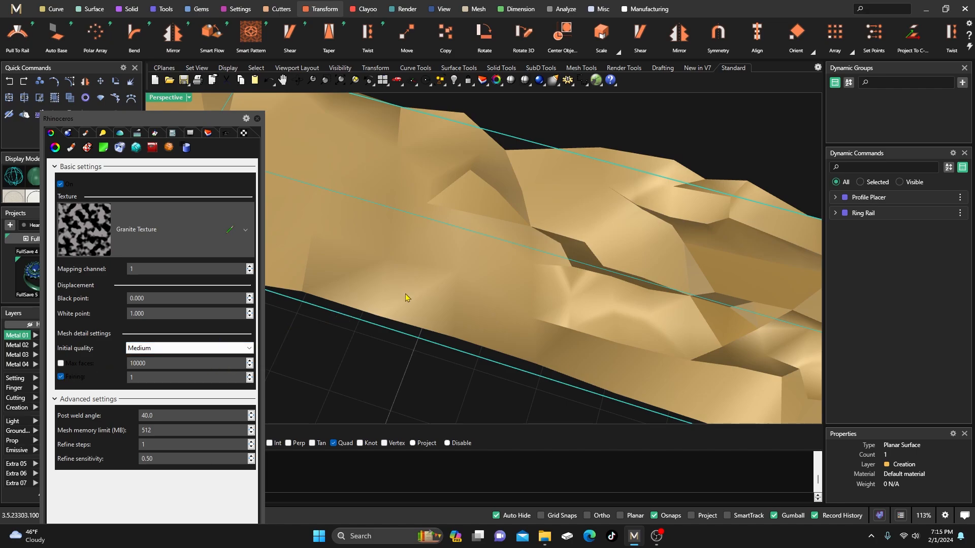
# - Set the displacement's initial mesh quality to Very high and inspect the granite ridges up close
pyautogui.click(249, 350)
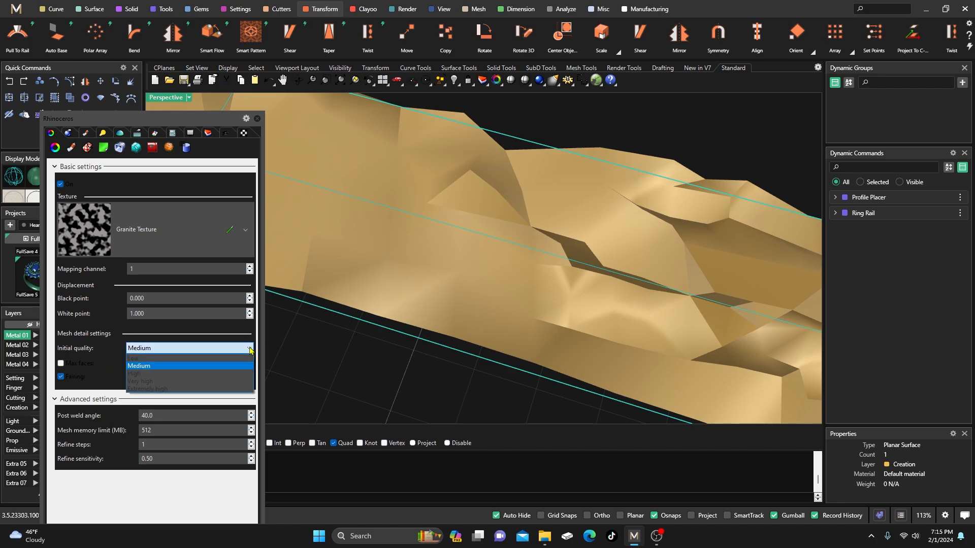
pyautogui.click(227, 382)
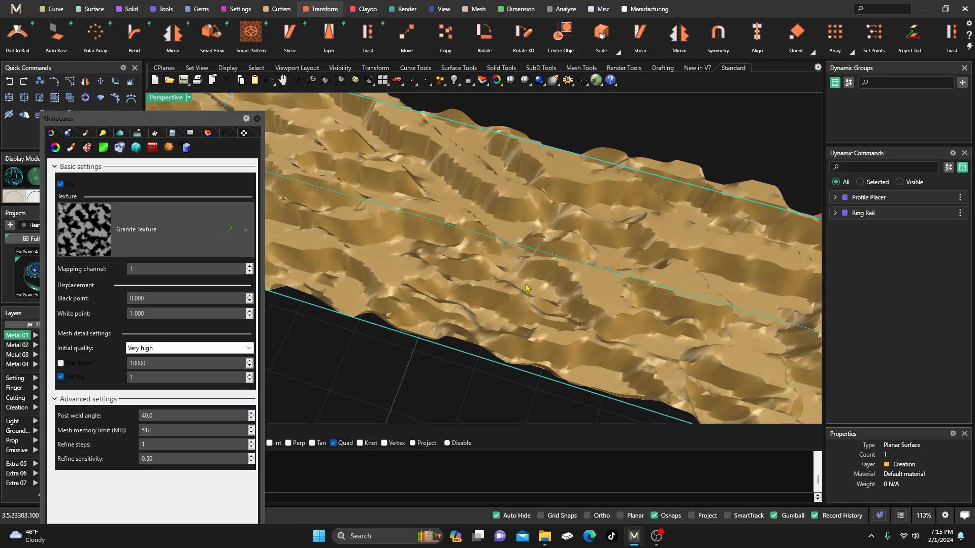
pyautogui.scroll(5, 526, 287)
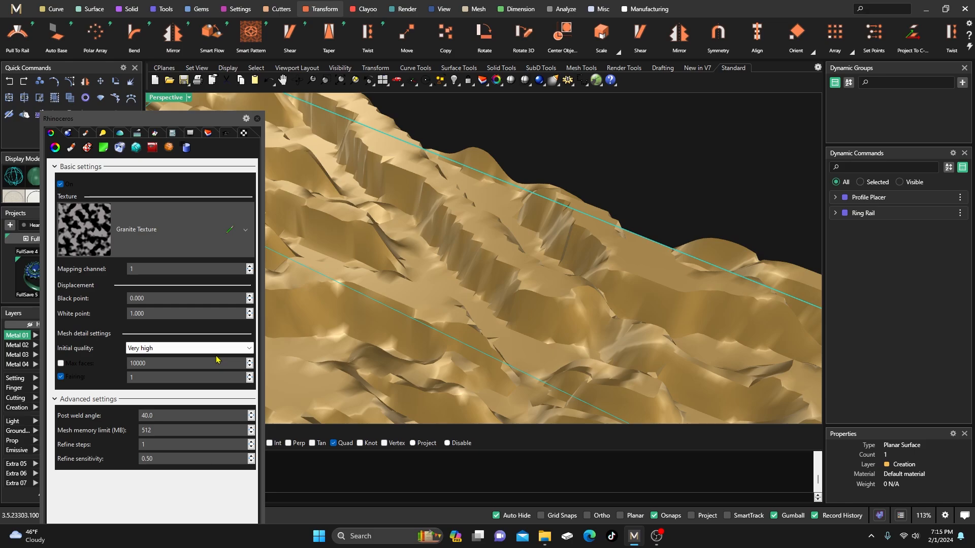
pyautogui.scroll(-2, 477, 237)
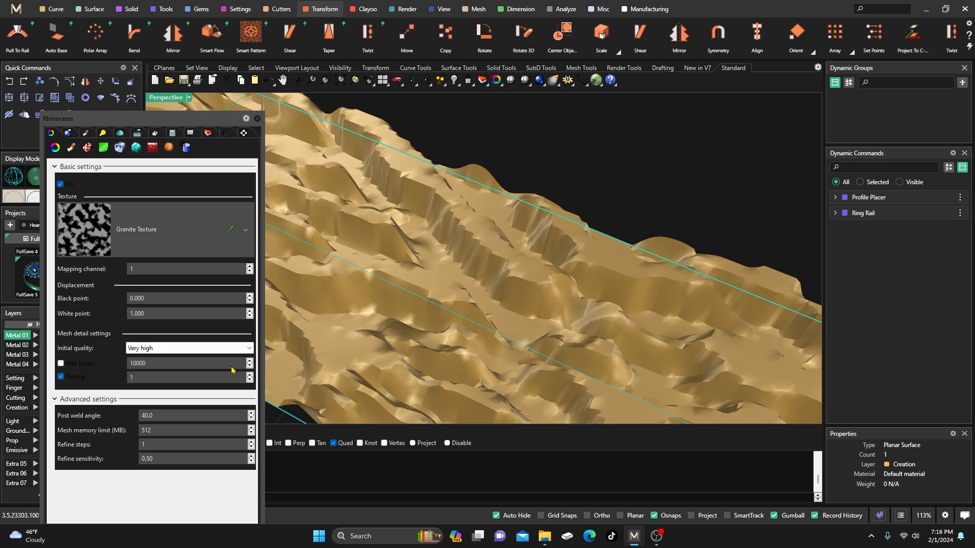
# - Set the displacement's fairing value to 4
pyautogui.doubleClick(163, 378)
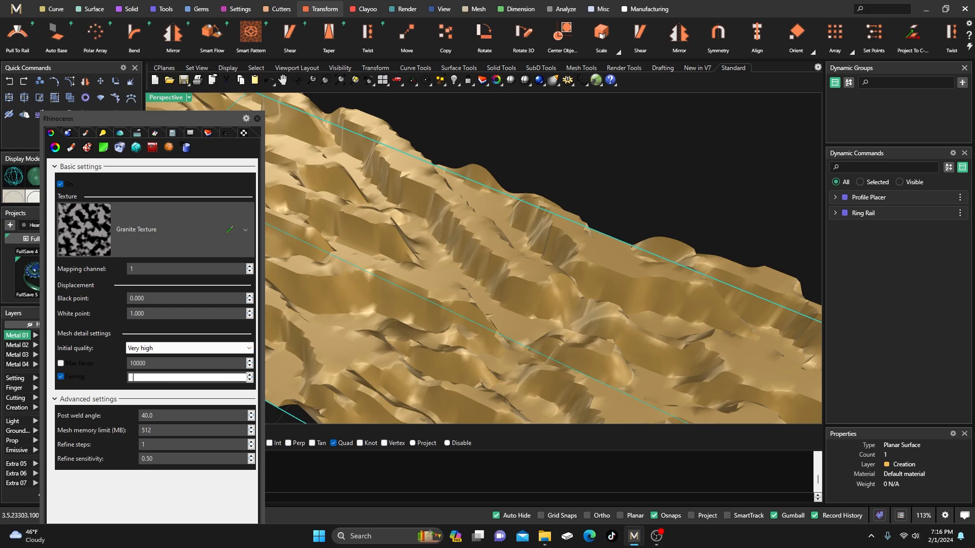
pyautogui.write('4')
pyautogui.press('Return')
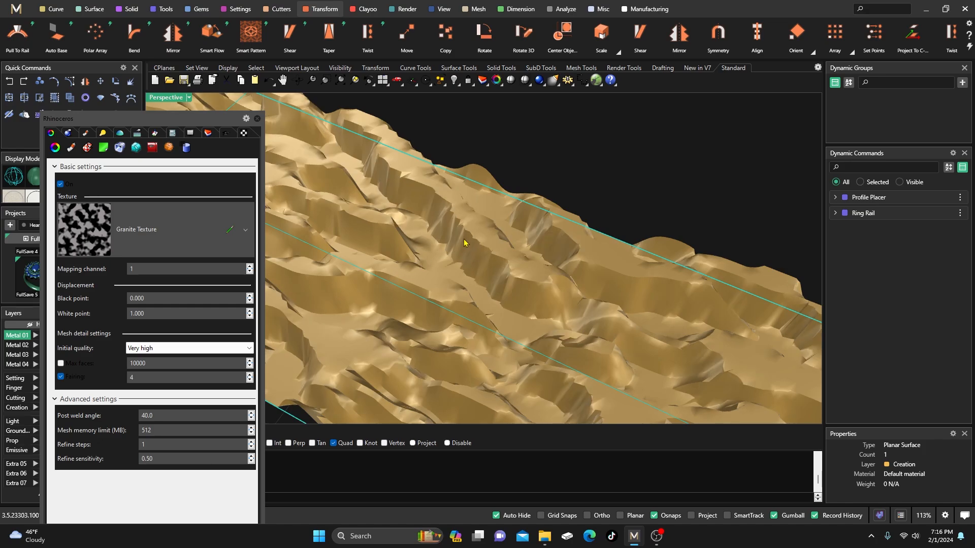
# - Set the displacement's fairing value to 6
pyautogui.doubleClick(139, 376)
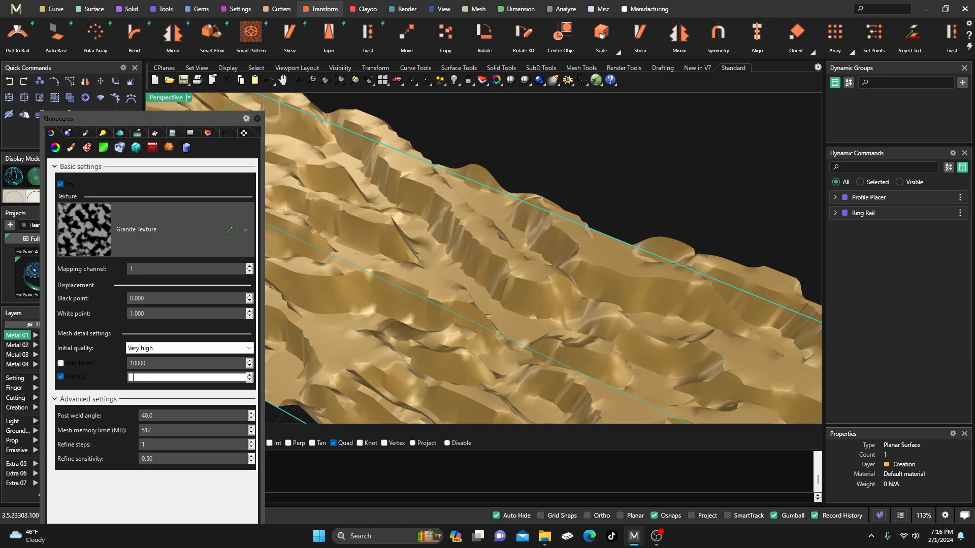
pyautogui.write('6')
pyautogui.press('Return')
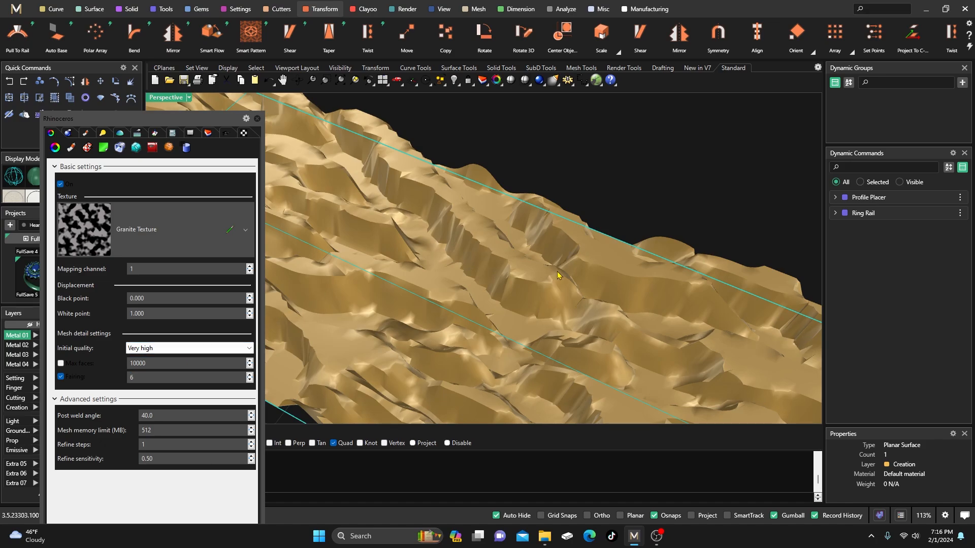
# - Examine the faired granite ridges along the strip from several angles and distances
pyautogui.moveTo(286, 290); pyautogui.dragTo(472, 289, button='right')
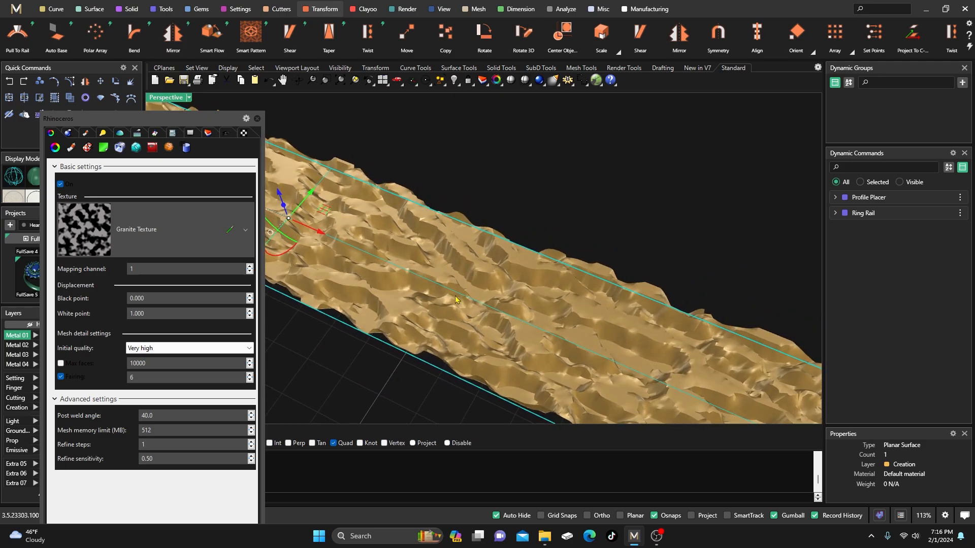
pyautogui.scroll(5, 452, 305)
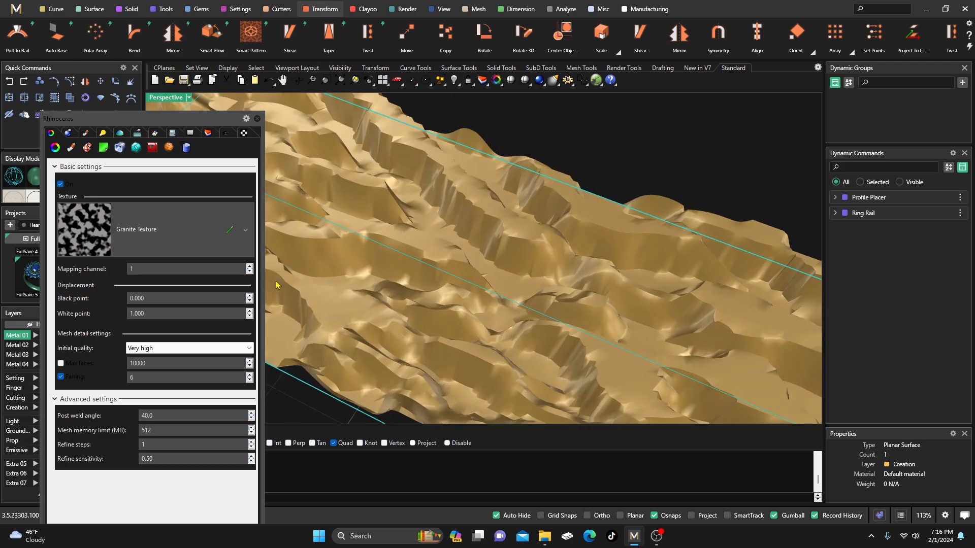
pyautogui.scroll(-5, 509, 242)
pyautogui.moveTo(547, 273); pyautogui.dragTo(537, 261, button='right')
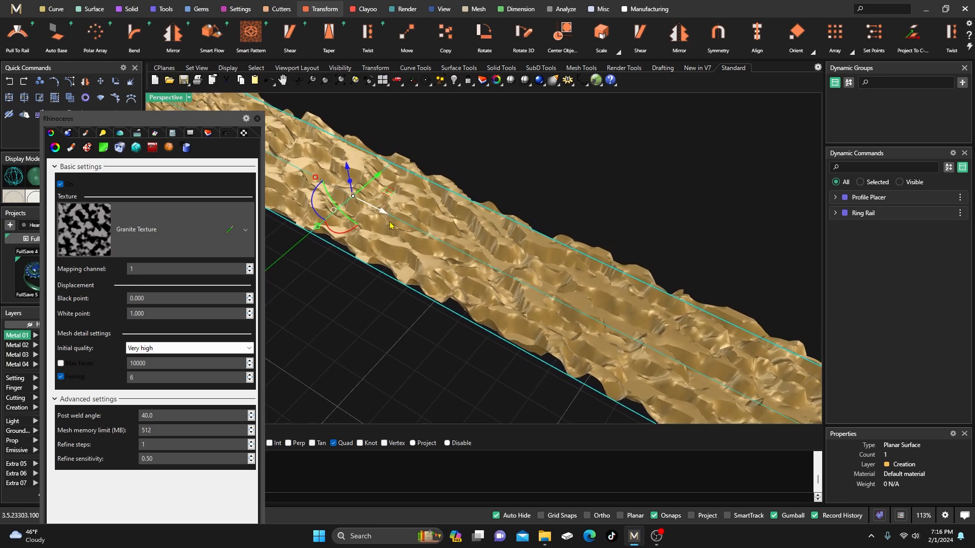
pyautogui.scroll(3, 398, 256)
pyautogui.scroll(2, 397, 256)
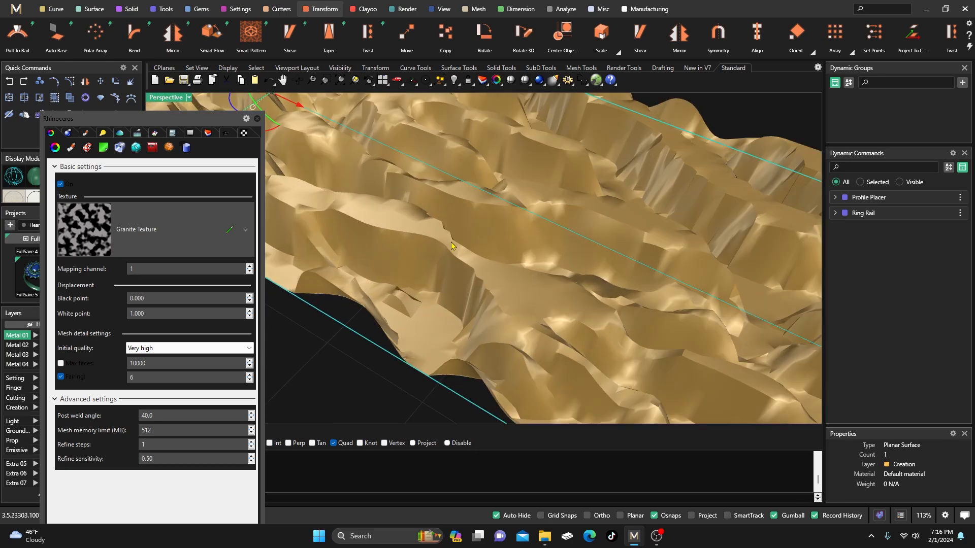
pyautogui.scroll(-2, 445, 256)
pyautogui.moveTo(451, 260)
pyautogui.mouseDown(button='right')
pyautogui.moveTo(455, 275)
pyautogui.moveTo(457, 243)
pyautogui.mouseUp(button='right')
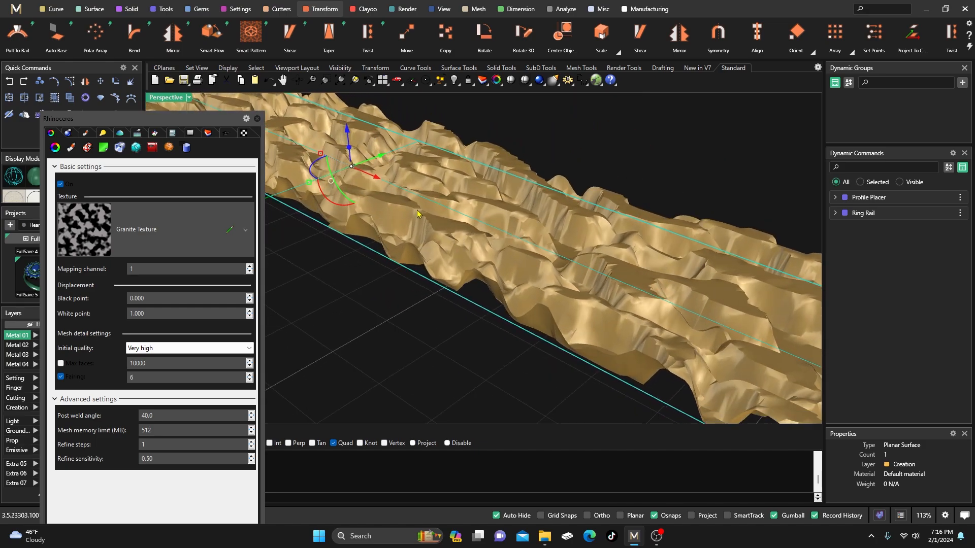
# - Darken the Granite Texture's Color 2 to about #8C8A8A and apply the edited texture to the strip
pyautogui.click(229, 229)
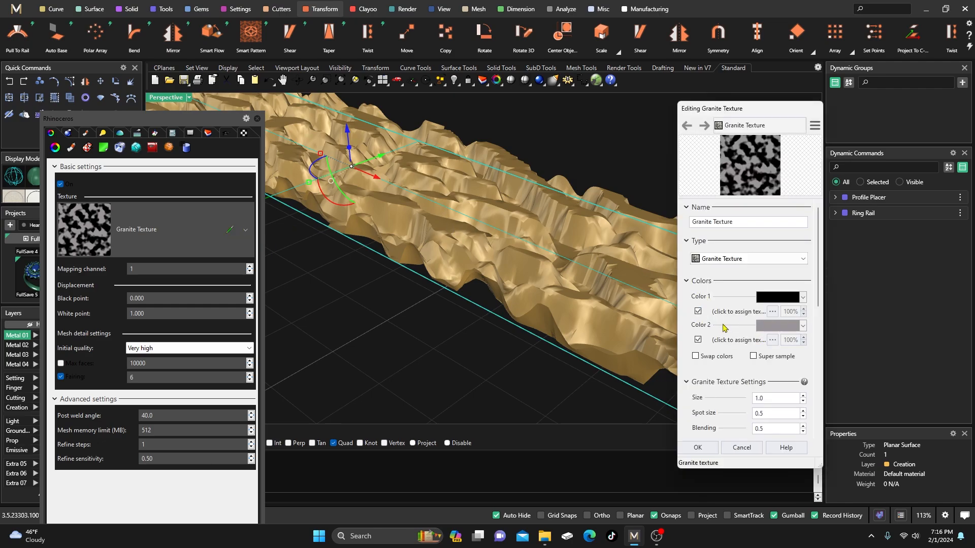
pyautogui.click(785, 325)
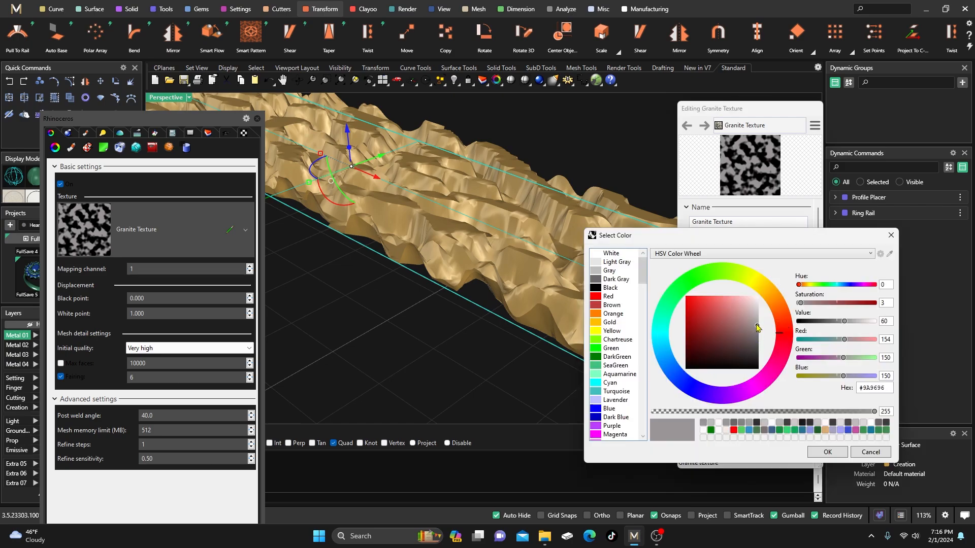
pyautogui.moveTo(757, 327); pyautogui.dragTo(756, 325)
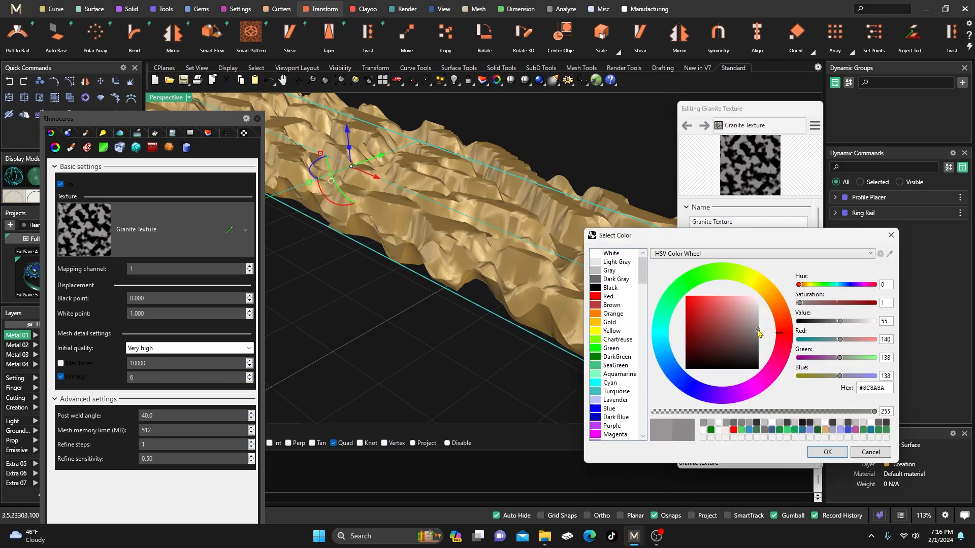
pyautogui.click(834, 452)
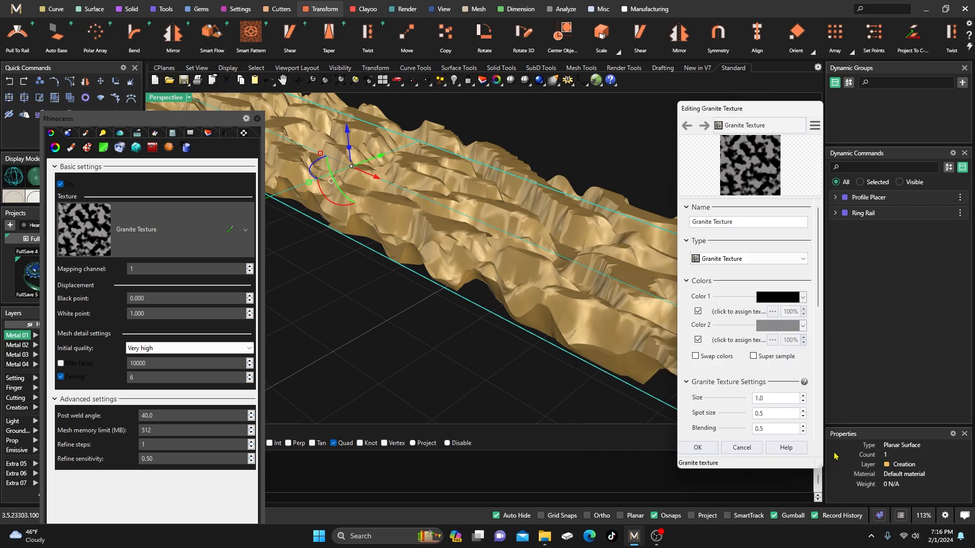
pyautogui.click(698, 447)
pyautogui.moveTo(442, 282); pyautogui.dragTo(492, 251, button='right')
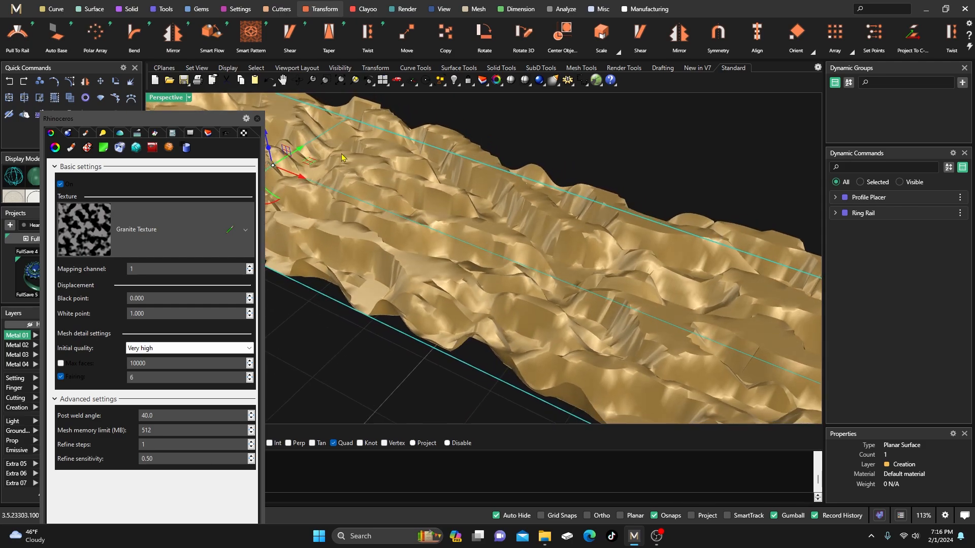
# - Close the displacement settings and deselect the textured strip
pyautogui.click(257, 118)
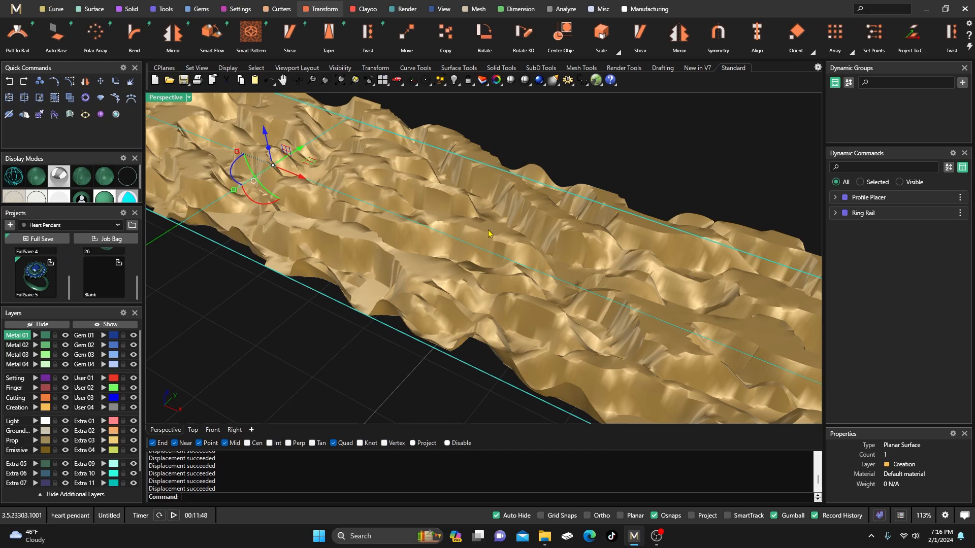
pyautogui.moveTo(479, 240); pyautogui.dragTo(436, 264, button='right')
pyautogui.click(396, 286)
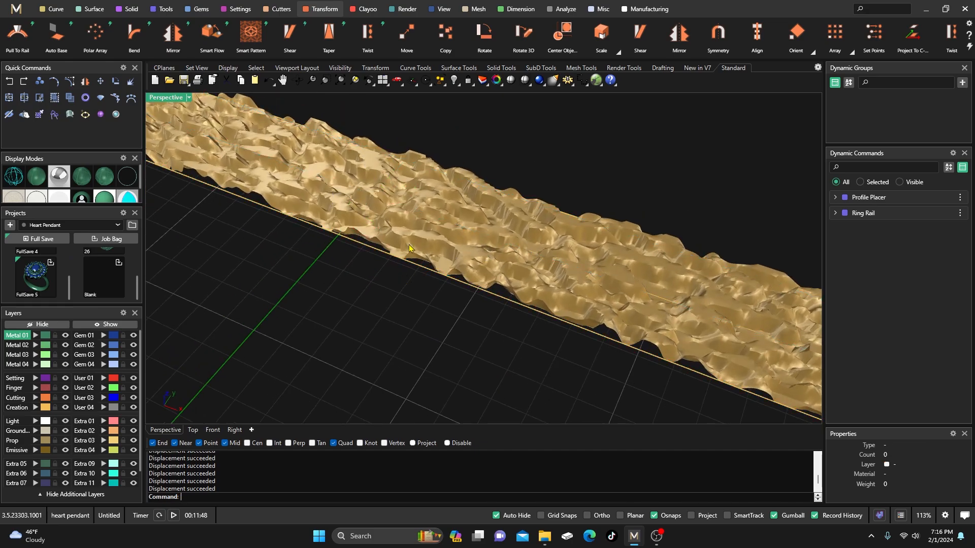
pyautogui.scroll(-3, 449, 269)
pyautogui.scroll(4, 440, 243)
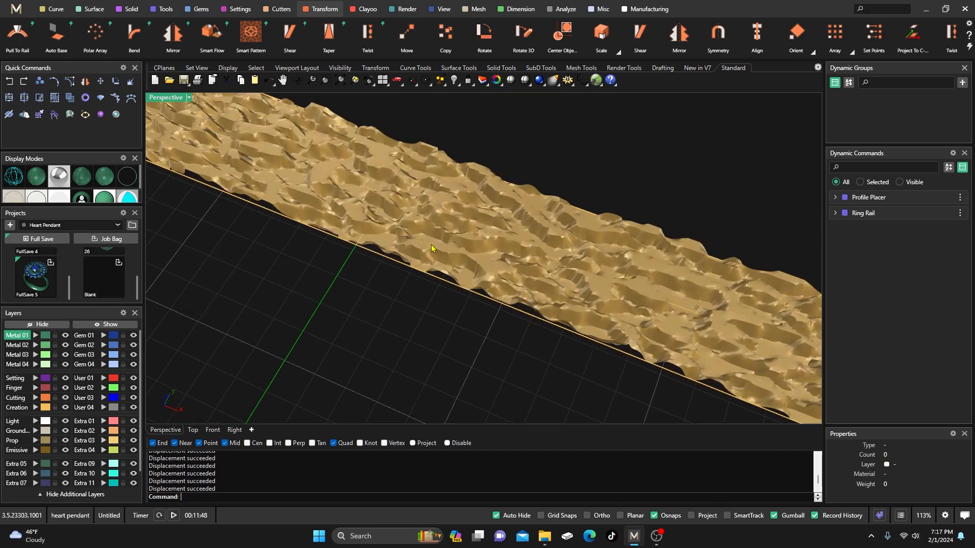
# - Test-select the textured strip at several spots to check which object is picked, clearing the selection each time
pyautogui.click(440, 242)
pyautogui.press('Escape')
pyautogui.click(451, 260)
pyautogui.press('Escape')
pyautogui.click(456, 262)
pyautogui.press('Escape')
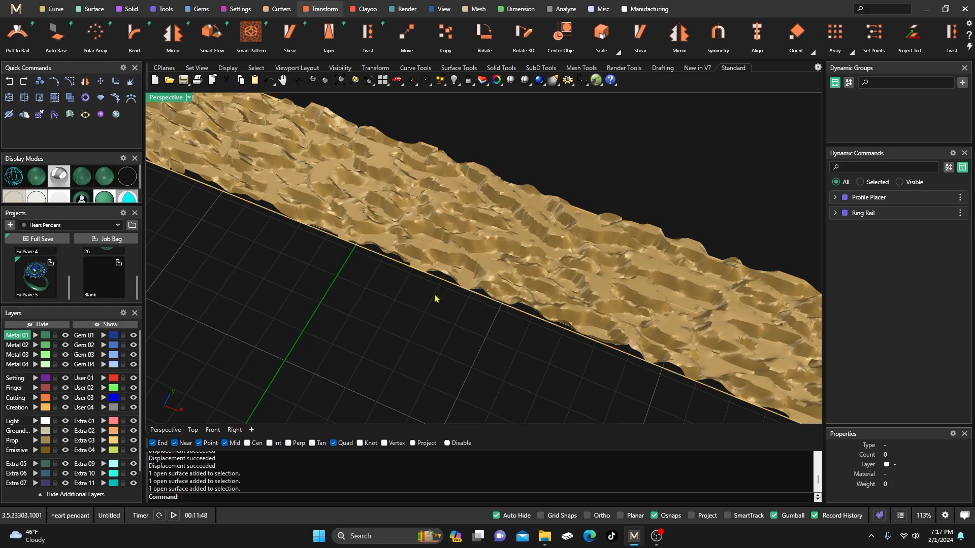
pyautogui.click(459, 268)
pyautogui.press('Escape')
pyautogui.moveTo(423, 325); pyautogui.dragTo(432, 295, button='right')
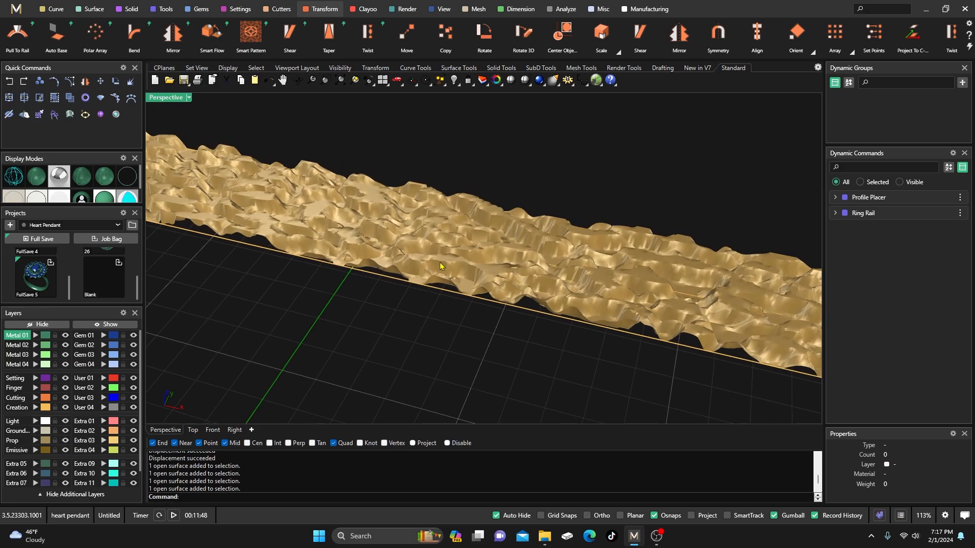
# - Extract the render mesh from the displaced strip surface with ExtractRenderMesh and clear the selection
pyautogui.click(442, 266)
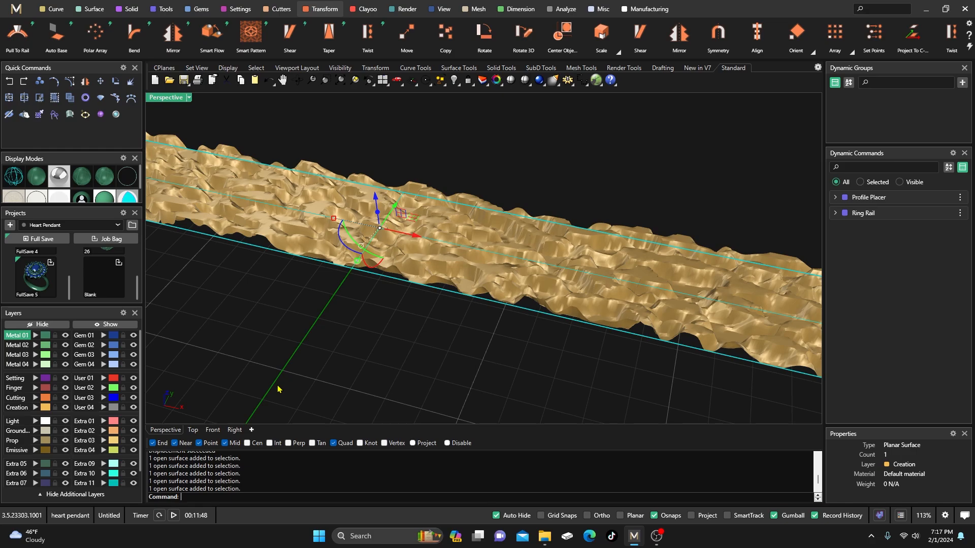
pyautogui.write('Extr')
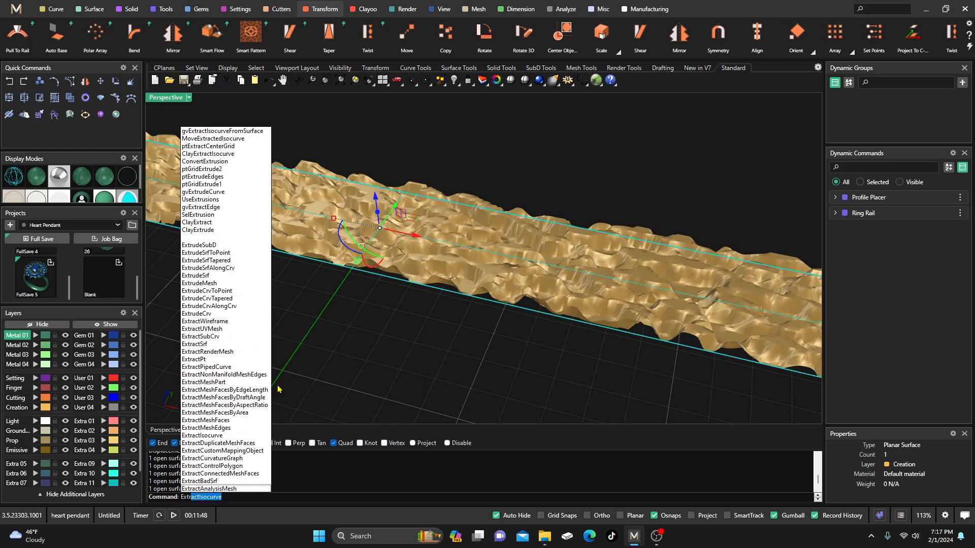
pyautogui.write('act')
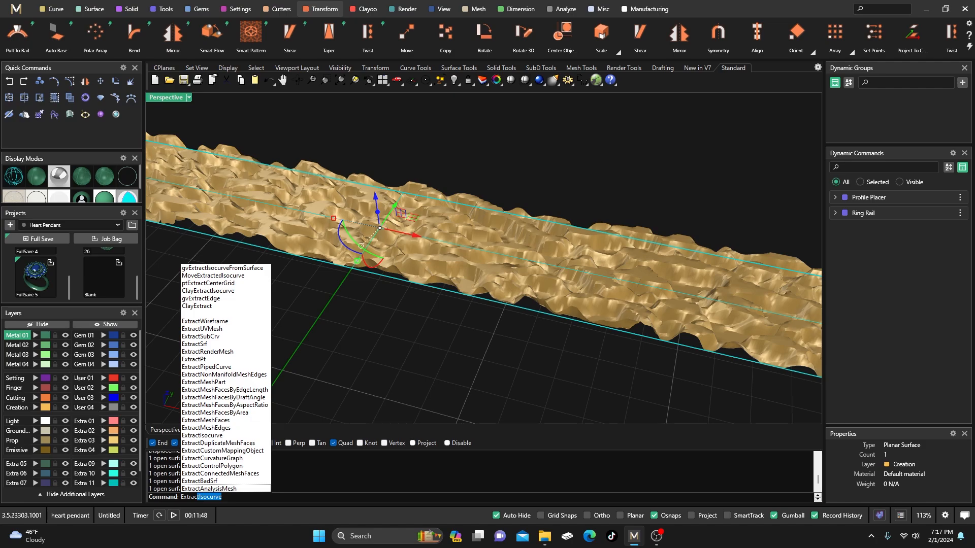
pyautogui.press('BackSpace')
pyautogui.write('e')
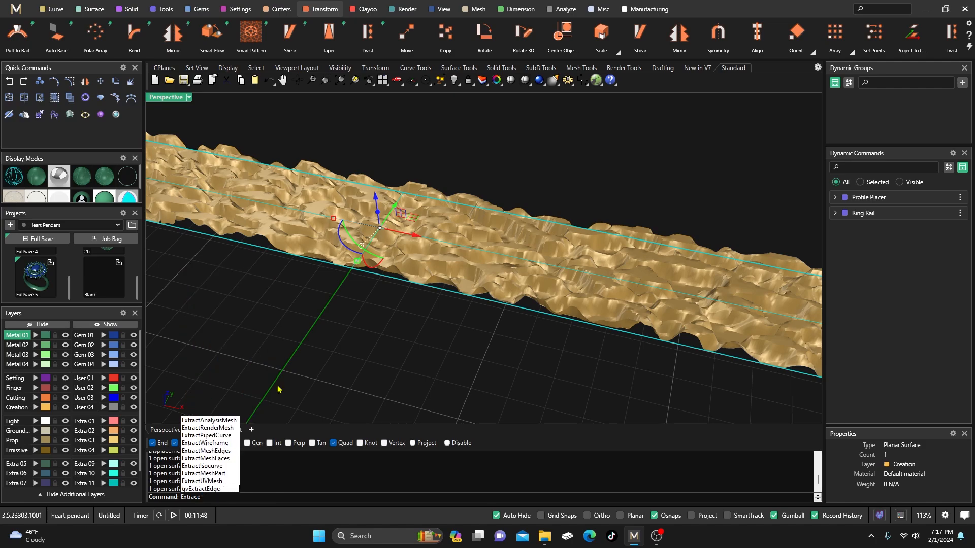
pyautogui.press('BackSpace')
pyautogui.write('t')
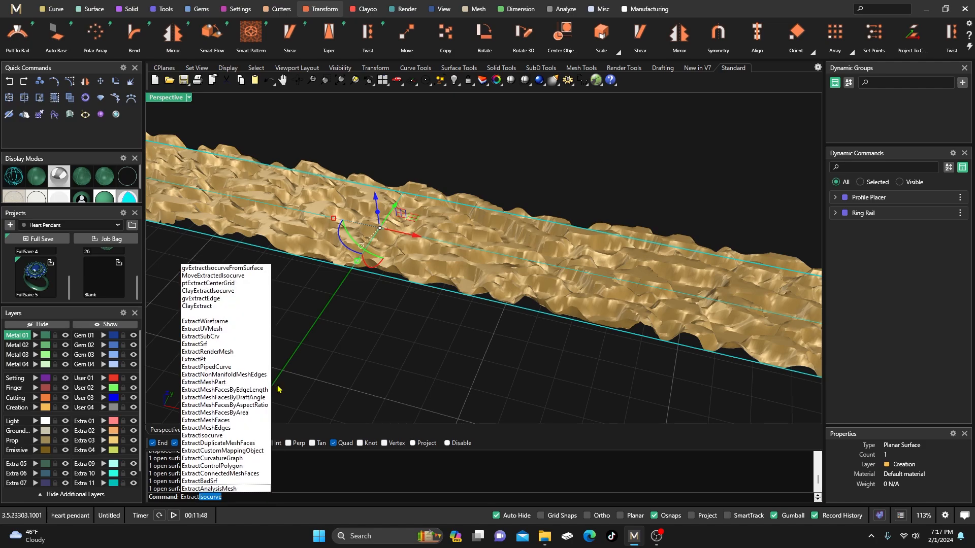
pyautogui.write('RenderMesh')
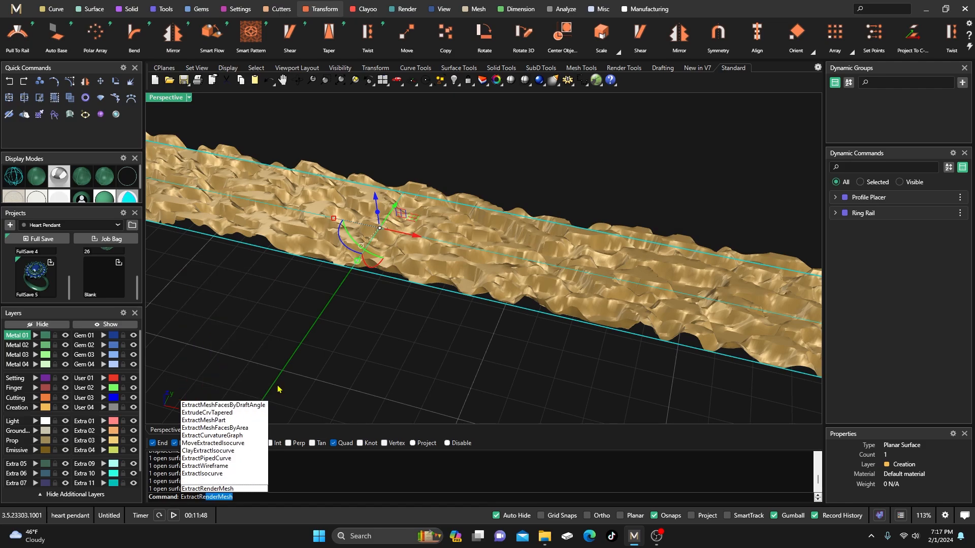
pyautogui.click(225, 489)
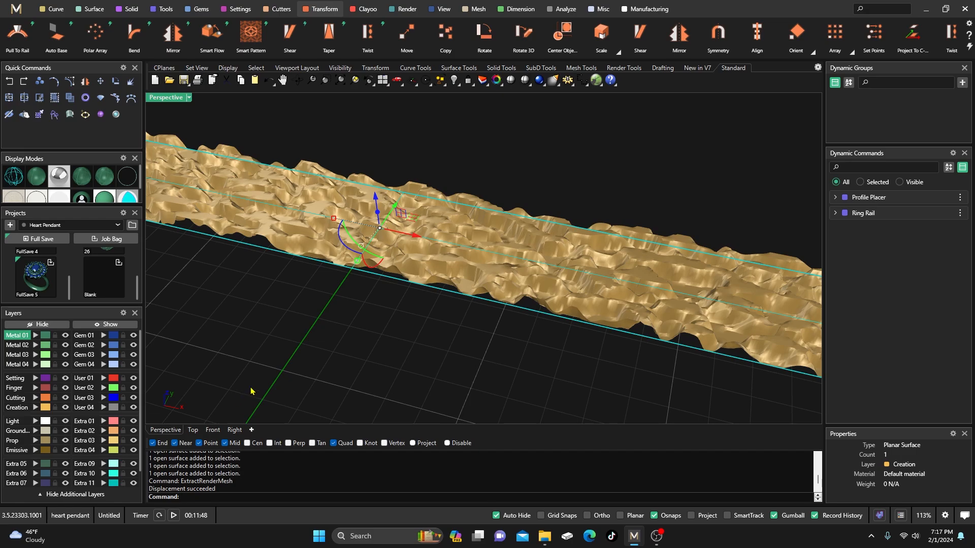
pyautogui.click(351, 304)
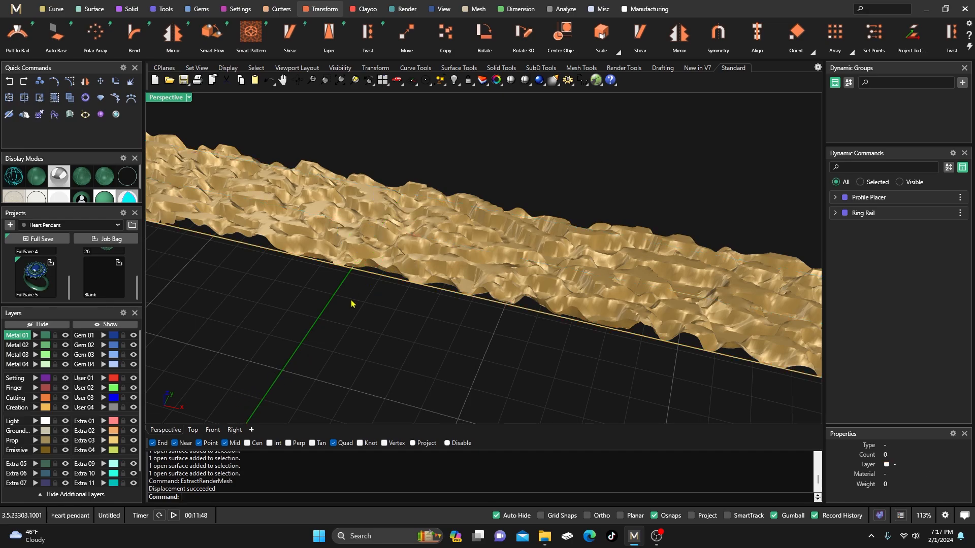
# - Select the extracted mesh and the original strip surface to tell them apart, and clear the selection
pyautogui.click(436, 238)
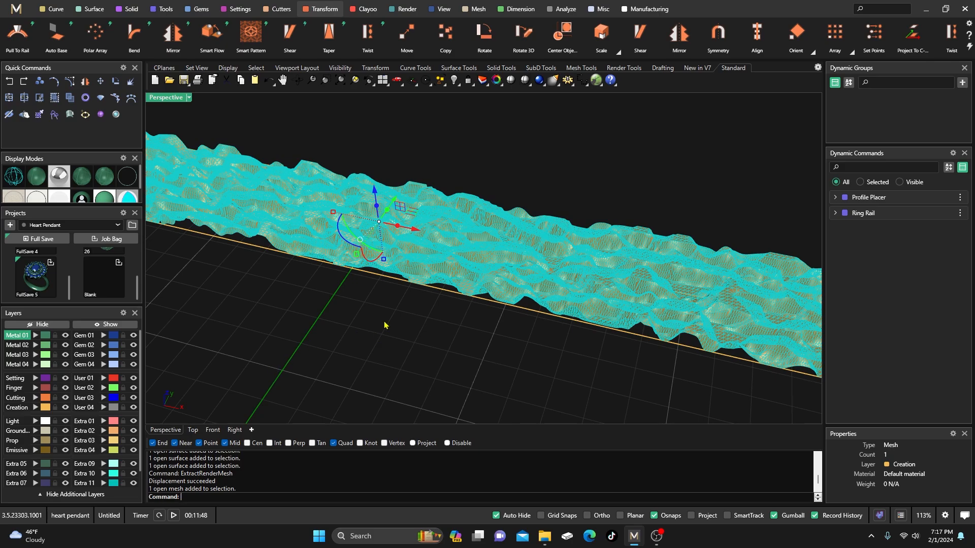
pyautogui.keyDown('shift'); pyautogui.click(384, 278); pyautogui.keyUp('shift')
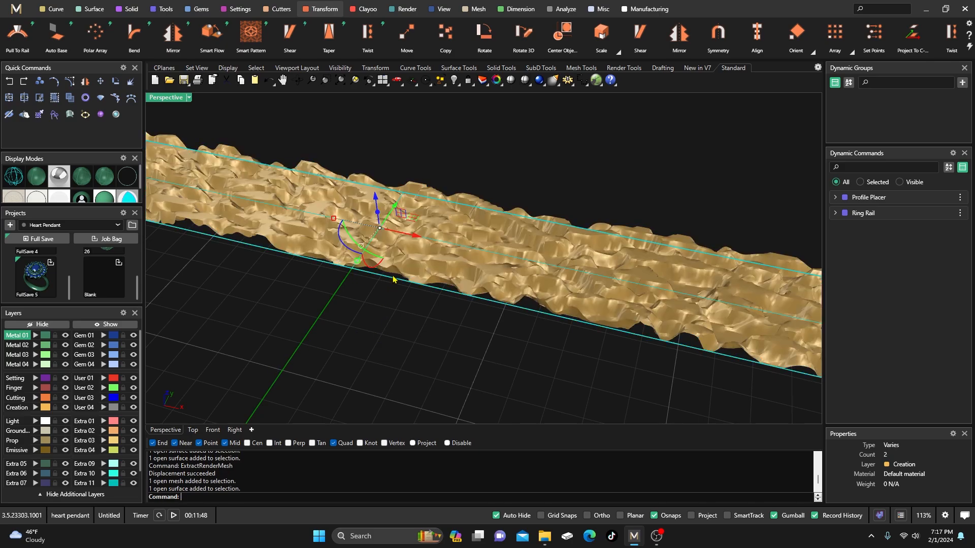
pyautogui.keyDown('shift'); pyautogui.click(478, 239); pyautogui.keyUp('shift')
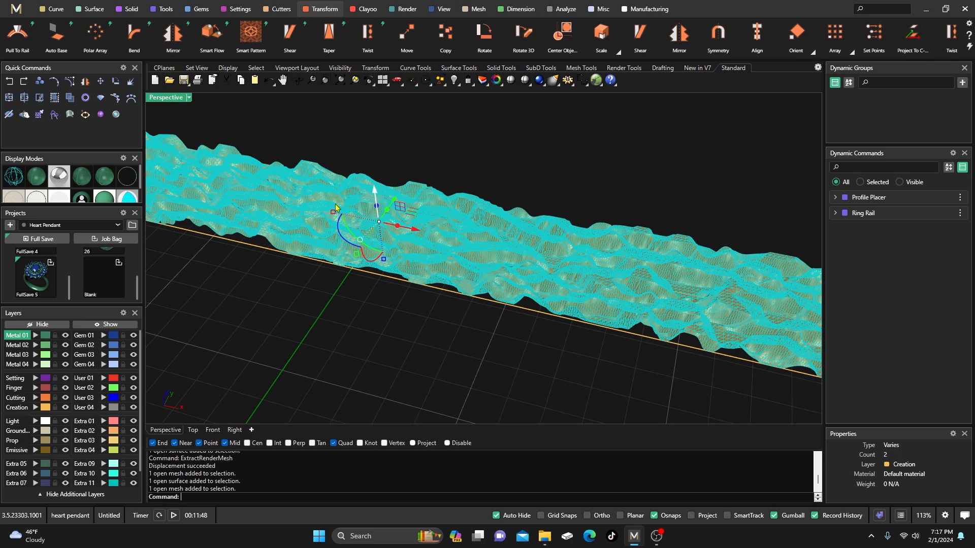
pyautogui.click(483, 150)
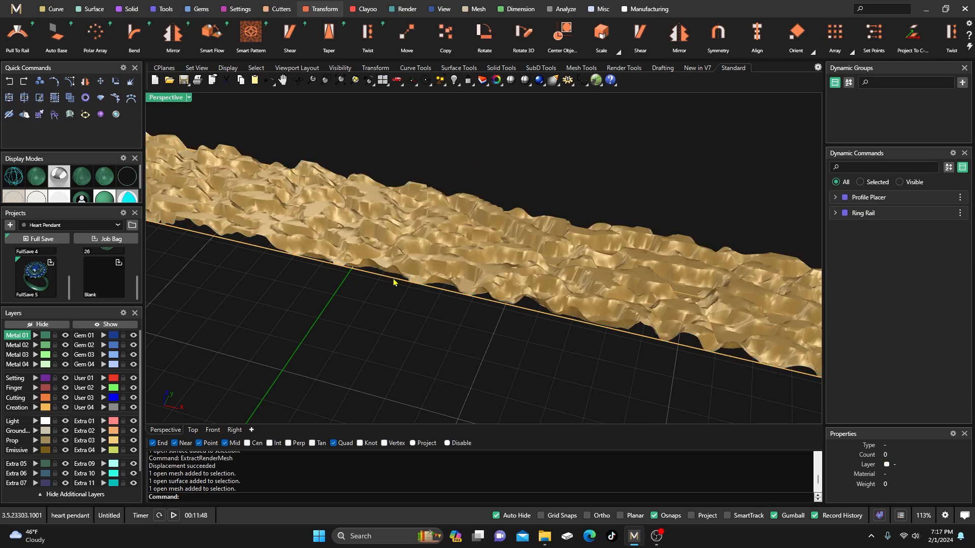
# - Select the original planar strip surface, turn off its displacement, and close the displacement settings
pyautogui.click(395, 282)
pyautogui.click(471, 167)
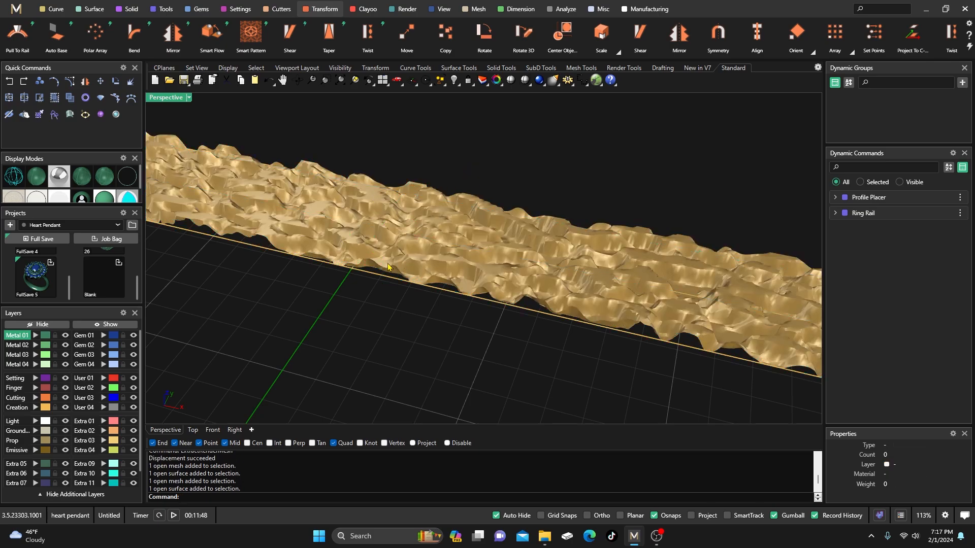
pyautogui.click(391, 283)
pyautogui.click(490, 154)
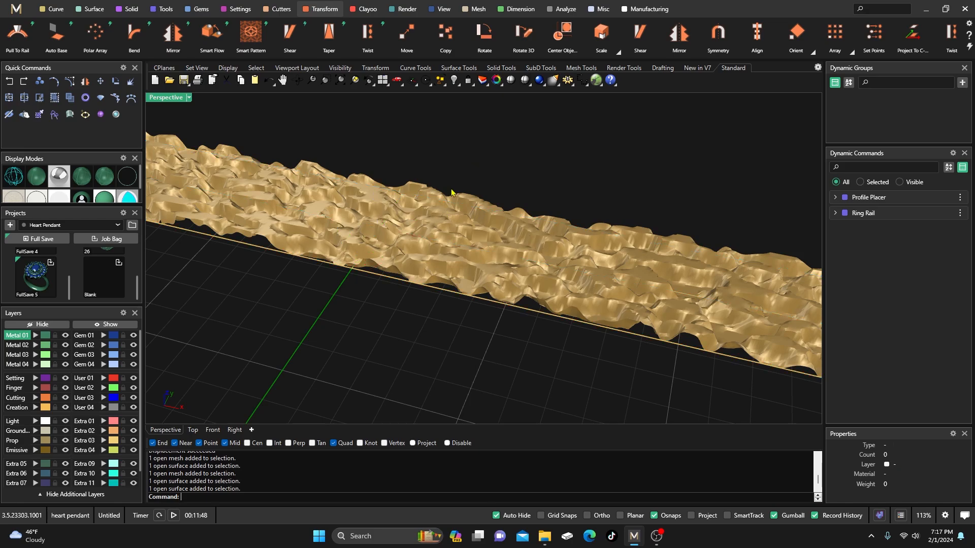
pyautogui.click(391, 279)
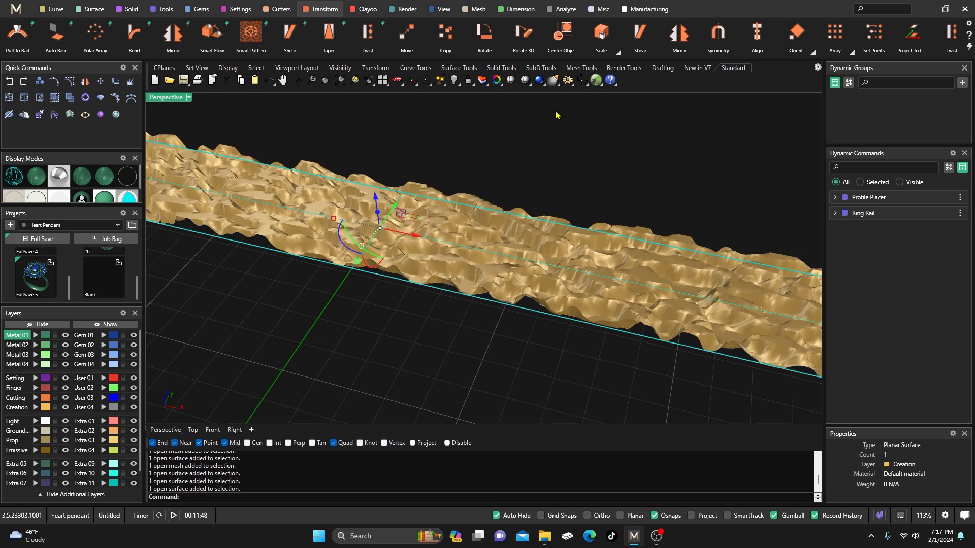
pyautogui.click(496, 81)
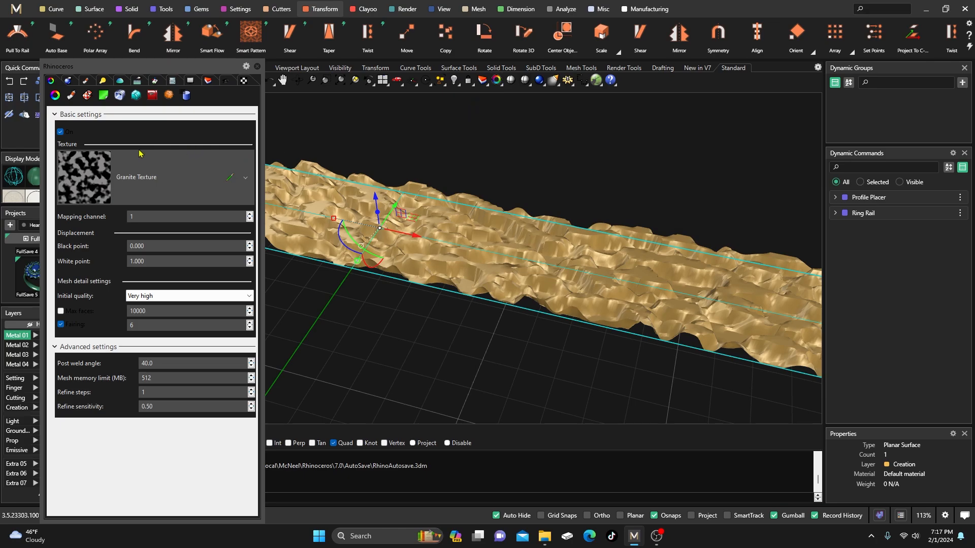
pyautogui.click(60, 133)
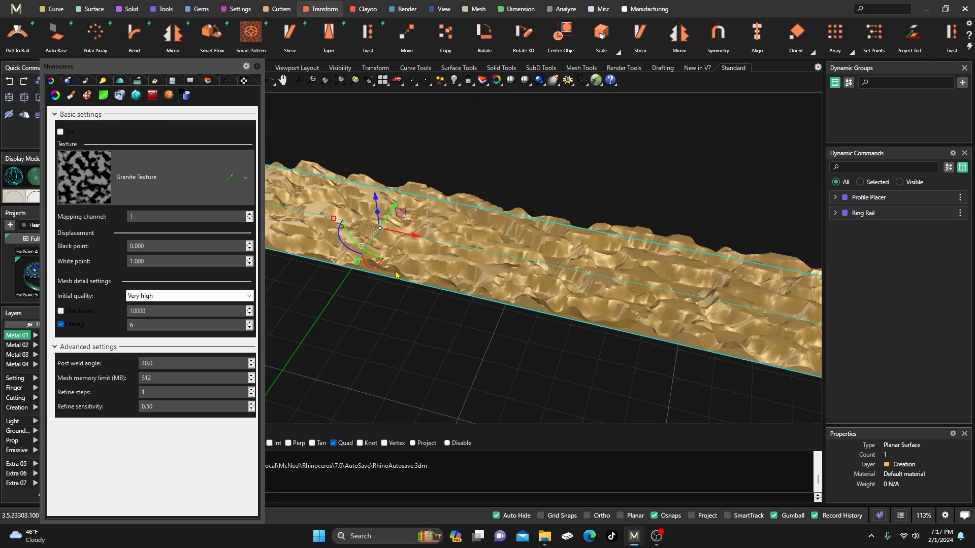
pyautogui.scroll(3, 441, 290)
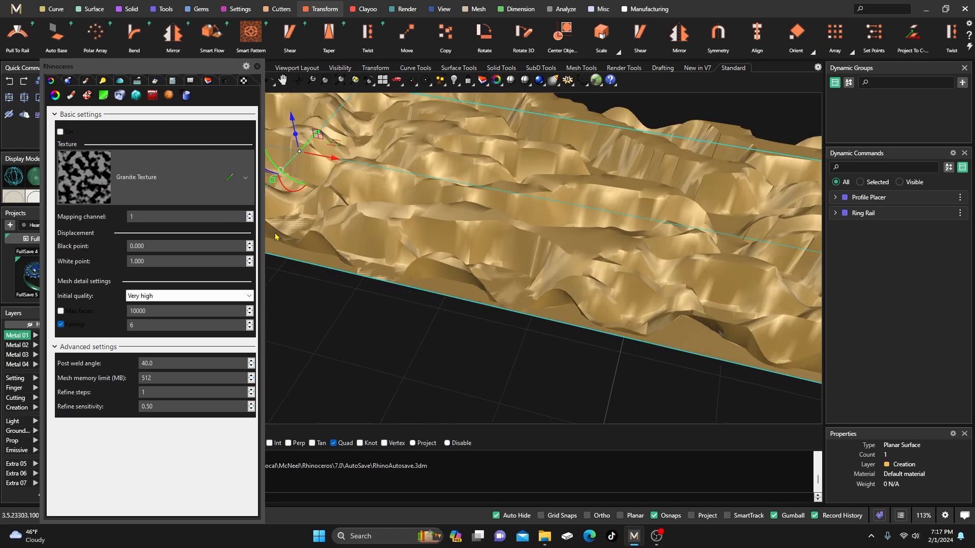
pyautogui.click(257, 67)
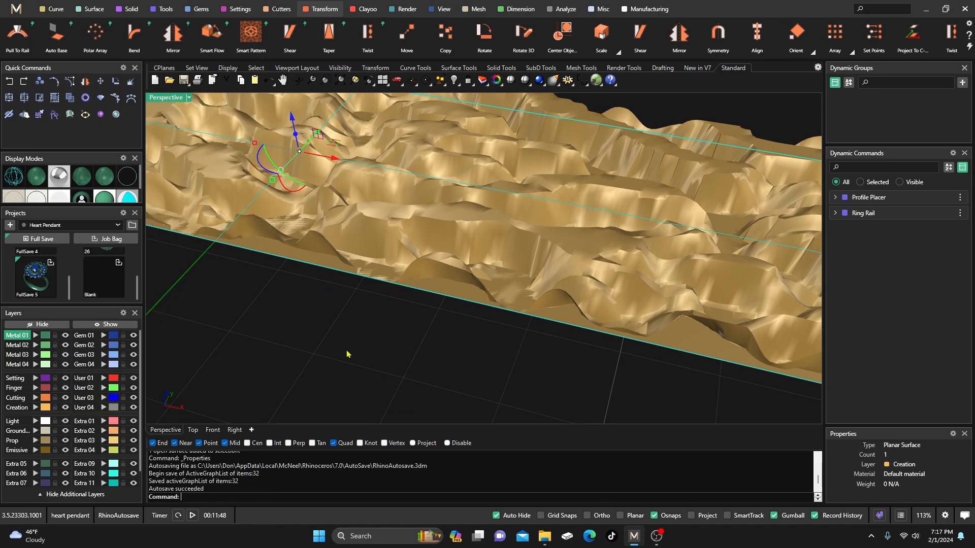
# - Assign the extracted textured mesh to the Metal 01 layer
pyautogui.scroll(-5, 495, 304)
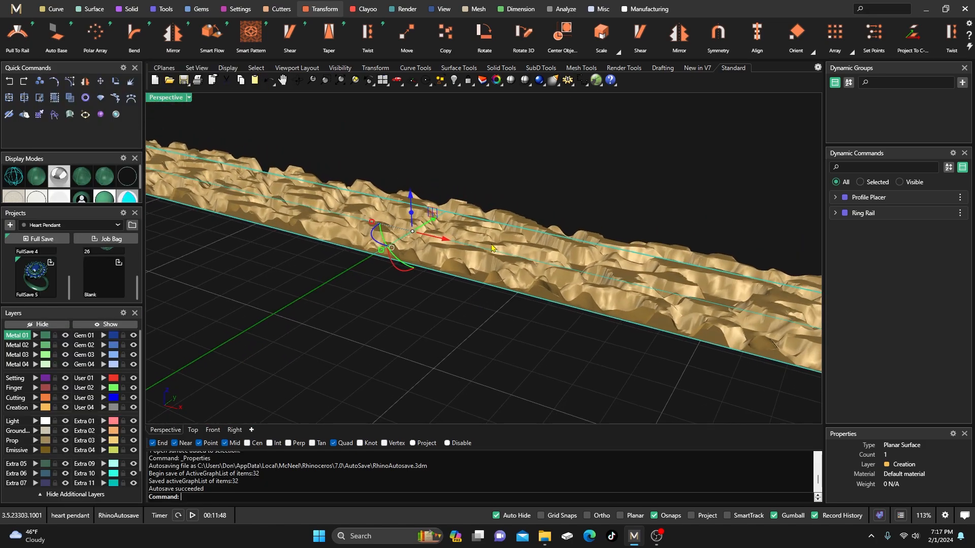
pyautogui.keyDown('shift'); pyautogui.click(492, 248); pyautogui.keyUp('shift')
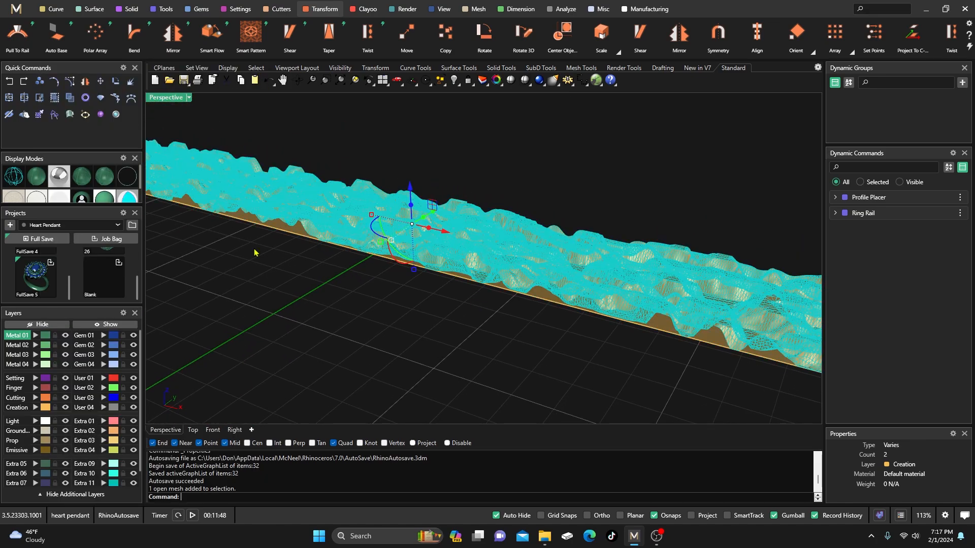
pyautogui.click(35, 336)
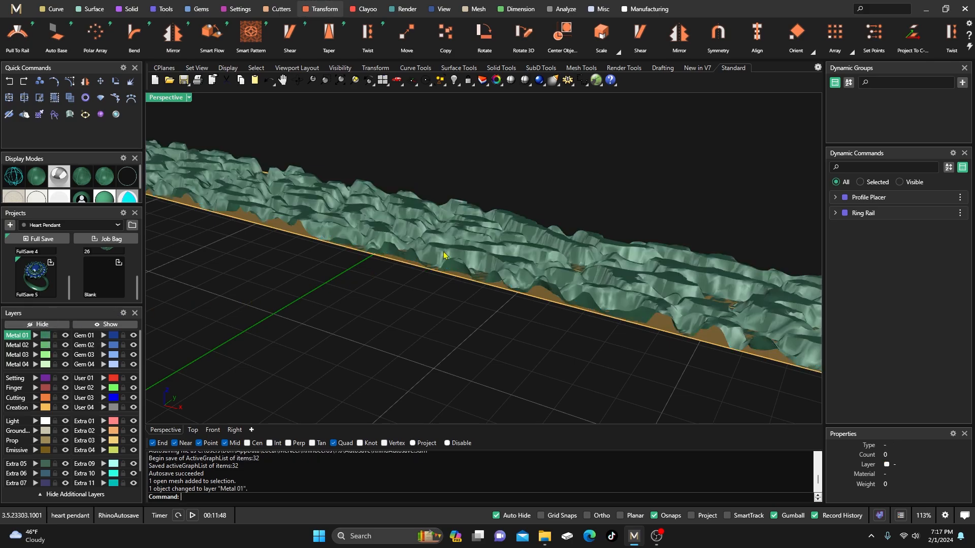
# - Assign the extracted textured mesh to the Metal 03 layer and clear the selection
pyautogui.scroll(-5, 443, 255)
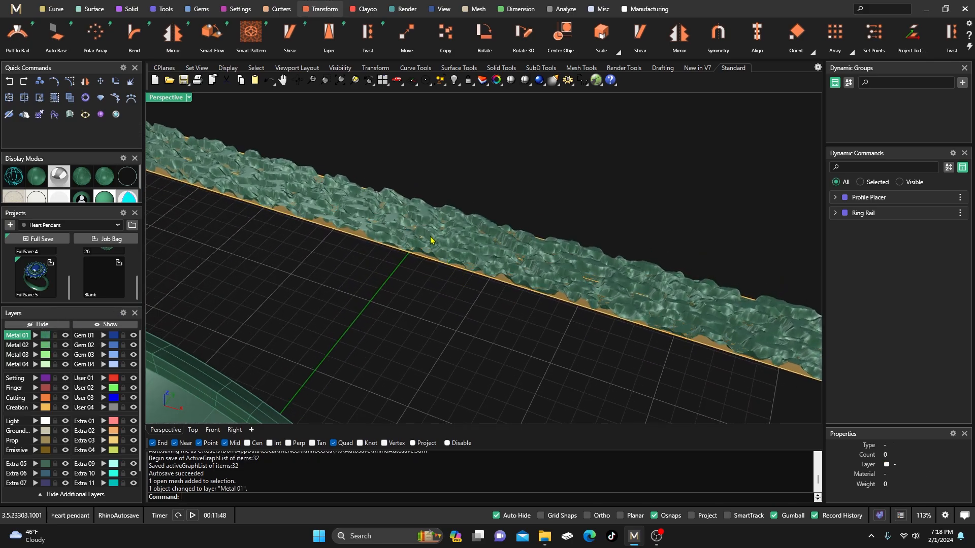
pyautogui.scroll(2, 430, 240)
pyautogui.click(395, 237)
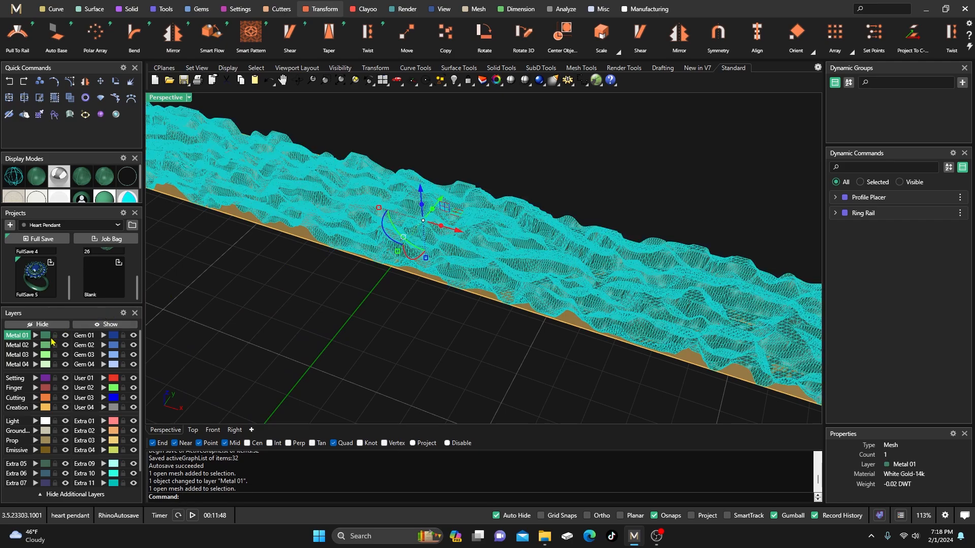
pyautogui.click(35, 355)
pyautogui.click(293, 315)
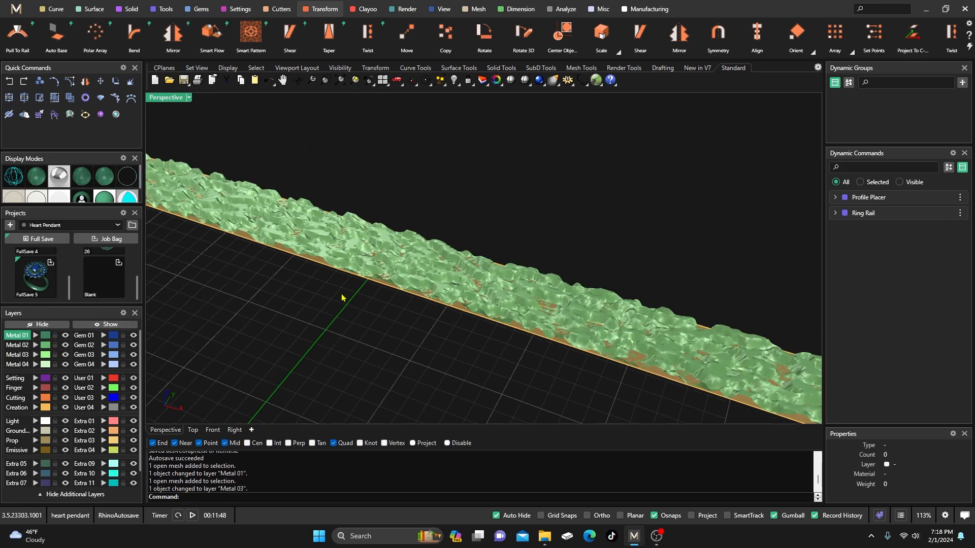
# - Examine from low side angles how the textured mesh sits on the flat strip, and restore the four-viewport layout
pyautogui.moveTo(342, 298); pyautogui.dragTo(467, 326, button='right')
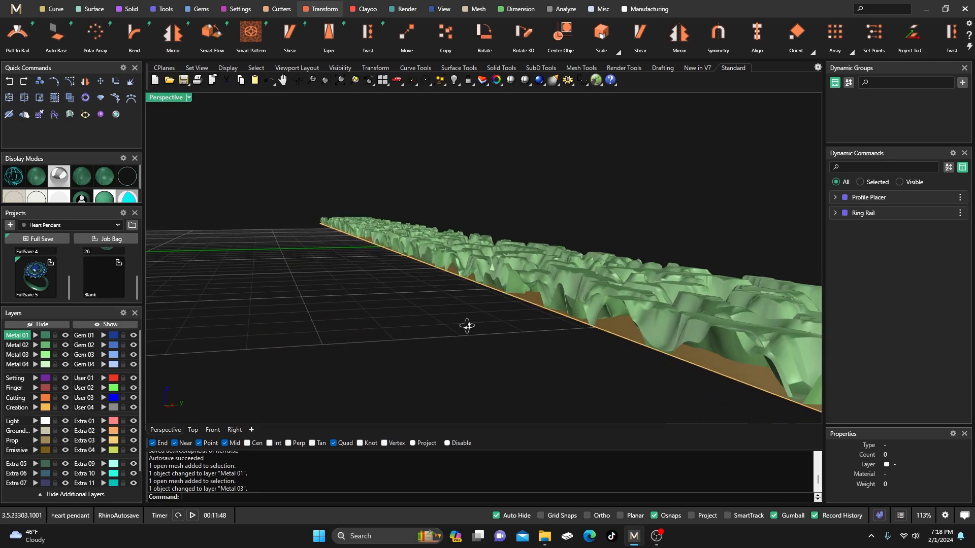
pyautogui.scroll(4, 460, 325)
pyautogui.scroll(-2, 457, 324)
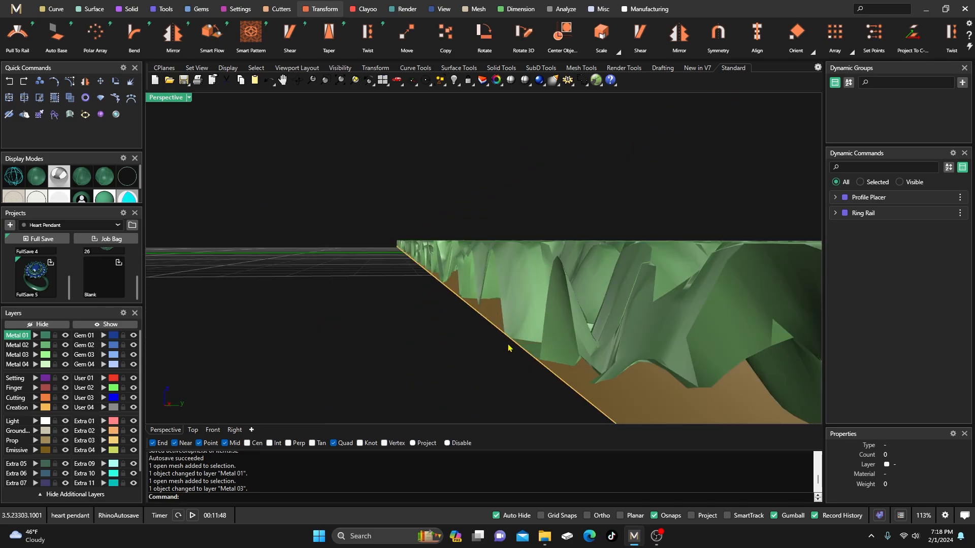
pyautogui.scroll(-5, 523, 358)
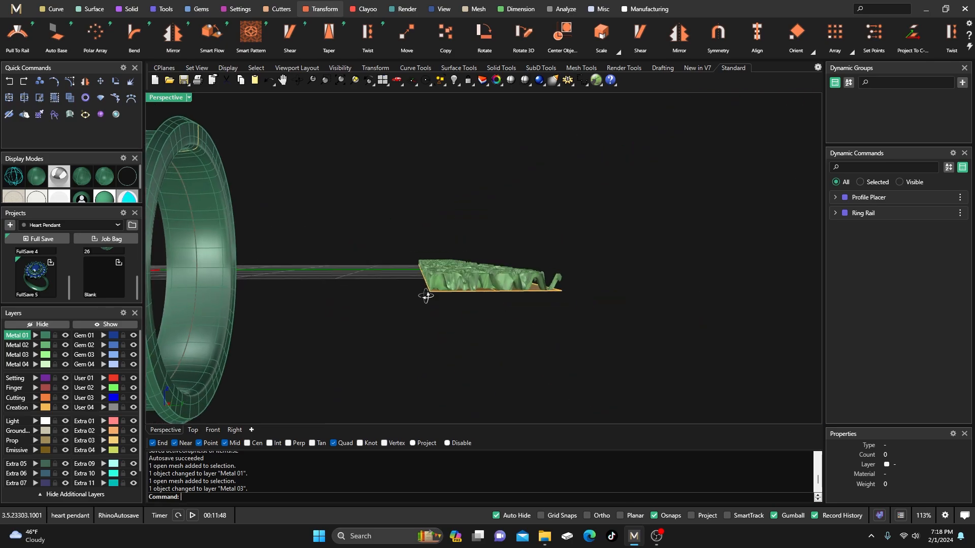
pyautogui.scroll(2, 518, 302)
pyautogui.moveTo(517, 302); pyautogui.dragTo(534, 324, button='right')
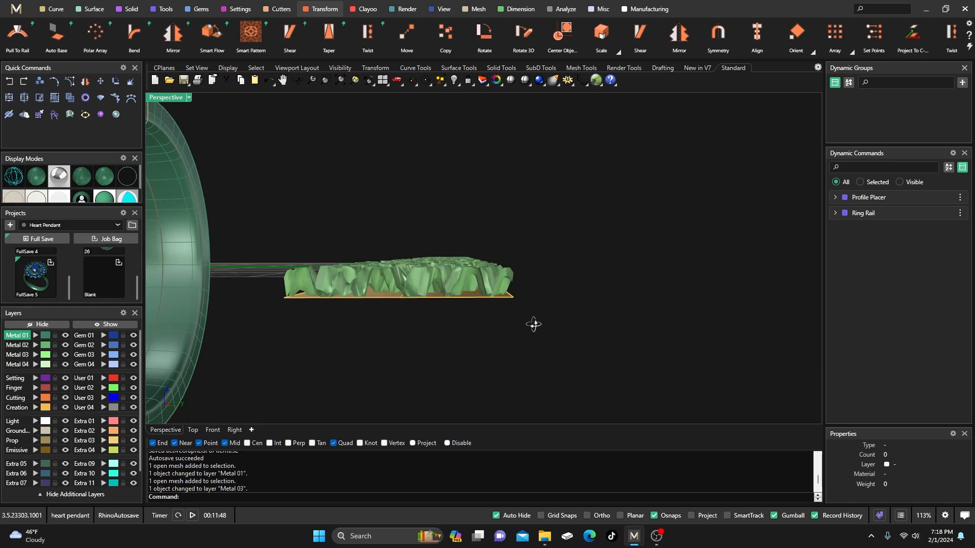
pyautogui.doubleClick(167, 98)
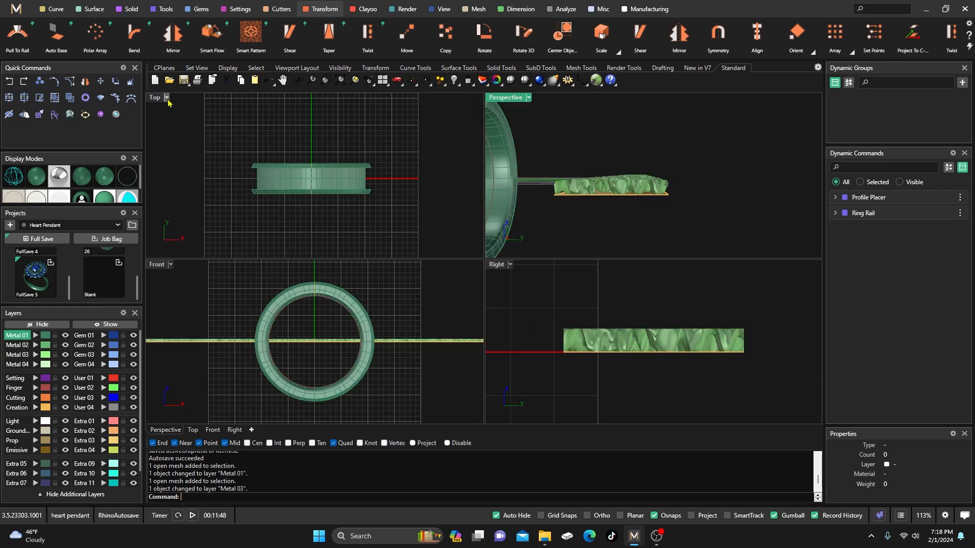
# - Move the textured mesh slightly upward off the flat strip in the Right view and reselect it
pyautogui.scroll(3, 683, 393)
pyautogui.moveTo(681, 393); pyautogui.dragTo(684, 399, button='right')
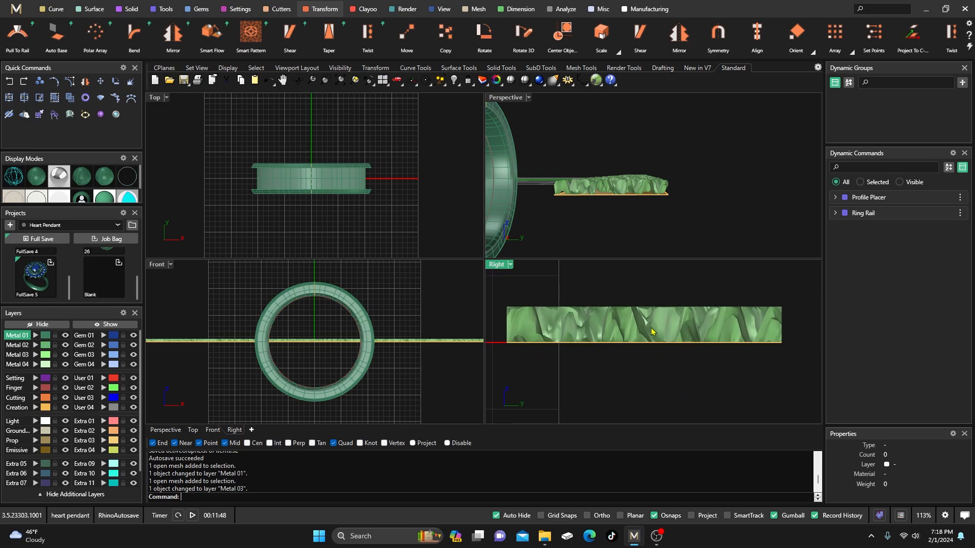
pyautogui.click(654, 332)
pyautogui.moveTo(645, 286); pyautogui.dragTo(645, 286)
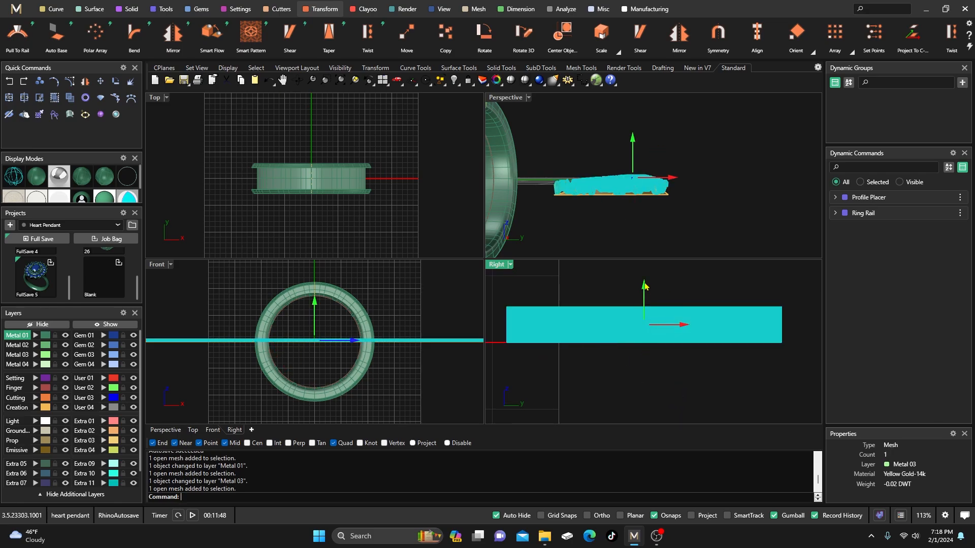
pyautogui.moveTo(645, 286); pyautogui.dragTo(641, 284)
pyautogui.click(562, 282)
pyautogui.click(537, 331)
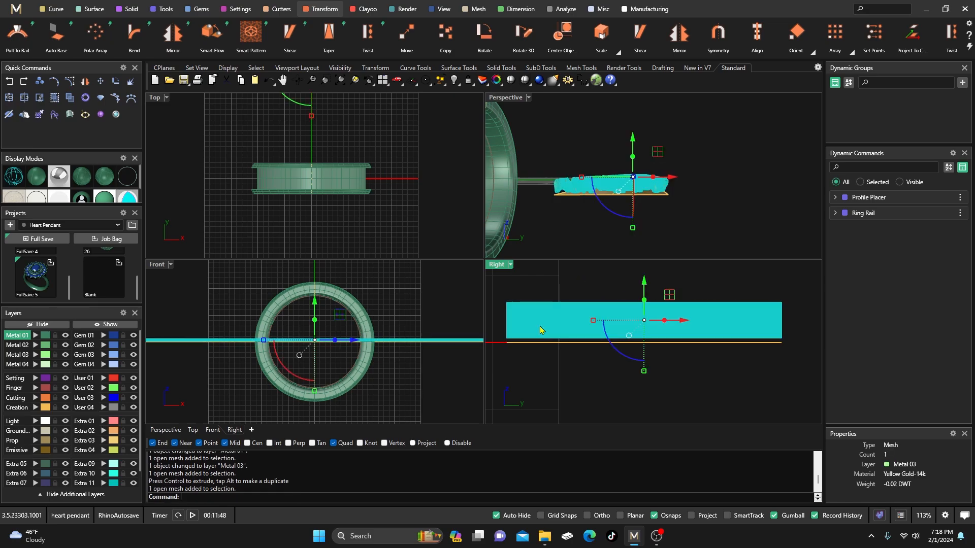
# - Maximize the Perspective view, examine the raised mesh's wireframe and relief up close, and clear the selection
pyautogui.doubleClick(508, 98)
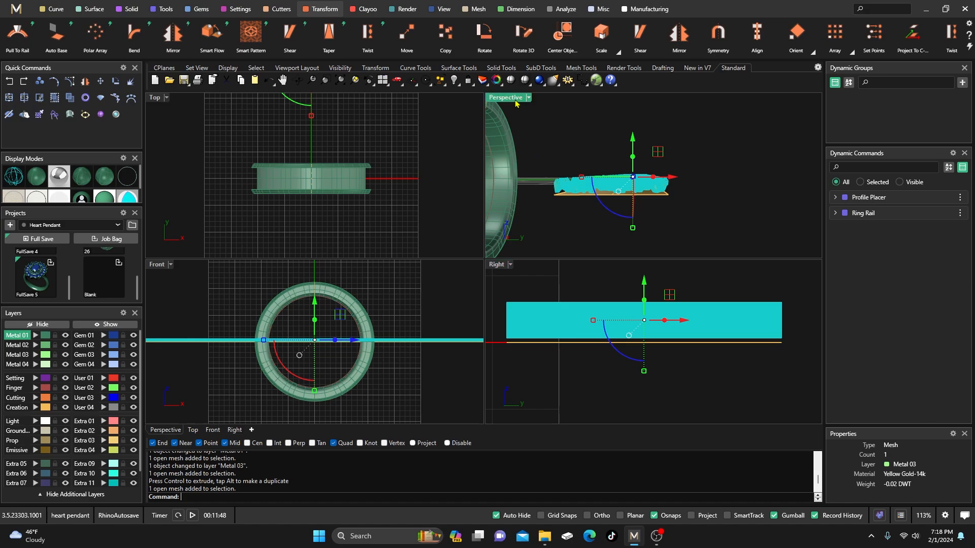
pyautogui.moveTo(466, 205); pyautogui.dragTo(456, 311, button='right')
pyautogui.scroll(10, 455, 311)
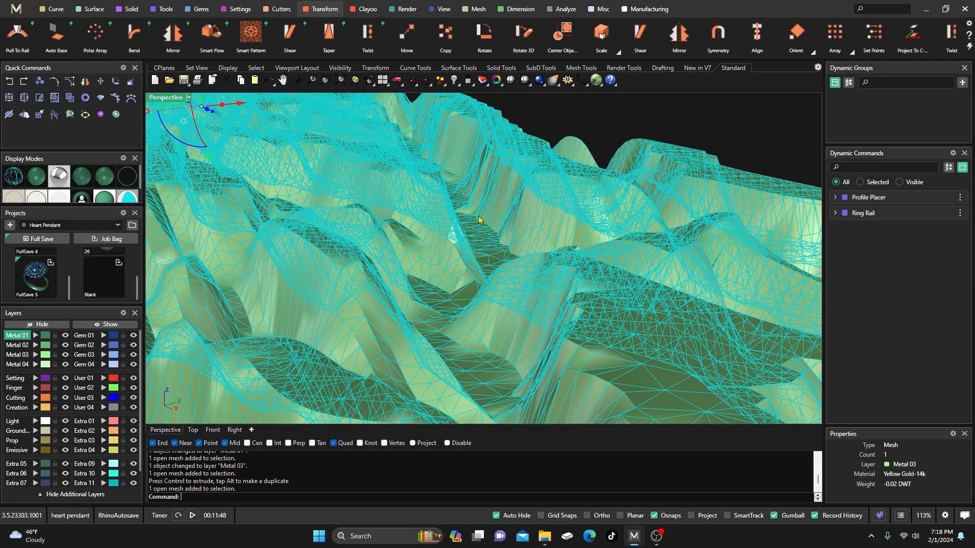
pyautogui.scroll(-10, 478, 219)
pyautogui.click(419, 333)
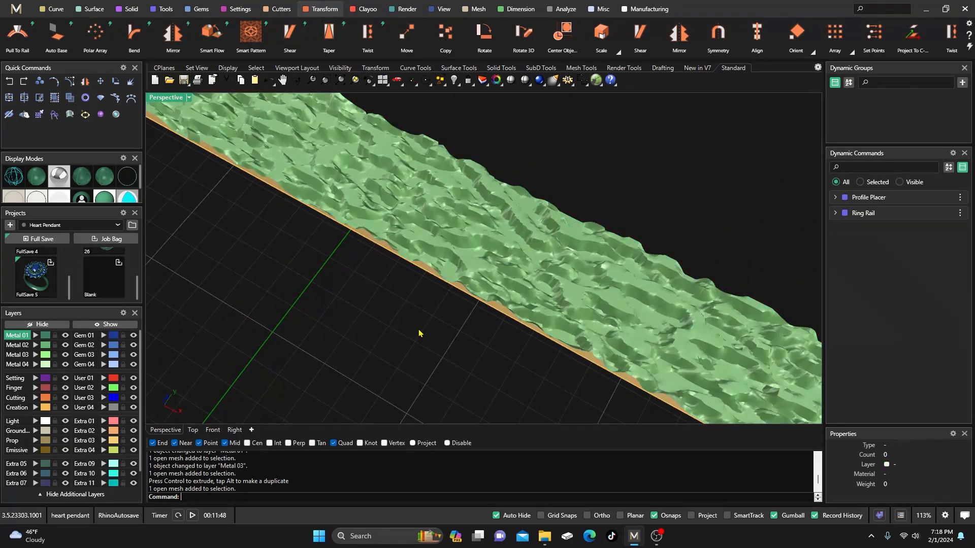
pyautogui.scroll(5, 431, 288)
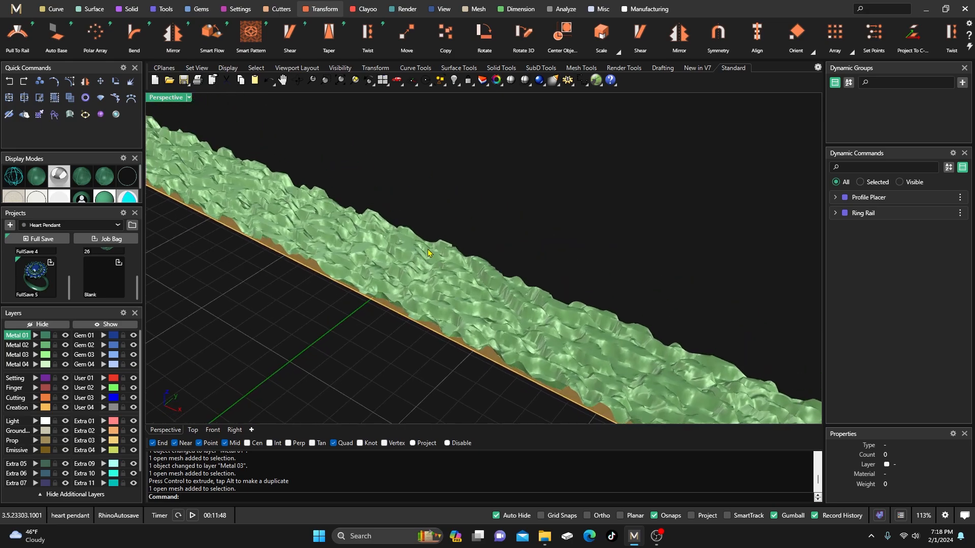
# - Display the textured mesh strip's control points to examine their density, and turn the points off again
pyautogui.click(431, 295)
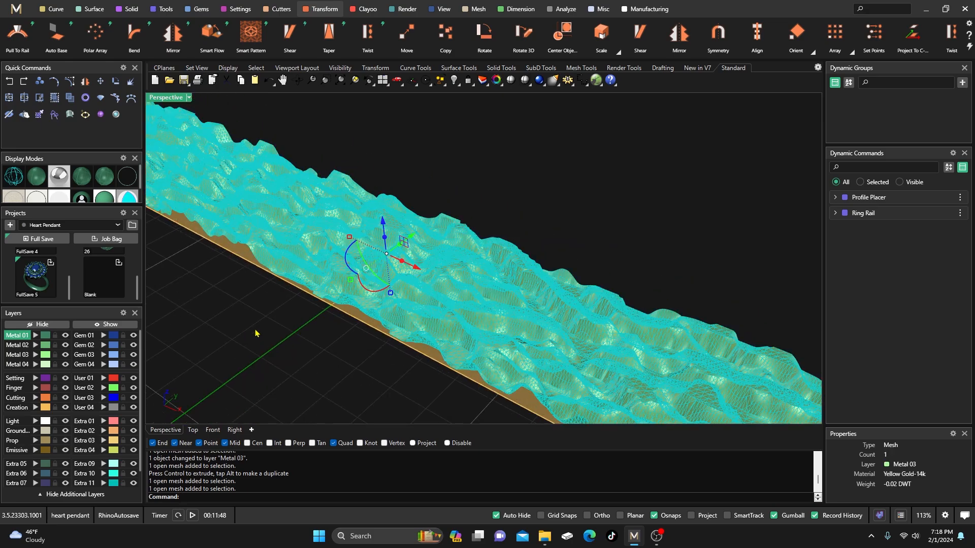
pyautogui.write('PointsOn')
pyautogui.press('Return')
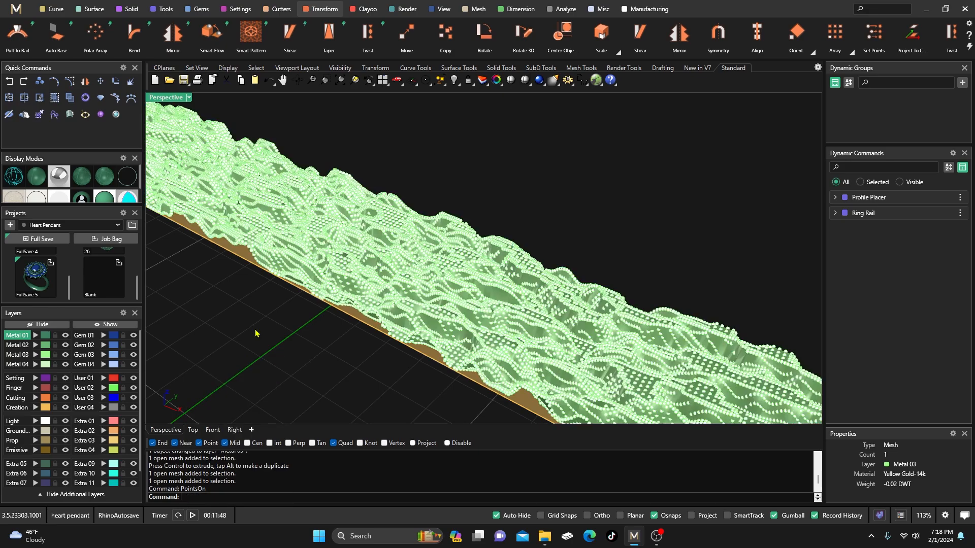
pyautogui.scroll(8, 432, 343)
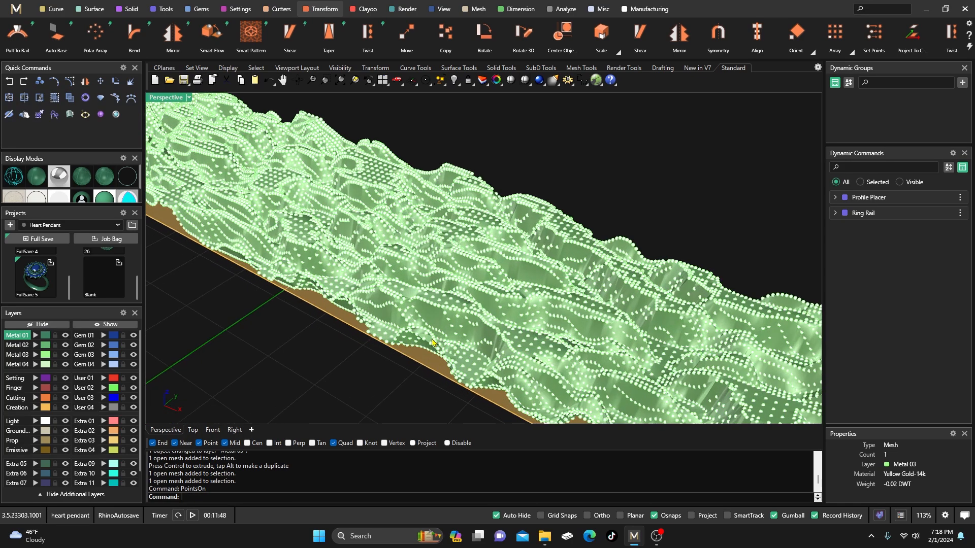
pyautogui.scroll(-8, 432, 343)
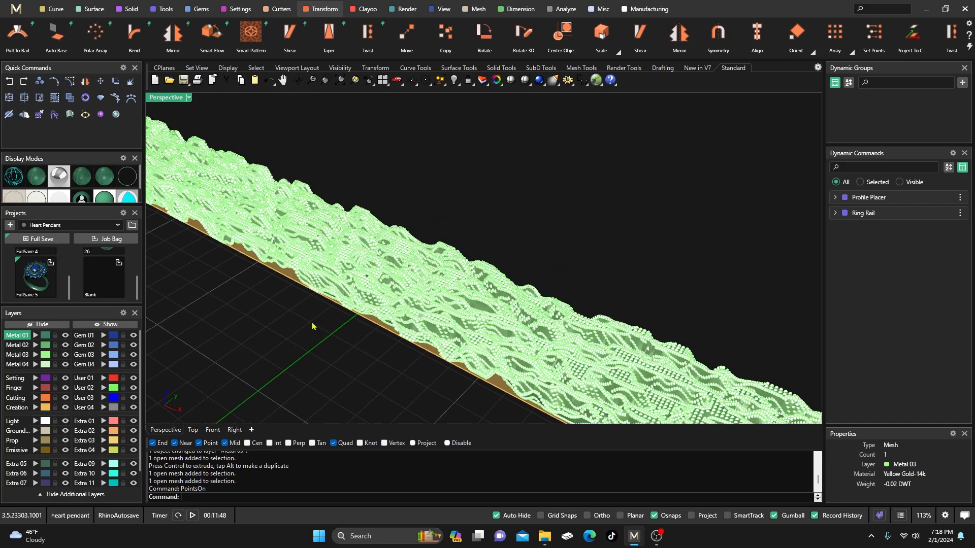
pyautogui.press('Escape')
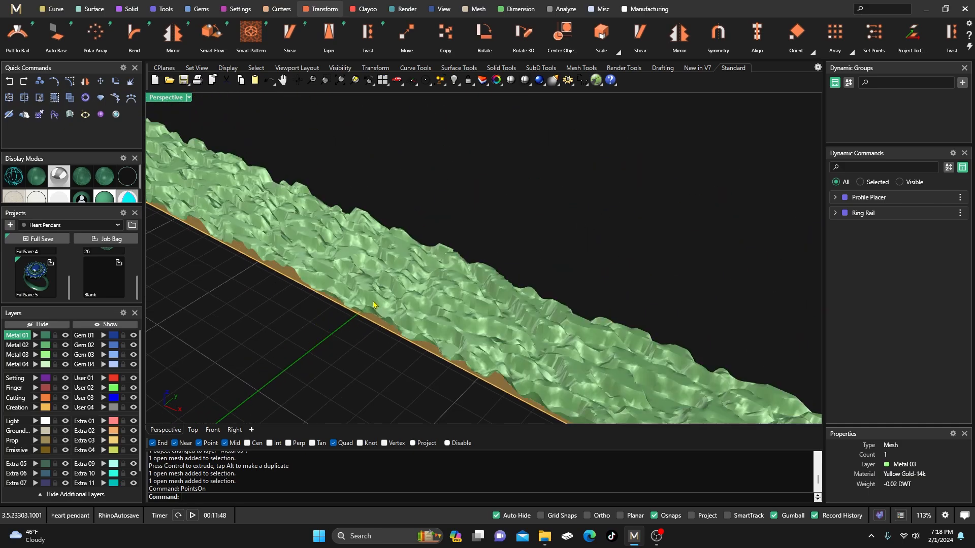
# - Reduce the textured mesh strip to 30000 polygons with ReduceMesh
pyautogui.scroll(-2, 362, 328)
pyautogui.moveTo(365, 330); pyautogui.dragTo(395, 310, button='right')
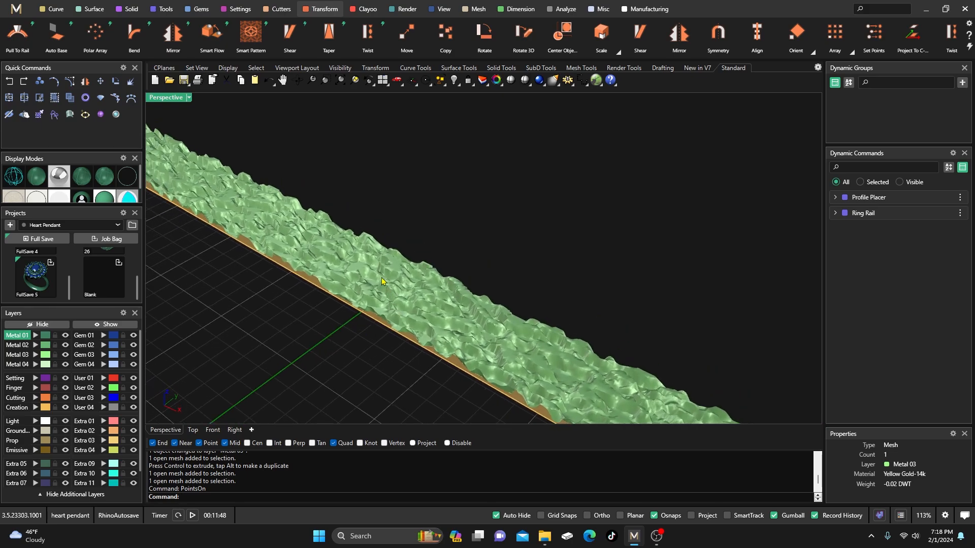
pyautogui.click(366, 282)
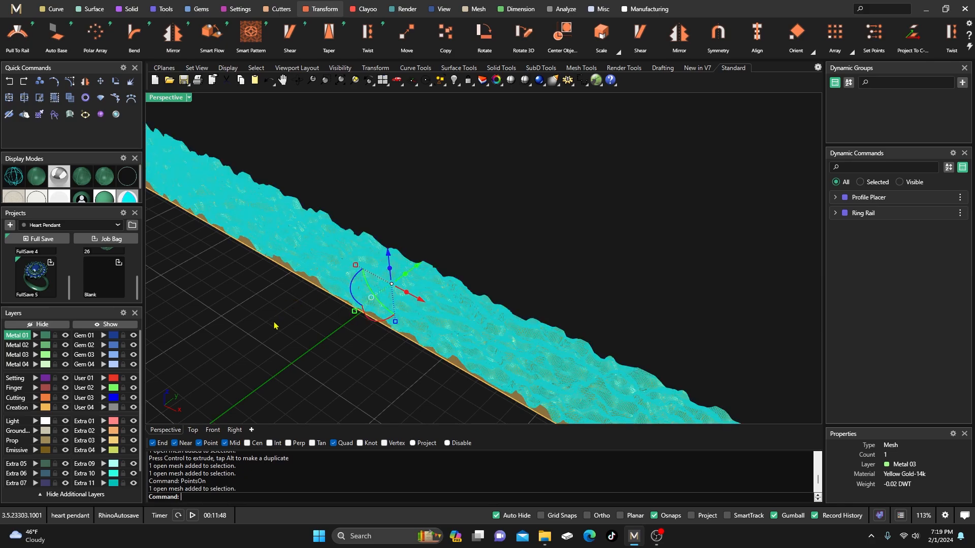
pyautogui.write('Red')
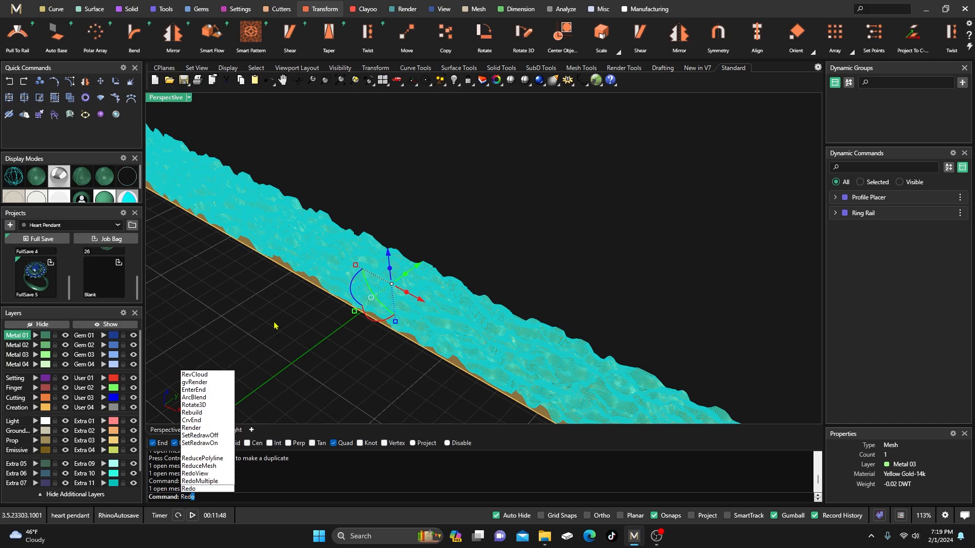
pyautogui.write('uceMesh')
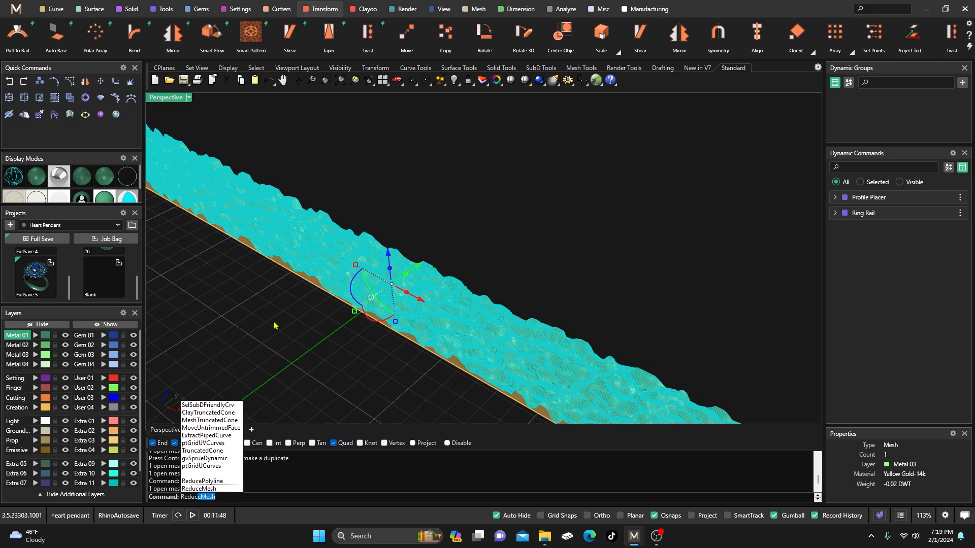
pyautogui.click(212, 488)
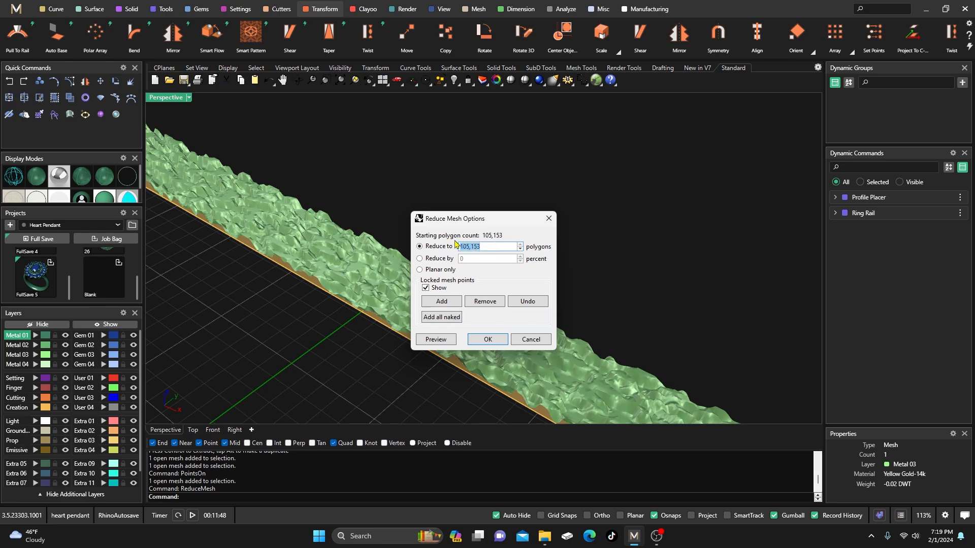
pyautogui.write('30000')
pyautogui.click(488, 340)
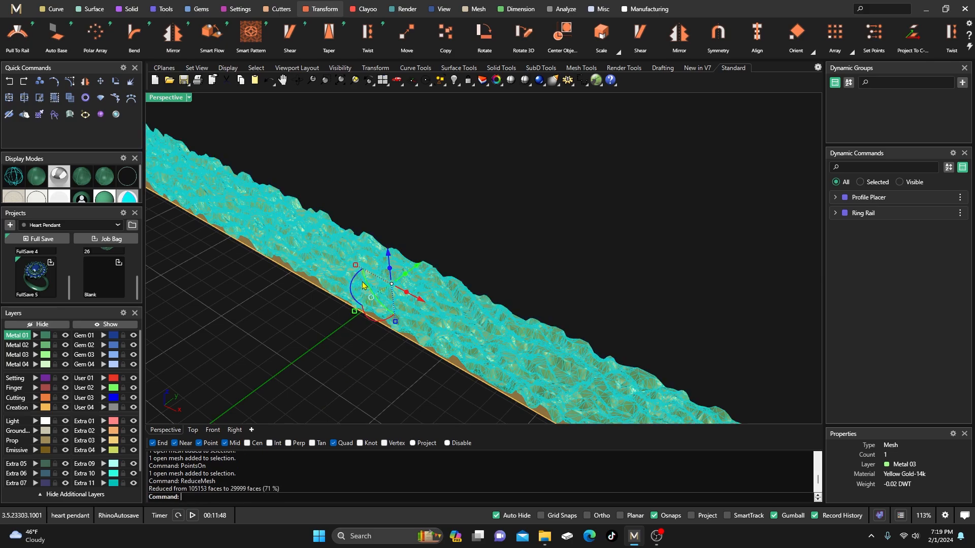
pyautogui.rightClick(389, 202)
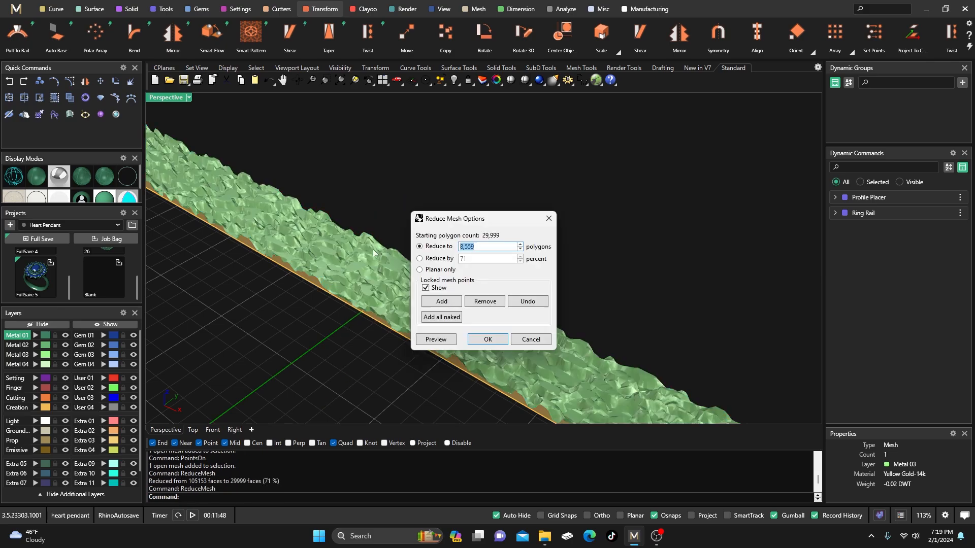
pyautogui.click(487, 340)
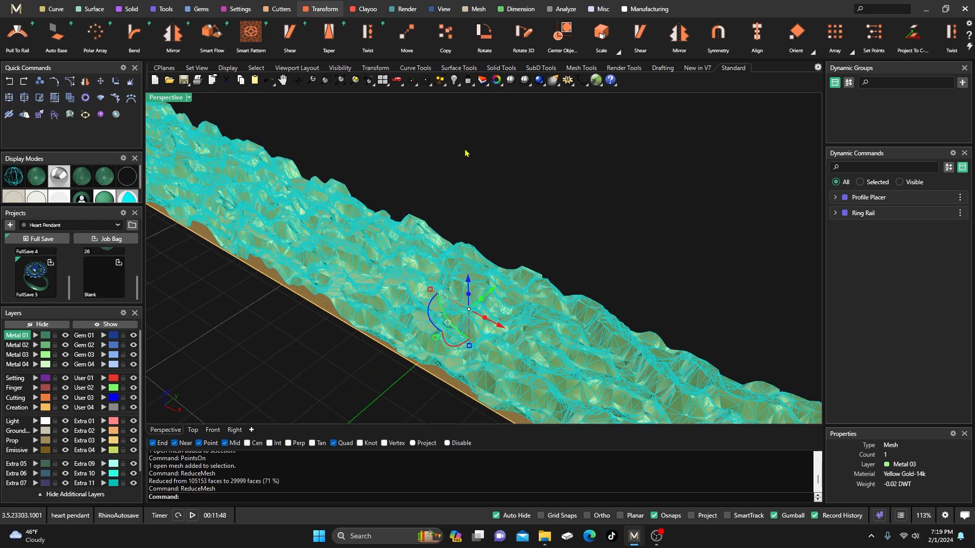
# - Turn on the control points of the reduced mesh strip with PointsOn
pyautogui.click(467, 152)
pyautogui.moveTo(423, 268); pyautogui.dragTo(447, 308, button='right')
pyautogui.moveTo(448, 312); pyautogui.dragTo(406, 251, button='right')
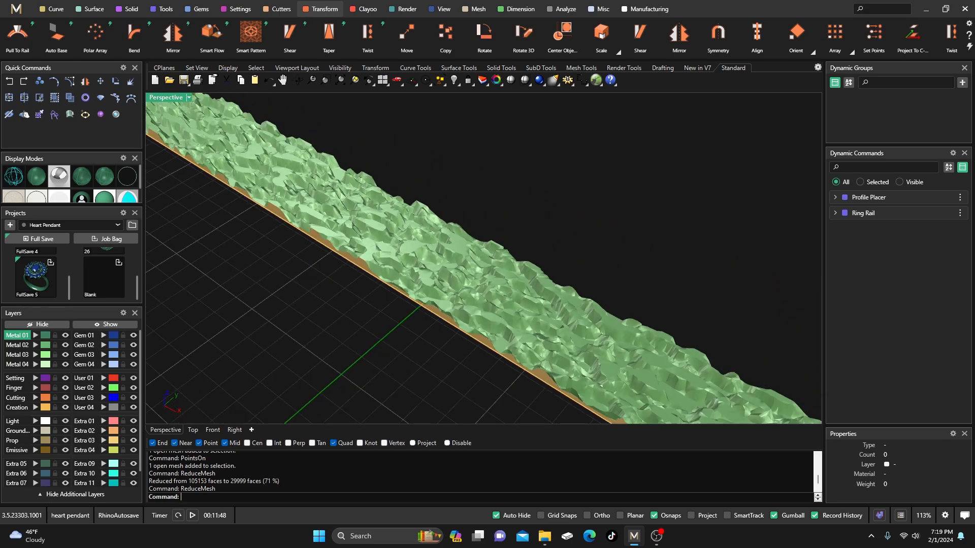
pyautogui.click(406, 252)
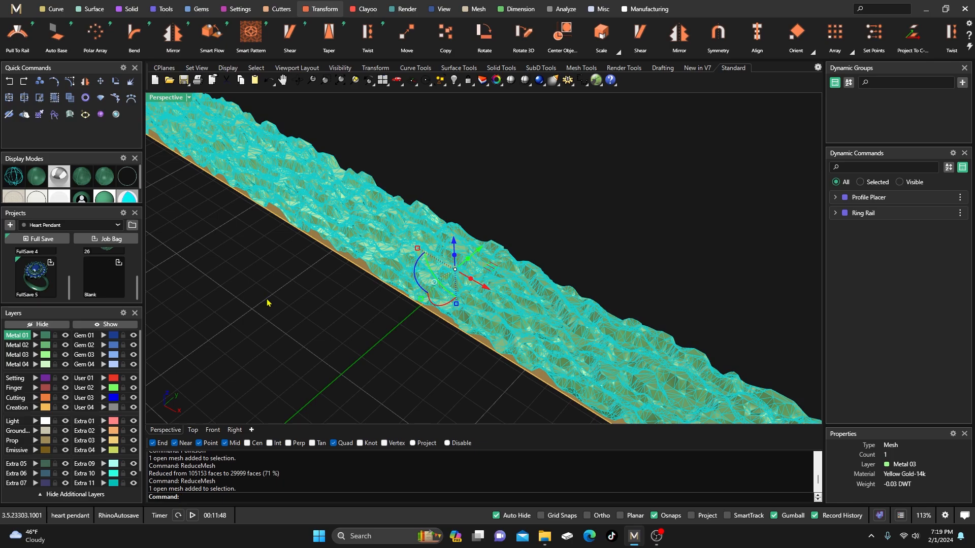
pyautogui.rightClick(212, 500)
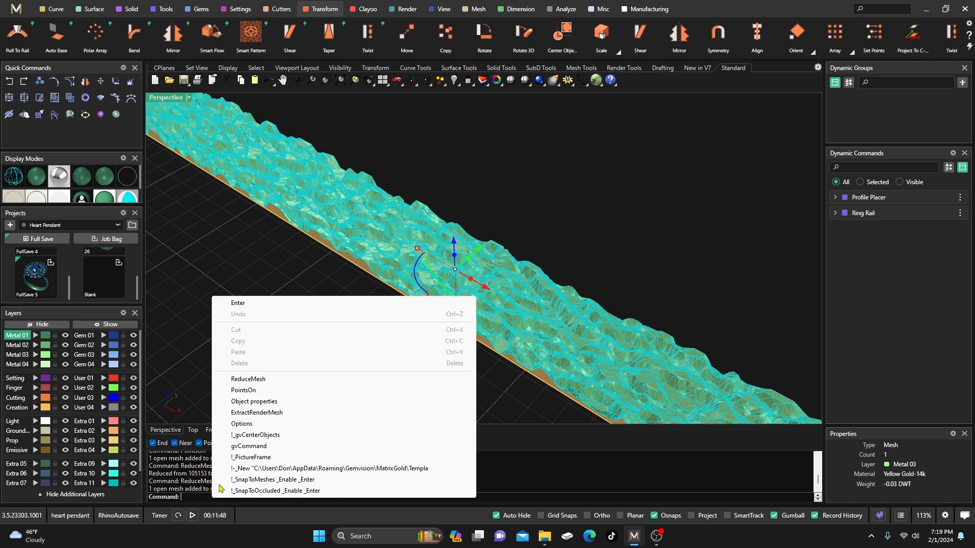
pyautogui.click(259, 387)
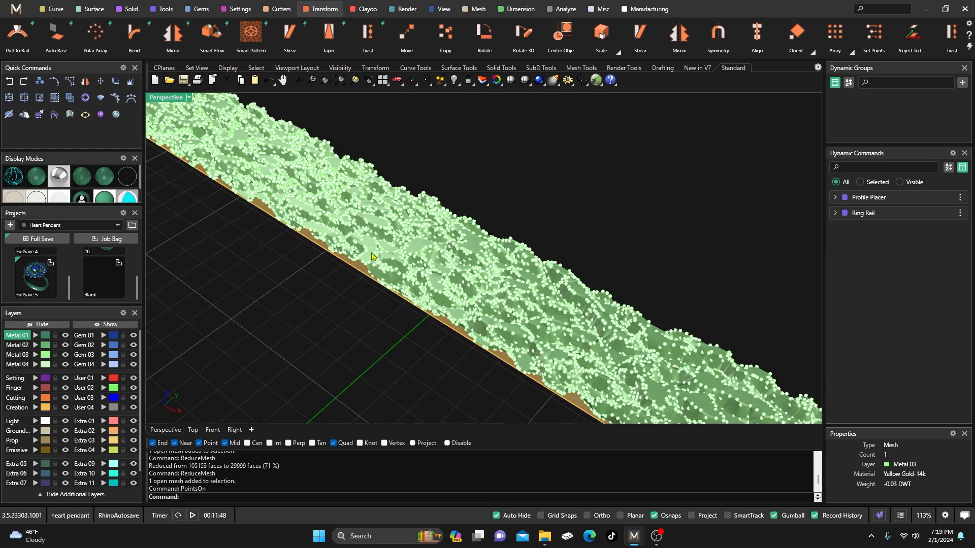
pyautogui.scroll(6, 361, 246)
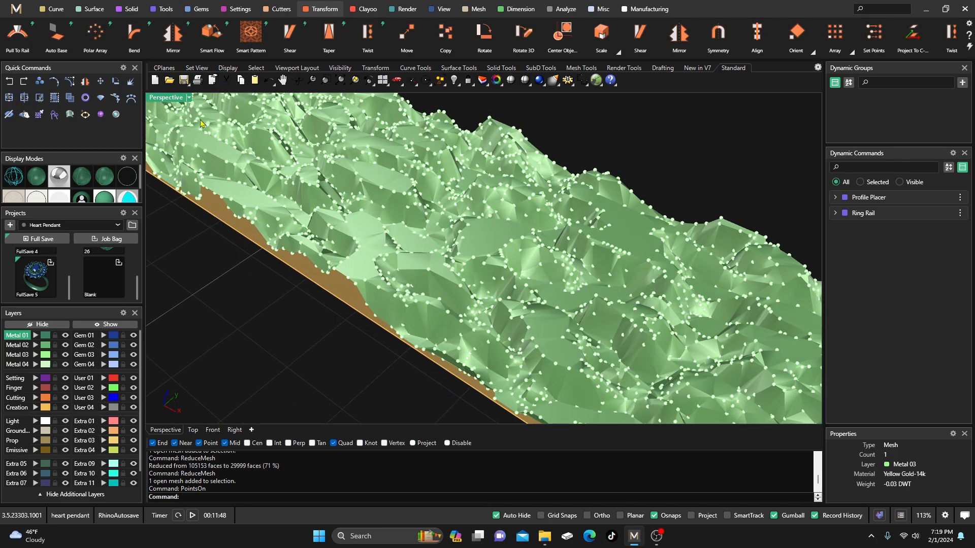
# - Display the model in wireframe and maximize the Front viewport on the left end of the mesh strip
pyautogui.doubleClick(169, 98)
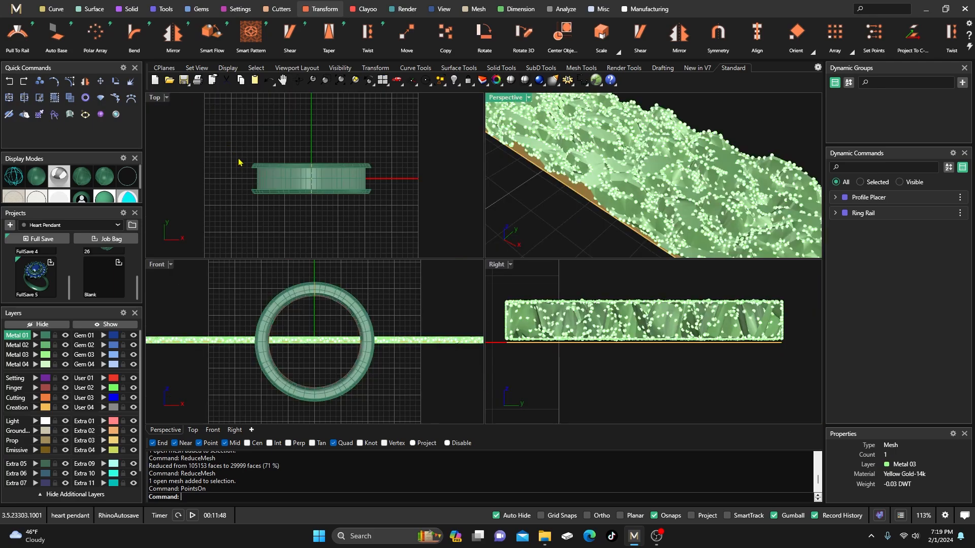
pyautogui.scroll(10, 233, 305)
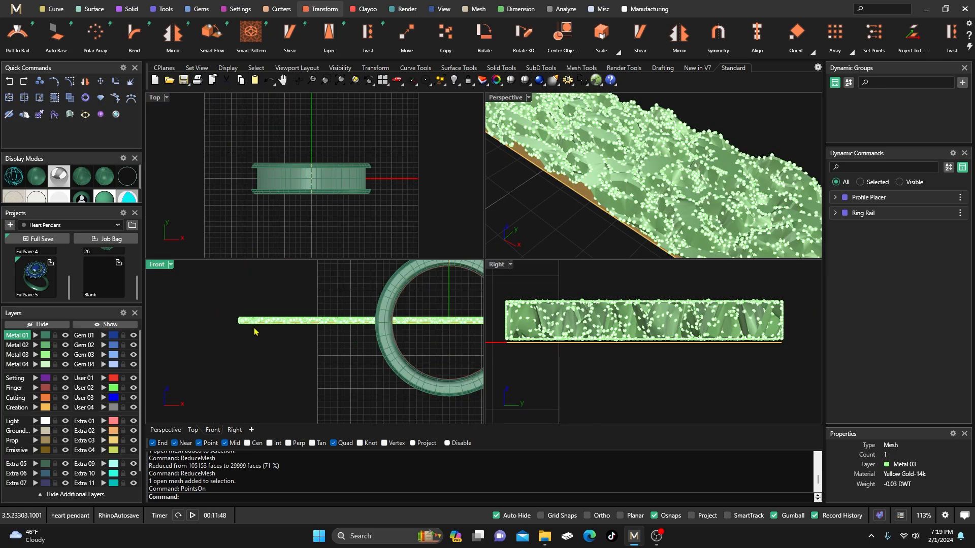
pyautogui.scroll(5, 238, 322)
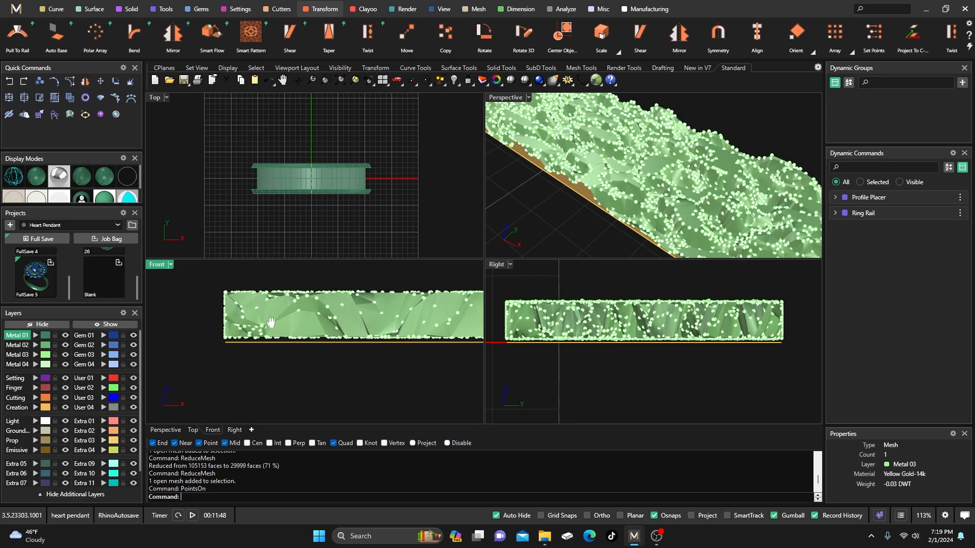
pyautogui.scroll(2, 228, 317)
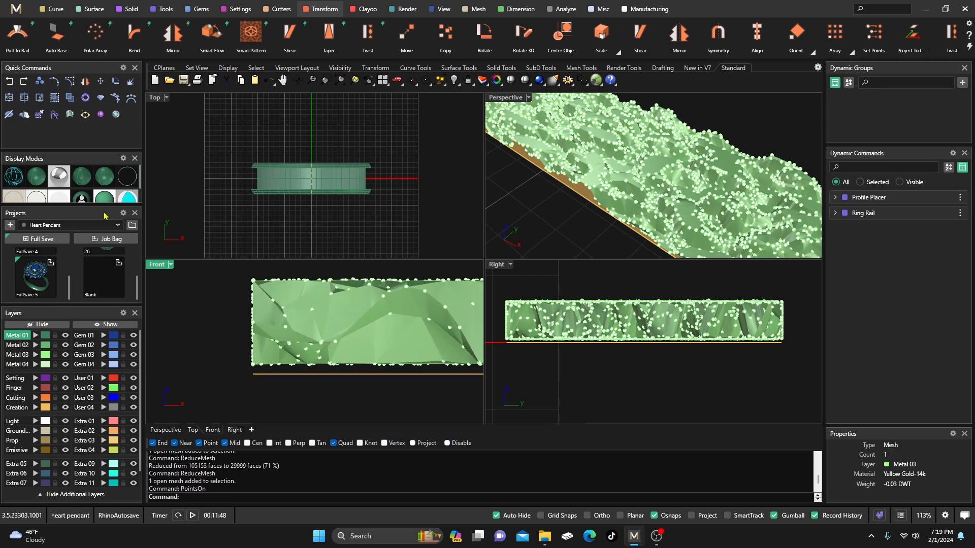
pyautogui.click(14, 176)
pyautogui.scroll(3, 236, 318)
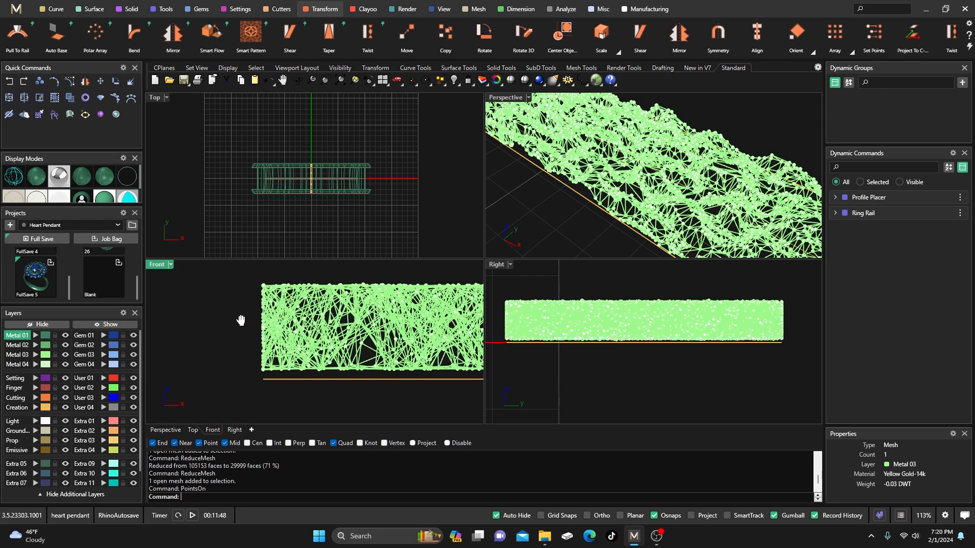
pyautogui.doubleClick(160, 268)
pyautogui.moveTo(280, 253); pyautogui.dragTo(269, 252, button='right')
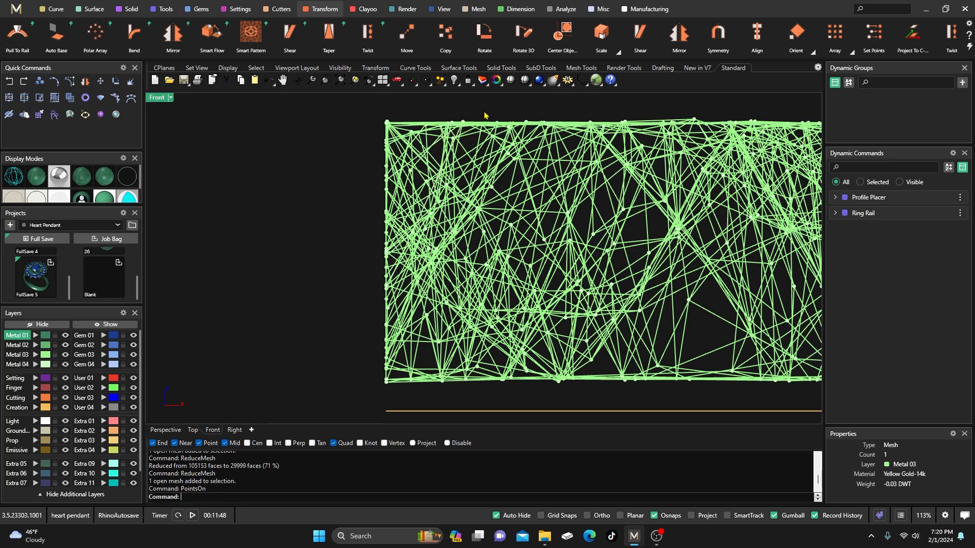
pyautogui.click(526, 123)
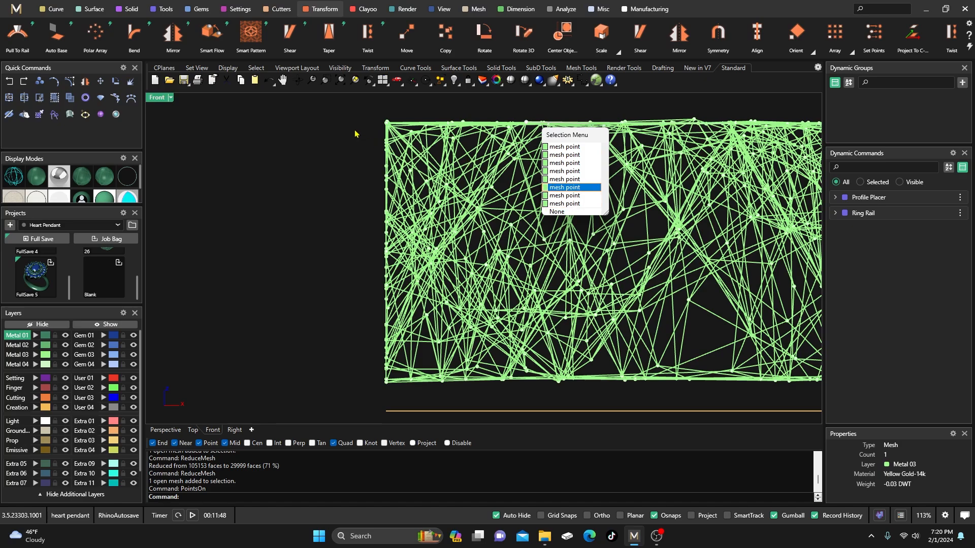
pyautogui.click(327, 125)
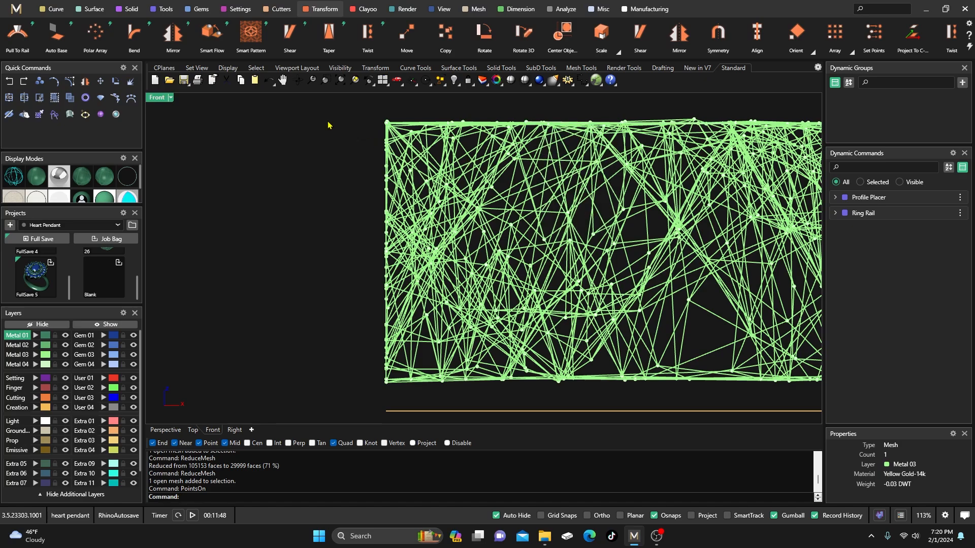
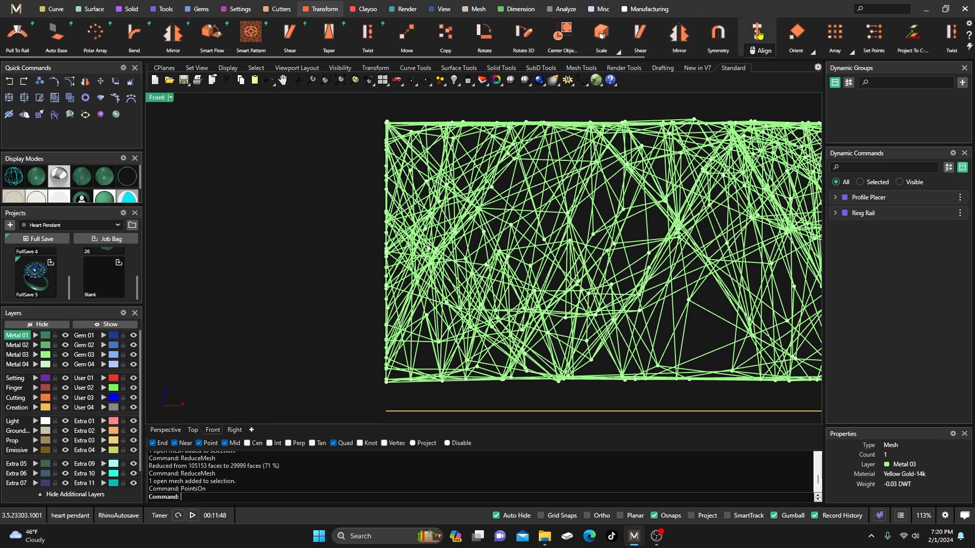
# - Align the control points at the mesh strip's left end in the Front view, using Bottom alignment to the base line's left endpoint
pyautogui.click(757, 33)
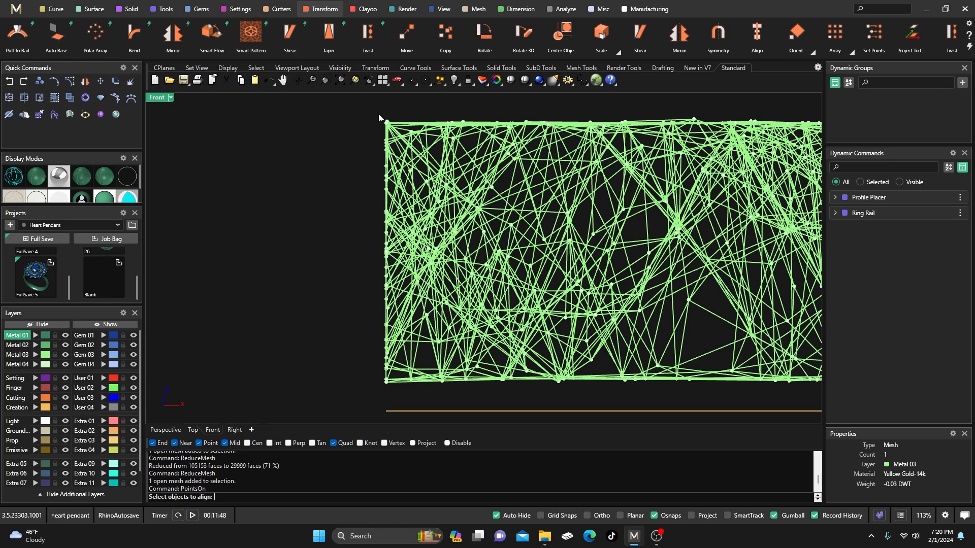
pyautogui.moveTo(381, 132); pyautogui.dragTo(392, 393)
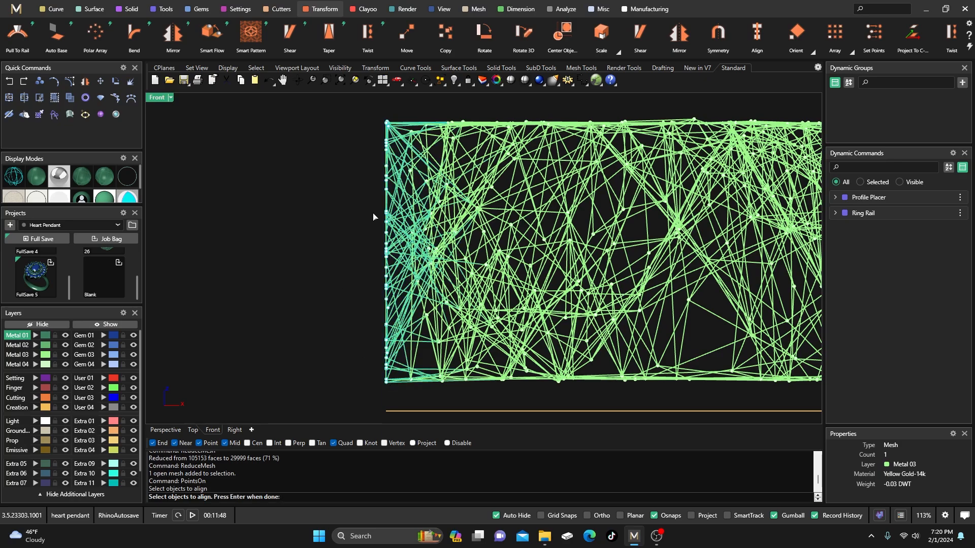
pyautogui.scroll(2, 391, 136)
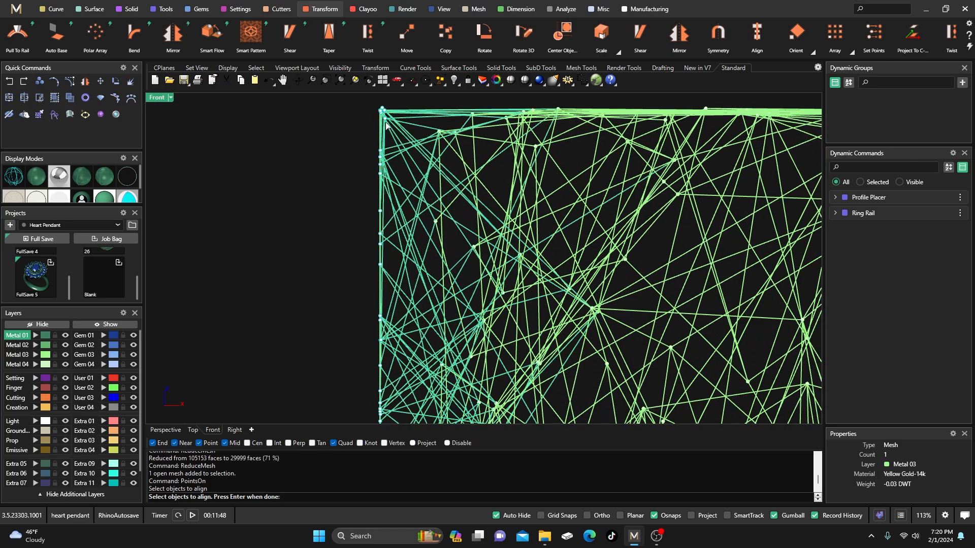
pyautogui.scroll(-3, 361, 146)
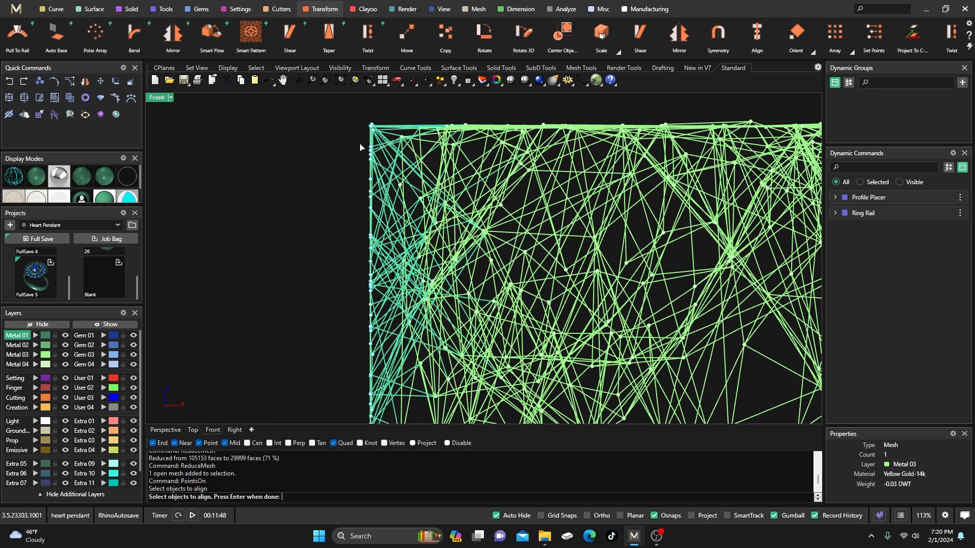
pyautogui.moveTo(342, 173); pyautogui.dragTo(362, 165, button='right')
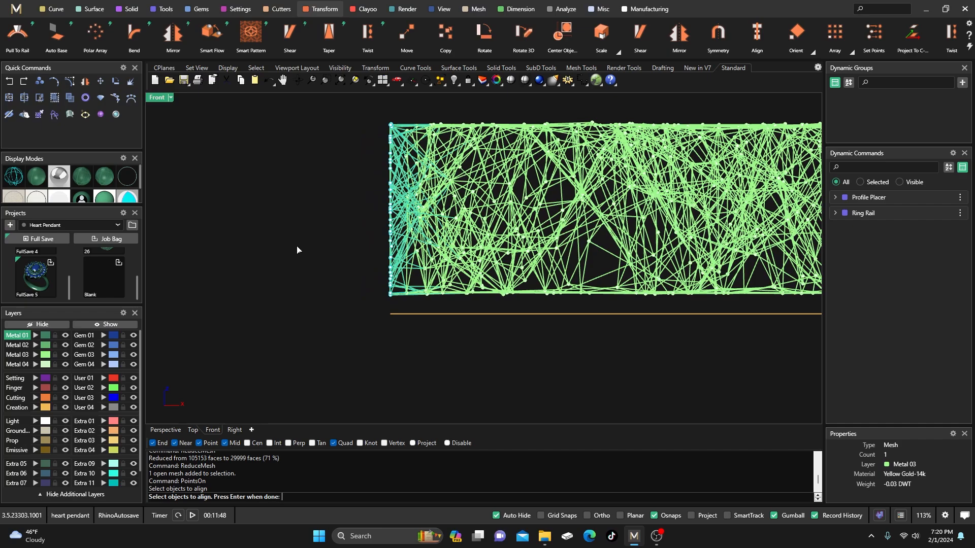
pyautogui.press('Return')
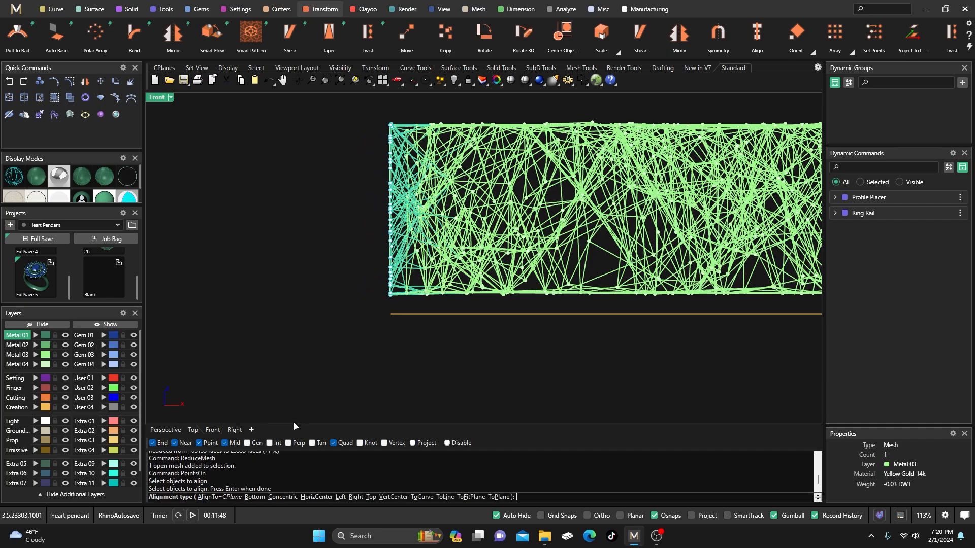
pyautogui.click(254, 497)
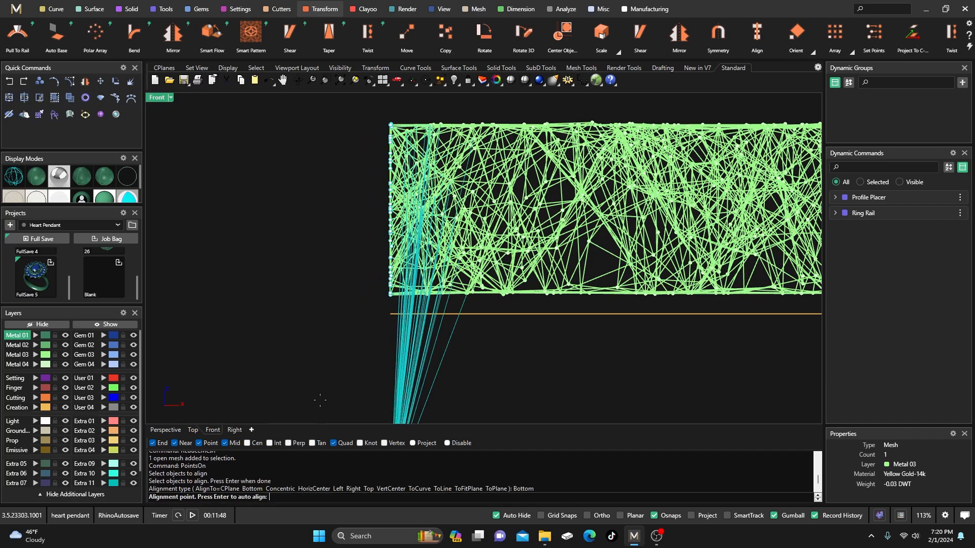
pyautogui.click(391, 315)
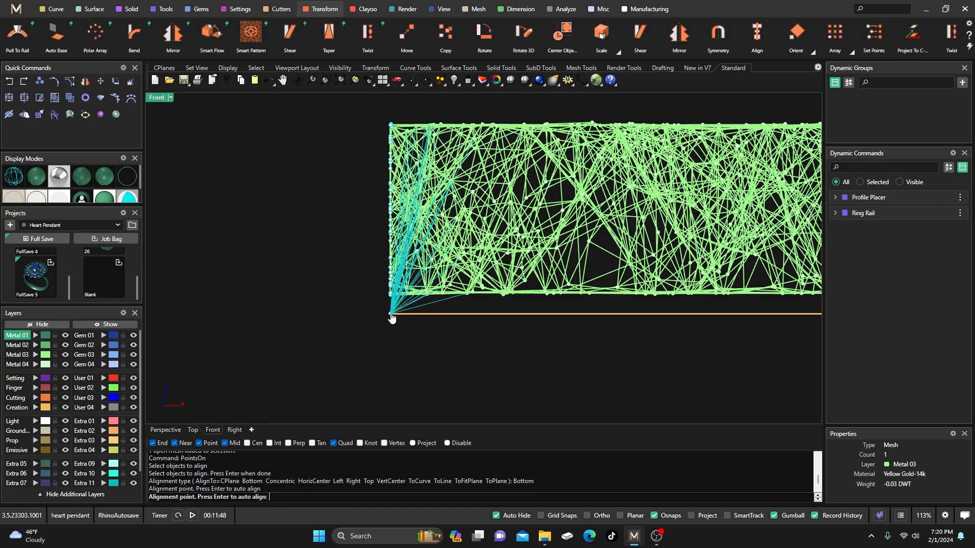
pyautogui.click(324, 228)
# - Align the control points at the mesh strip's right end in the Front view, using Bottom alignment to the base line's right endpoint
pyautogui.scroll(-12, 276, 245)
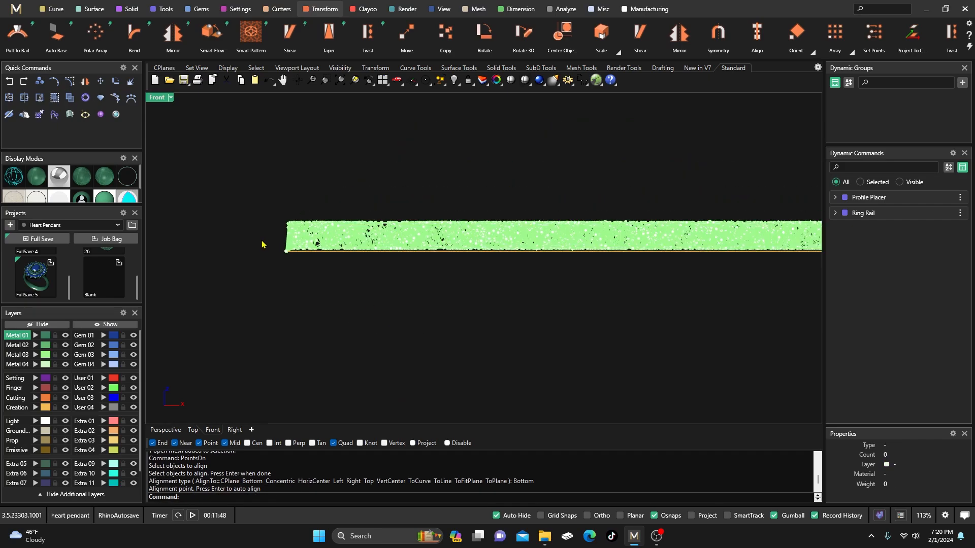
pyautogui.scroll(-10, 262, 244)
pyautogui.scroll(2, 751, 235)
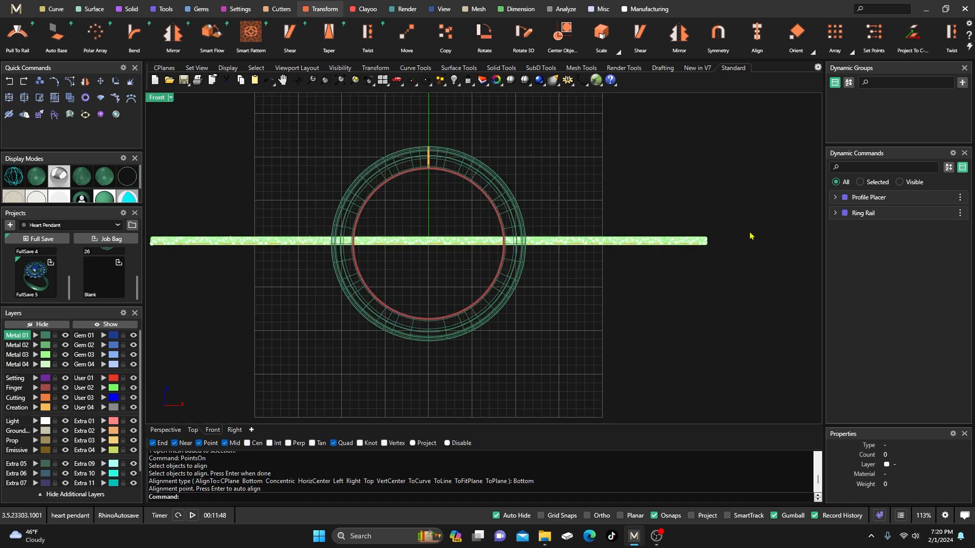
pyautogui.scroll(15, 701, 254)
pyautogui.moveTo(604, 264); pyautogui.dragTo(515, 230, button='right')
pyautogui.scroll(3, 533, 255)
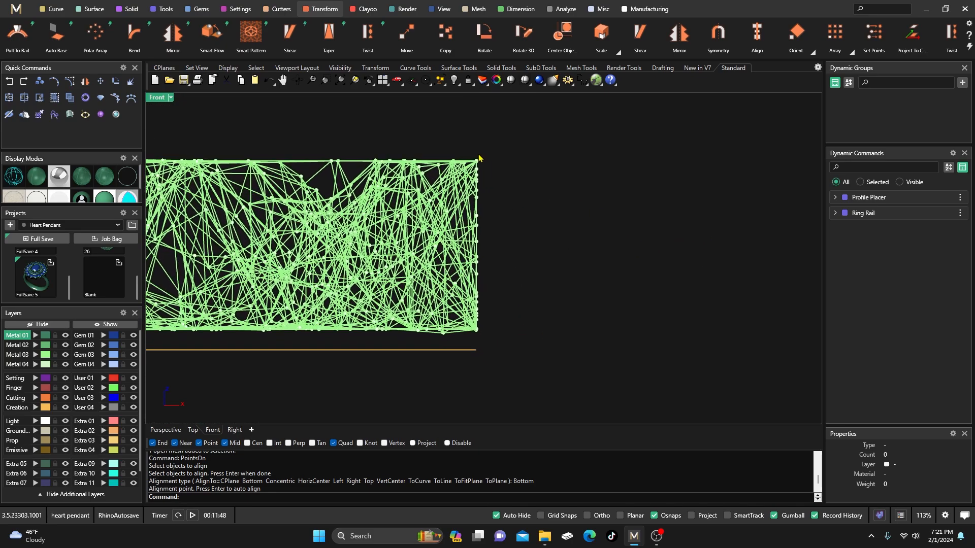
pyautogui.moveTo(472, 156); pyautogui.dragTo(489, 338)
pyautogui.rightClick(560, 213)
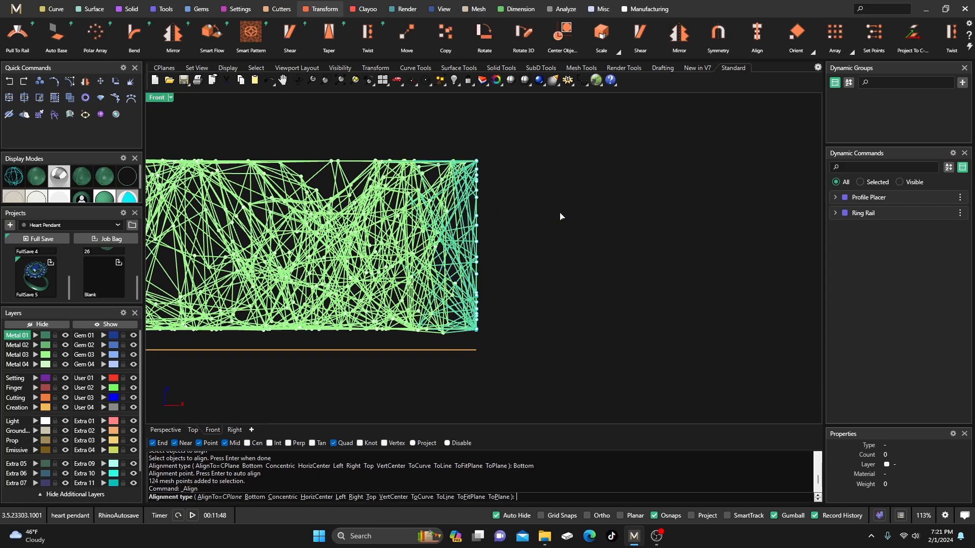
pyautogui.click(255, 497)
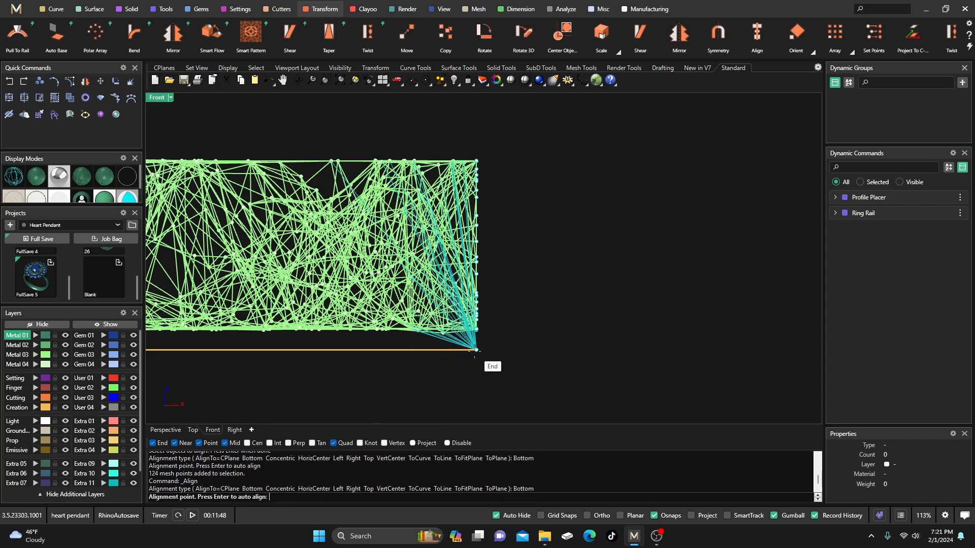
pyautogui.click(476, 351)
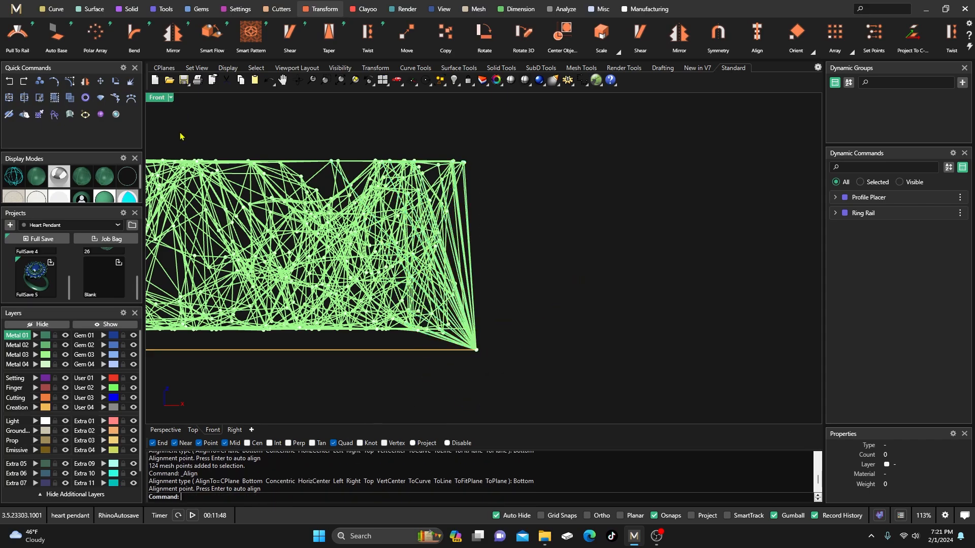
# - In the Right view, align the control points along the strip's left edge with Bottom alignment to the base line's corner
pyautogui.click(235, 430)
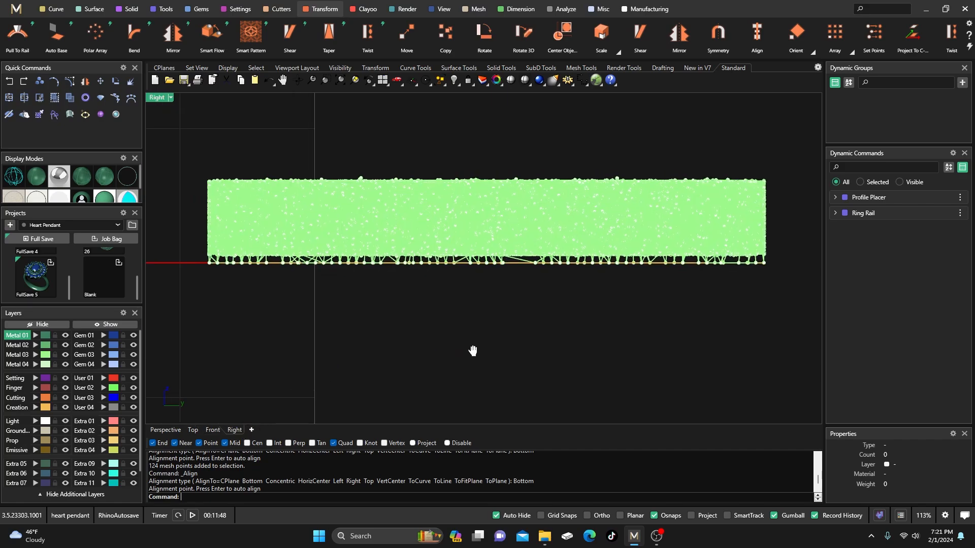
pyautogui.scroll(5, 296, 235)
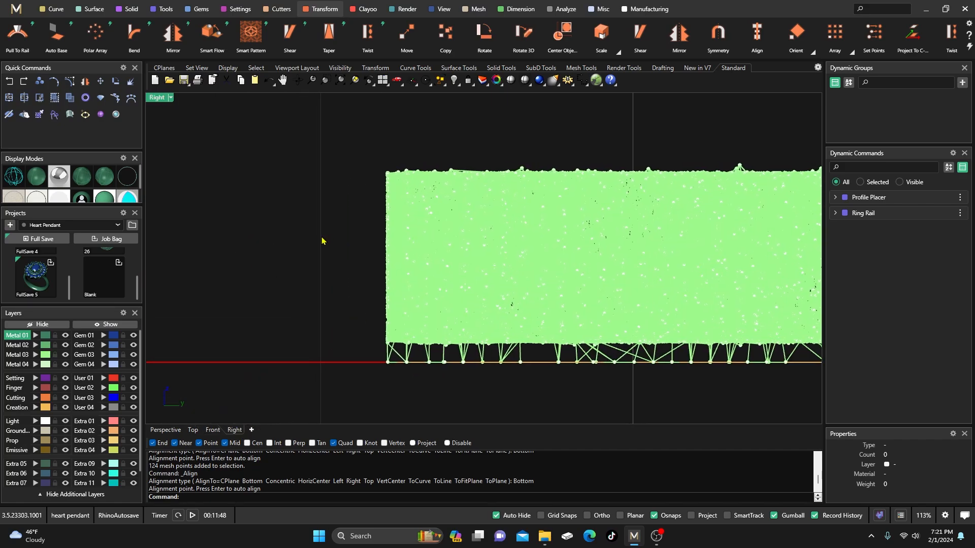
pyautogui.moveTo(360, 237); pyautogui.dragTo(361, 211, button='right')
pyautogui.scroll(-1, 361, 220)
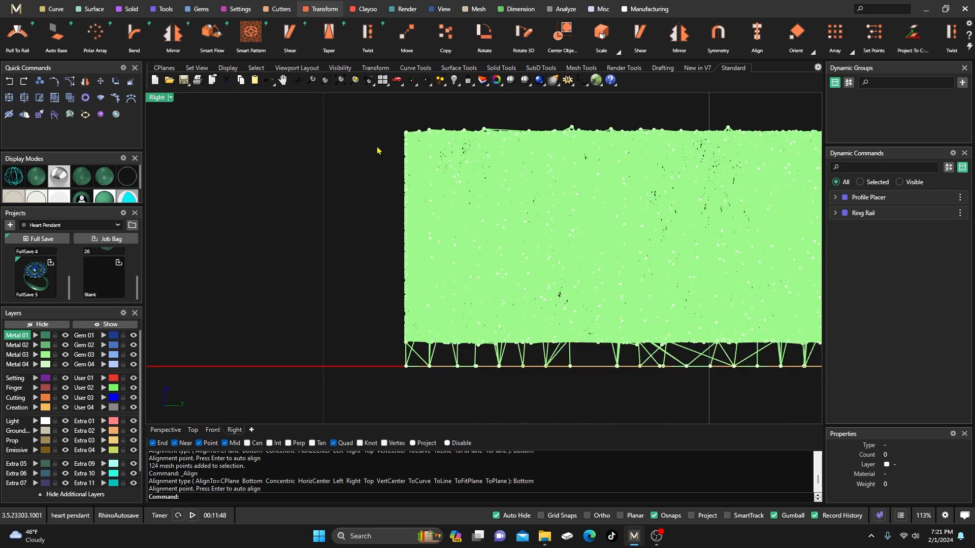
pyautogui.moveTo(387, 121); pyautogui.dragTo(411, 375)
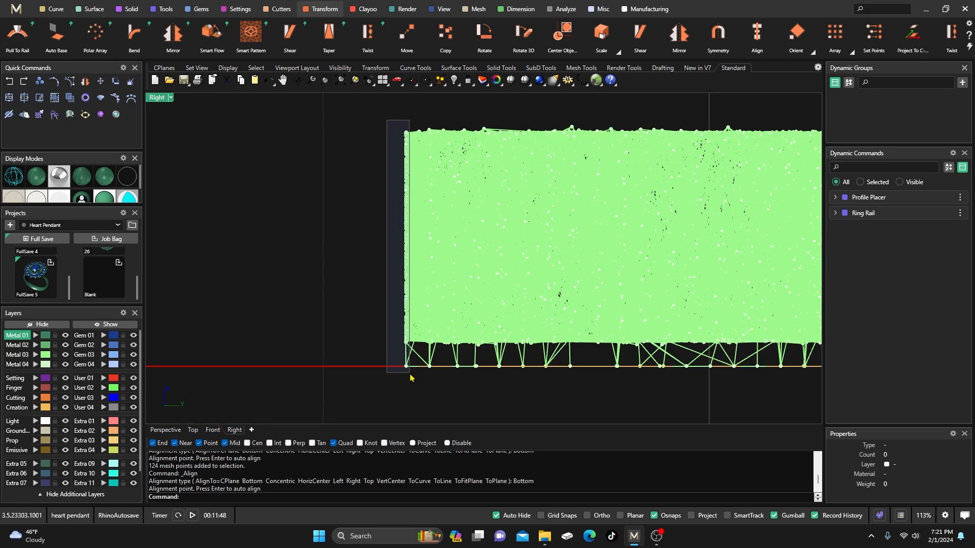
pyautogui.moveTo(410, 375); pyautogui.dragTo(410, 376)
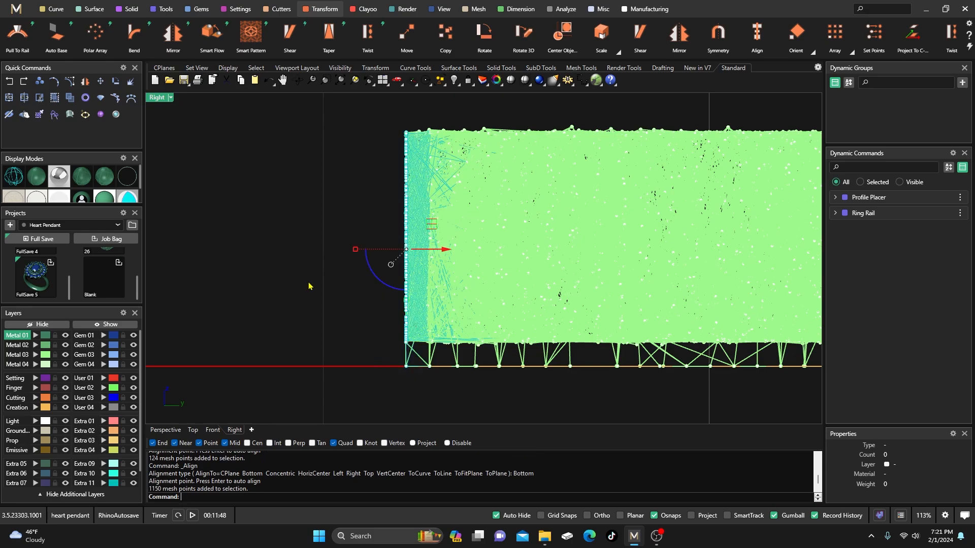
pyautogui.press('Return')
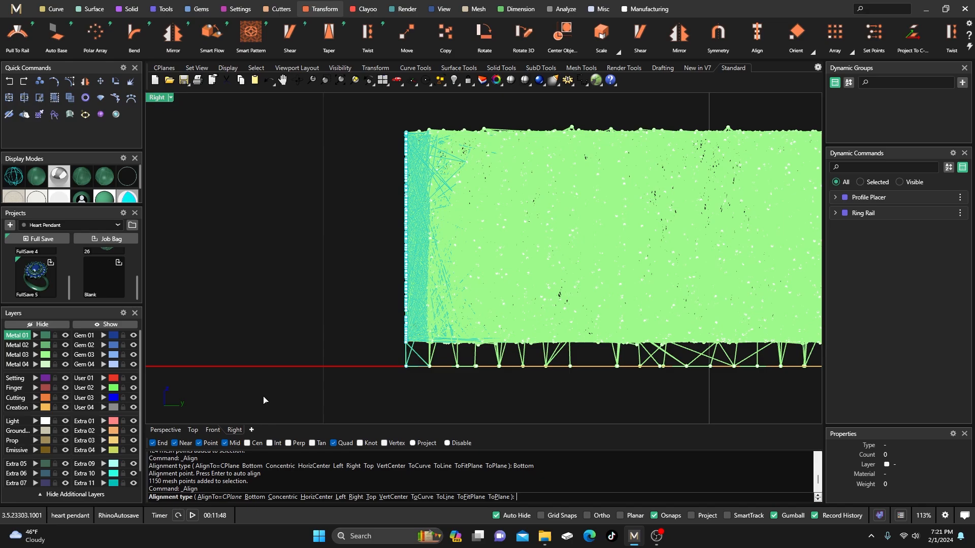
pyautogui.click(254, 501)
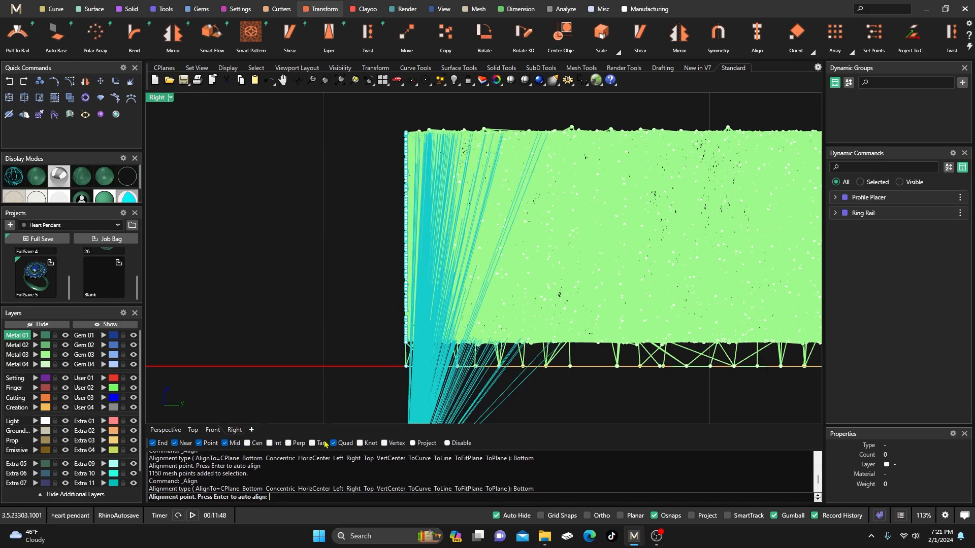
pyautogui.click(410, 367)
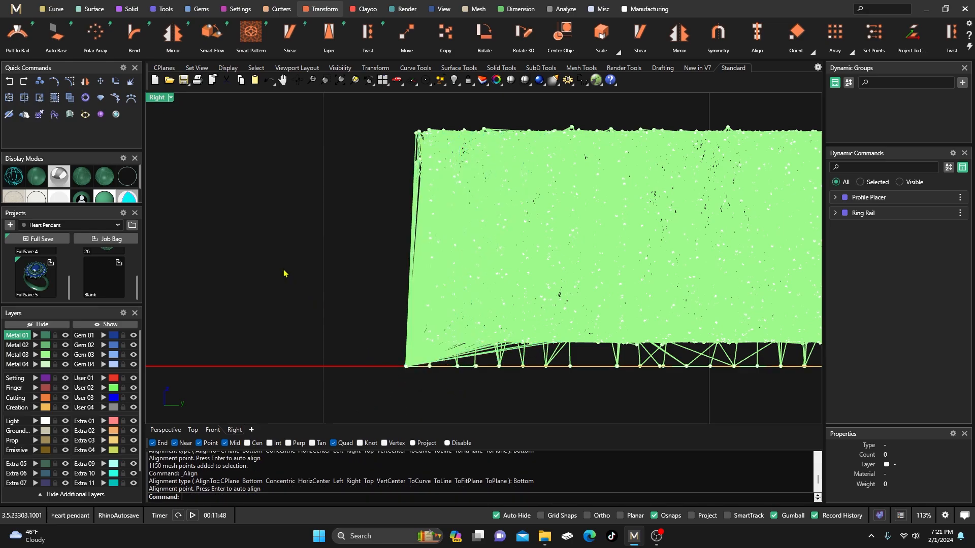
# - In the Right view, align the control points along the strip's right edge with Bottom alignment to the base line's other corner
pyautogui.scroll(-5, 289, 275)
pyautogui.moveTo(509, 366); pyautogui.dragTo(346, 366, button='right')
pyautogui.moveTo(668, 365); pyautogui.dragTo(474, 376, button='right')
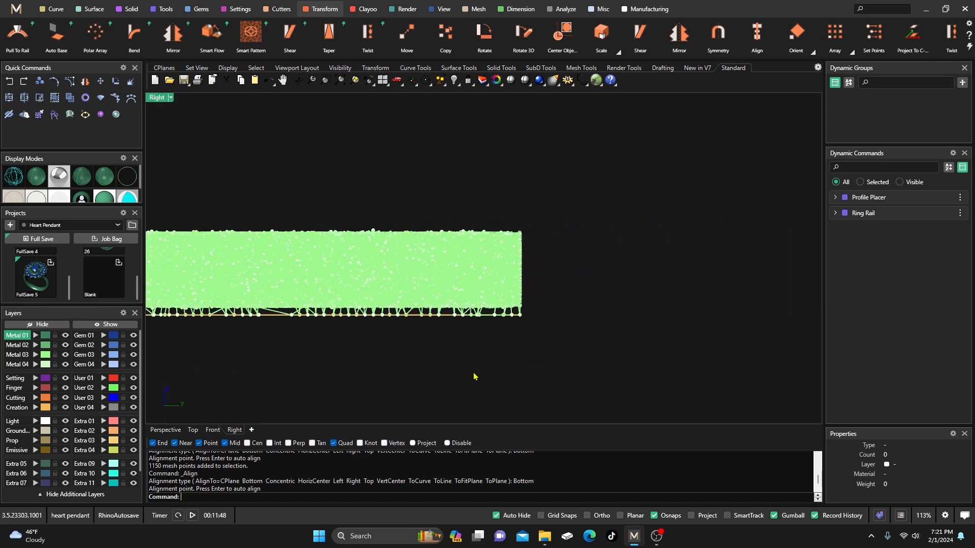
pyautogui.scroll(3, 535, 282)
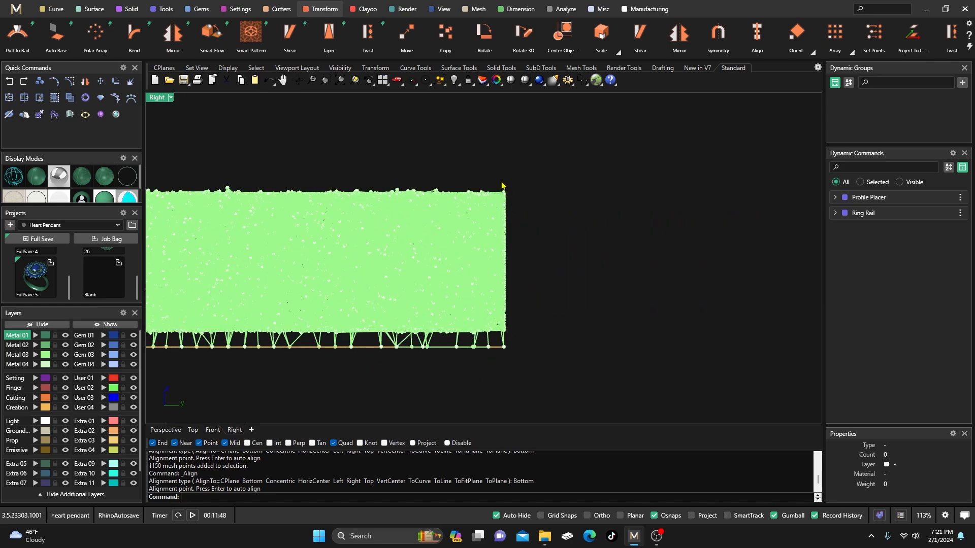
pyautogui.moveTo(500, 182); pyautogui.dragTo(526, 366)
pyautogui.scroll(3, 506, 262)
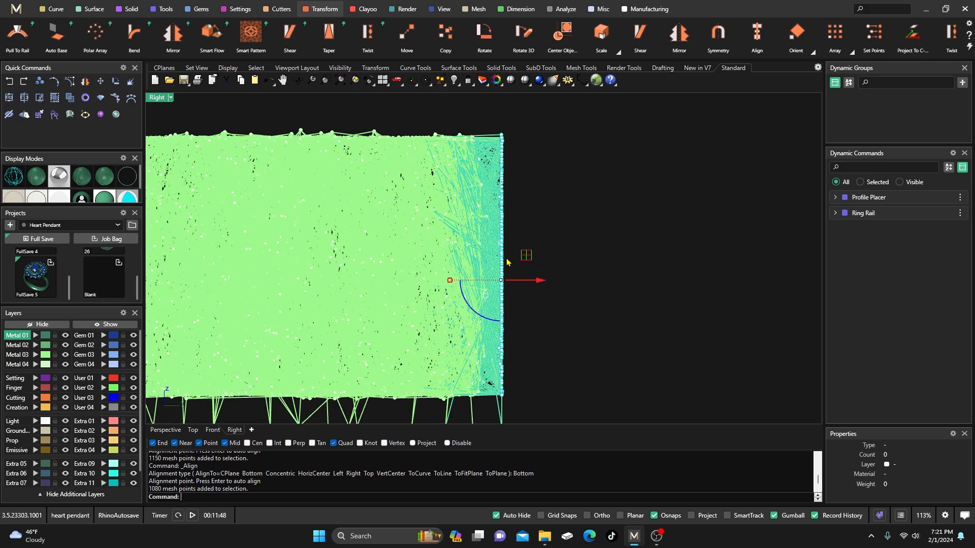
pyautogui.scroll(-2, 508, 229)
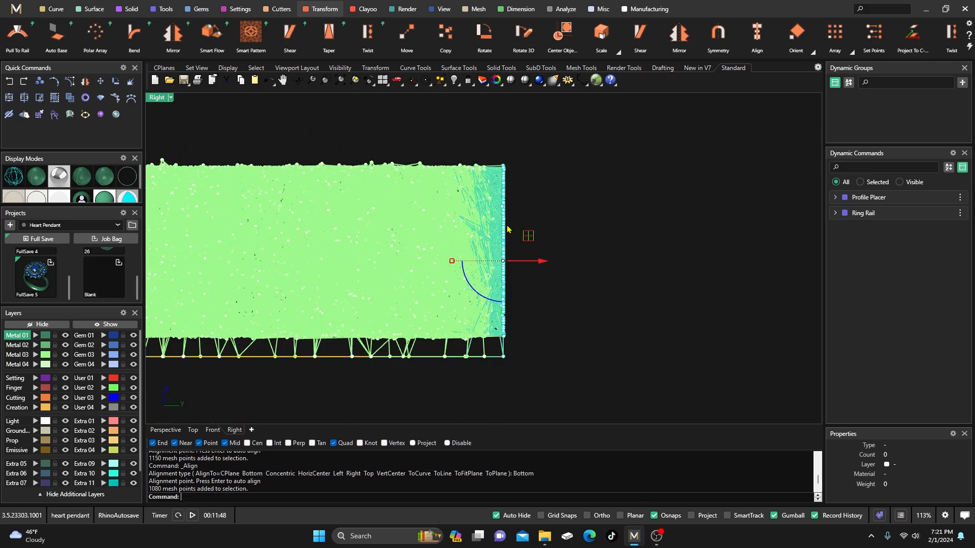
pyautogui.press('Return')
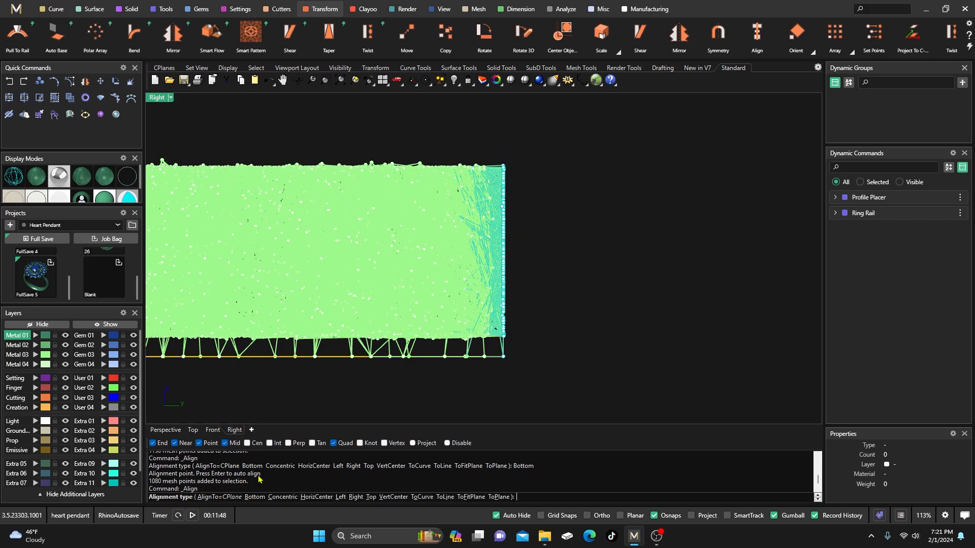
pyautogui.click(255, 497)
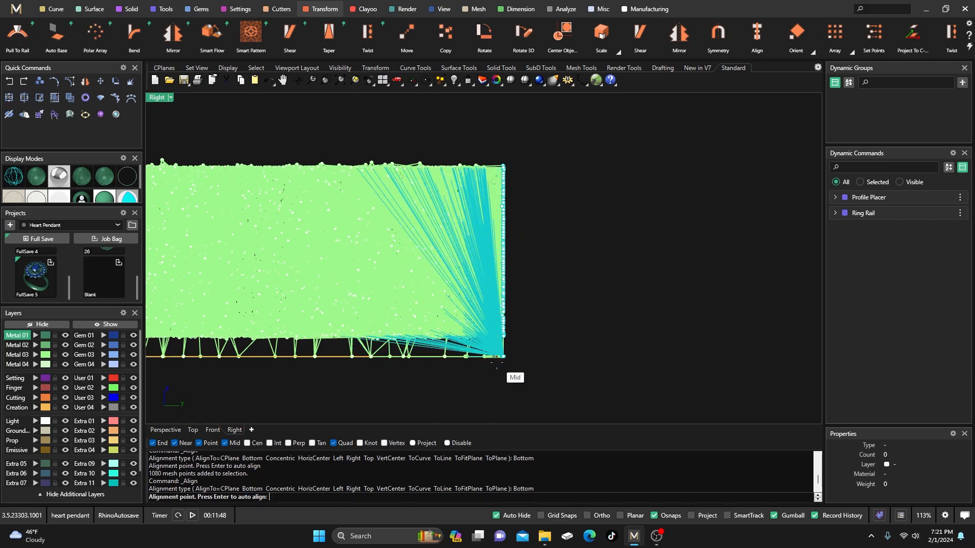
pyautogui.click(496, 361)
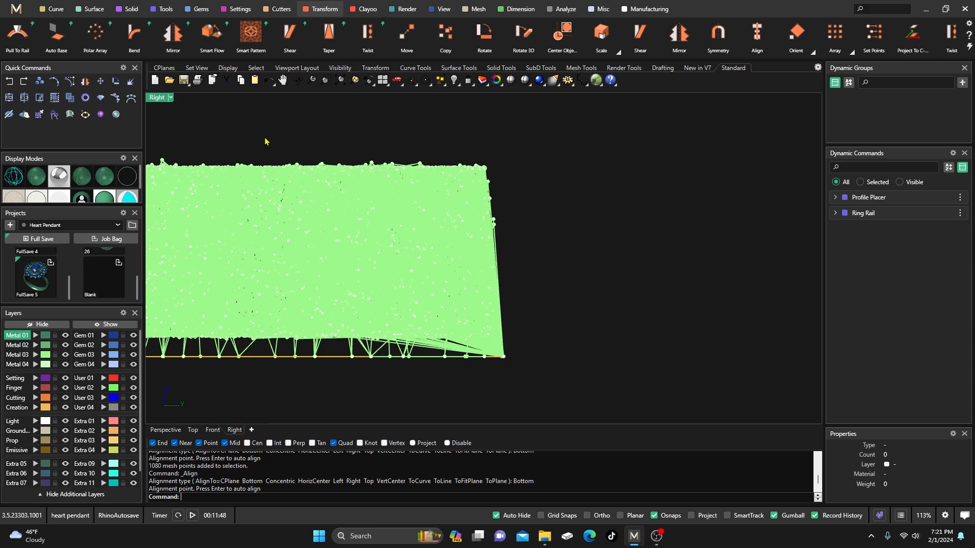
# - Maximize the Perspective viewport, display the model shaded, and turn off the mesh strip's control points
pyautogui.doubleClick(163, 97)
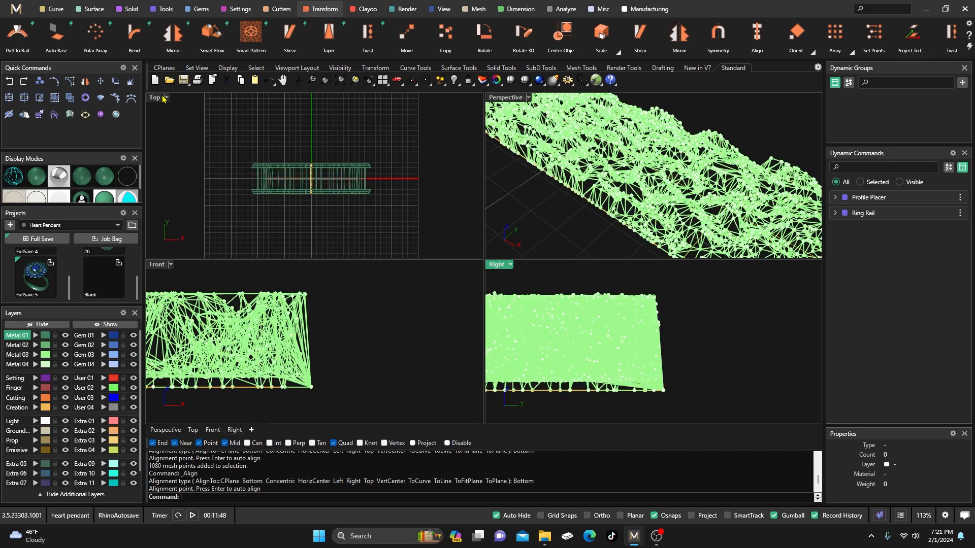
pyautogui.doubleClick(514, 98)
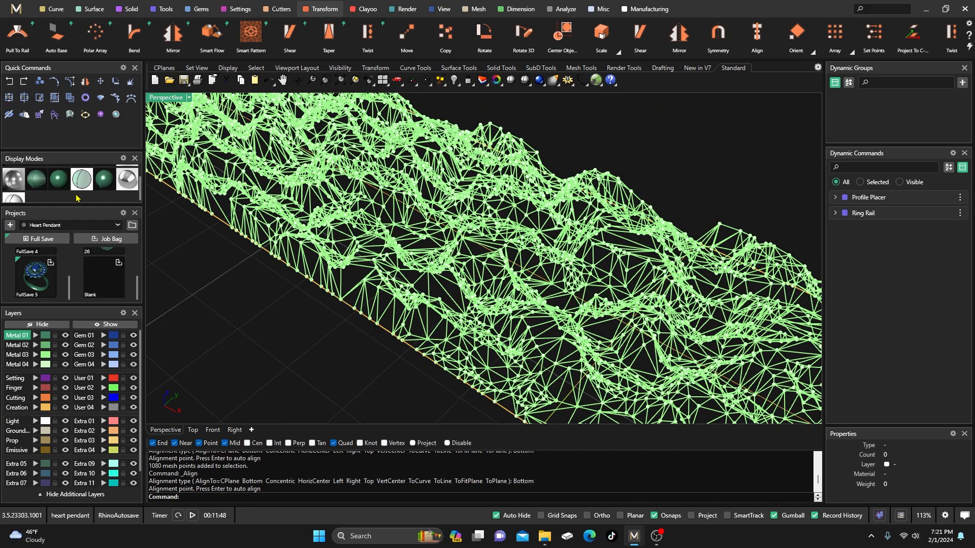
pyautogui.click(61, 181)
pyautogui.moveTo(366, 284)
pyautogui.mouseDown(button='right')
pyautogui.moveTo(394, 261)
pyautogui.moveTo(542, 213)
pyautogui.mouseUp(button='right')
pyautogui.press('Escape')
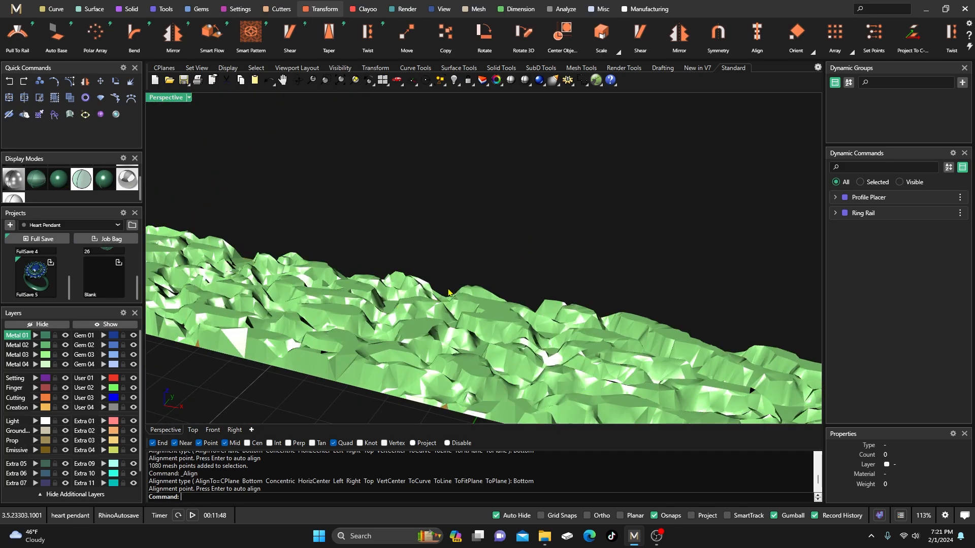
# - Examine the mesh strip's lowered side edges and its position relative to the ring from several angles
pyautogui.scroll(-5, 448, 289)
pyautogui.moveTo(436, 332); pyautogui.dragTo(409, 326, button='right')
pyautogui.scroll(4, 409, 341)
pyautogui.scroll(-3, 386, 339)
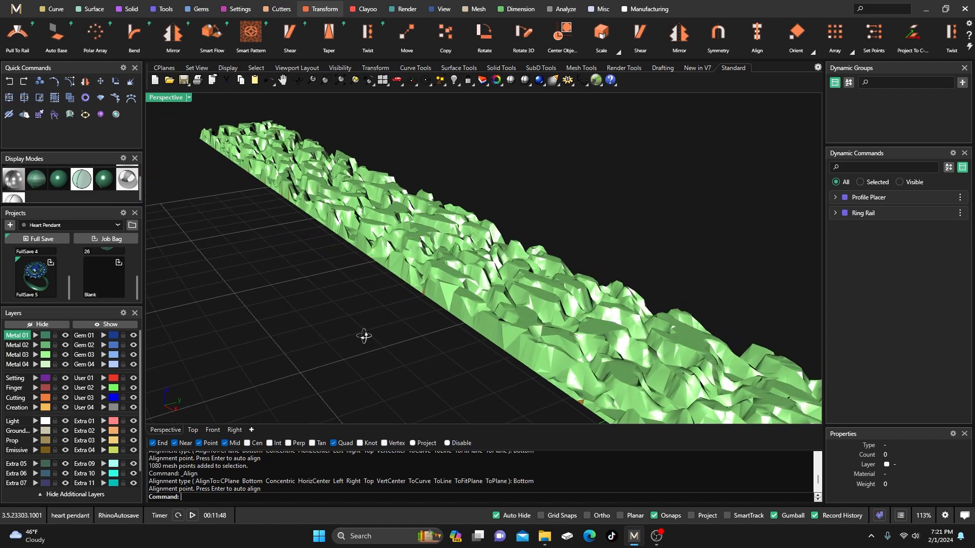
pyautogui.scroll(6, 401, 315)
pyautogui.scroll(-3, 425, 291)
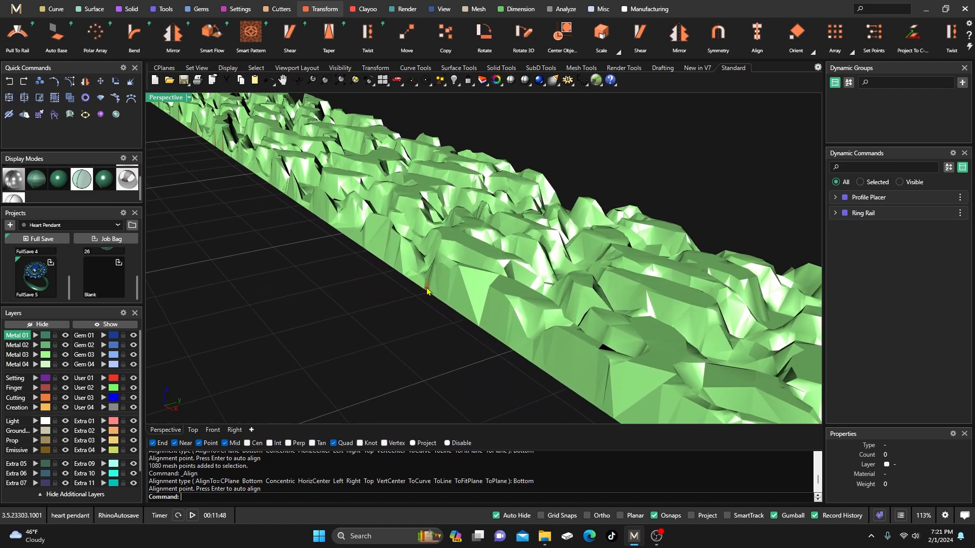
pyautogui.moveTo(413, 348); pyautogui.dragTo(655, 232, button='right')
pyautogui.scroll(-3, 655, 232)
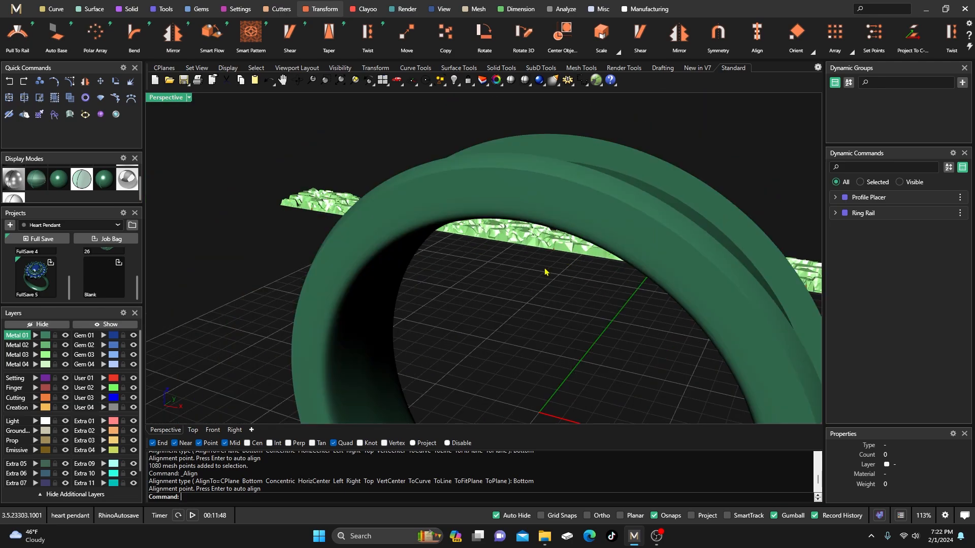
# - Examine the mesh strip's lowered edge up close in the Perspective view and its end profile in the Right view
pyautogui.moveTo(546, 273); pyautogui.dragTo(491, 192, button='right')
pyautogui.scroll(3, 490, 191)
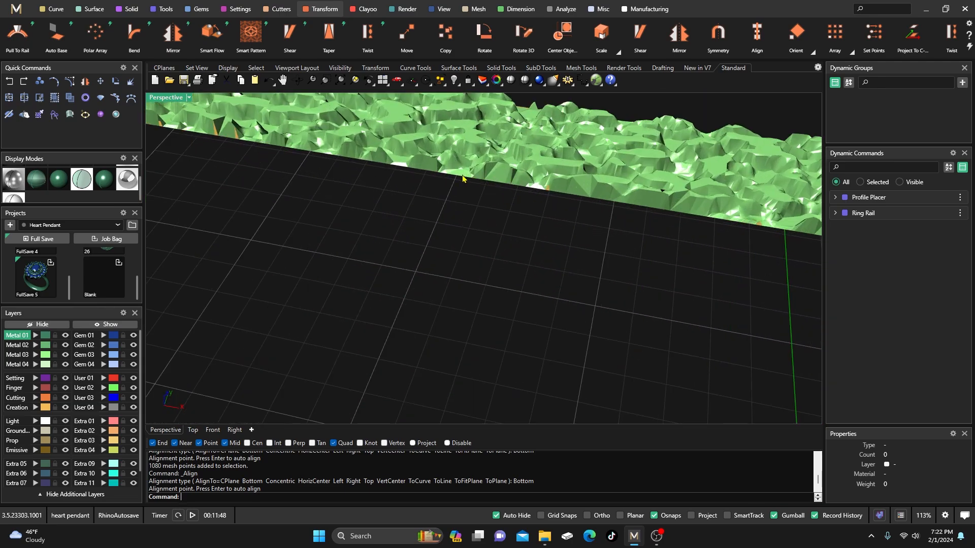
pyautogui.scroll(3, 213, 131)
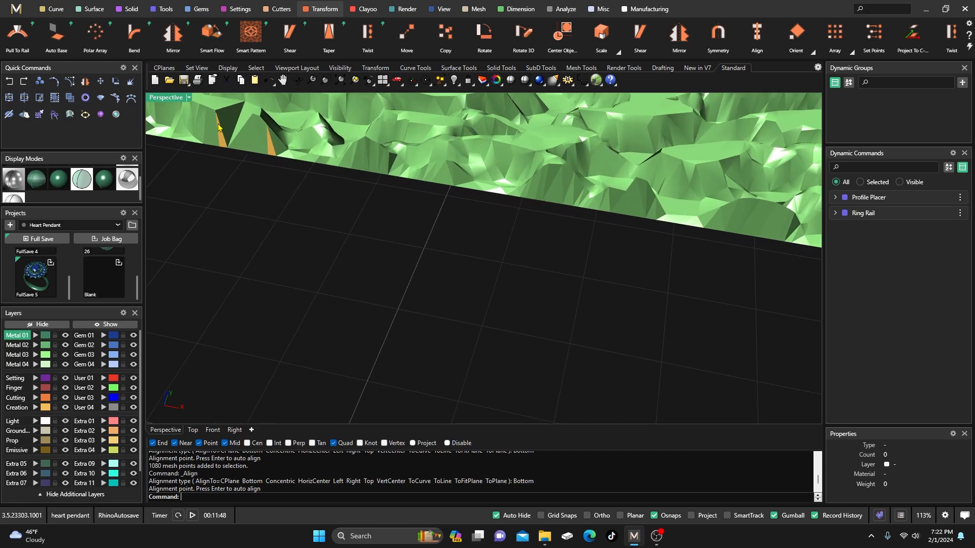
pyautogui.click(270, 152)
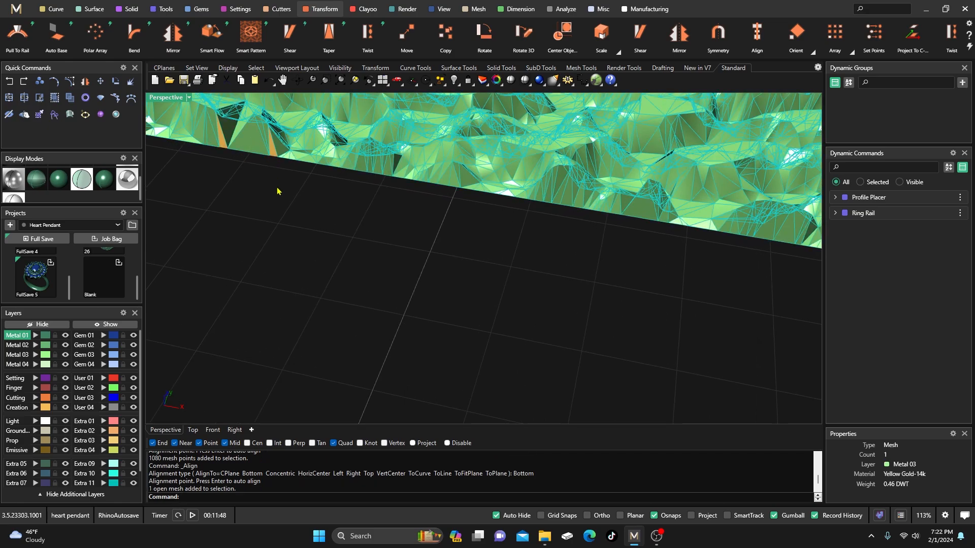
pyautogui.click(286, 212)
pyautogui.doubleClick(168, 98)
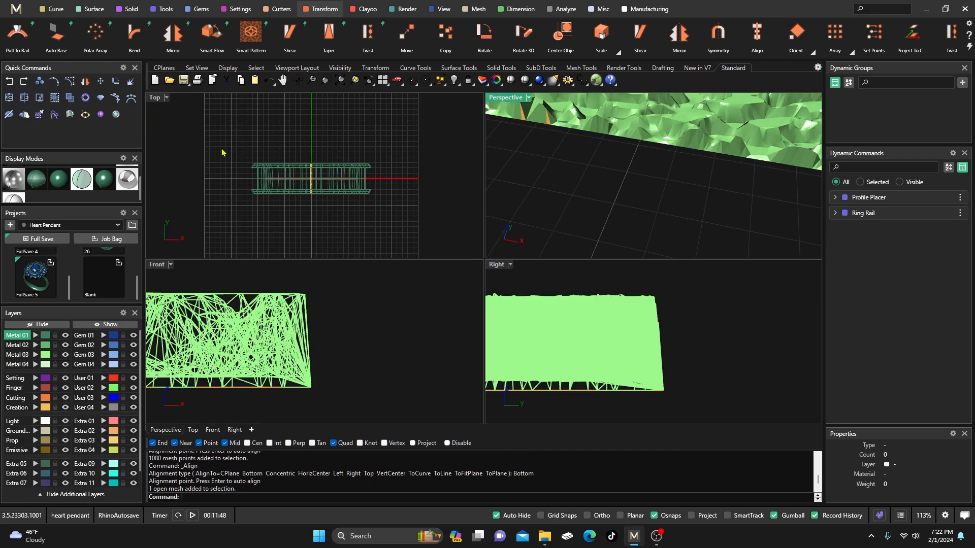
pyautogui.doubleClick(499, 265)
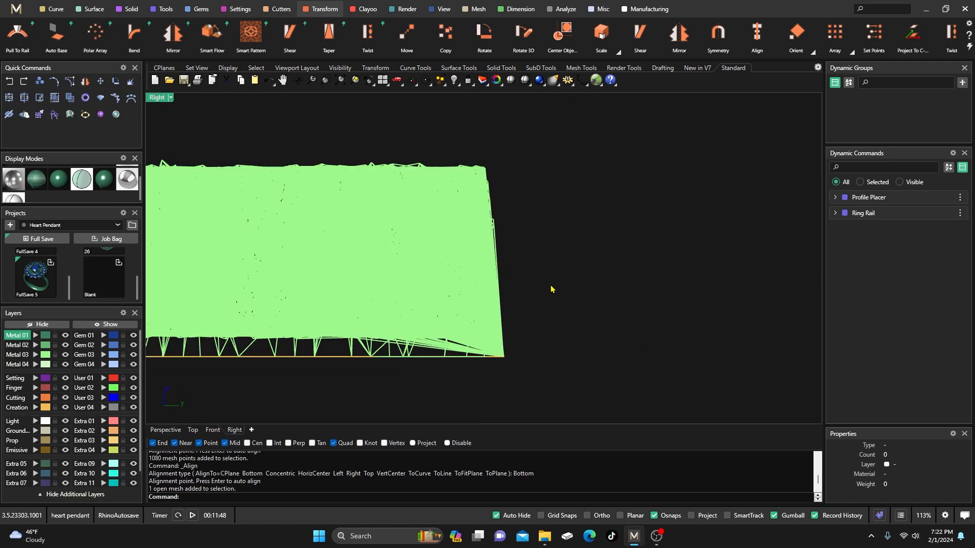
pyautogui.scroll(-5, 551, 290)
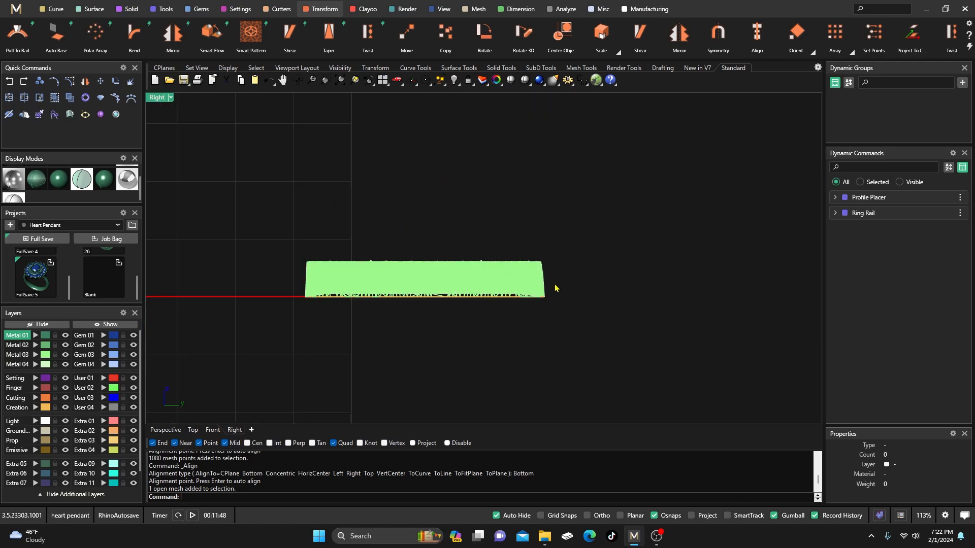
# - Restore the four-viewport layout, display every viewport shaded, and check the strip's lower edge in Perspective
pyautogui.doubleClick(157, 98)
pyautogui.rightClick(383, 144)
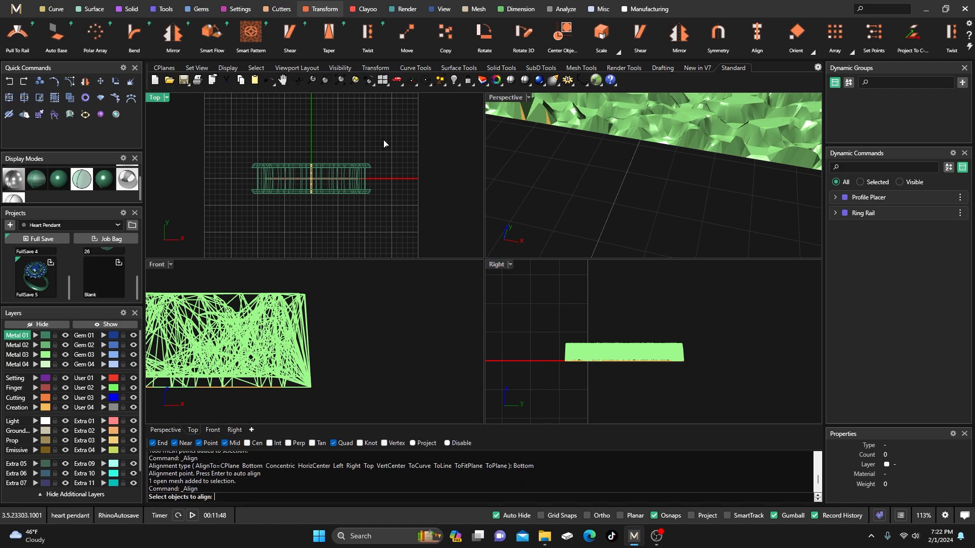
pyautogui.click(59, 180)
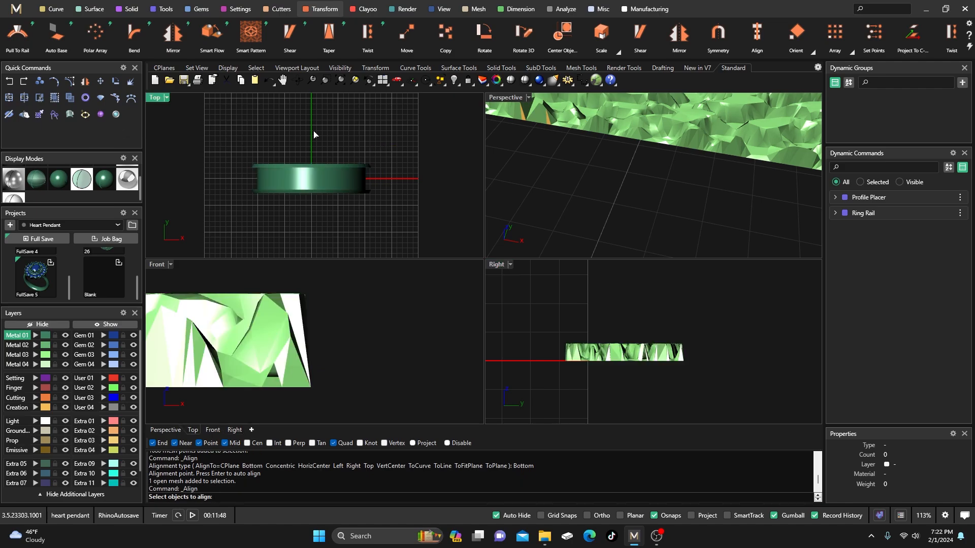
pyautogui.doubleClick(506, 103)
pyautogui.scroll(3, 528, 266)
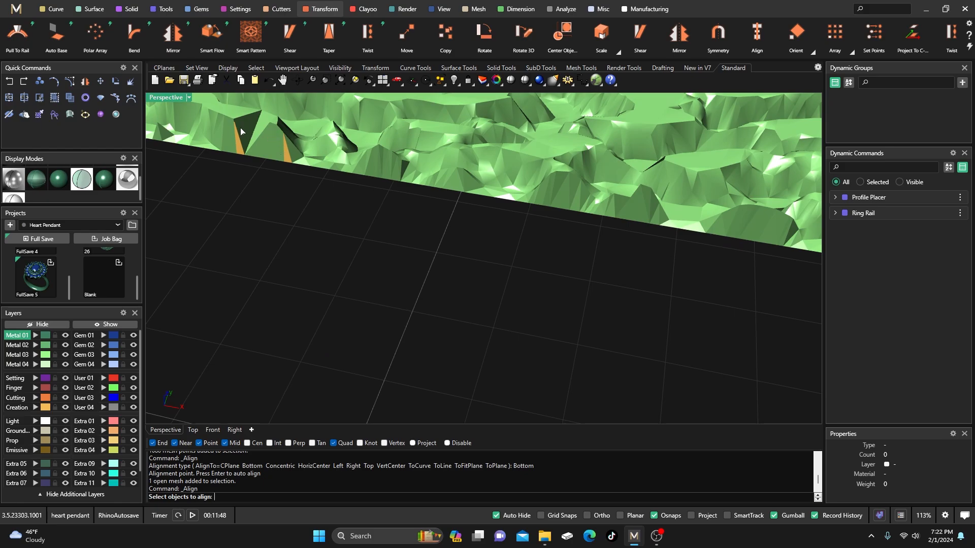
pyautogui.scroll(-5, 417, 276)
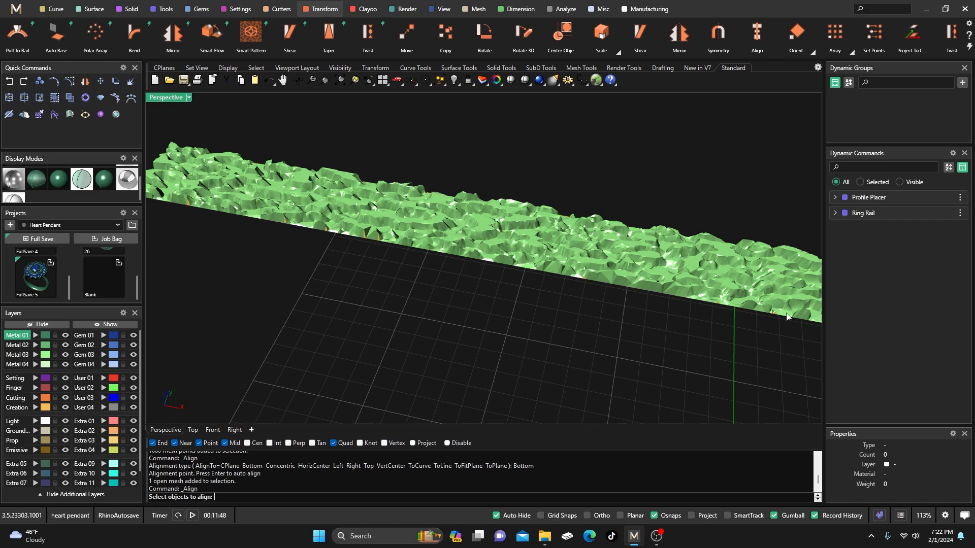
pyautogui.doubleClick(171, 98)
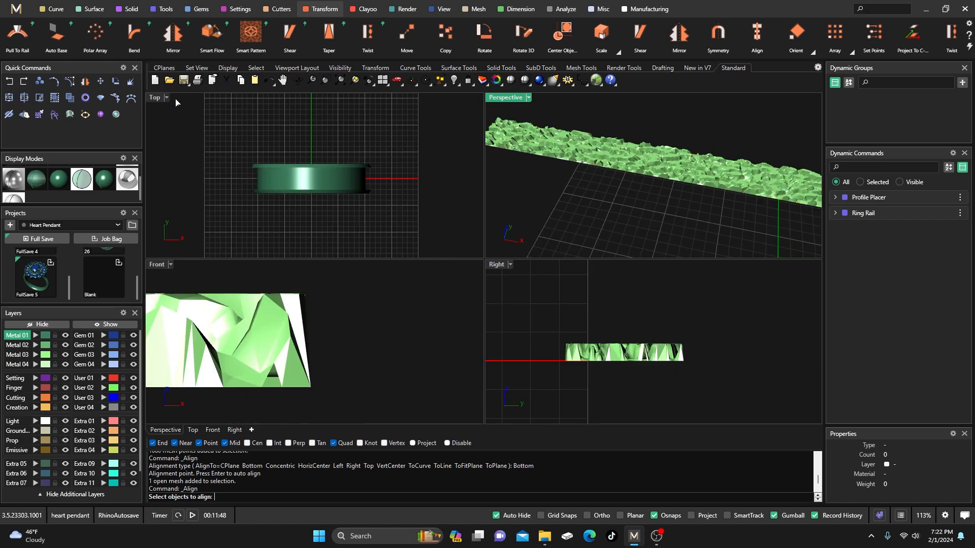
pyautogui.scroll(6, 574, 366)
pyautogui.click(597, 349)
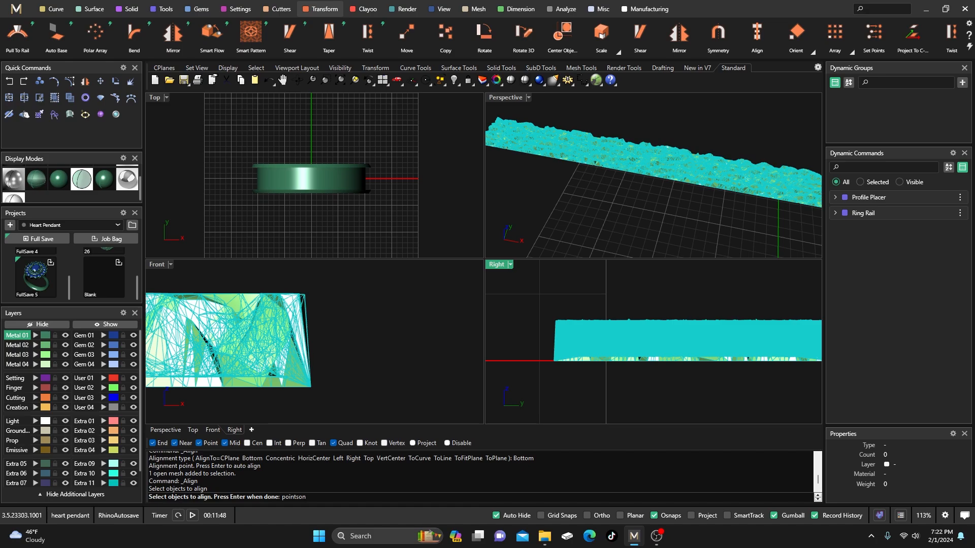
pyautogui.press('Escape')
pyautogui.press('Escape')
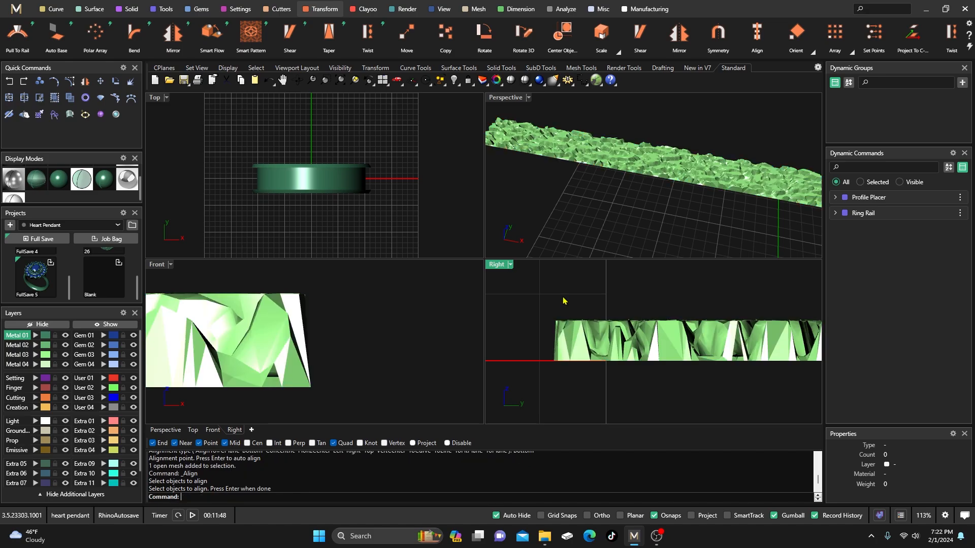
# - Turn on the control points of the mesh strip with PointsOn
pyautogui.click(573, 335)
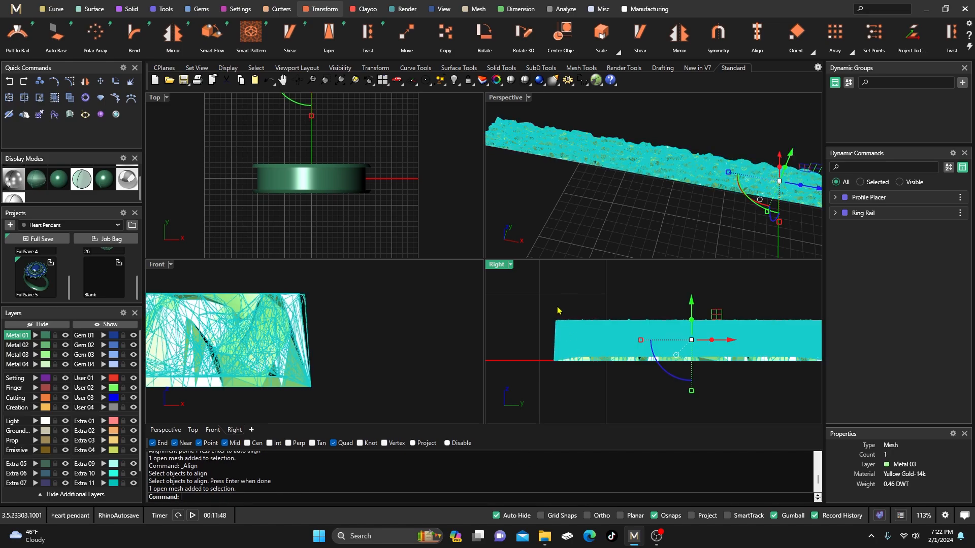
pyautogui.write('PointsOn')
pyautogui.press('Return')
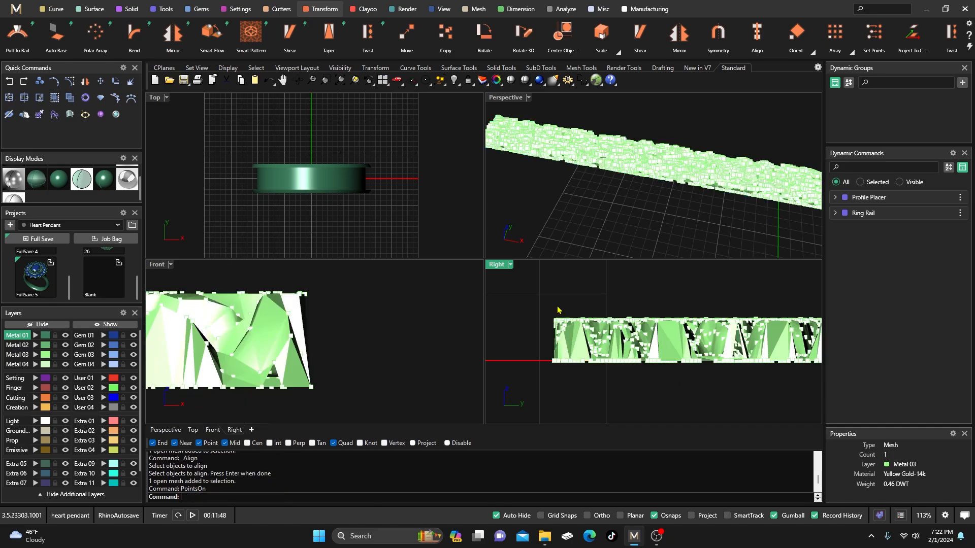
# - In the Right view, align the strip's left-edge control points with Bottom alignment to the base line's corner, and turn the points off
pyautogui.scroll(2, 543, 339)
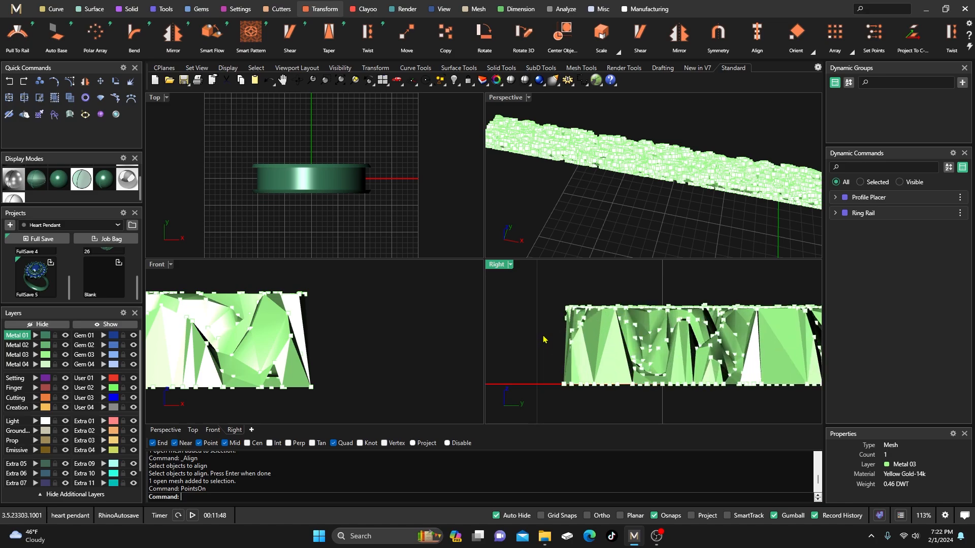
pyautogui.moveTo(550, 297); pyautogui.dragTo(570, 396)
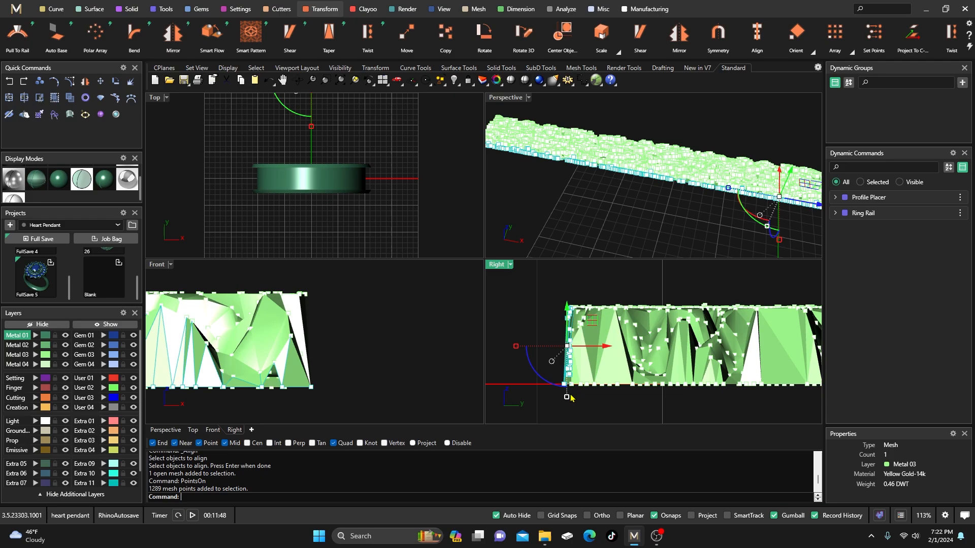
pyautogui.click(757, 34)
pyautogui.click(254, 497)
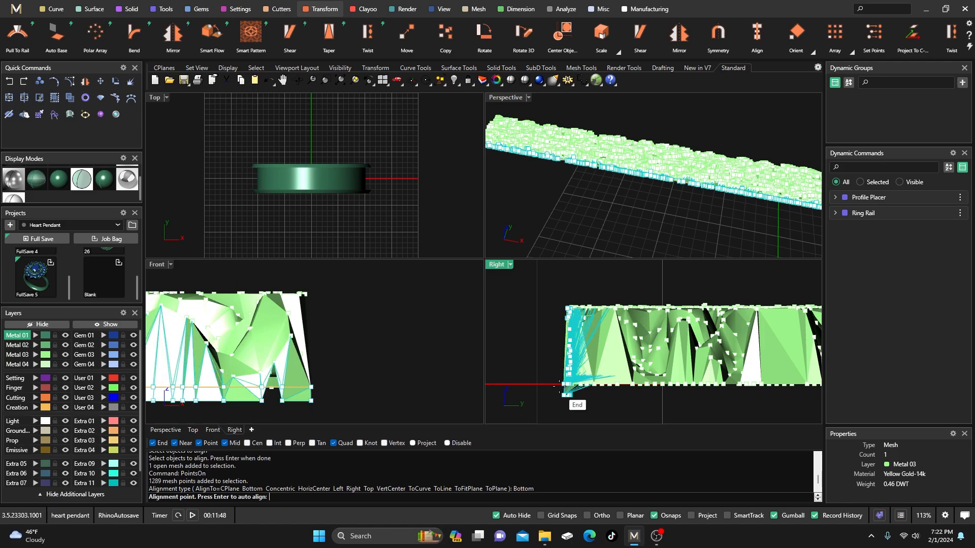
pyautogui.scroll(4, 557, 384)
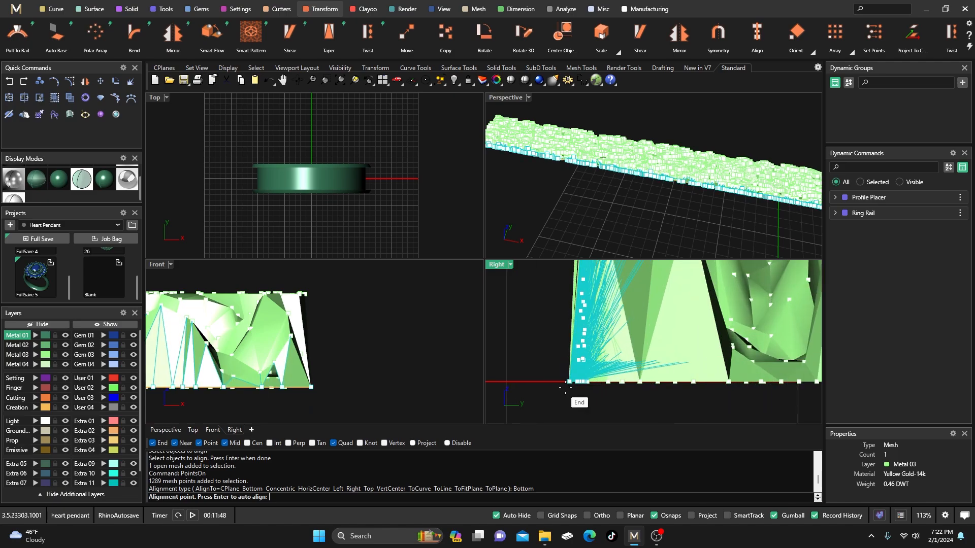
pyautogui.click(568, 381)
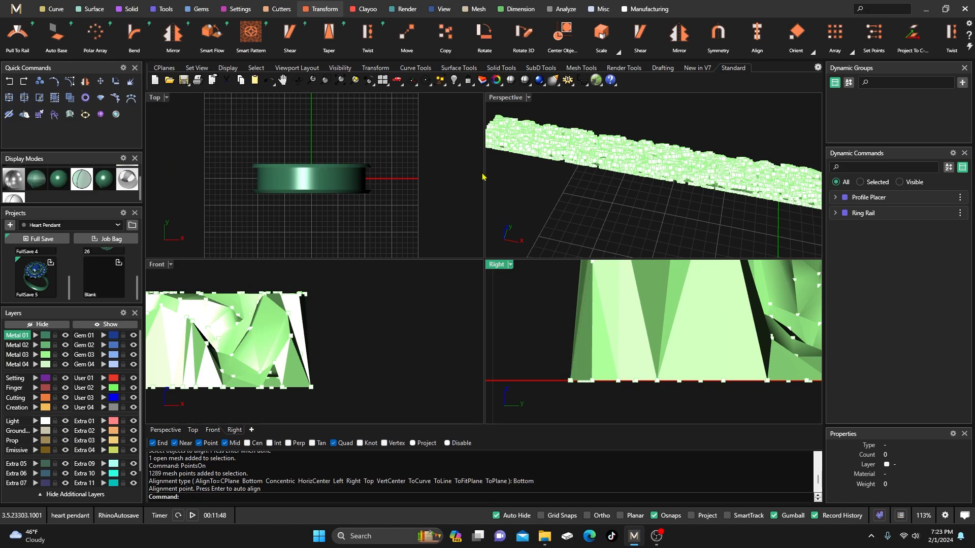
pyautogui.scroll(5, 559, 171)
pyautogui.press('Escape')
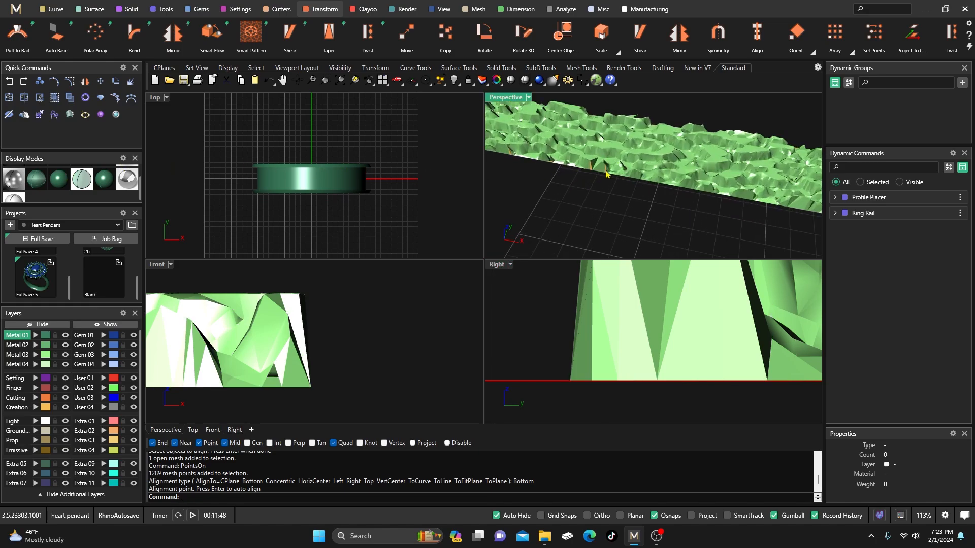
# - Examine the openings along the mesh strip's lower edge, selecting the mesh and the planar surface beneath it to tell them apart
pyautogui.scroll(3, 604, 174)
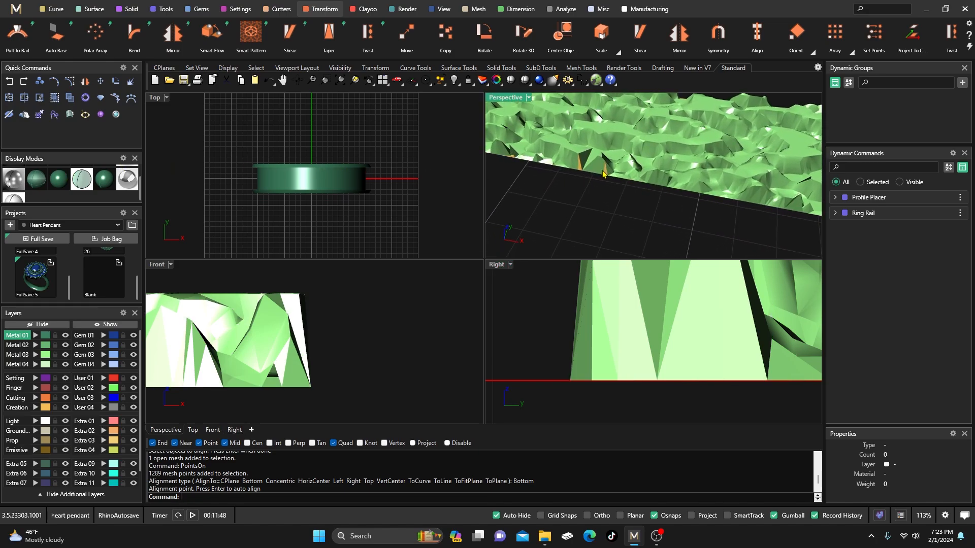
pyautogui.click(597, 169)
pyautogui.scroll(4, 607, 170)
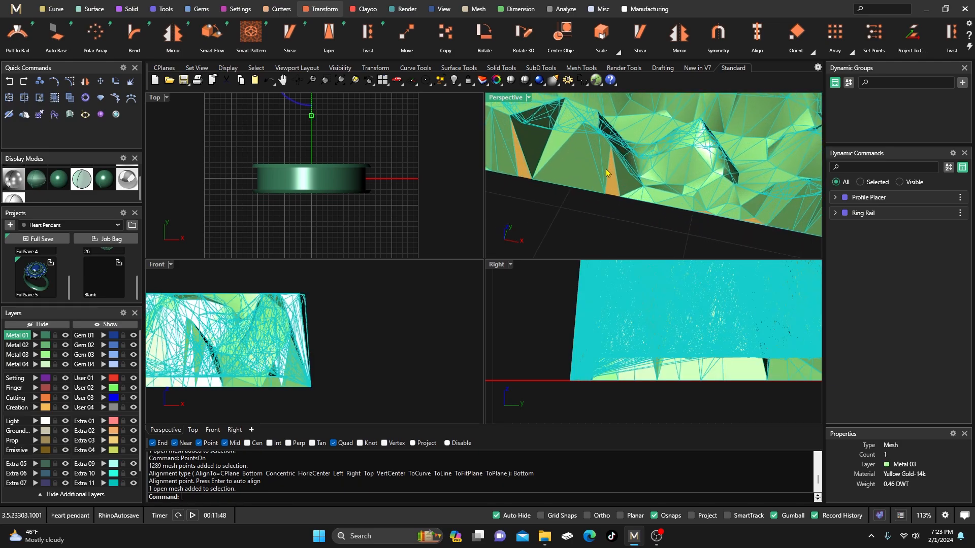
pyautogui.click(613, 176)
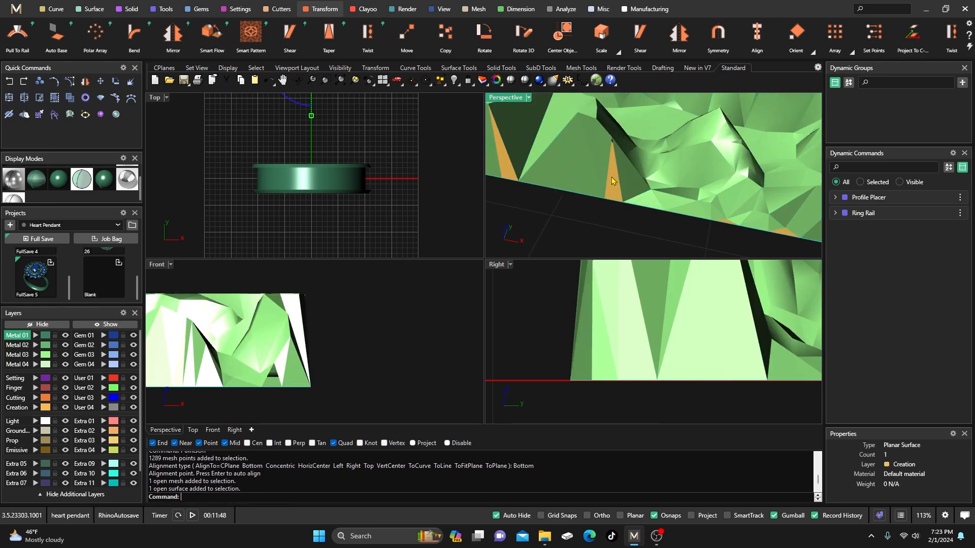
pyautogui.click(612, 197)
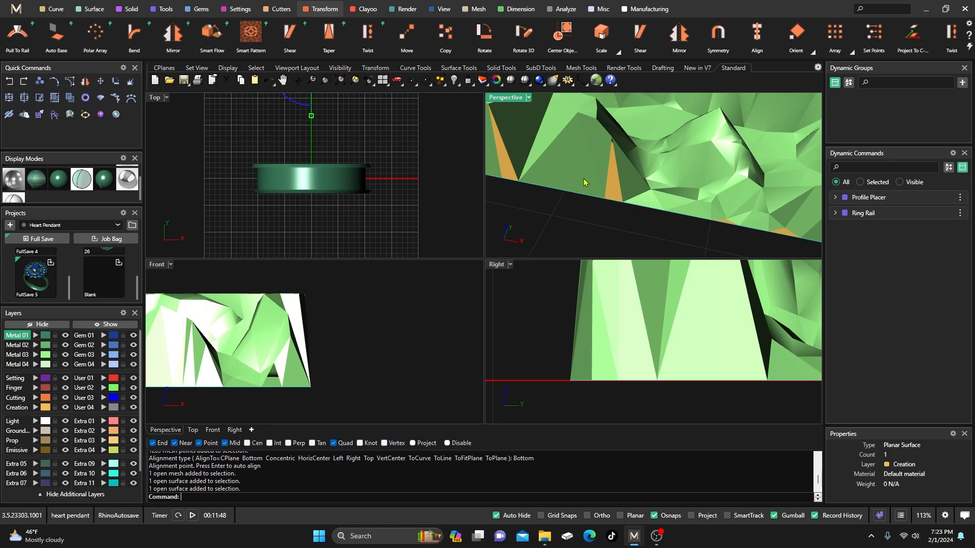
pyautogui.click(599, 190)
pyautogui.press('Escape')
pyautogui.click(614, 191)
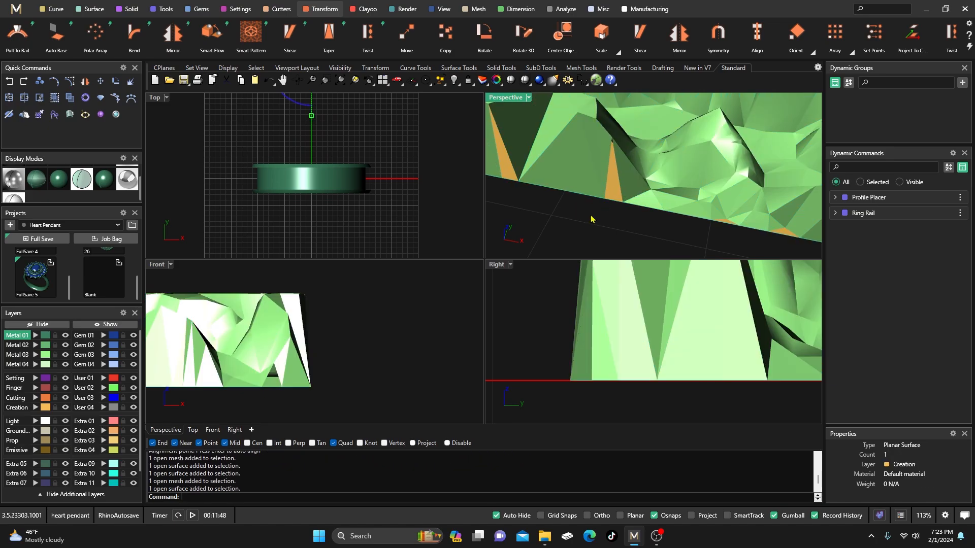
pyautogui.press('Escape')
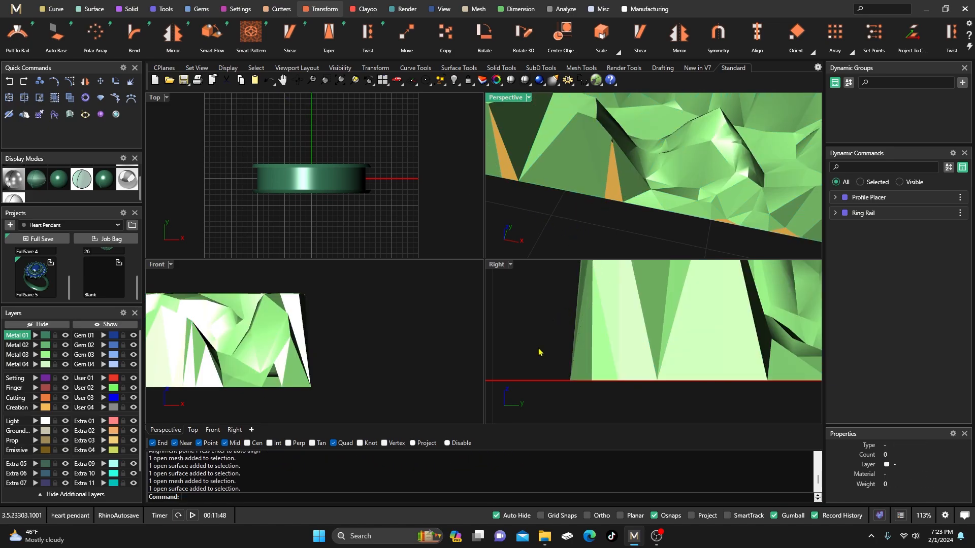
# - Reselect the mesh strip in the Right view and show its control points again with PointsOn
pyautogui.scroll(-3, 538, 352)
pyautogui.click(573, 329)
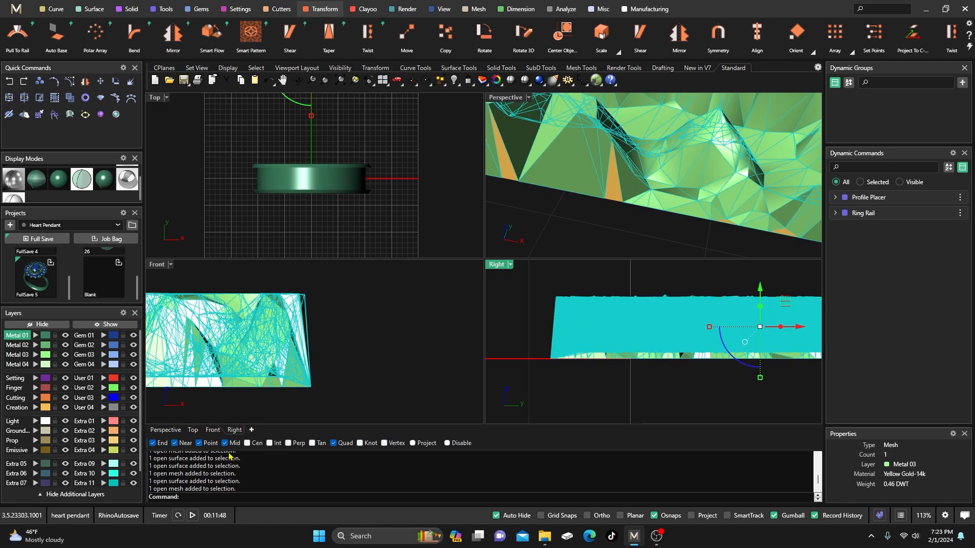
pyautogui.rightClick(215, 504)
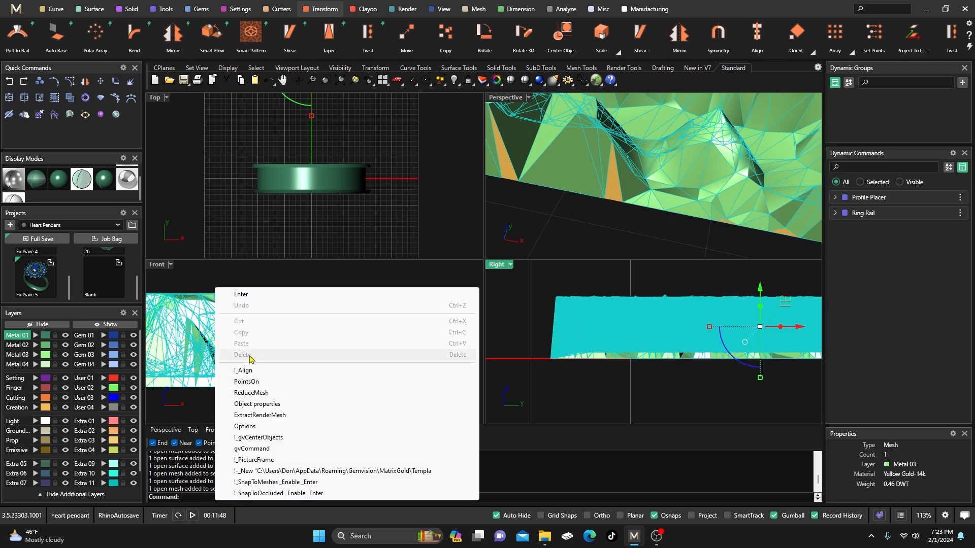
pyautogui.click(246, 381)
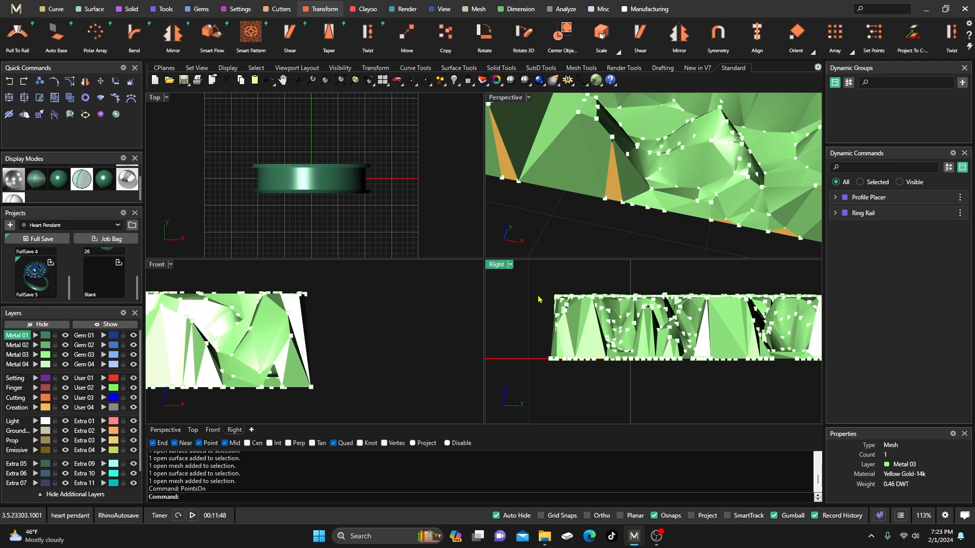
# - Align a wider band of the strip's left-edge control points with Bottom alignment to the base line's corner, and hide the points
pyautogui.moveTo(545, 299); pyautogui.dragTo(560, 377)
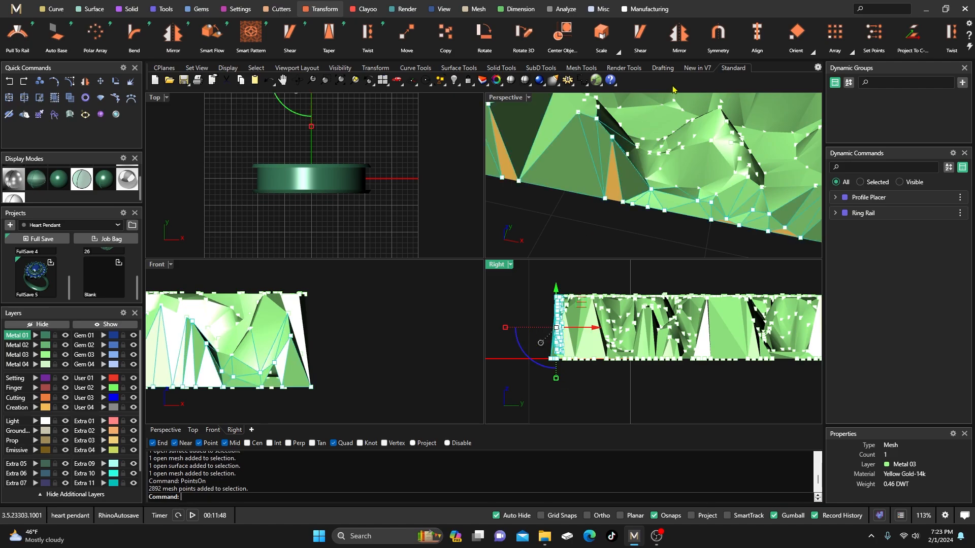
pyautogui.click(757, 35)
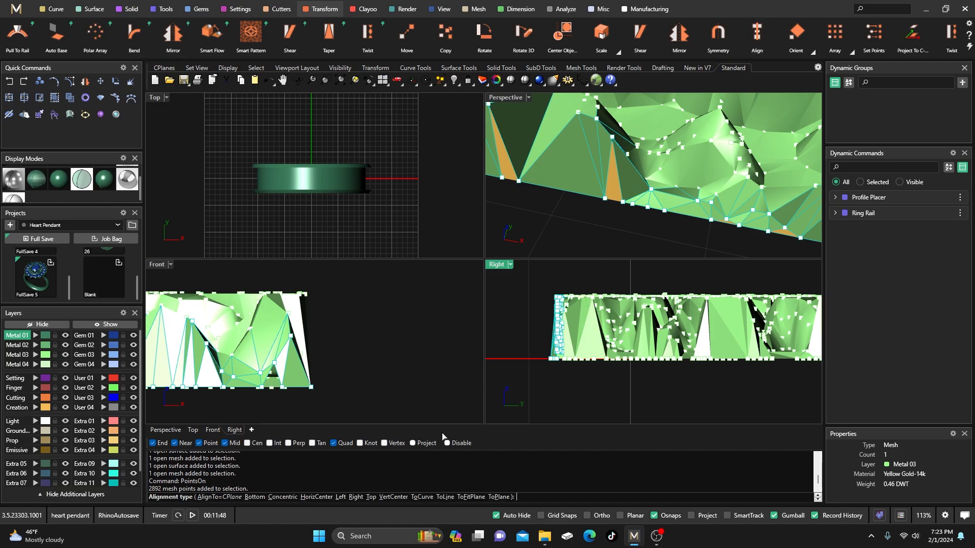
pyautogui.click(255, 497)
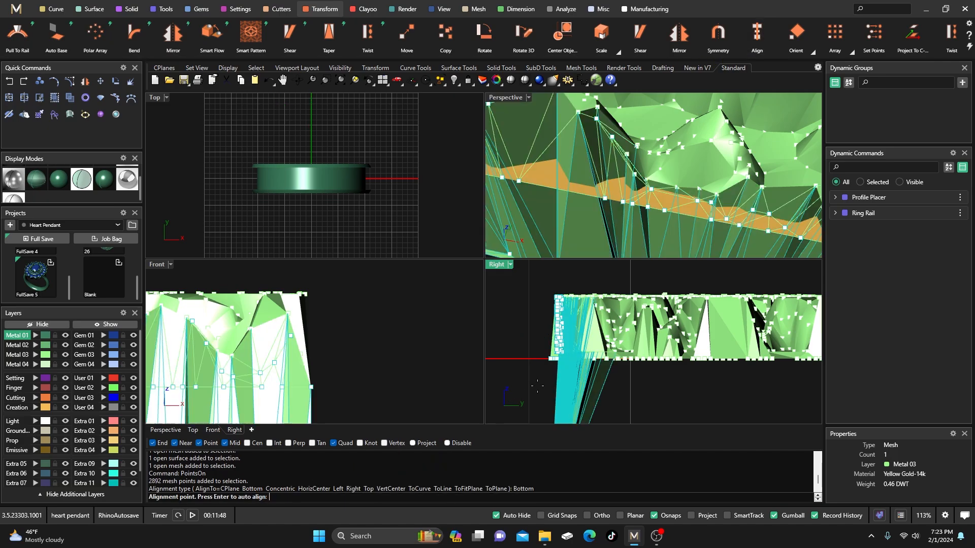
pyautogui.click(551, 359)
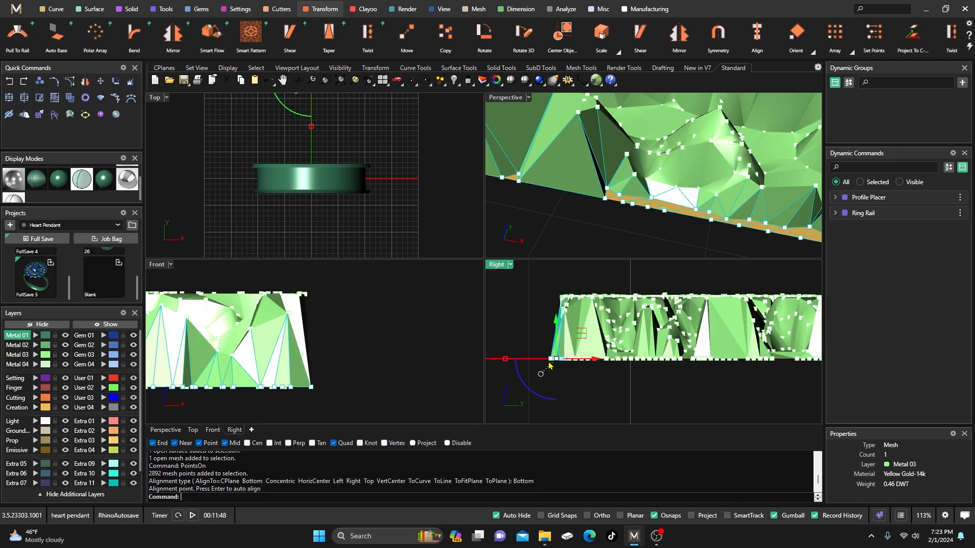
pyautogui.click(541, 244)
pyautogui.moveTo(551, 223); pyautogui.dragTo(609, 194, button='right')
pyautogui.press('Escape')
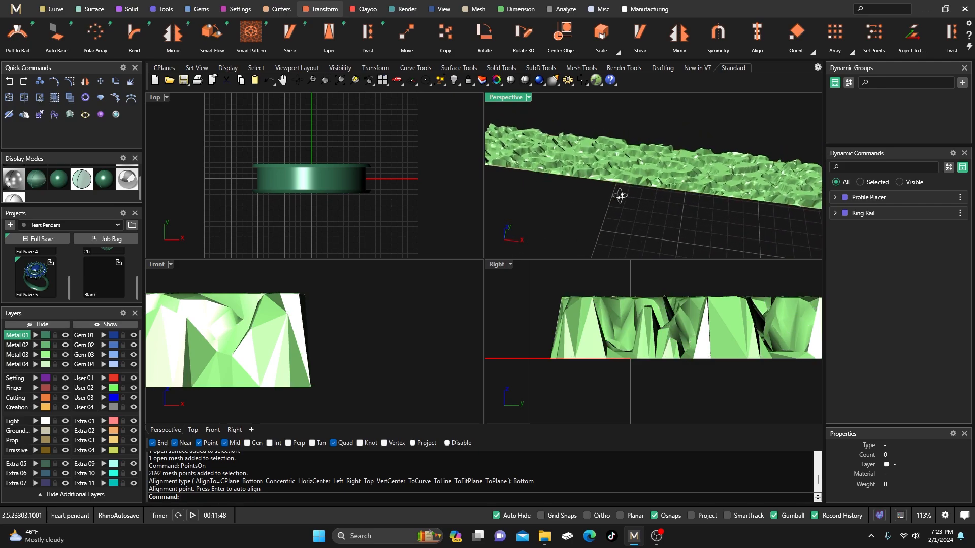
# - Examine both long lower edges of the mesh strip in the Perspective view for remaining side gaps
pyautogui.scroll(3, 597, 182)
pyautogui.scroll(-8, 625, 211)
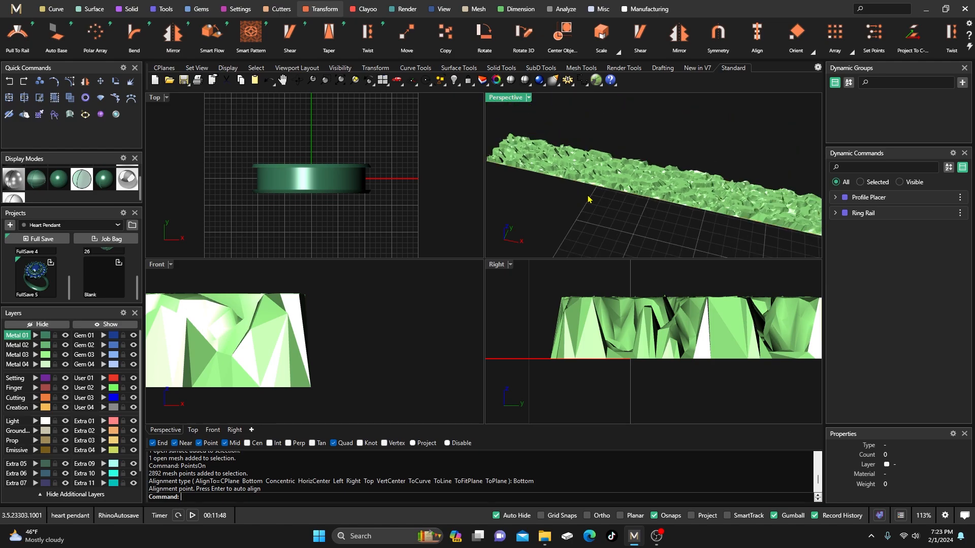
pyautogui.scroll(5, 625, 211)
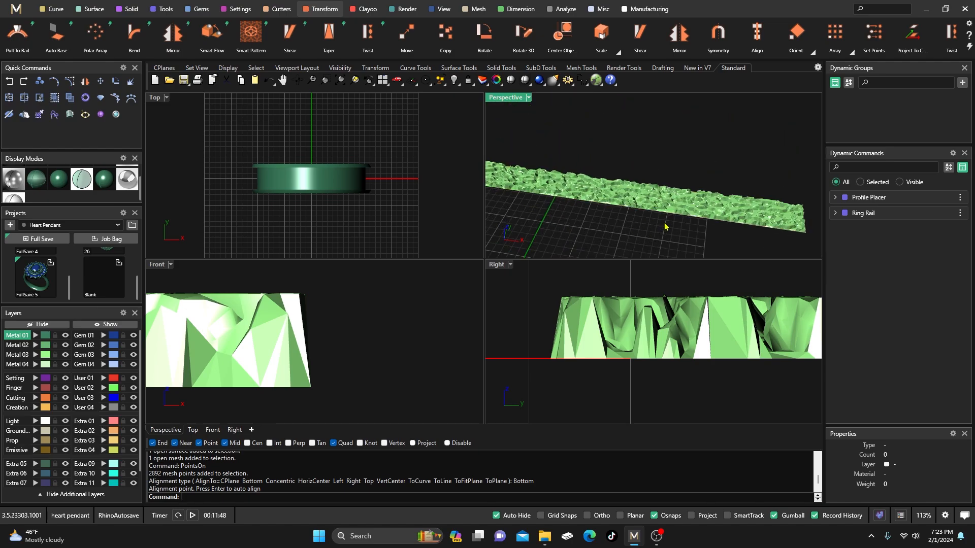
pyautogui.moveTo(651, 213); pyautogui.dragTo(578, 218, button='right')
pyautogui.scroll(3, 577, 203)
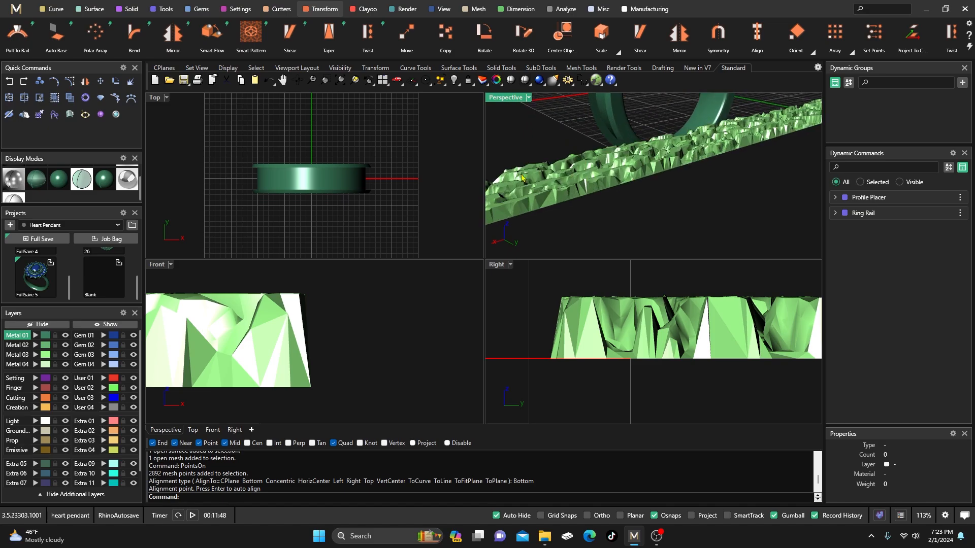
pyautogui.doubleClick(503, 98)
pyautogui.scroll(-6, 446, 261)
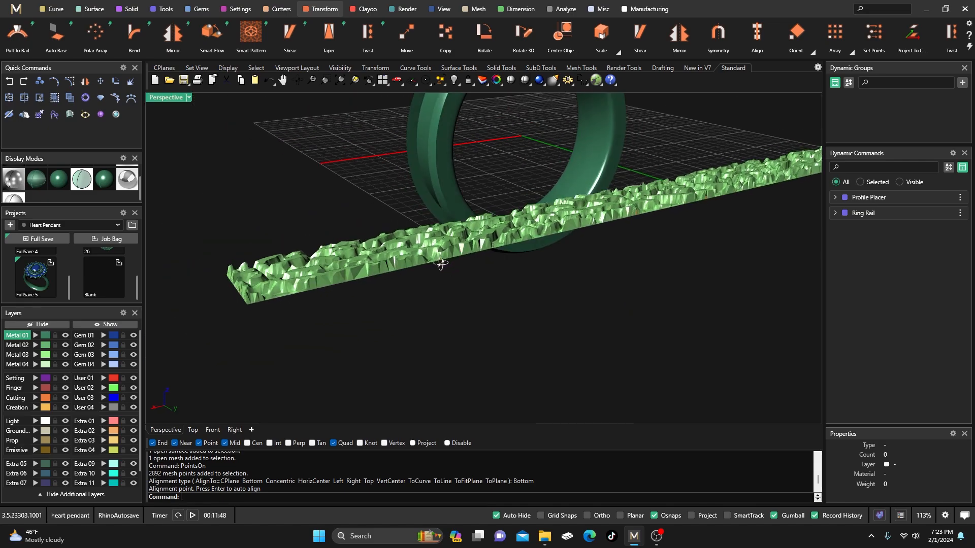
pyautogui.scroll(5, 462, 261)
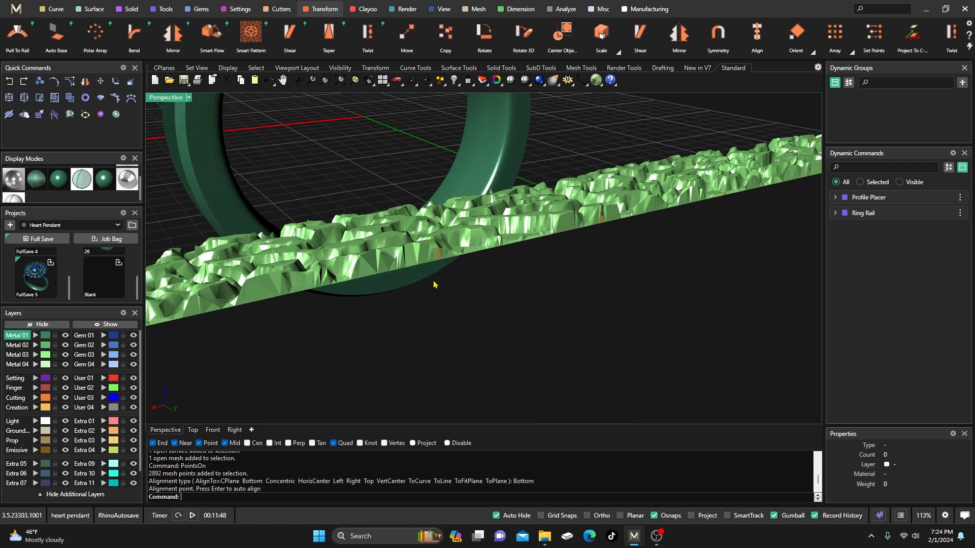
pyautogui.scroll(-2, 447, 286)
# - Select the mesh strip in the Right view and show its control points with PointsOn, framing its right edge
pyautogui.doubleClick(170, 98)
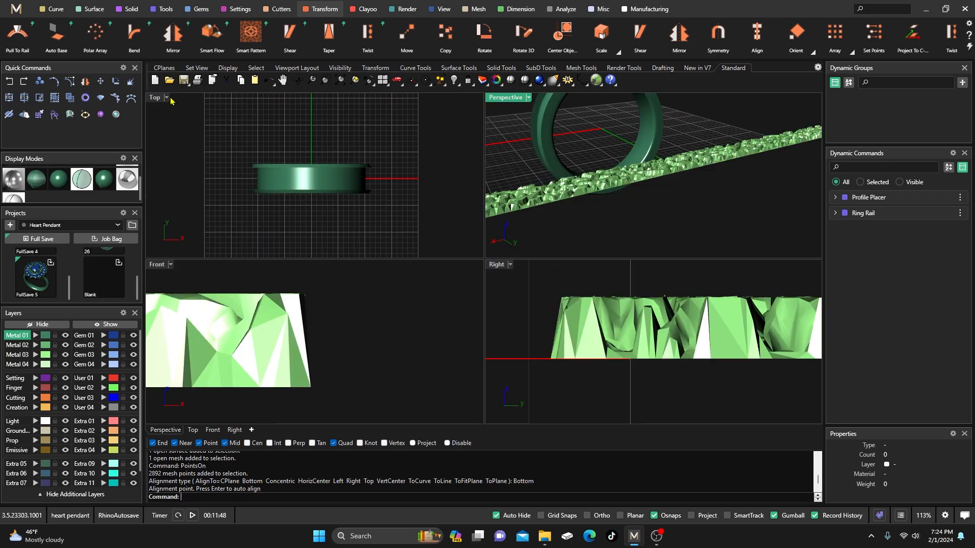
pyautogui.scroll(2, 686, 290)
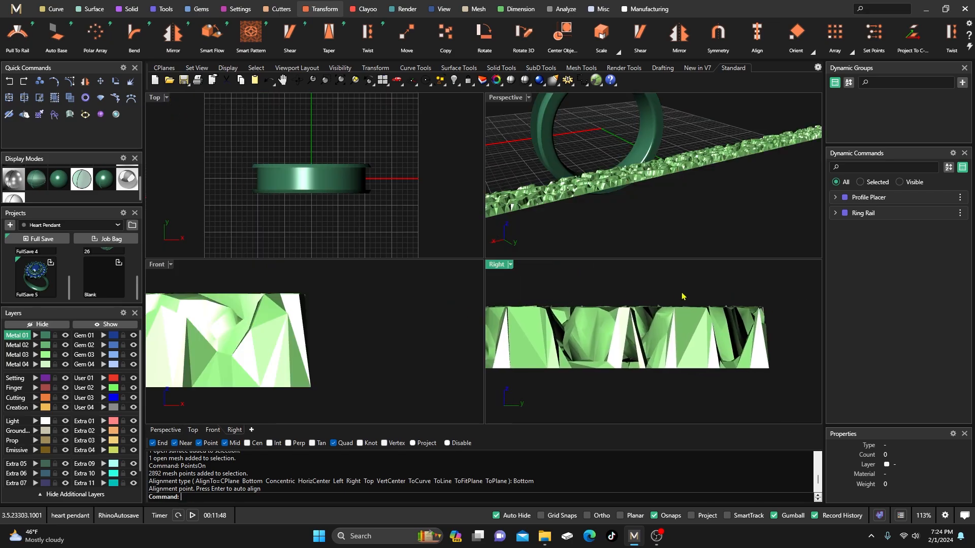
pyautogui.moveTo(681, 289); pyautogui.dragTo(599, 298, button='right')
pyautogui.click(615, 334)
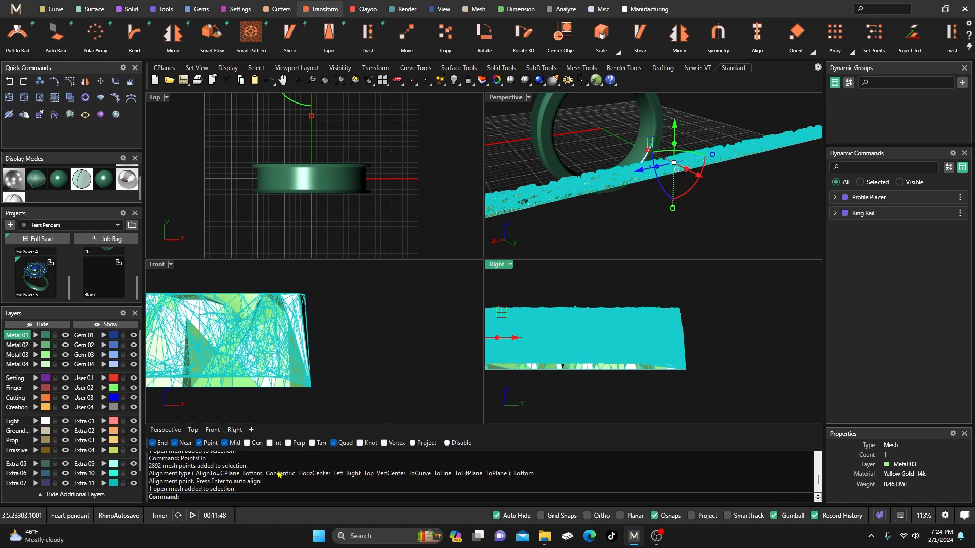
pyautogui.rightClick(222, 504)
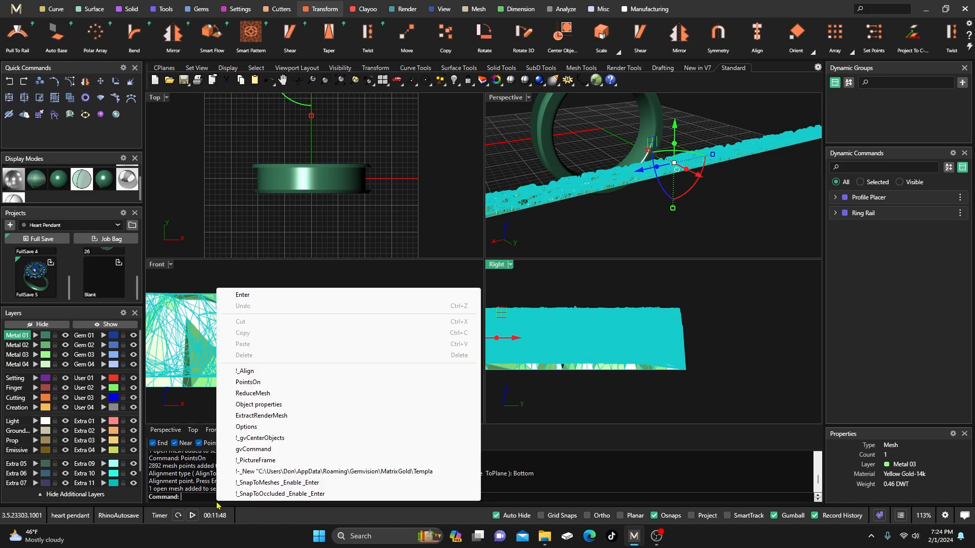
pyautogui.click(253, 383)
pyautogui.scroll(2, 683, 307)
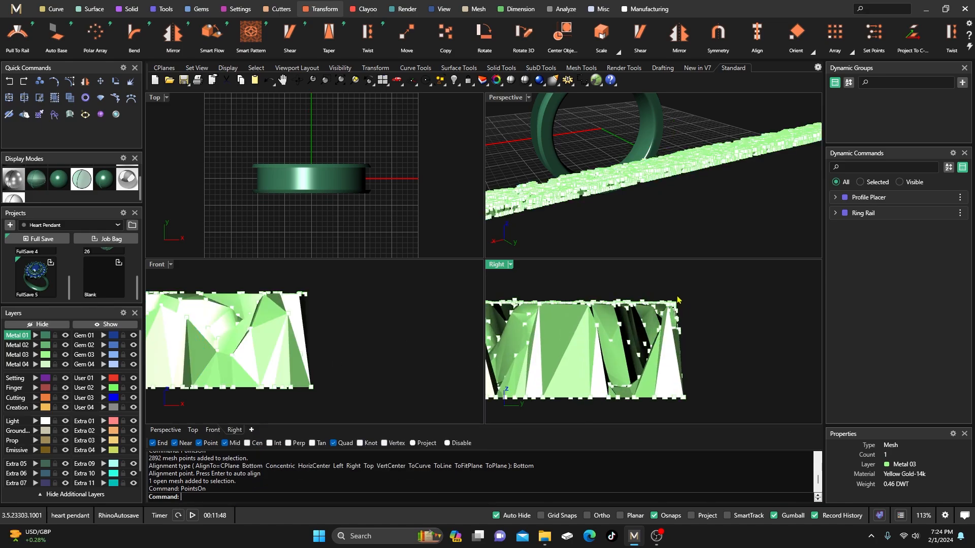
# - Align the strip's right-edge control points with Bottom alignment to the base line's corner, and turn the points off
pyautogui.moveTo(673, 297); pyautogui.dragTo(694, 414)
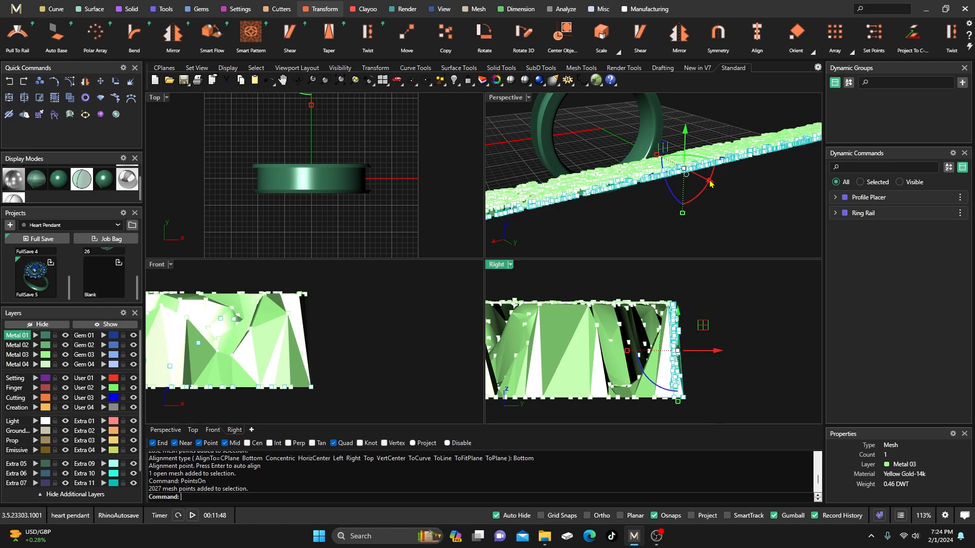
pyautogui.click(757, 33)
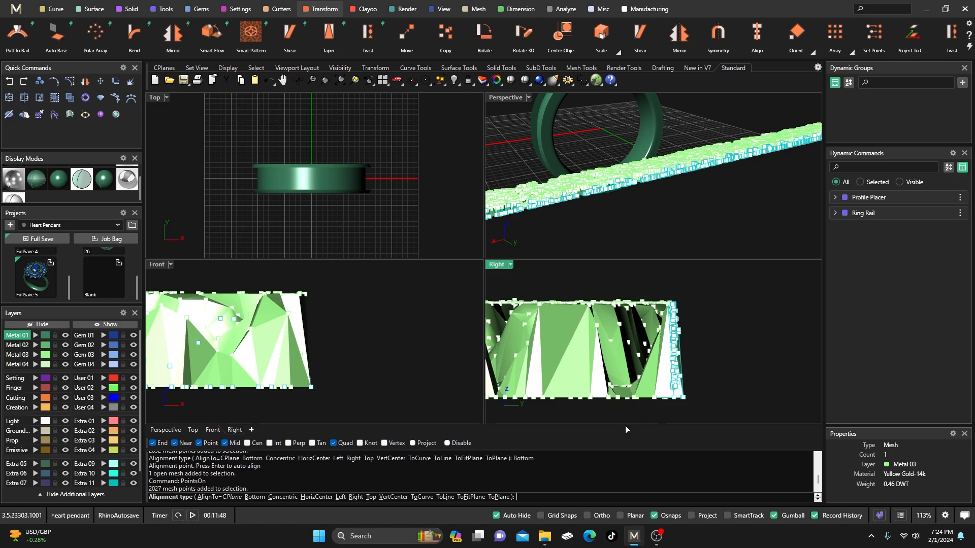
pyautogui.click(254, 497)
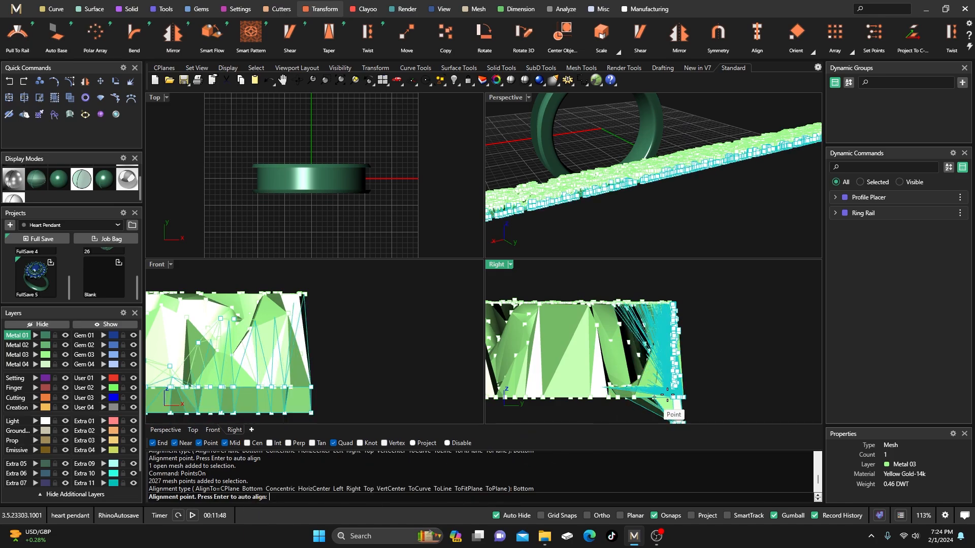
pyautogui.click(685, 409)
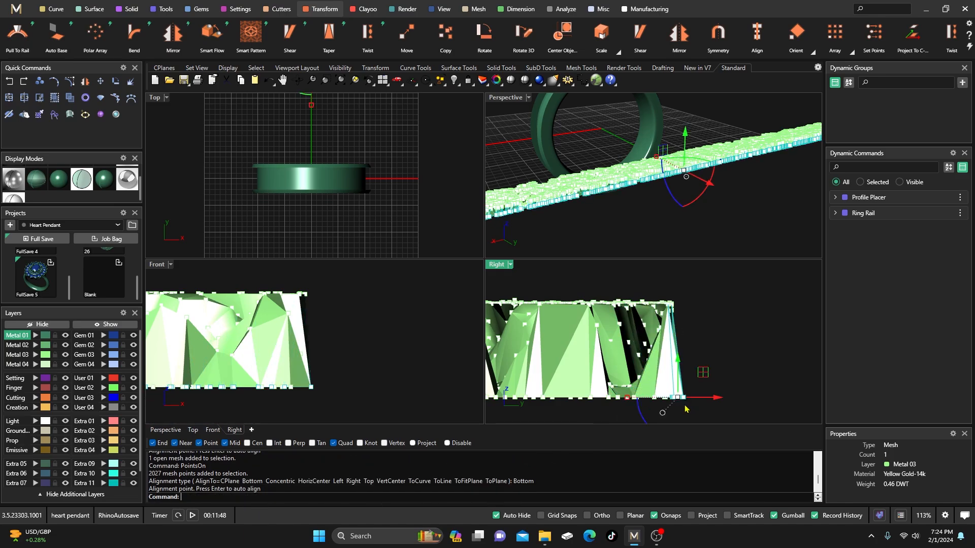
pyautogui.click(718, 308)
pyautogui.press('Escape')
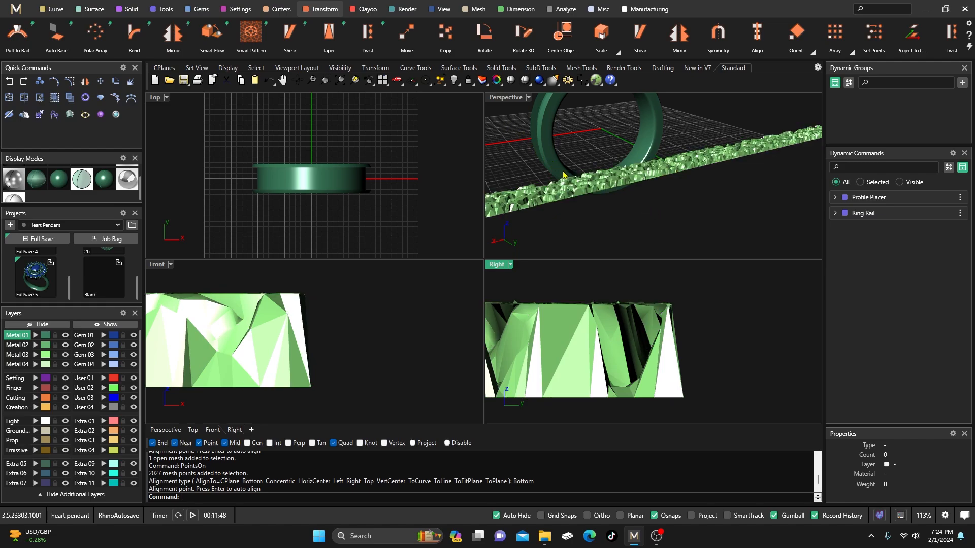
# - Inspect the just-aligned long side of the mesh strip up close in Perspective for openings above the base surface
pyautogui.scroll(10, 640, 186)
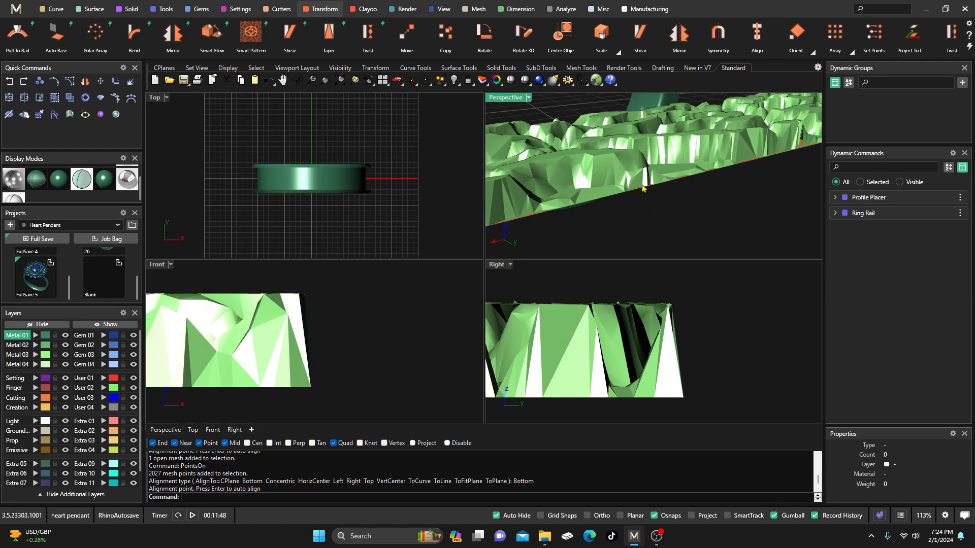
pyautogui.scroll(-5, 612, 201)
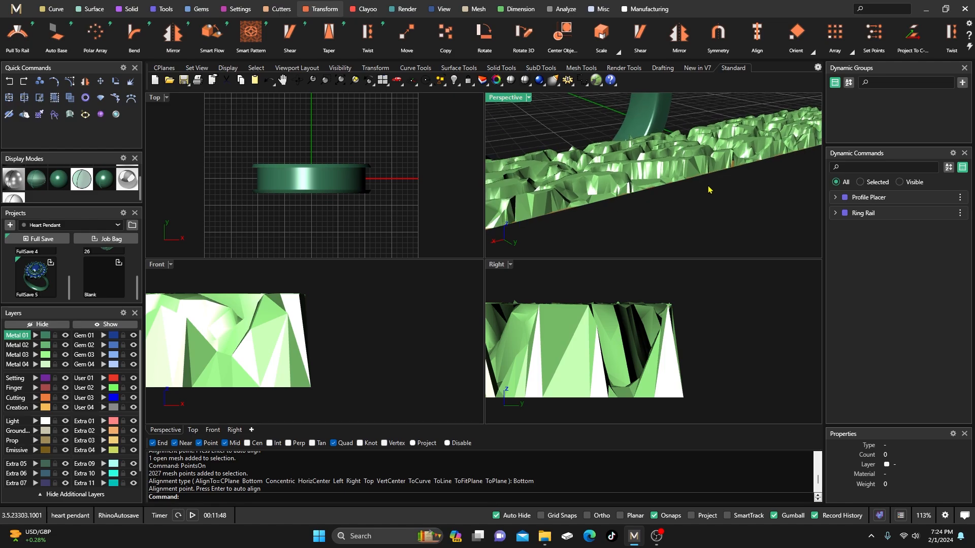
pyautogui.scroll(3, 736, 171)
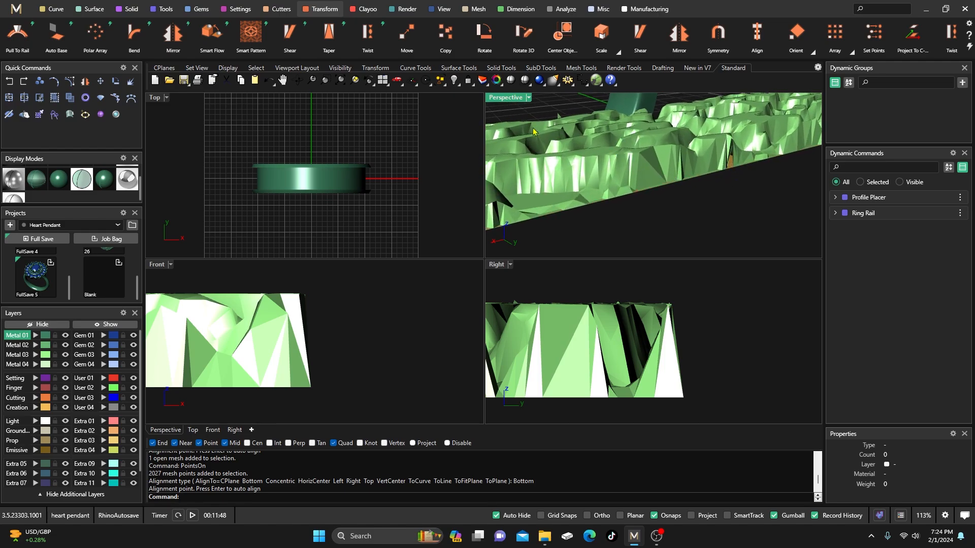
pyautogui.doubleClick(514, 101)
pyautogui.scroll(-5, 335, 262)
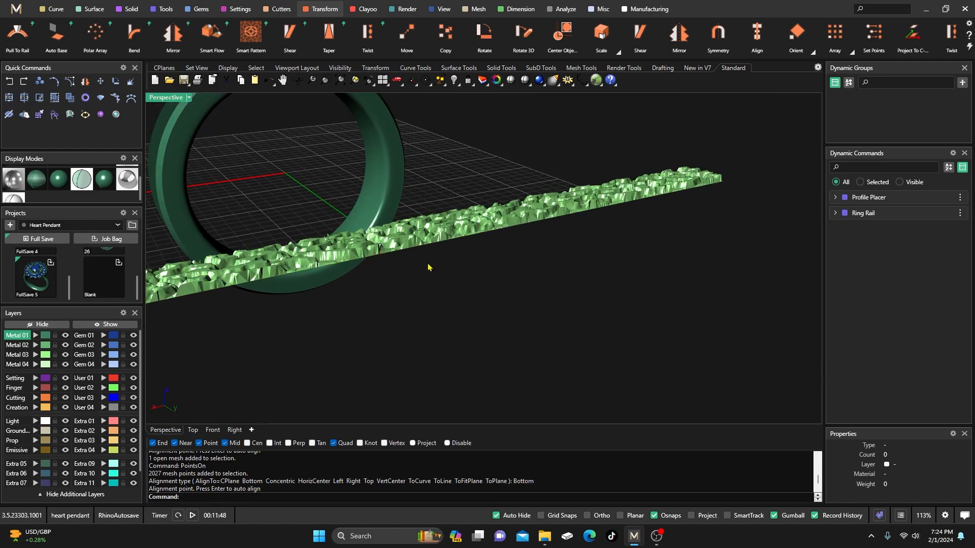
pyautogui.moveTo(428, 268)
pyautogui.mouseDown(button='right')
pyautogui.moveTo(411, 252)
pyautogui.moveTo(419, 265)
pyautogui.mouseUp(button='right')
pyautogui.scroll(5, 601, 225)
pyautogui.scroll(-5, 601, 224)
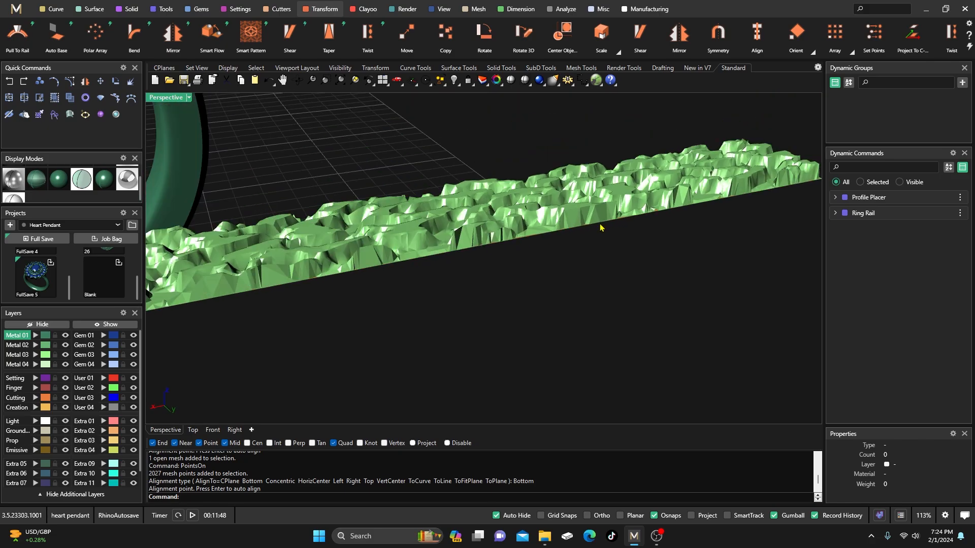
pyautogui.moveTo(599, 224); pyautogui.dragTo(494, 276, button='right')
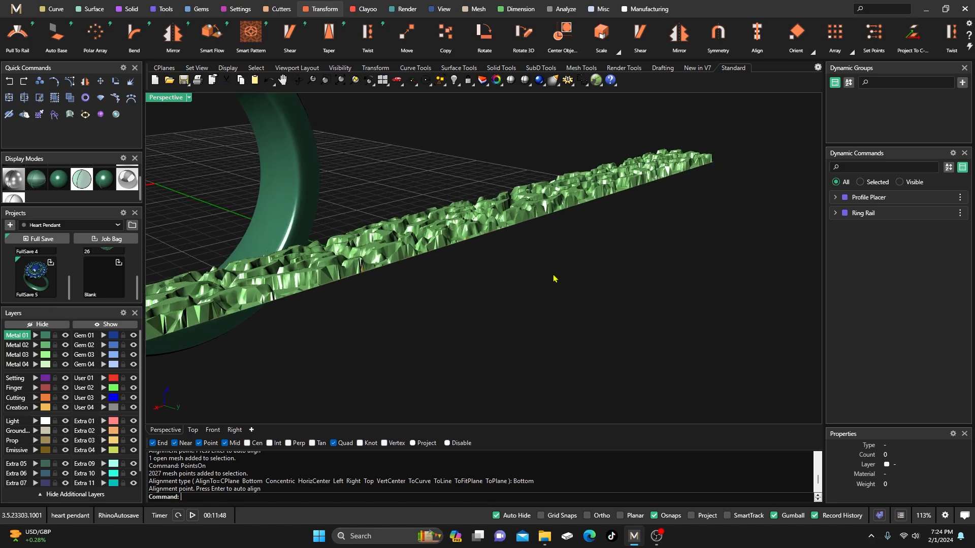
pyautogui.scroll(5, 376, 278)
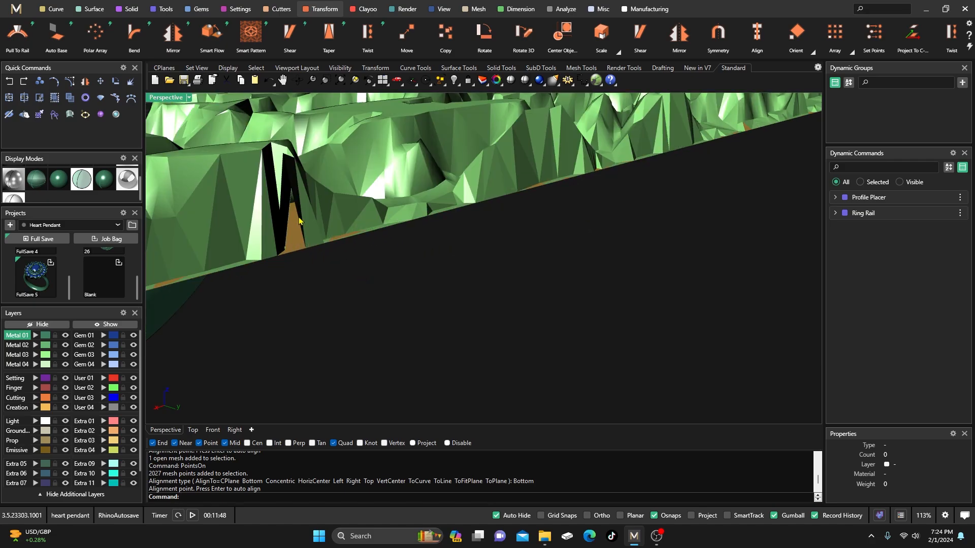
pyautogui.scroll(-5, 425, 264)
pyautogui.scroll(5, 425, 263)
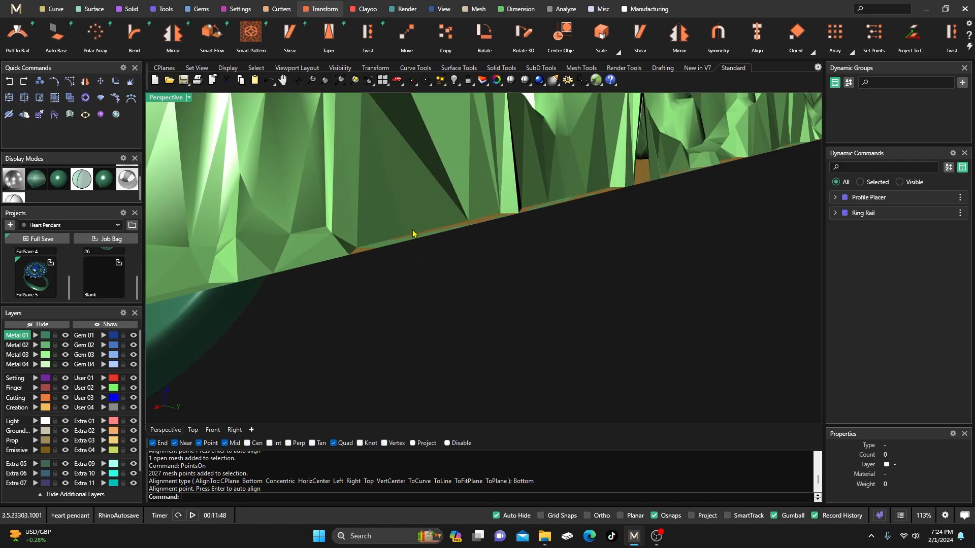
pyautogui.scroll(-5, 427, 269)
pyautogui.scroll(5, 409, 257)
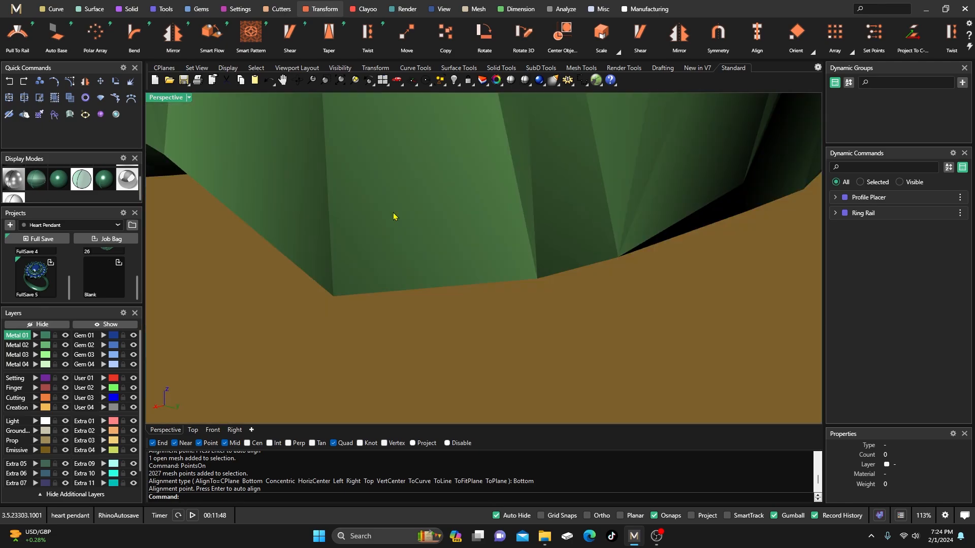
pyautogui.scroll(-2, 394, 218)
# - Reselect the mesh strip in the Perspective view and show its control points with PointsOn around the remaining side opening
pyautogui.click(418, 236)
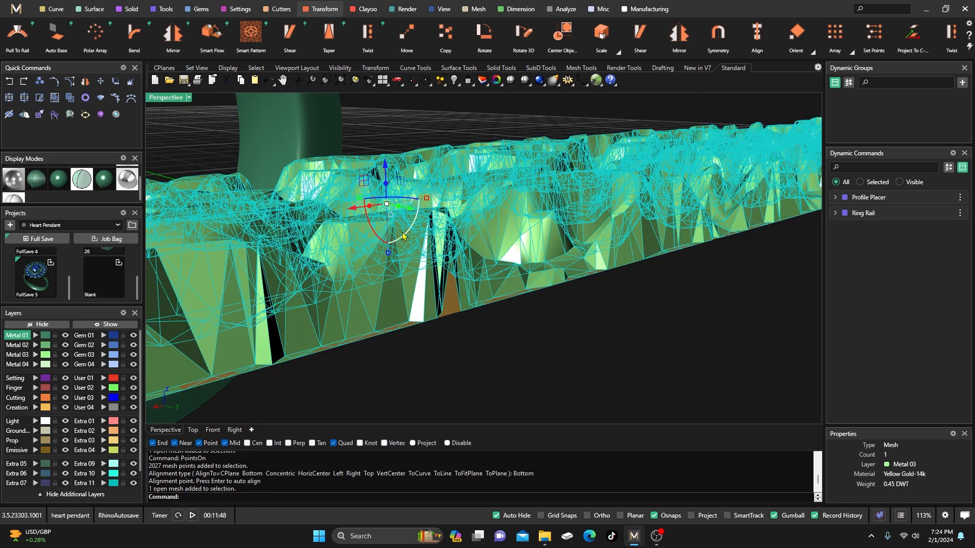
pyautogui.rightClick(247, 498)
pyautogui.click(289, 373)
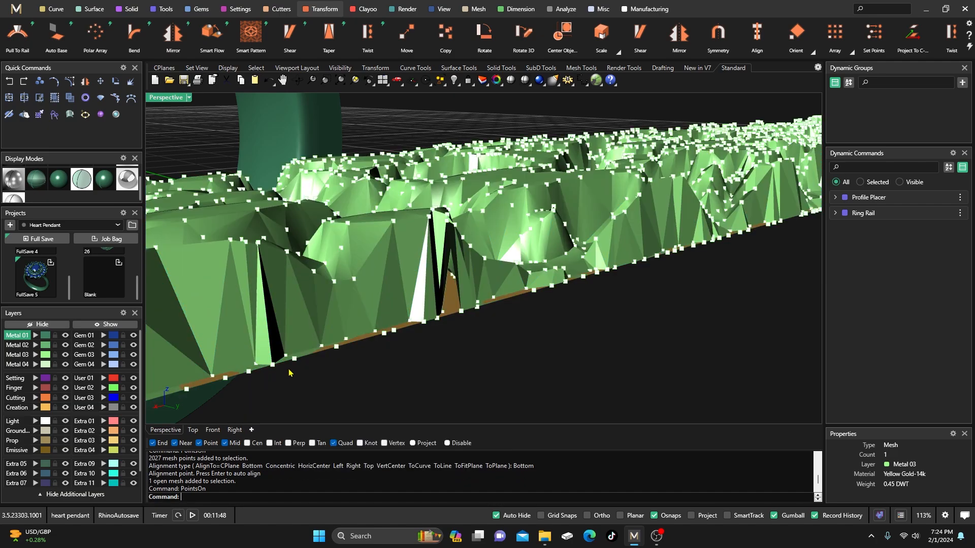
pyautogui.moveTo(462, 274); pyautogui.dragTo(469, 272, button='right')
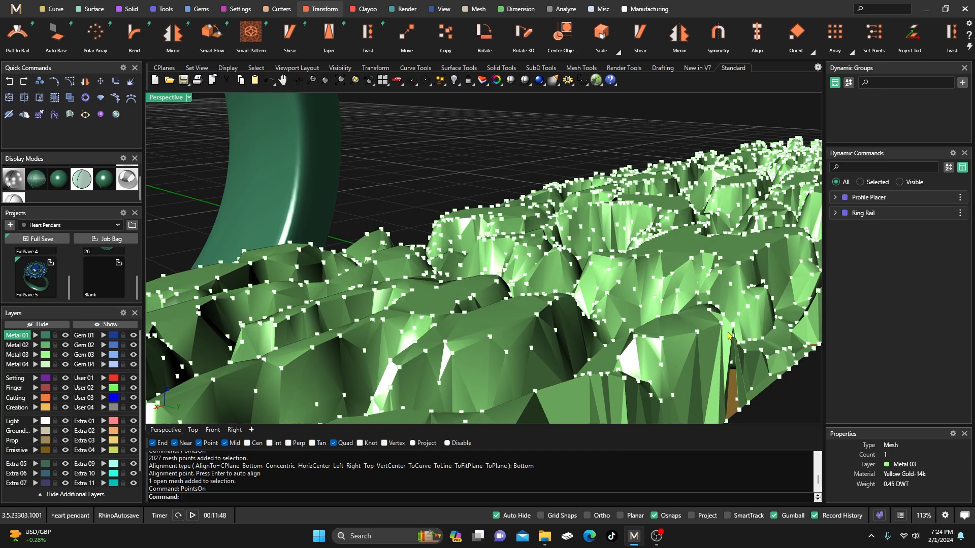
pyautogui.moveTo(730, 335); pyautogui.dragTo(664, 328, button='right')
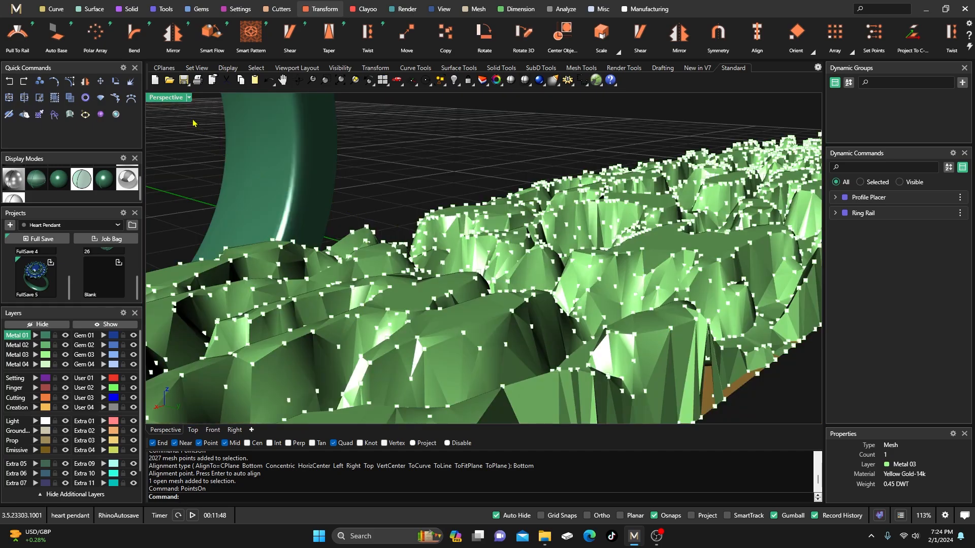
# - In the Right view, align a wider band of the strip's right-edge control points with Bottom alignment to the base line, and deselect them
pyautogui.doubleClick(161, 97)
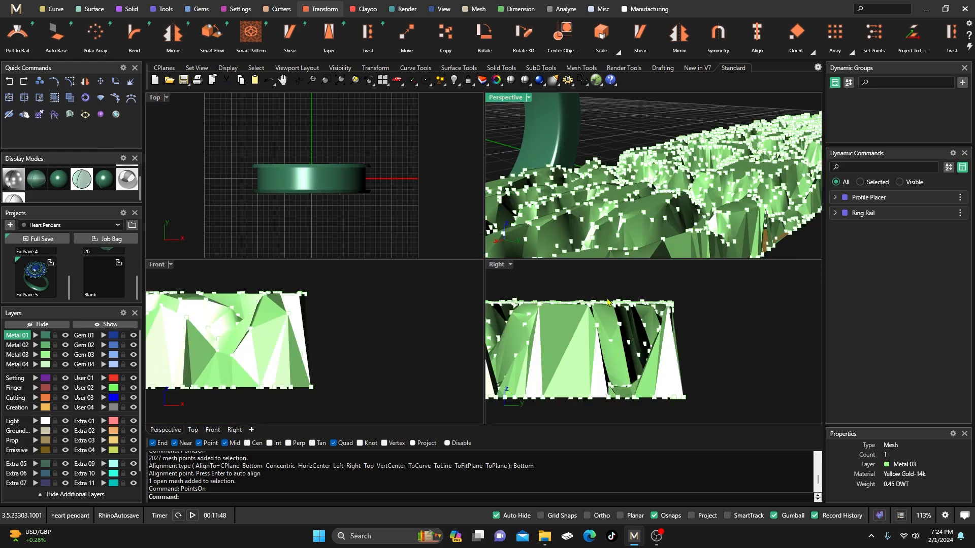
pyautogui.scroll(2, 673, 306)
pyautogui.scroll(-1, 664, 289)
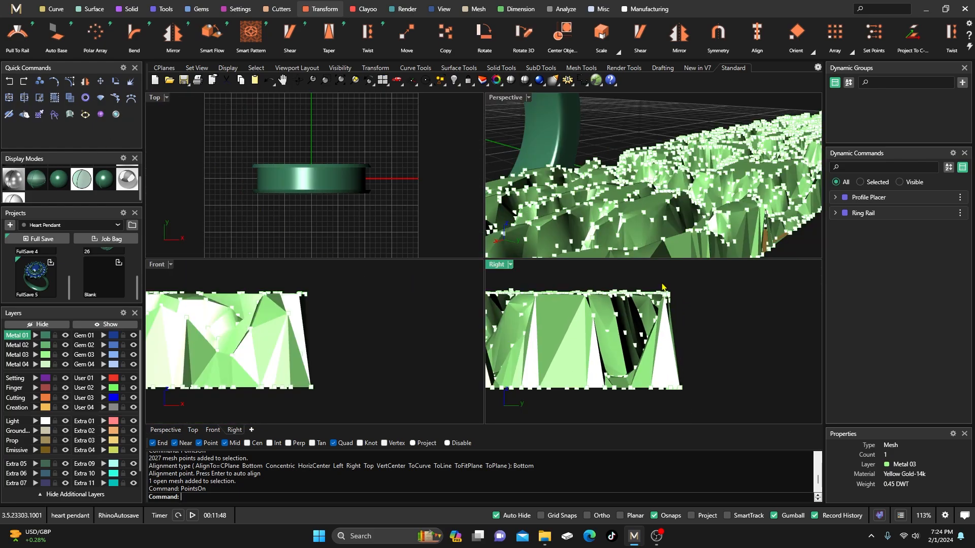
pyautogui.moveTo(666, 285); pyautogui.dragTo(703, 417)
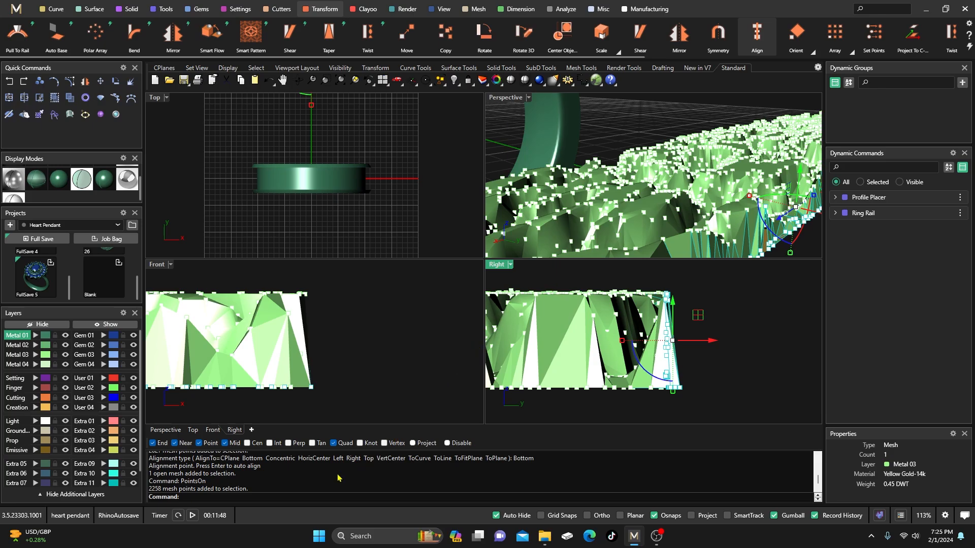
pyautogui.press('Return')
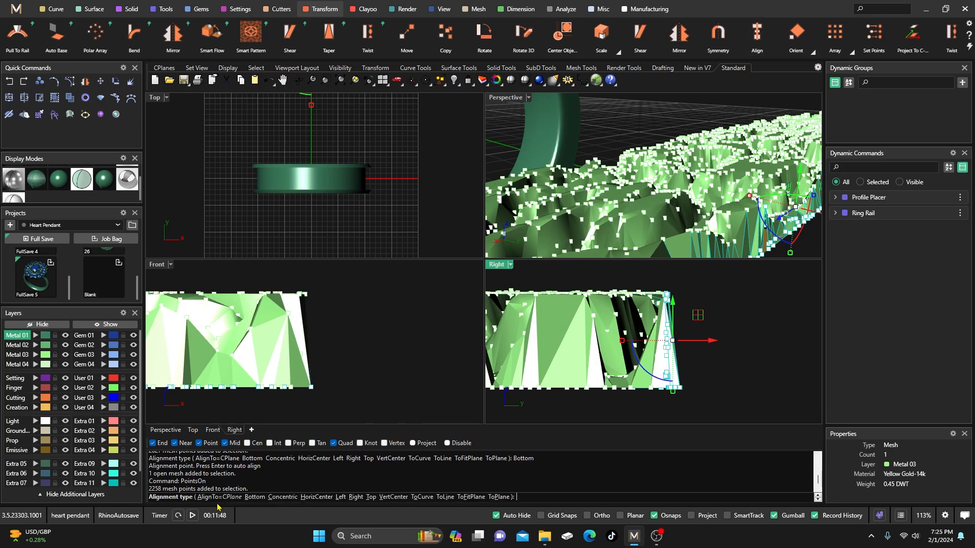
pyautogui.click(254, 497)
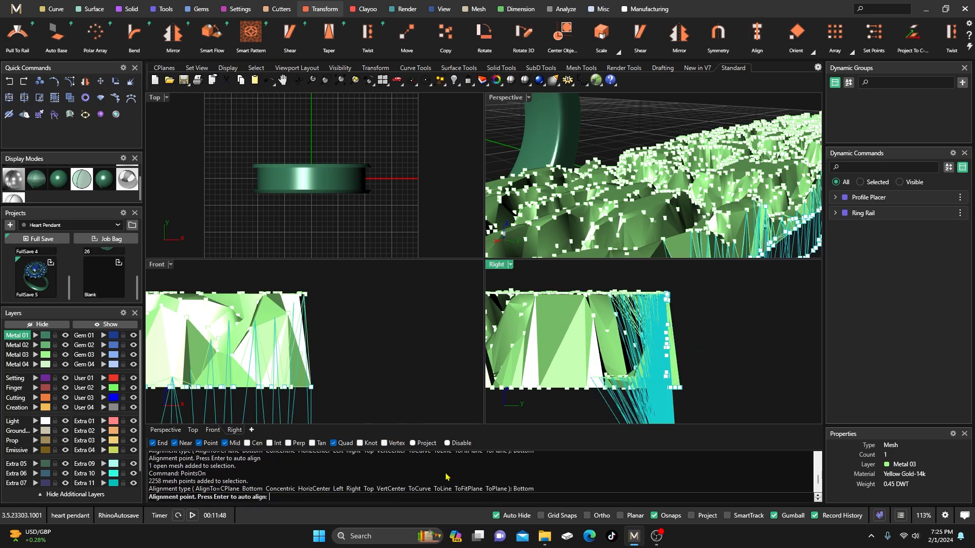
pyautogui.click(679, 389)
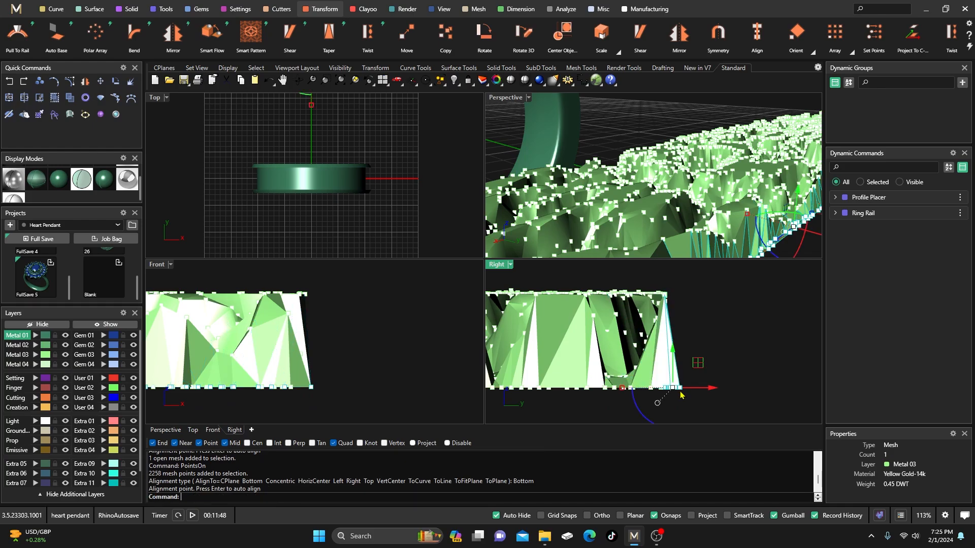
pyautogui.click(771, 337)
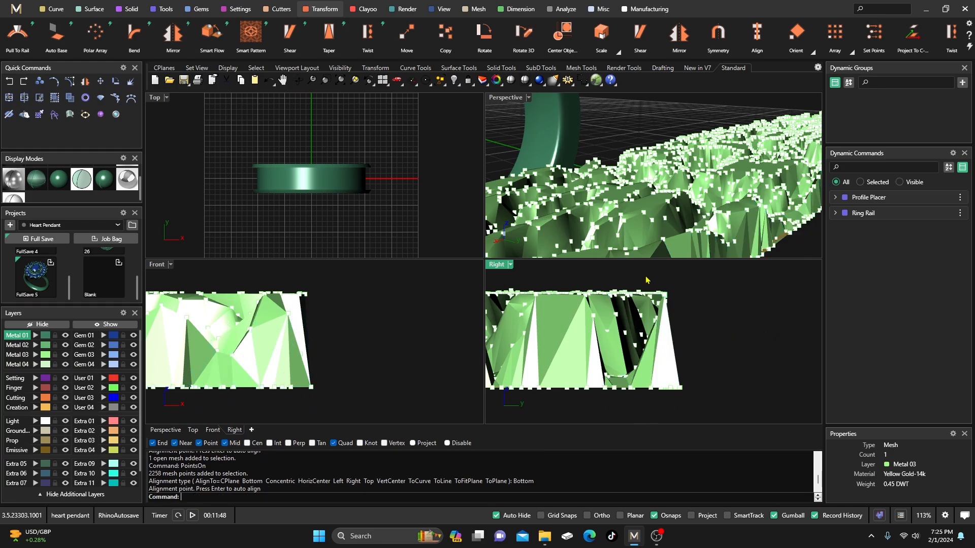
# - Turn off the mesh strip's control points and examine its long sides and near end for gaps in an enlarged Perspective view
pyautogui.doubleClick(504, 105)
pyautogui.scroll(-3, 425, 173)
pyautogui.press('Escape')
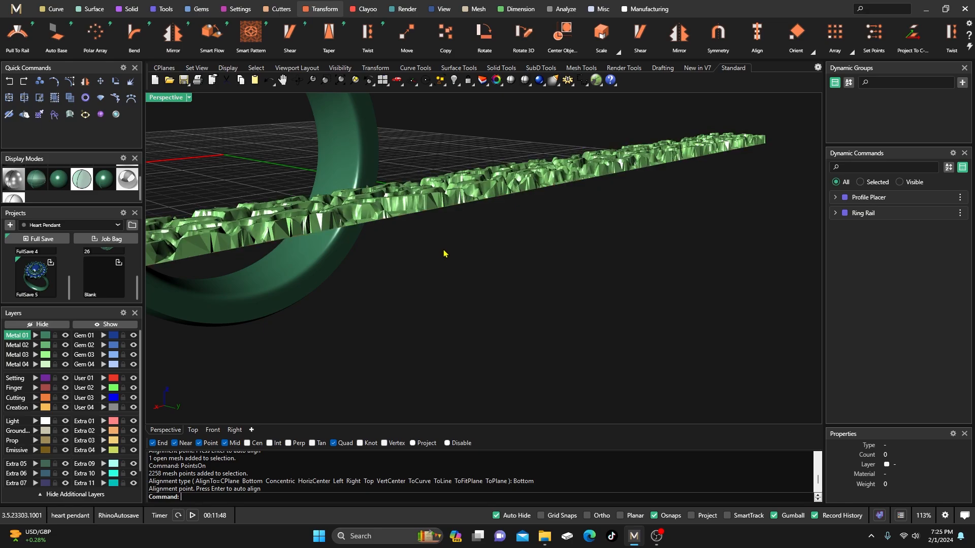
pyautogui.moveTo(446, 254); pyautogui.dragTo(426, 298, button='right')
pyautogui.scroll(3, 442, 240)
pyautogui.scroll(2, 403, 249)
pyautogui.scroll(-6, 413, 255)
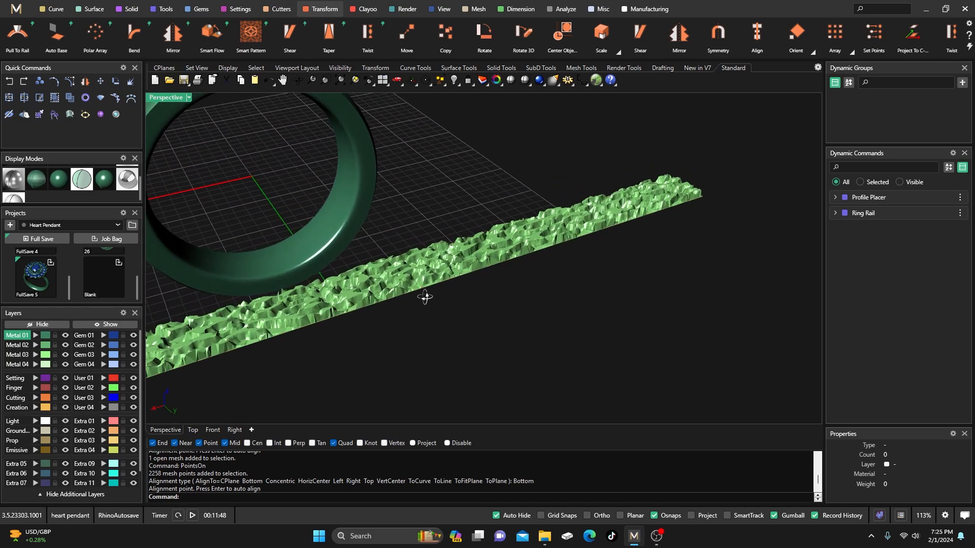
pyautogui.scroll(3, 341, 320)
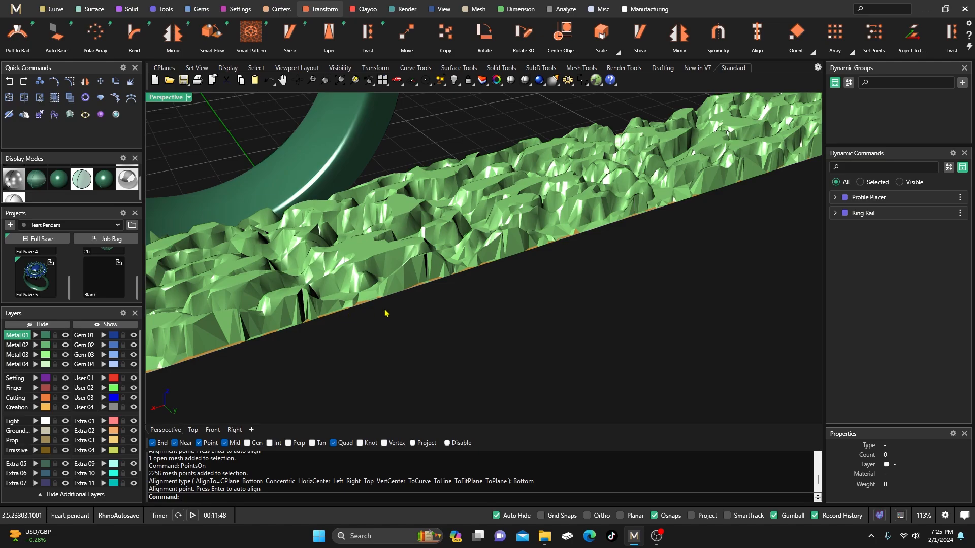
pyautogui.scroll(-5, 384, 313)
pyautogui.moveTo(450, 318); pyautogui.dragTo(456, 282, button='right')
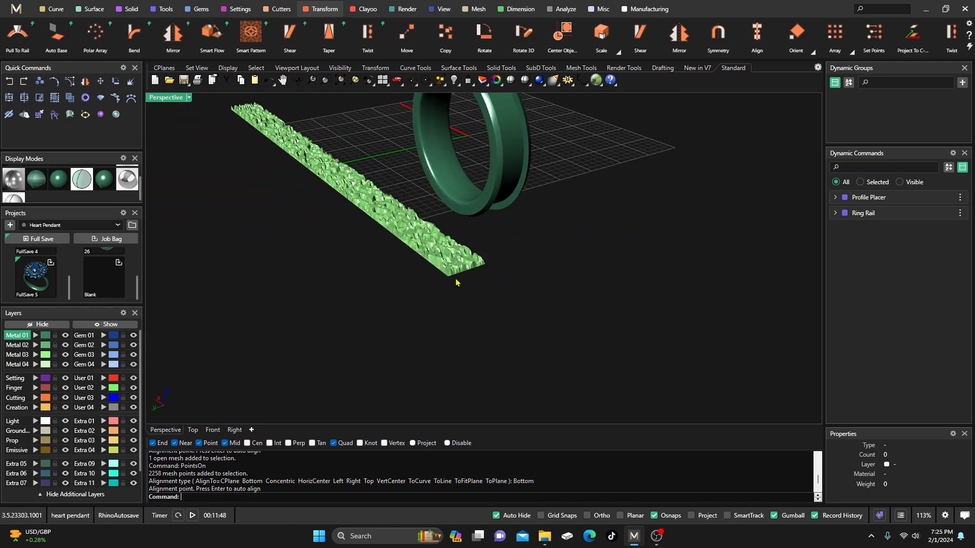
pyautogui.scroll(2, 455, 282)
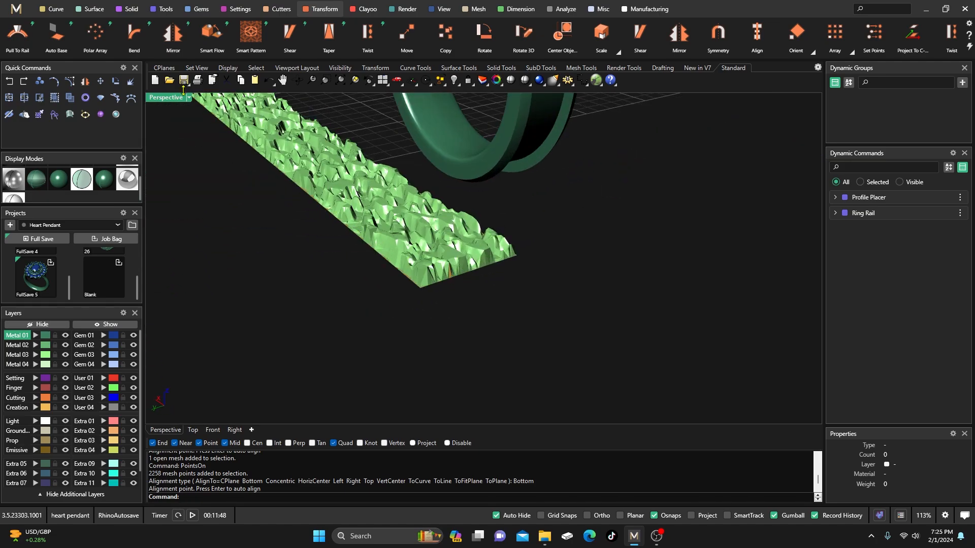
# - Return to the four-view layout, select the mesh strip at its right end in the Front view, and show its control points with PointsOn
pyautogui.doubleClick(173, 100)
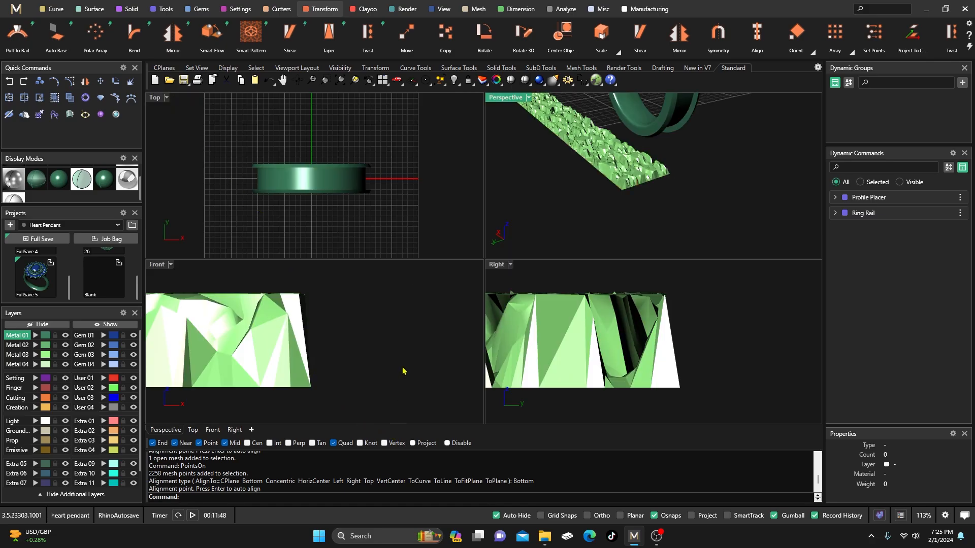
pyautogui.scroll(-5, 402, 371)
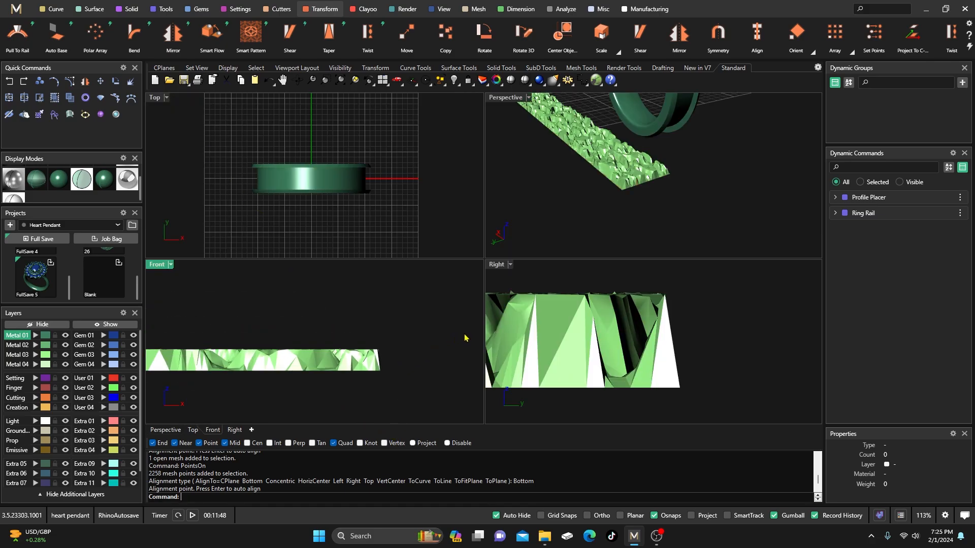
pyautogui.scroll(-5, 661, 318)
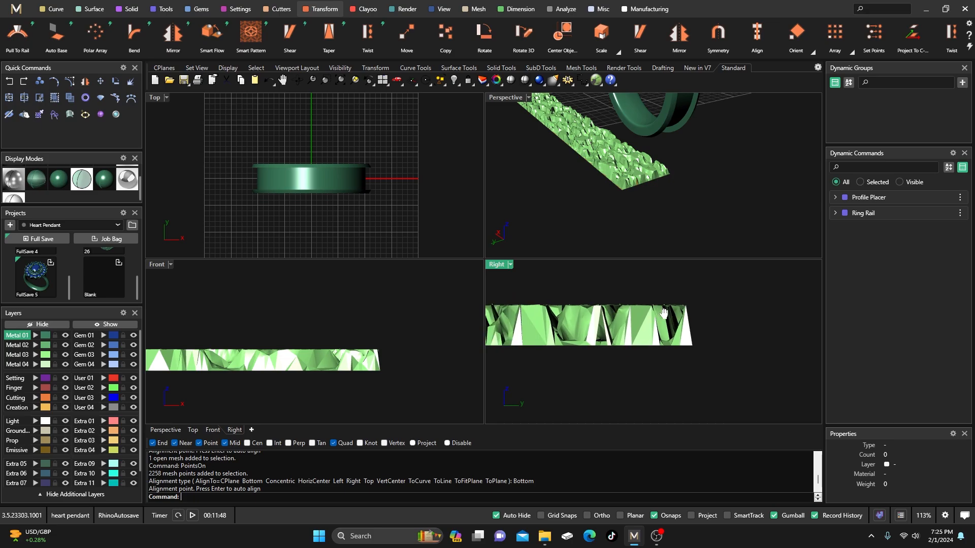
pyautogui.scroll(6, 373, 367)
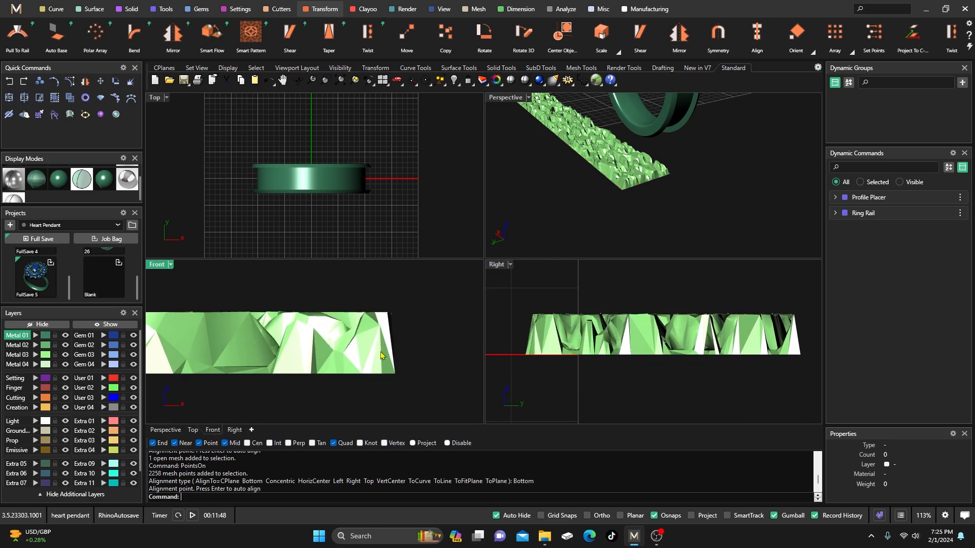
pyautogui.click(336, 333)
pyautogui.rightClick(189, 501)
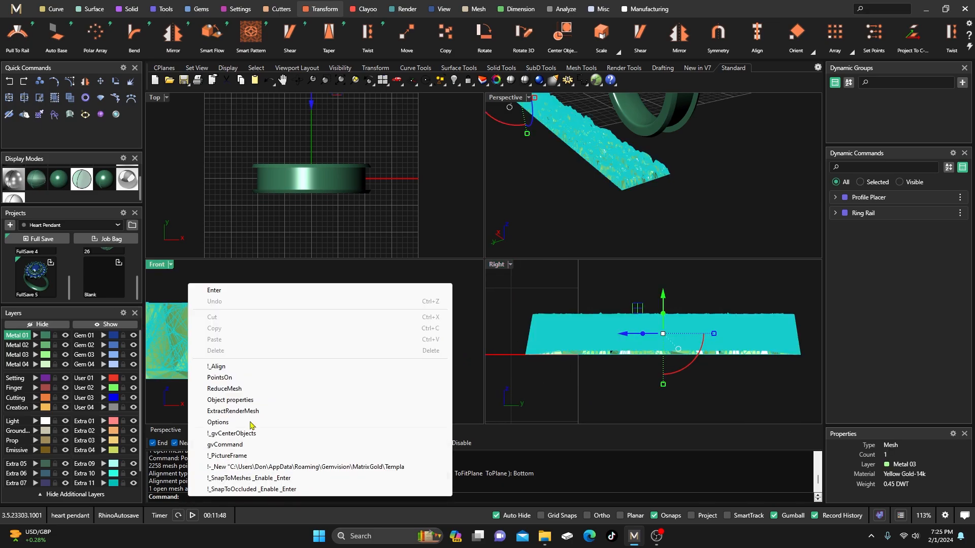
pyautogui.click(233, 378)
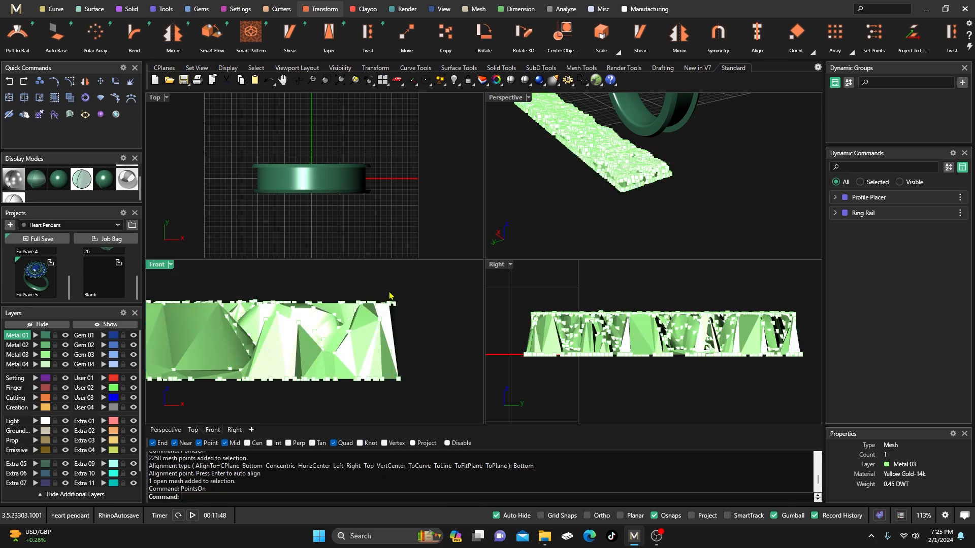
# - In the Front view, align the control points along the strip's right end with Bottom alignment to the base line's corner
pyautogui.moveTo(386, 296); pyautogui.dragTo(427, 416)
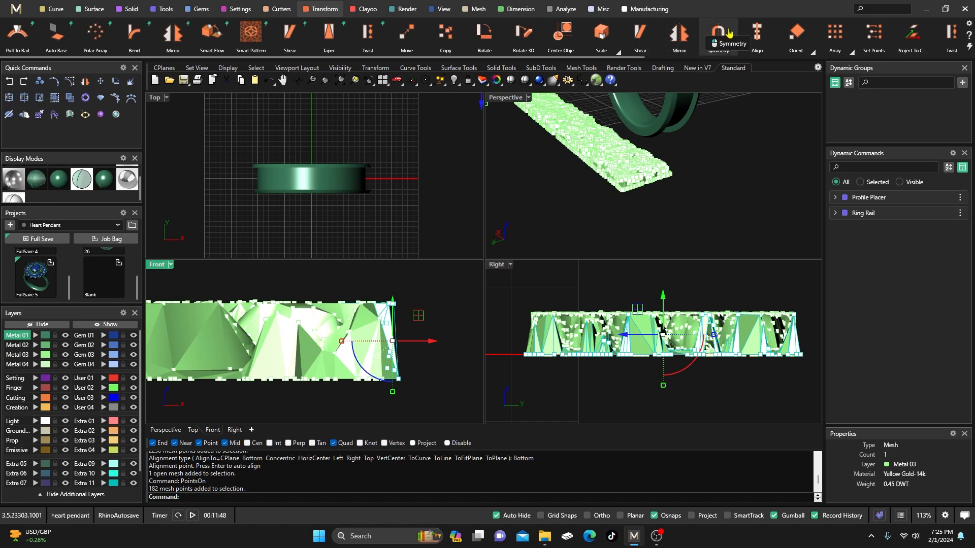
pyautogui.click(756, 33)
pyautogui.click(253, 497)
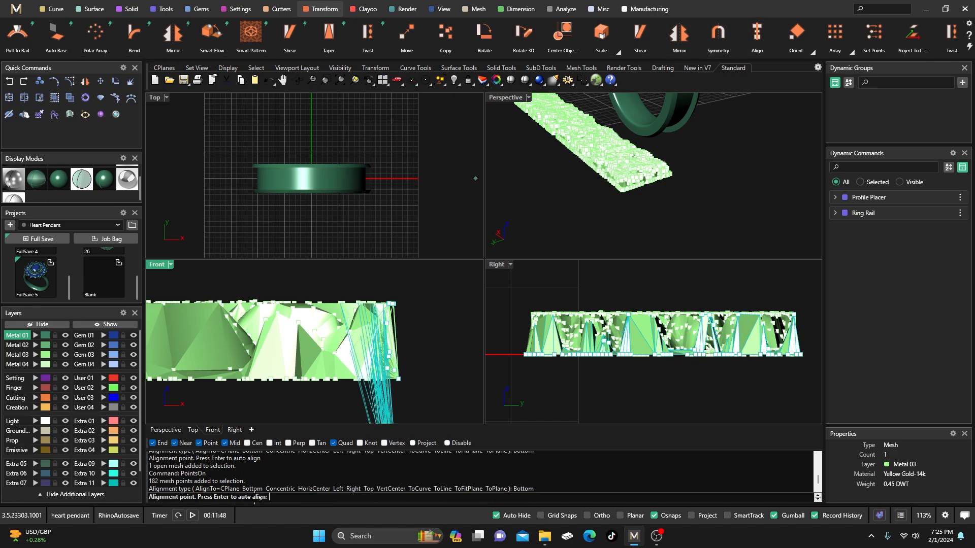
pyautogui.click(402, 384)
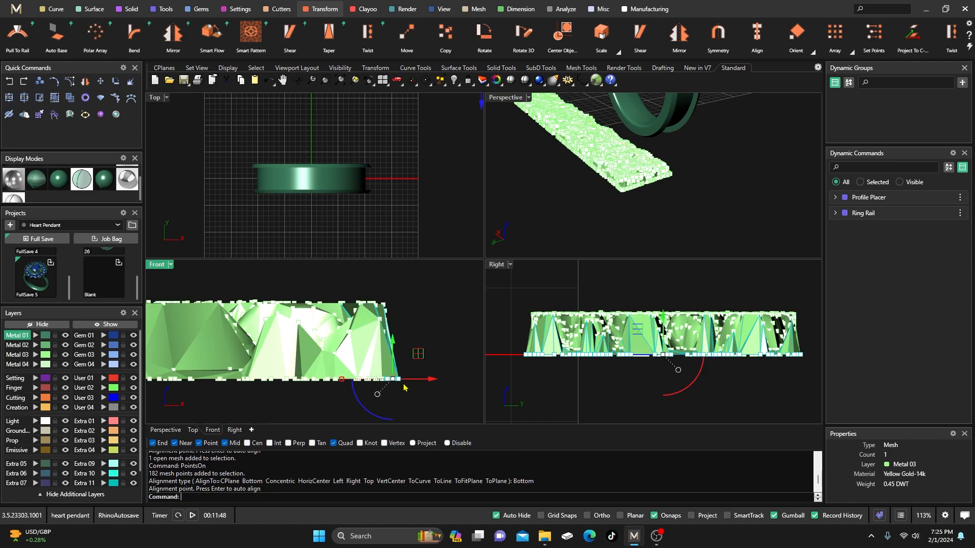
# - Turn the control points off and examine both short ends of the mesh strip in Perspective for openings above the base
pyautogui.click(614, 216)
pyautogui.scroll(5, 639, 183)
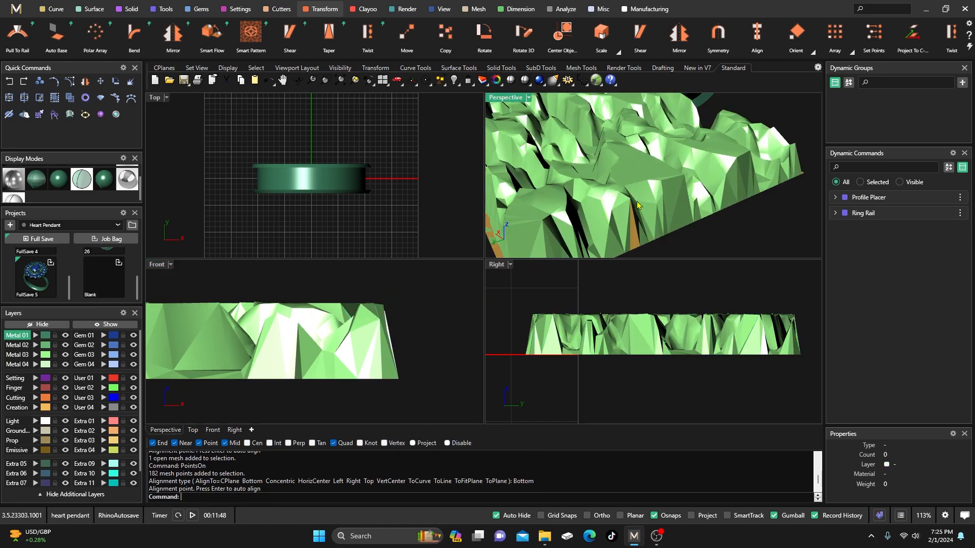
pyautogui.scroll(-6, 644, 213)
pyautogui.moveTo(645, 214); pyautogui.dragTo(744, 185, button='right')
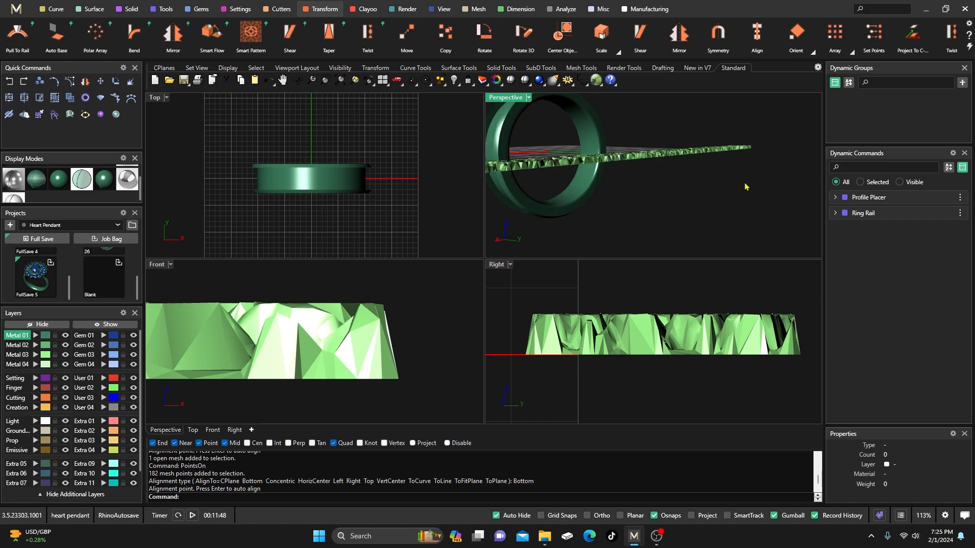
pyautogui.moveTo(654, 198)
pyautogui.mouseDown(button='right')
pyautogui.moveTo(688, 193)
pyautogui.moveTo(613, 234)
pyautogui.moveTo(648, 220)
pyautogui.moveTo(654, 204)
pyautogui.mouseUp(button='right')
pyautogui.scroll(-4, 638, 219)
pyautogui.scroll(5, 646, 221)
pyautogui.scroll(3, 650, 170)
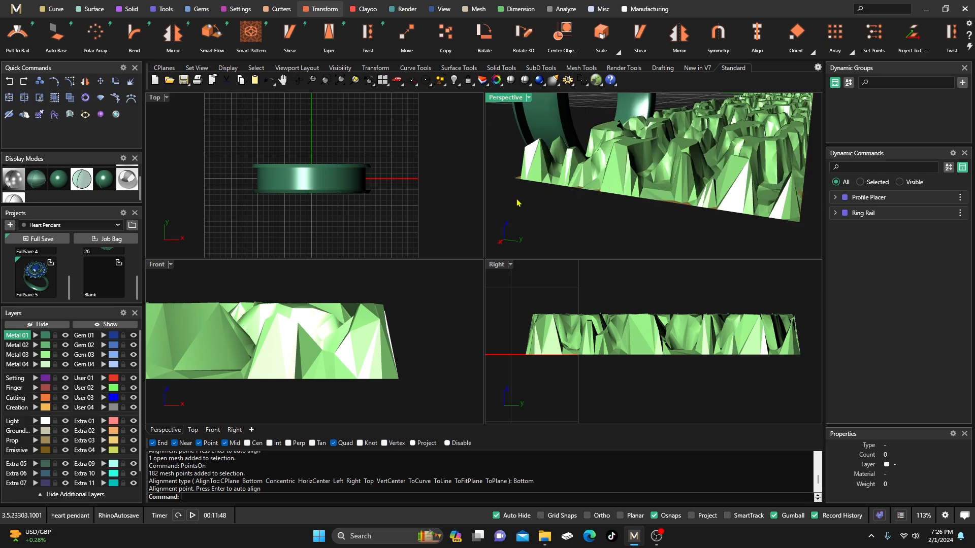
# - Select the mesh strip at its left end in the Front view and show its control points with PointsOn
pyautogui.scroll(-8, 414, 337)
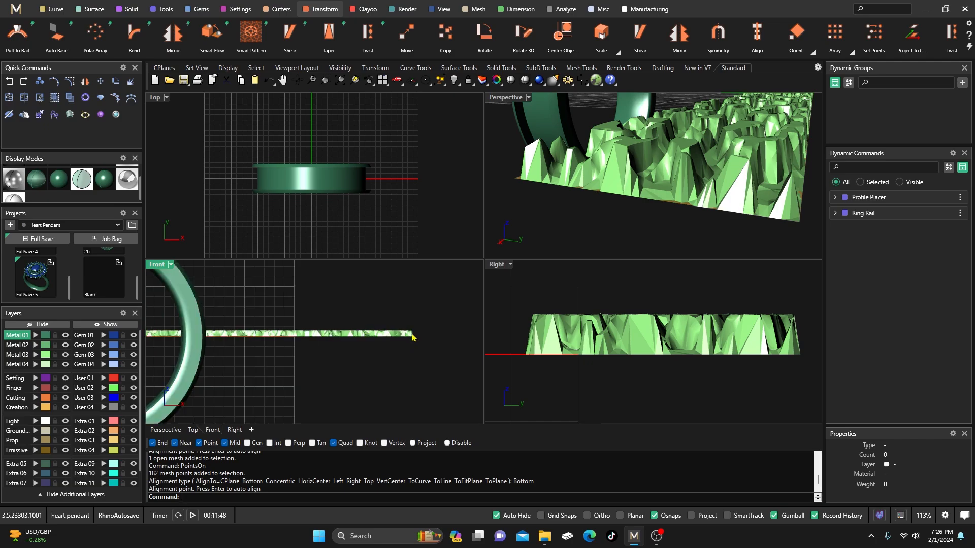
pyautogui.scroll(6, 266, 337)
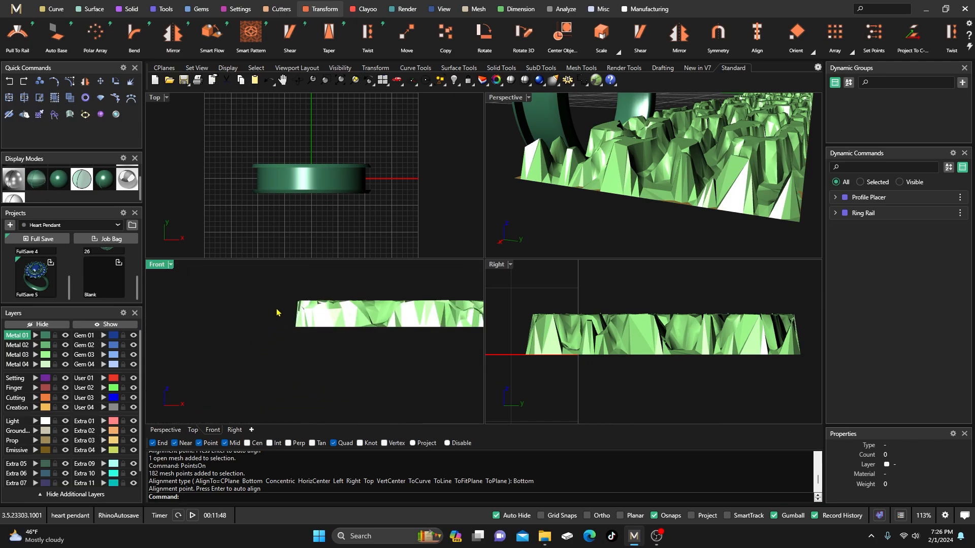
pyautogui.moveTo(278, 312); pyautogui.dragTo(271, 340, button='right')
pyautogui.click(330, 345)
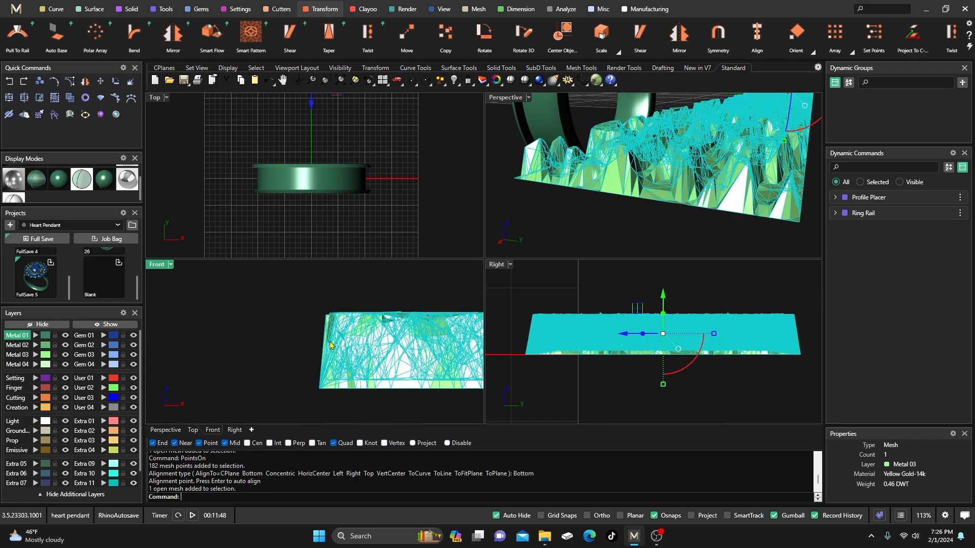
pyautogui.rightClick(204, 501)
pyautogui.click(269, 377)
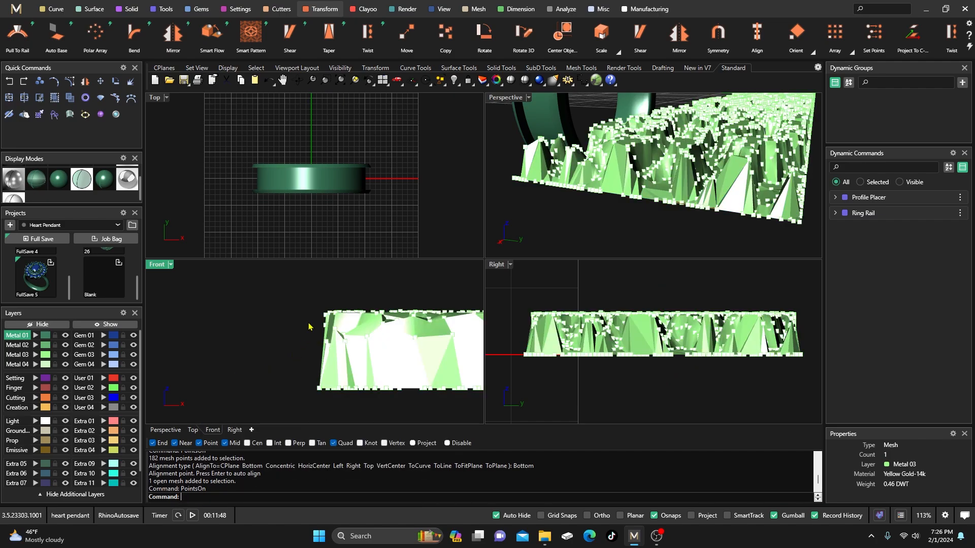
# - In the Front view, align the control points along the strip's left end with Bottom alignment to the base line's corner, and deselect them
pyautogui.moveTo(312, 308); pyautogui.dragTo(321, 379)
pyautogui.moveTo(328, 404); pyautogui.dragTo(333, 404)
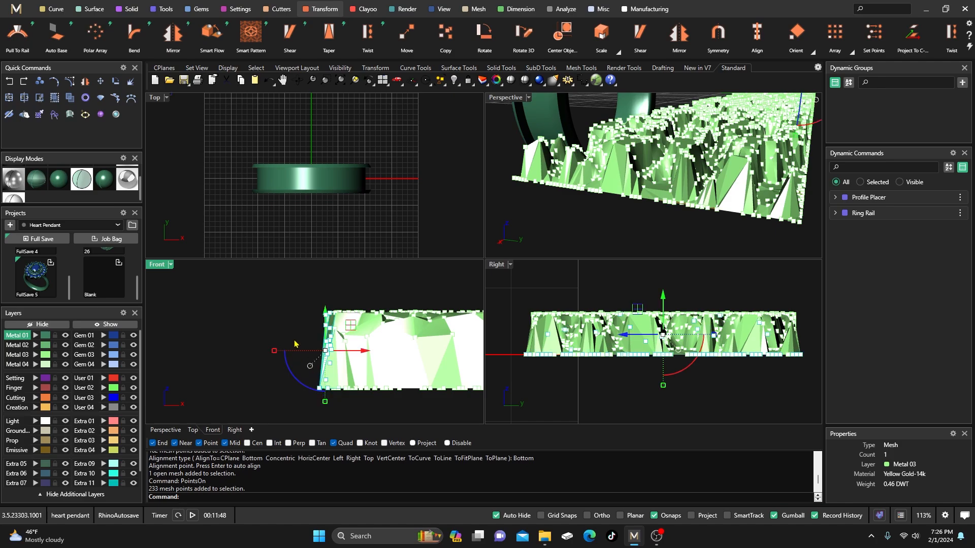
pyautogui.click(758, 36)
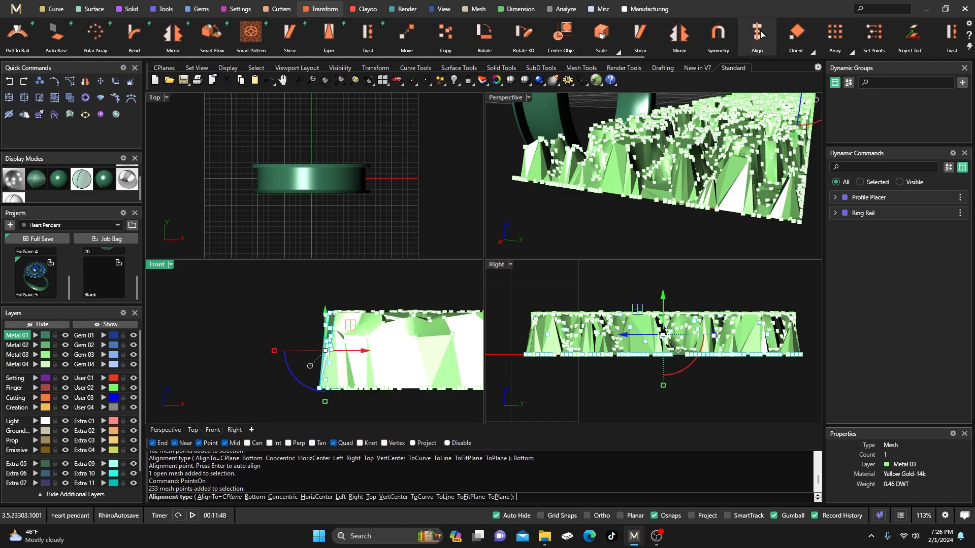
pyautogui.click(253, 497)
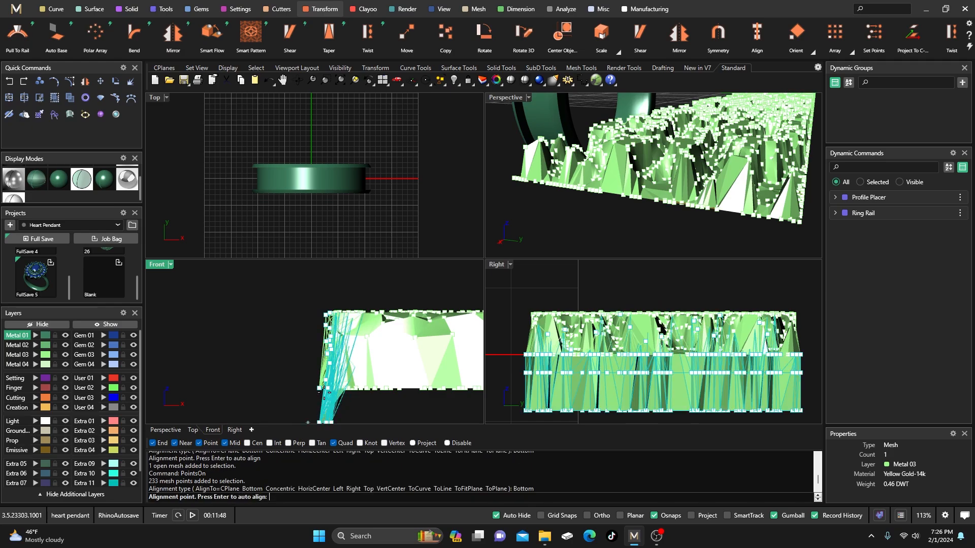
pyautogui.click(320, 389)
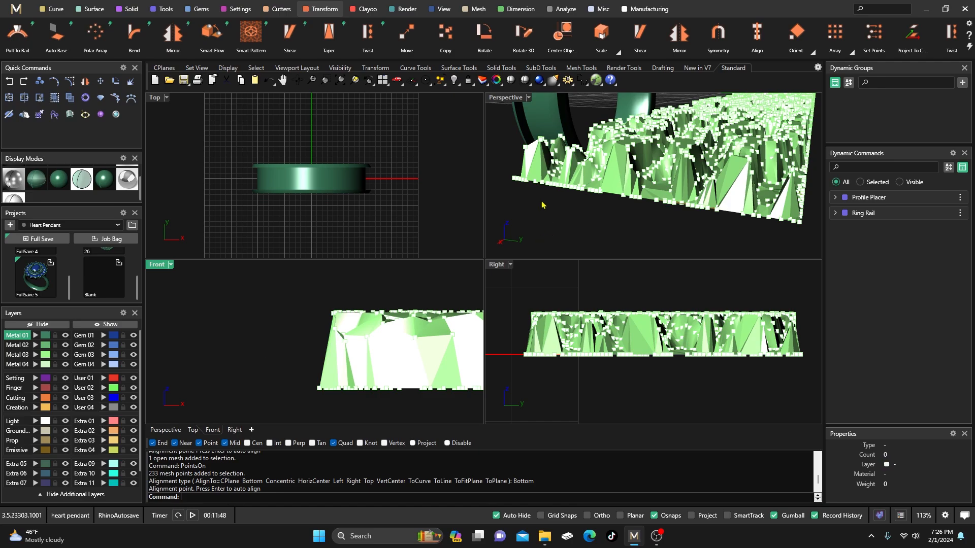
# - Turn the control points off and examine the strip's aligned end and sides for remaining gaps in an enlarged Perspective view
pyautogui.doubleClick(505, 98)
pyautogui.scroll(-5, 396, 231)
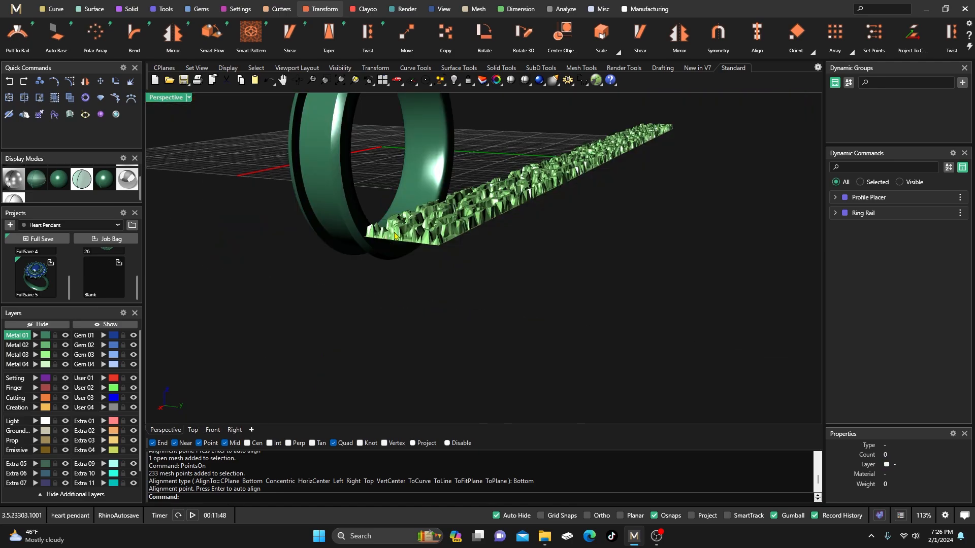
pyautogui.scroll(8, 406, 240)
pyautogui.scroll(-5, 431, 269)
pyautogui.moveTo(451, 285); pyautogui.dragTo(424, 283, button='right')
pyautogui.scroll(8, 425, 282)
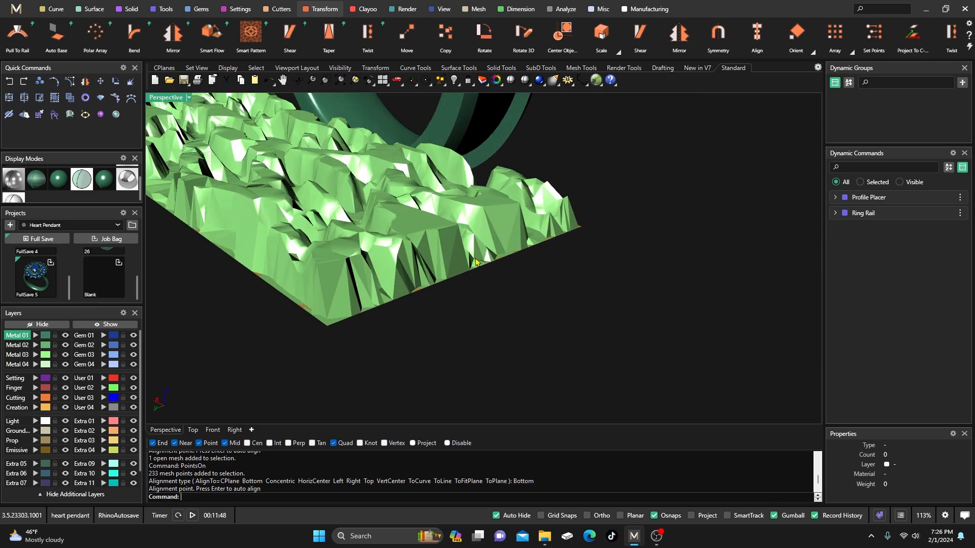
pyautogui.scroll(-5, 474, 297)
pyautogui.moveTo(474, 291); pyautogui.dragTo(329, 259, button='right')
pyautogui.scroll(5, 453, 239)
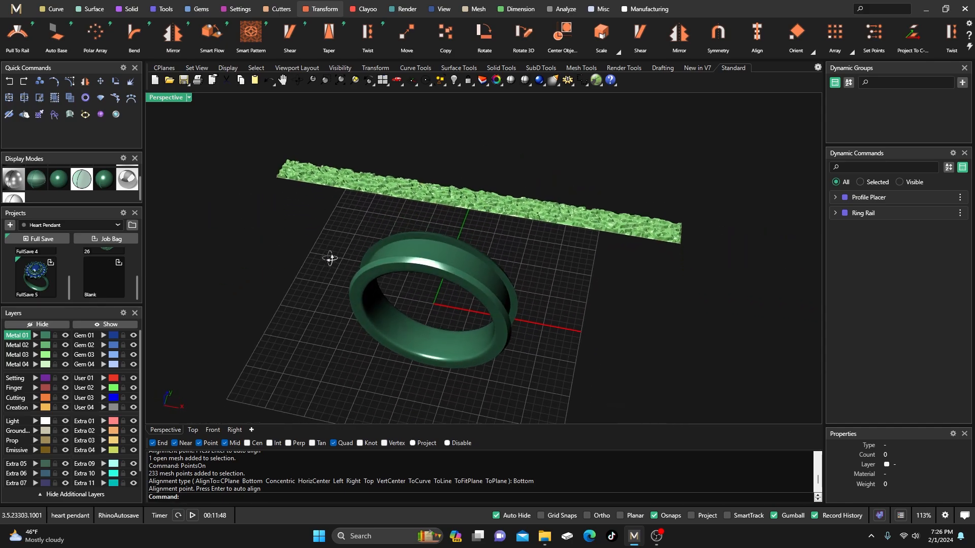
# - Start Smart Flow and pick the flat surface beneath the mesh strip as the surface base
pyautogui.moveTo(561, 244); pyautogui.dragTo(570, 207, button='right')
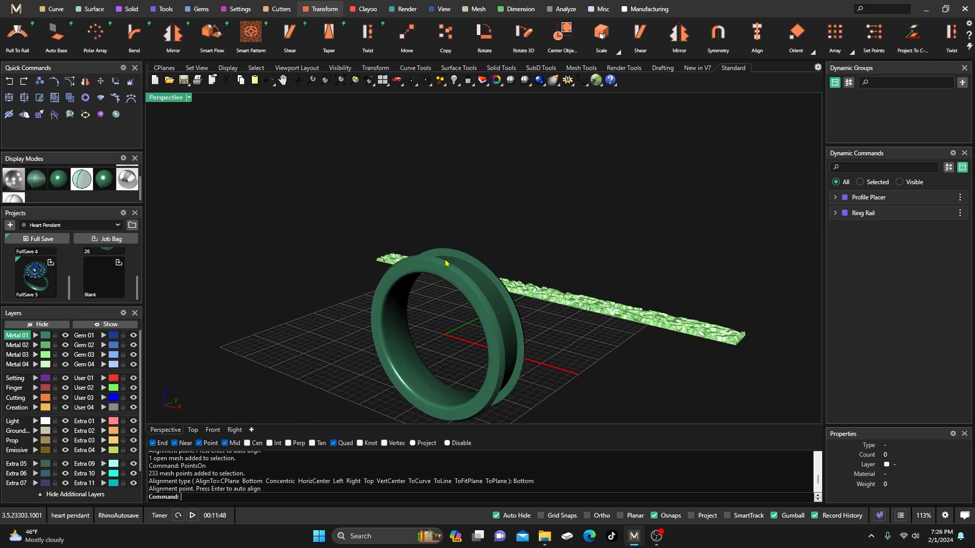
pyautogui.moveTo(449, 264); pyautogui.dragTo(443, 279, button='right')
pyautogui.click(212, 33)
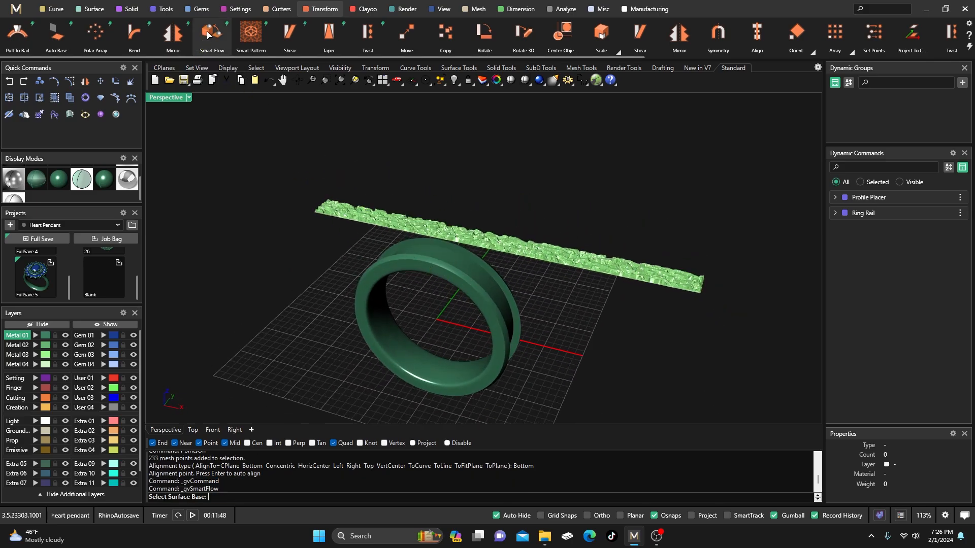
pyautogui.moveTo(294, 261); pyautogui.dragTo(338, 211, button='right')
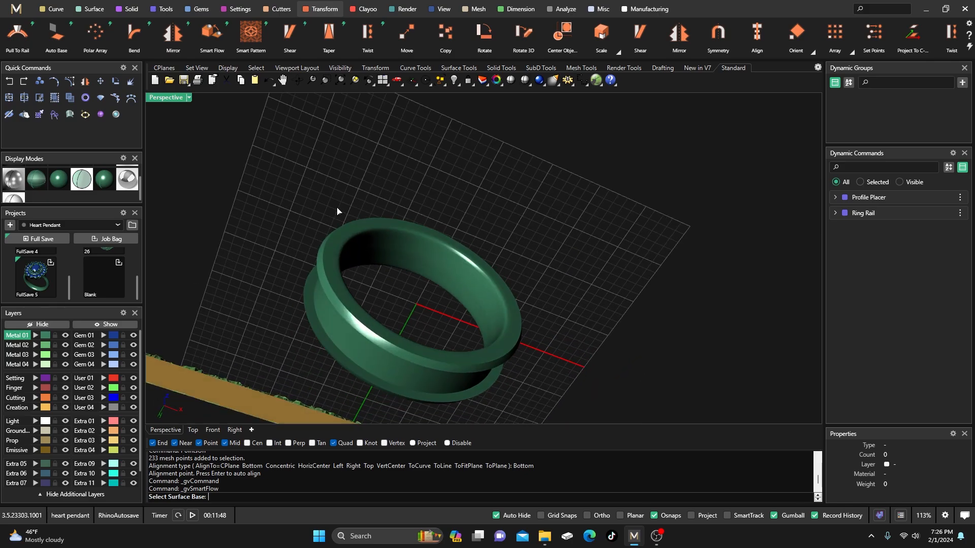
pyautogui.moveTo(407, 253); pyautogui.dragTo(361, 308, button='right')
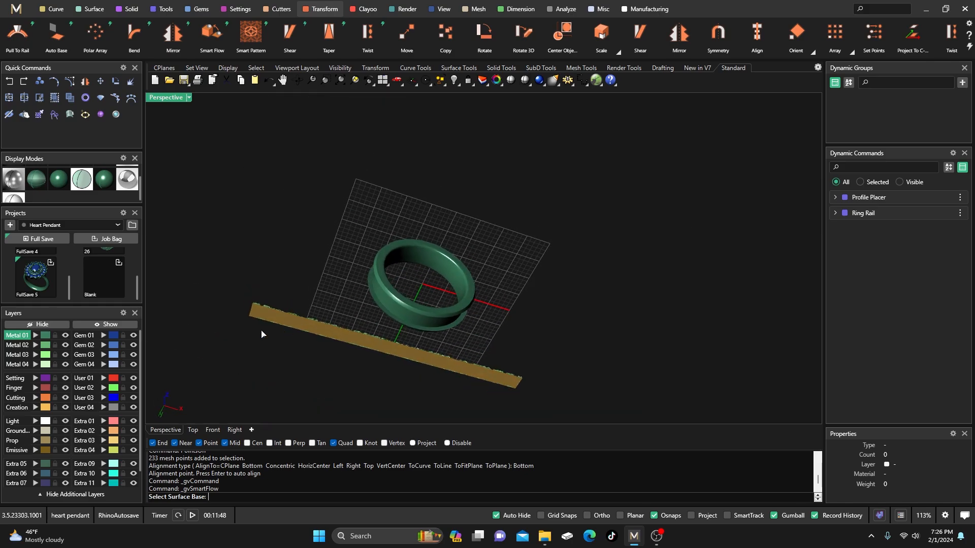
pyautogui.scroll(3, 261, 331)
pyautogui.click(249, 290)
# - Switch to a display mode that shows surface curves and pick the ring's recessed outer channel surface as the Smart Flow destination
pyautogui.scroll(-3, 392, 198)
pyautogui.moveTo(398, 202); pyautogui.dragTo(447, 334, button='right')
pyautogui.scroll(3, 446, 325)
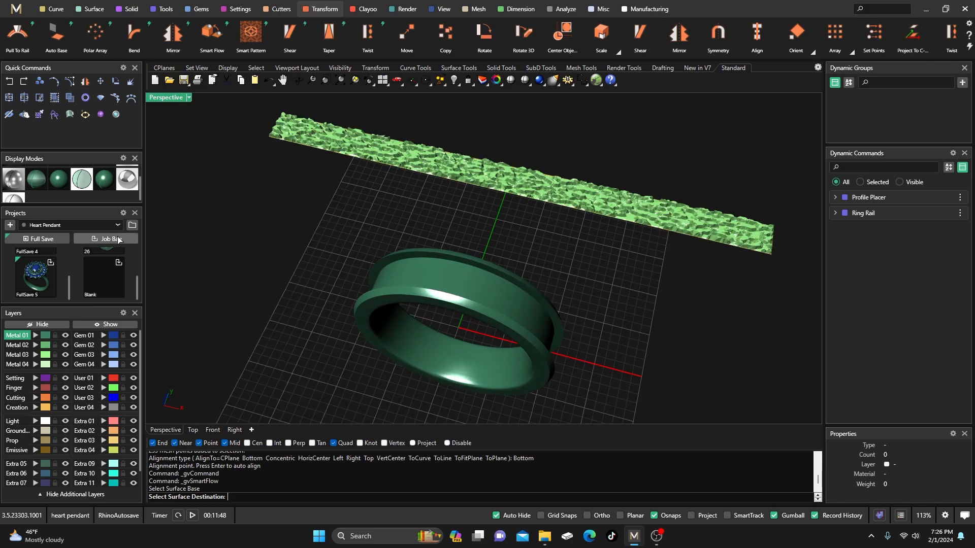
pyautogui.click(39, 181)
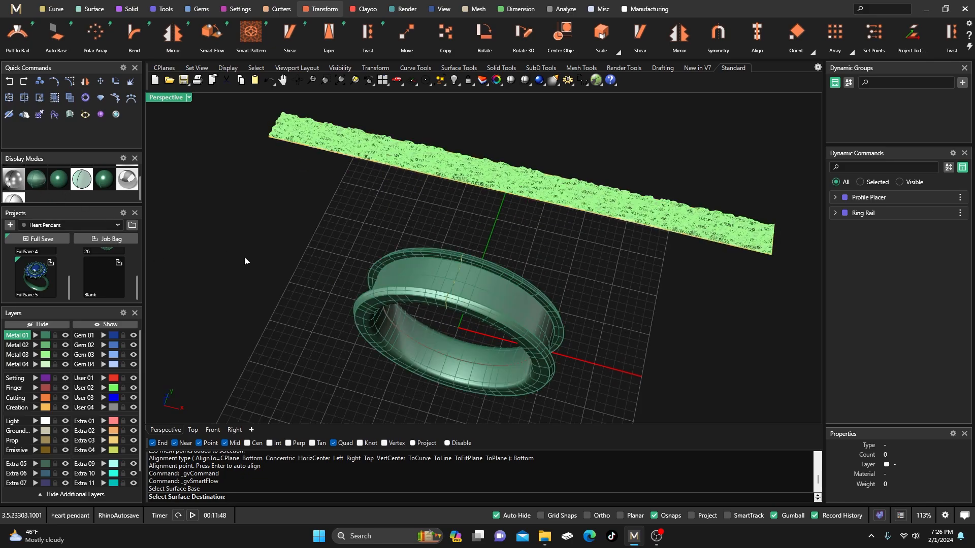
pyautogui.click(461, 280)
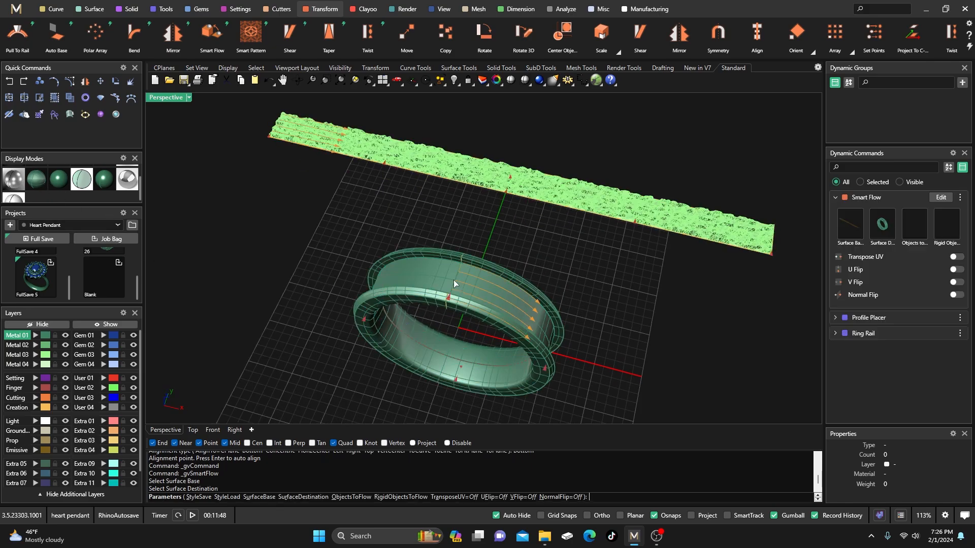
# - Assign the textured mesh strip as the object to flow, check its fit in the ring's channel, and accept the Smart Flow
pyautogui.click(909, 231)
pyautogui.click(728, 236)
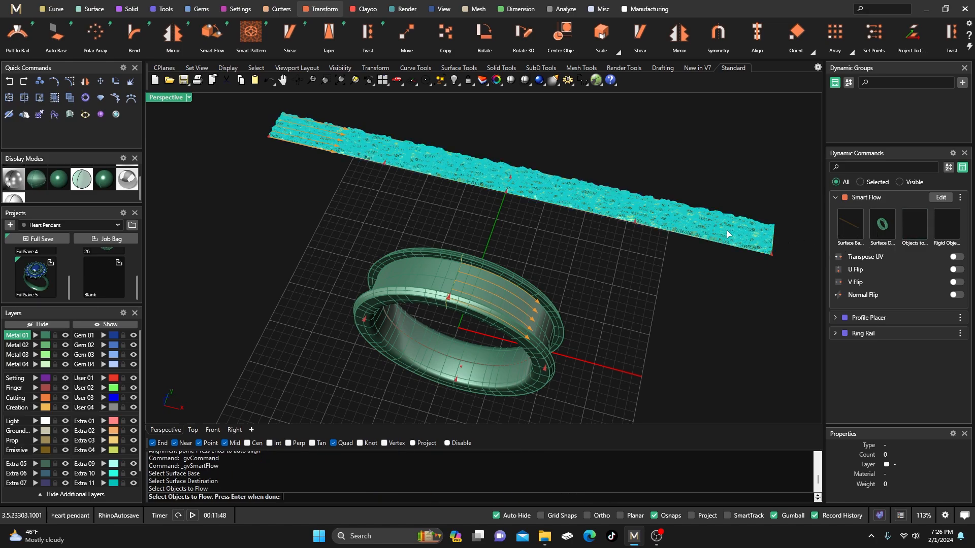
pyautogui.press('Return')
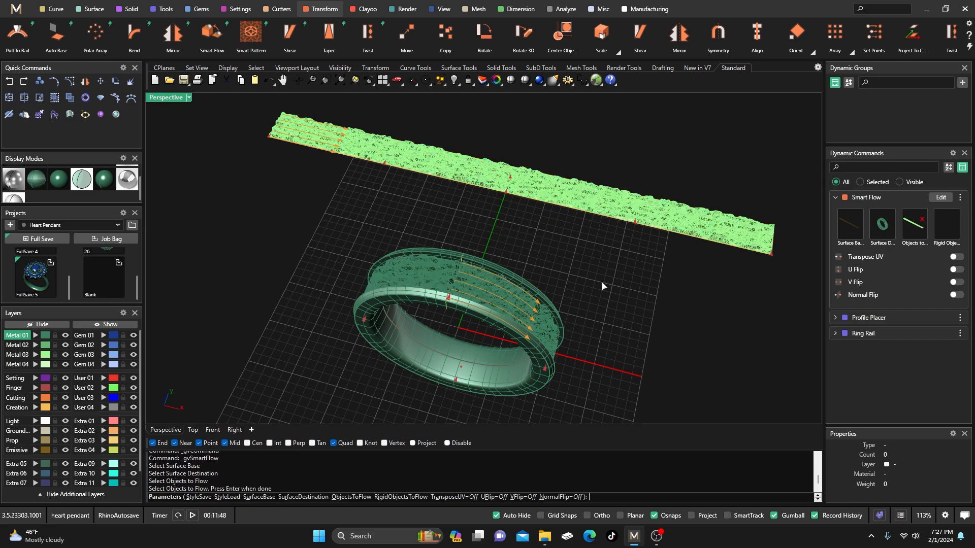
pyautogui.moveTo(611, 334); pyautogui.dragTo(496, 267, button='right')
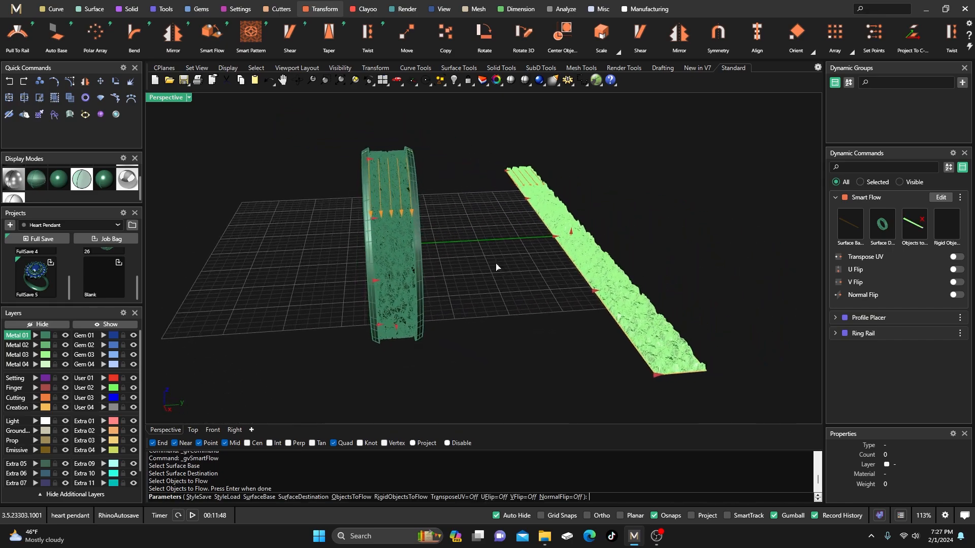
pyautogui.scroll(5, 388, 160)
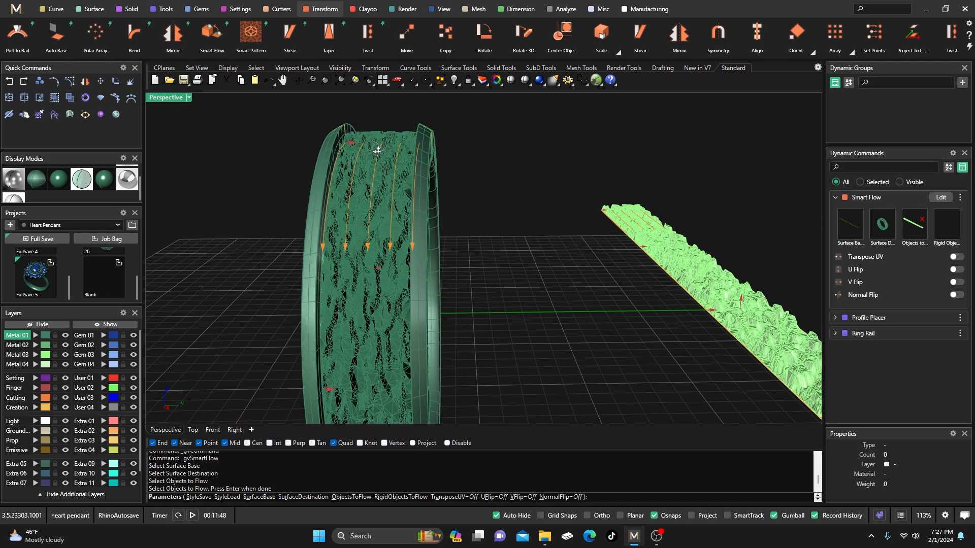
pyautogui.scroll(5, 383, 150)
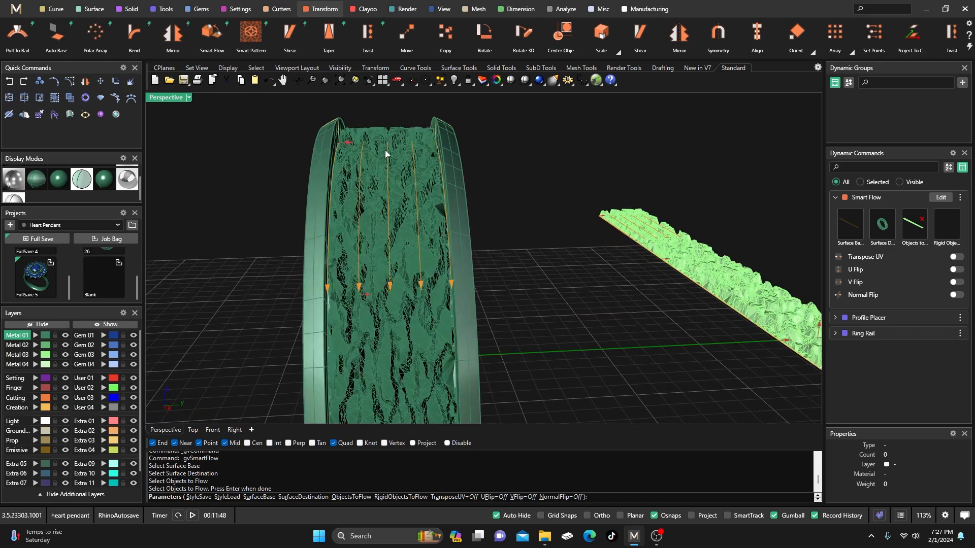
pyautogui.scroll(-5, 340, 159)
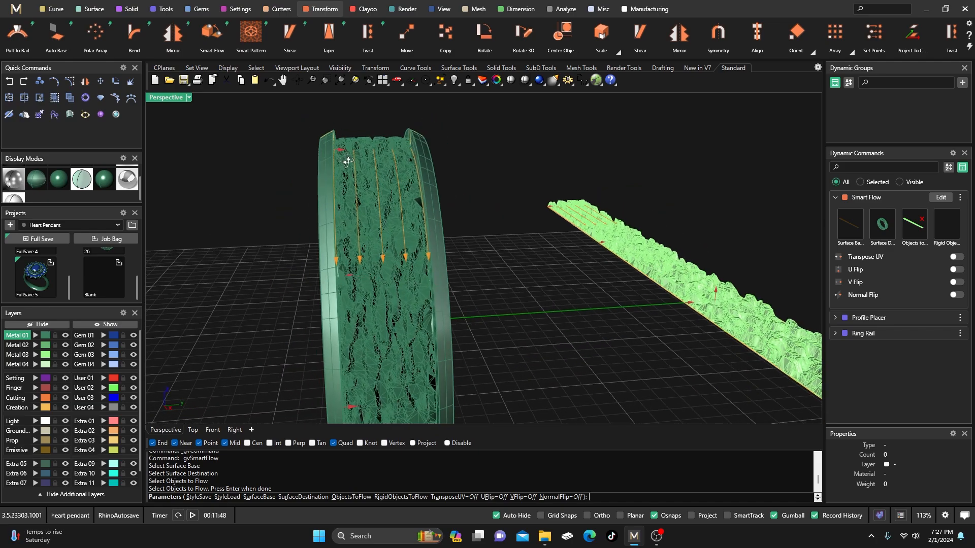
pyautogui.scroll(2, 374, 150)
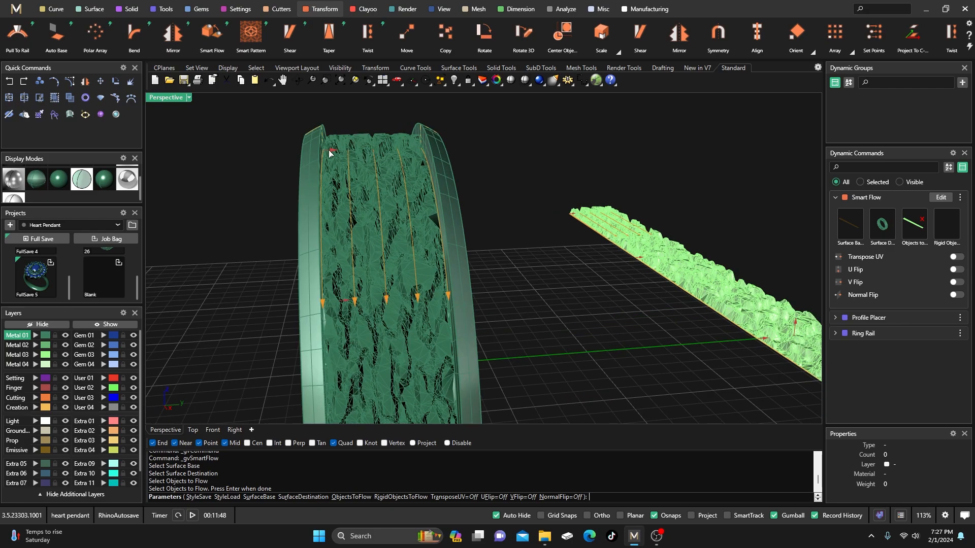
pyautogui.scroll(-5, 290, 217)
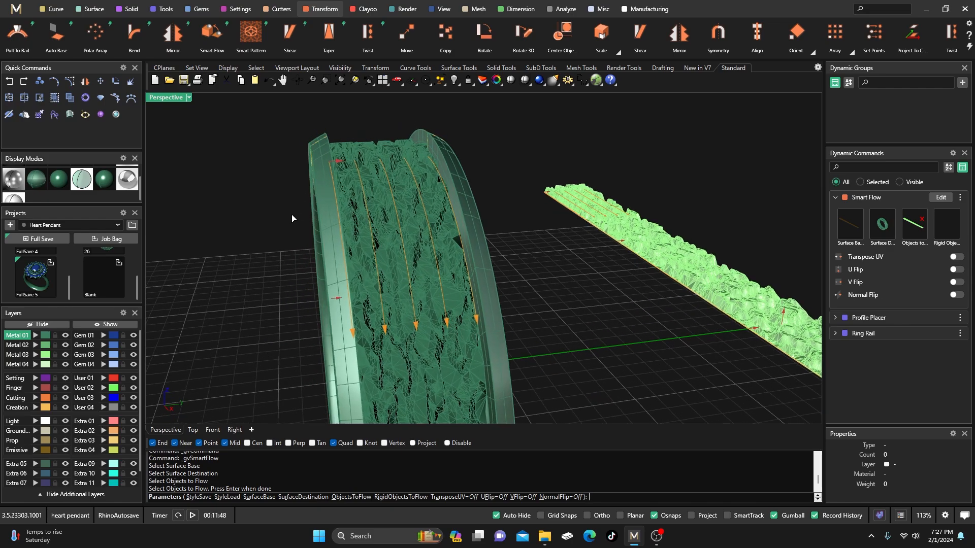
pyautogui.press('Return')
# - Raise the flat source mesh strip slightly above its base surface and widen it slightly across its width
pyautogui.moveTo(455, 314); pyautogui.dragTo(440, 292, button='right')
pyautogui.scroll(3, 337, 194)
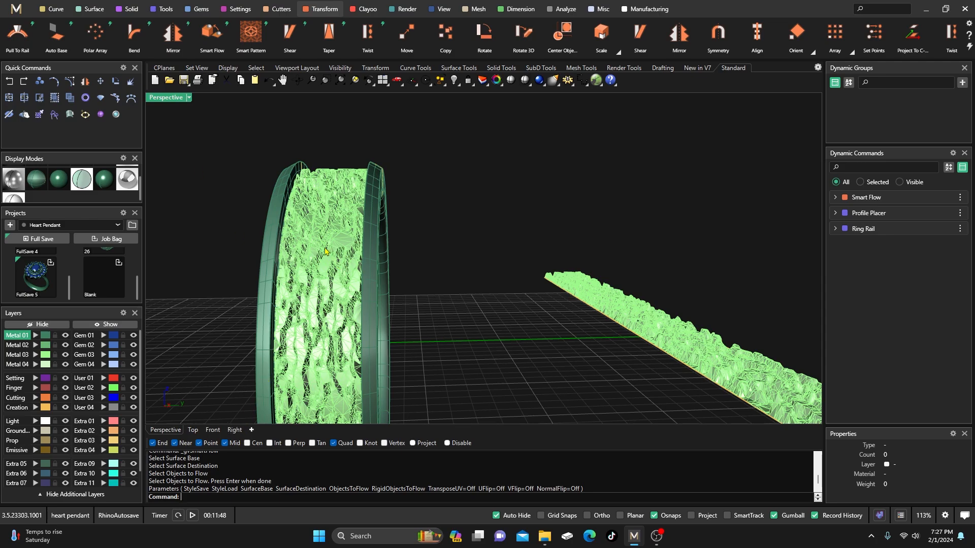
pyautogui.scroll(-3, 290, 226)
pyautogui.scroll(2, 289, 226)
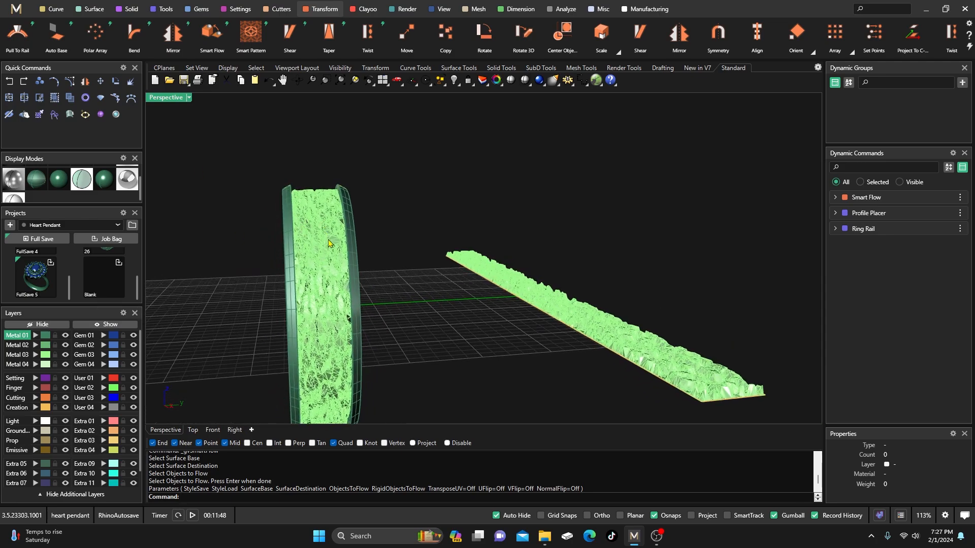
pyautogui.scroll(3, 321, 239)
pyautogui.click(642, 336)
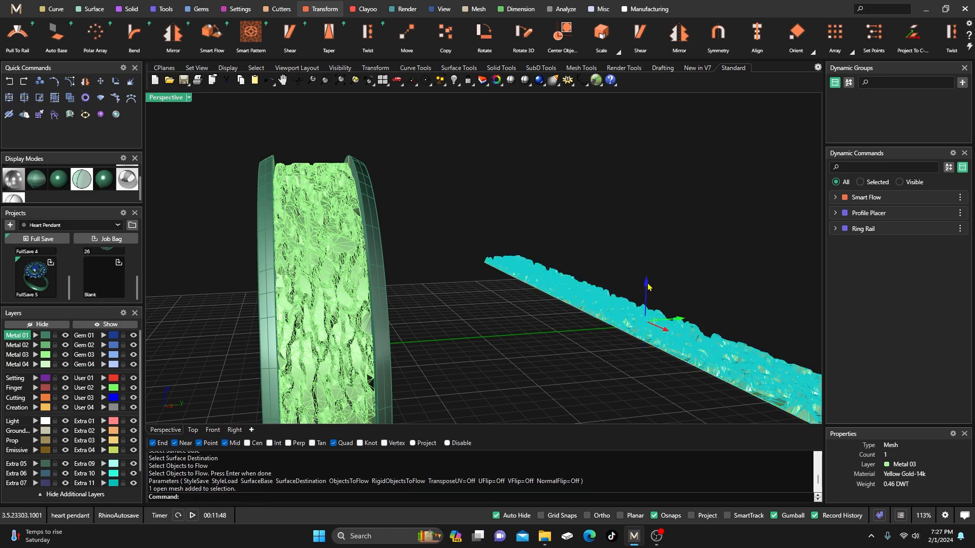
pyautogui.moveTo(648, 287); pyautogui.dragTo(648, 281)
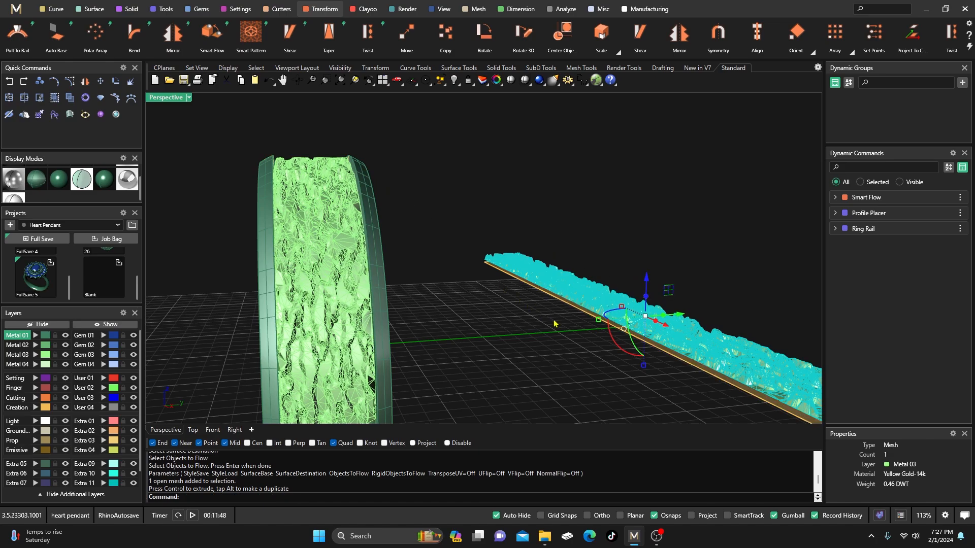
pyautogui.moveTo(599, 322); pyautogui.dragTo(599, 323)
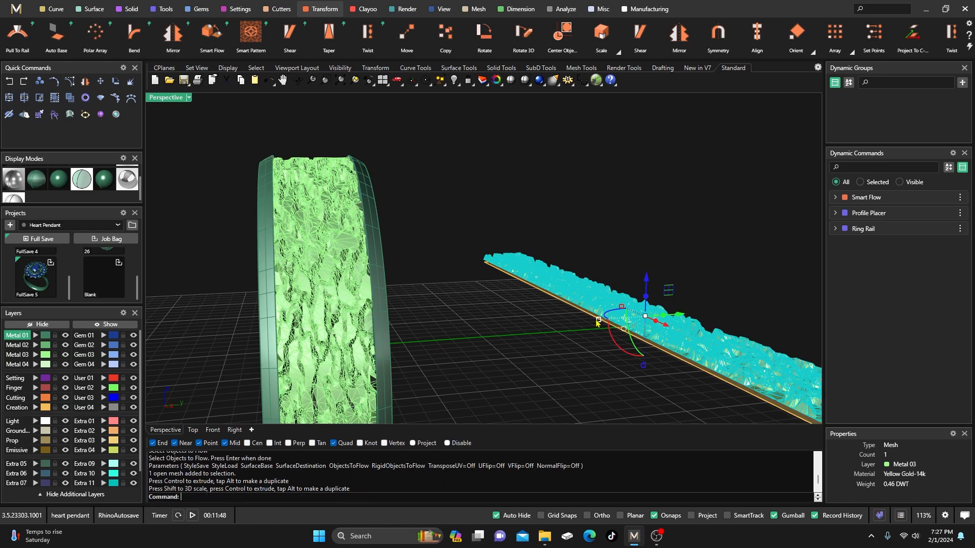
# - Examine how the flowed texture meets the ring's rims in the Right view, using the wireframe display
pyautogui.moveTo(358, 240); pyautogui.dragTo(331, 245, button='right')
pyautogui.scroll(5, 370, 281)
pyautogui.click(235, 430)
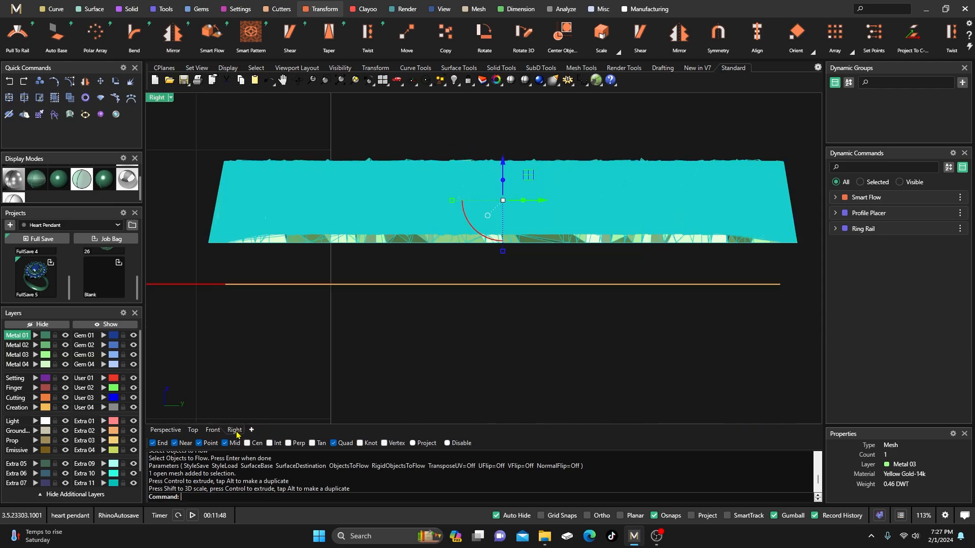
pyautogui.scroll(-12, 563, 299)
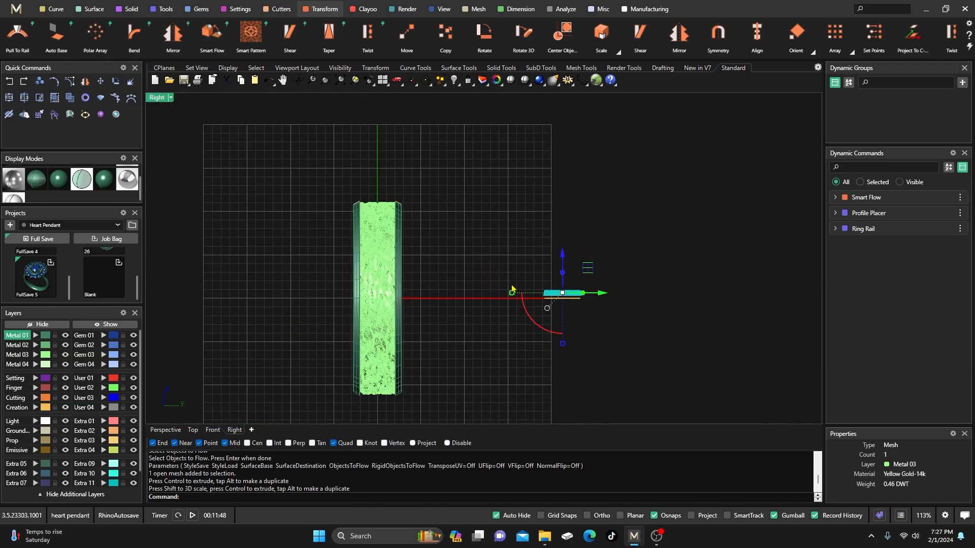
pyautogui.scroll(8, 398, 212)
pyautogui.scroll(3, 415, 210)
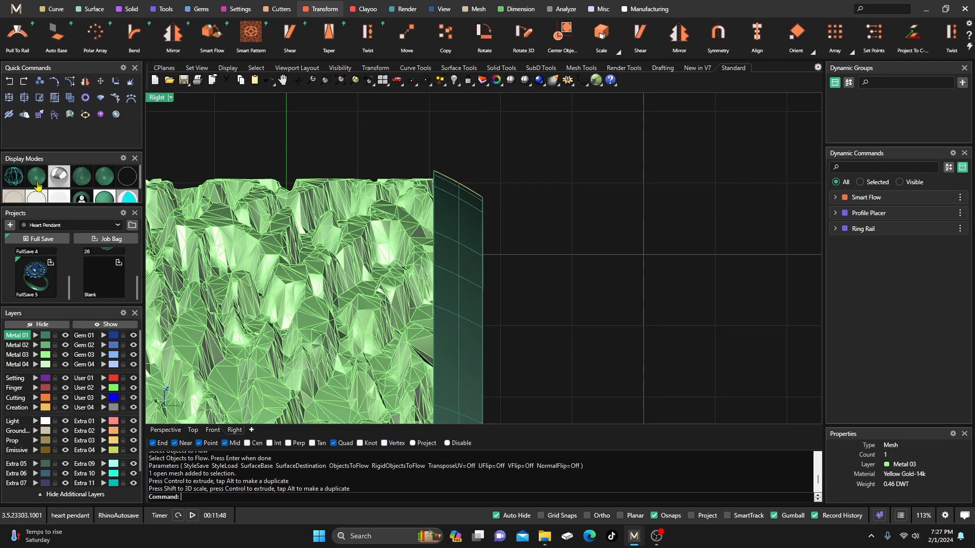
pyautogui.click(15, 176)
pyautogui.scroll(-8, 431, 190)
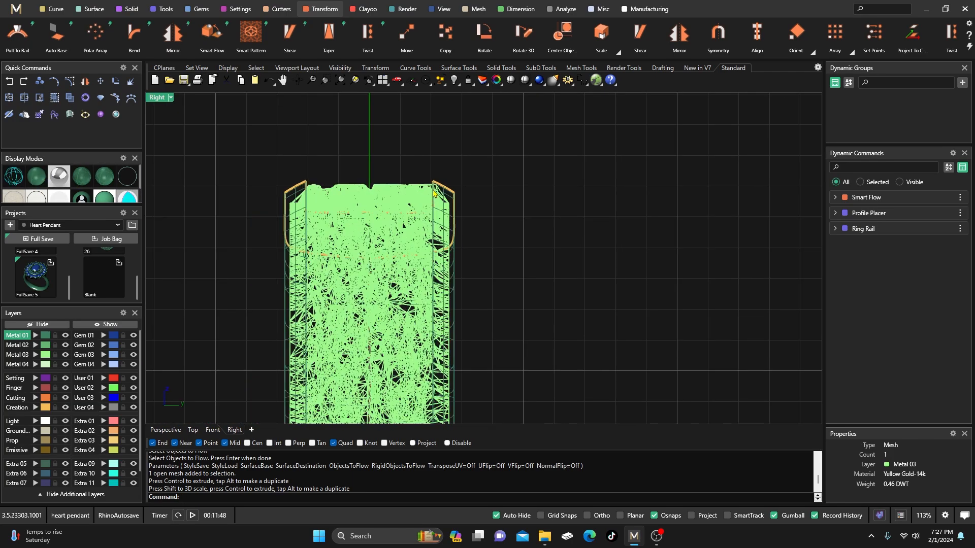
# - Change the wireframe viewports to a shaded display without surface curves, maximize the Perspective view, and deselect the strip
pyautogui.doubleClick(157, 98)
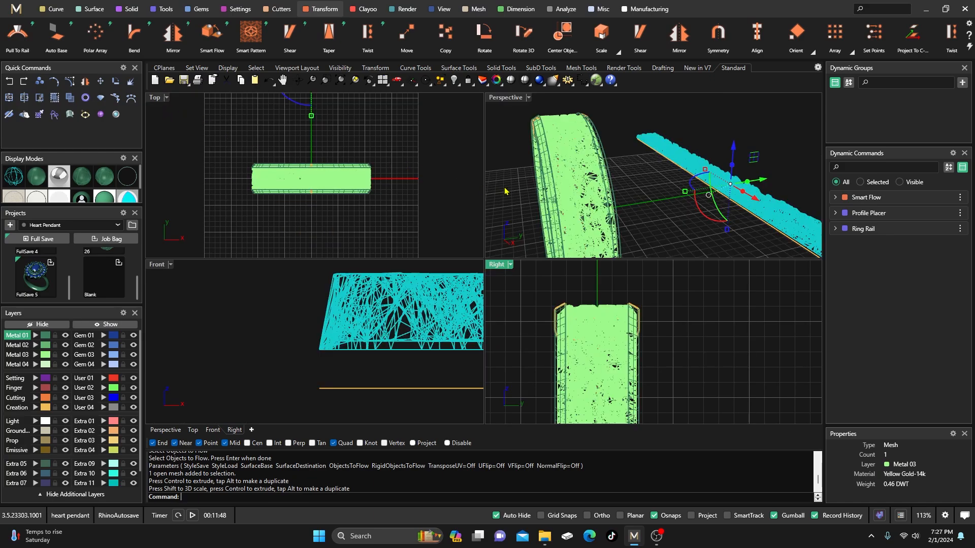
pyautogui.scroll(-2, 78, 184)
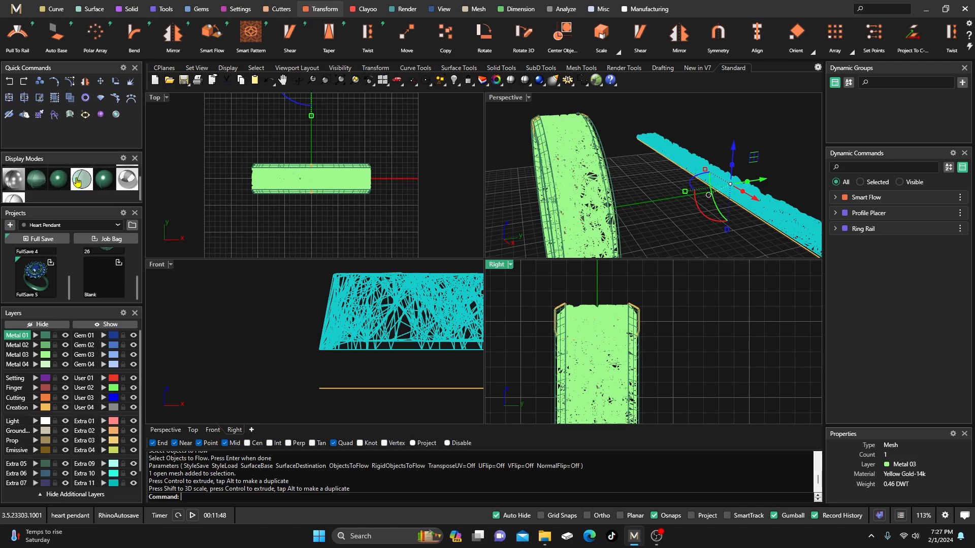
pyautogui.click(82, 179)
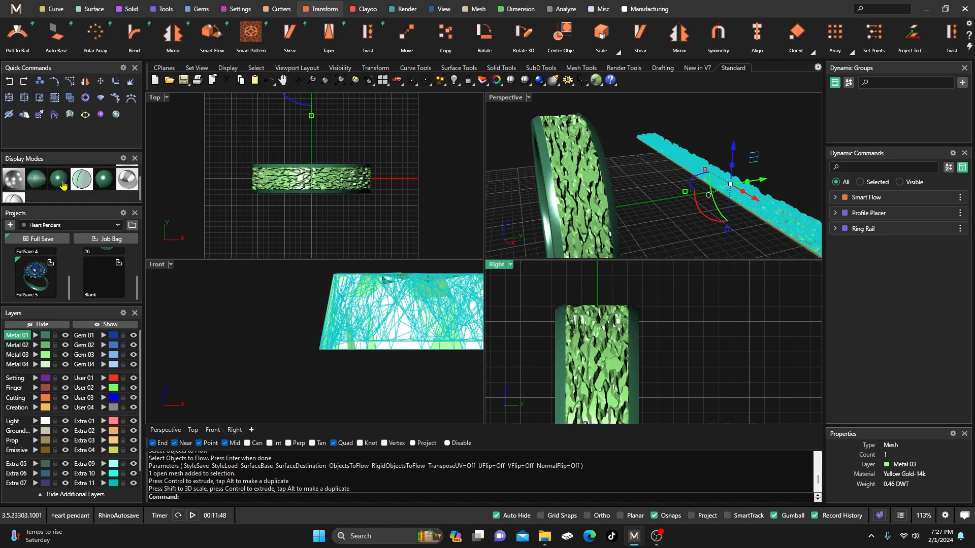
pyautogui.doubleClick(504, 99)
pyautogui.scroll(-5, 391, 172)
pyautogui.click(413, 150)
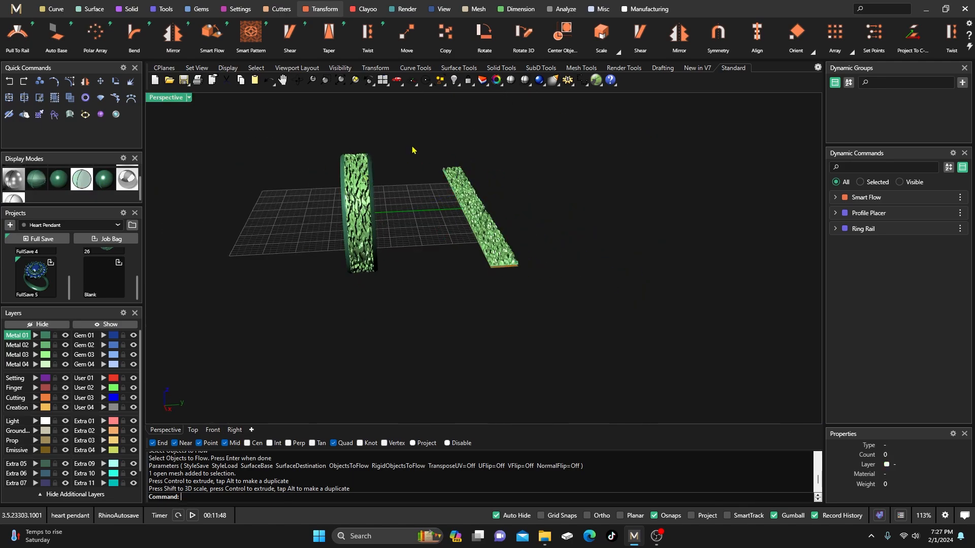
# - Hide the source mesh strip with its base surface and inspect the texture seam around the ring
pyautogui.moveTo(413, 132); pyautogui.dragTo(555, 294)
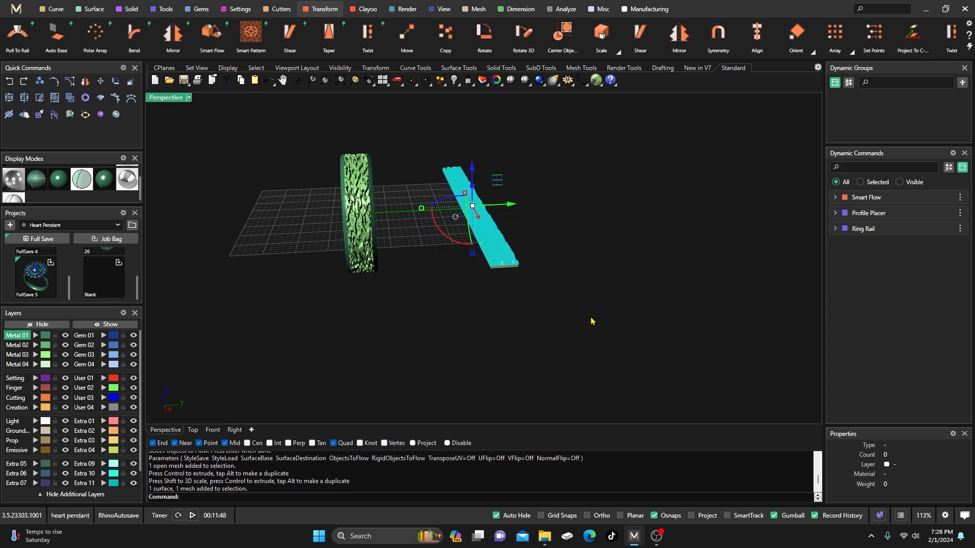
pyautogui.click(48, 330)
pyautogui.moveTo(446, 168); pyautogui.dragTo(486, 222, button='right')
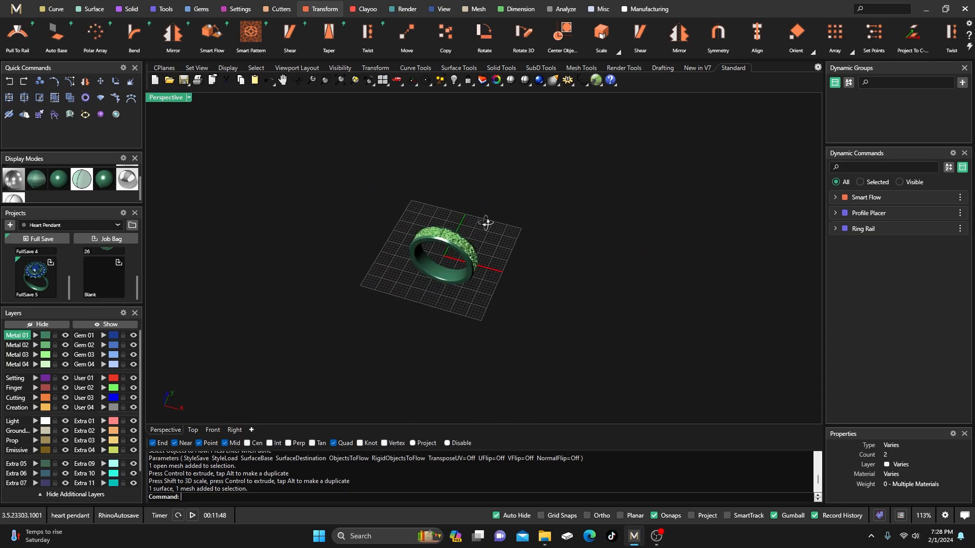
pyautogui.scroll(5, 442, 254)
pyautogui.moveTo(431, 260); pyautogui.dragTo(440, 276, button='right')
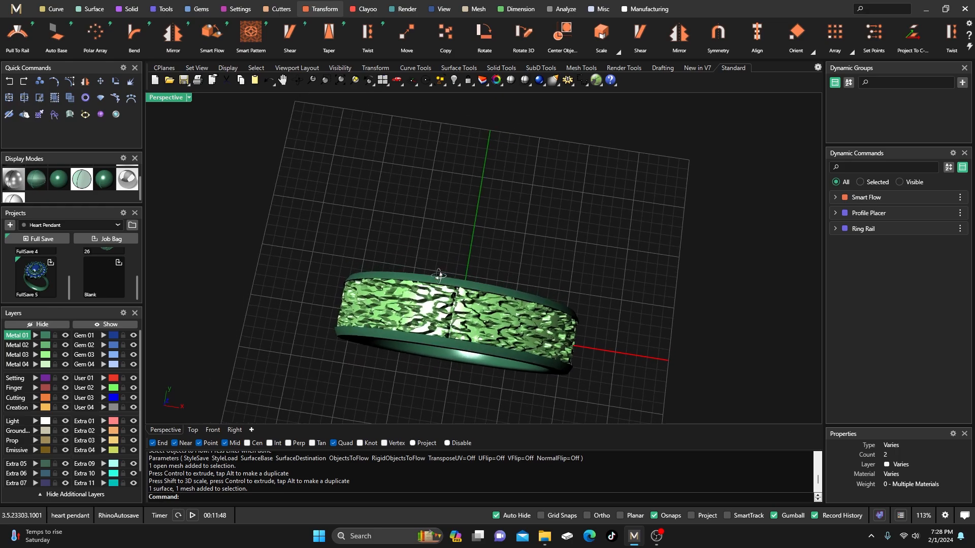
# - Show the hidden source strip and base, stretch the strip slightly along its length to close the ring's texture seam, and deselect it
pyautogui.click(110, 326)
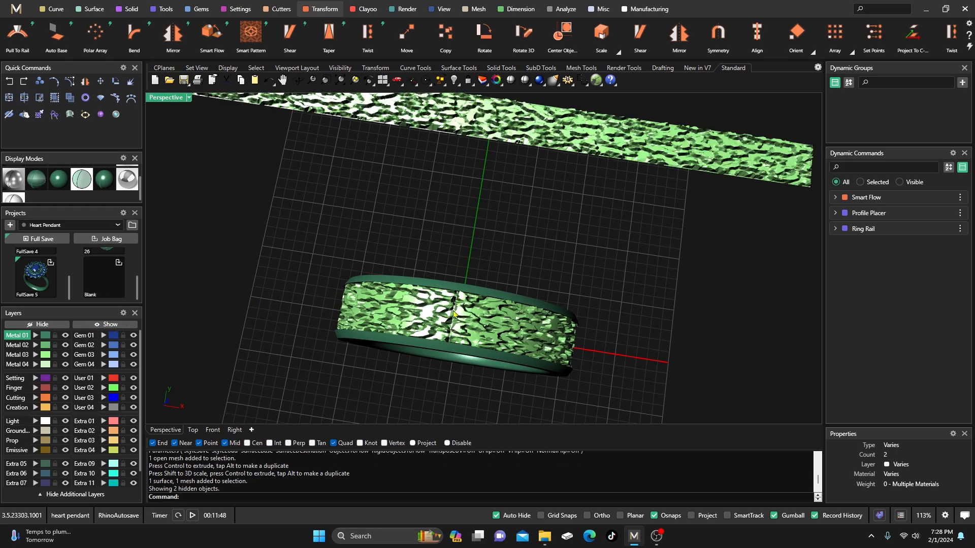
pyautogui.scroll(-3, 470, 237)
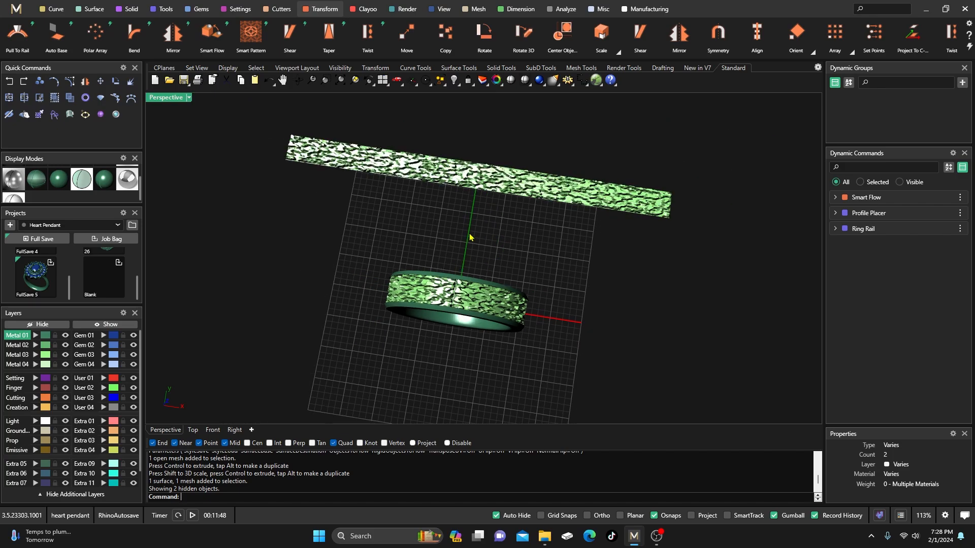
pyautogui.click(469, 181)
pyautogui.scroll(2, 447, 168)
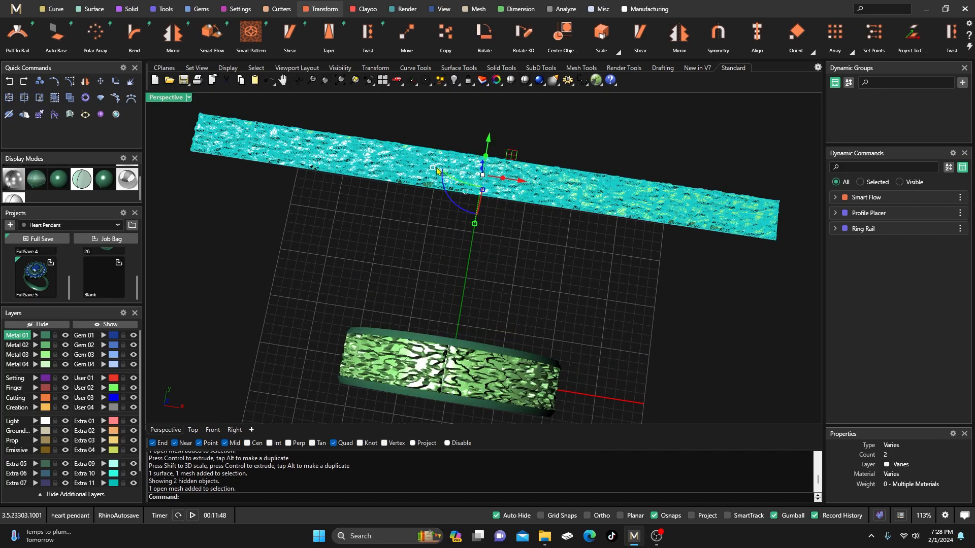
pyautogui.moveTo(433, 169); pyautogui.dragTo(432, 169)
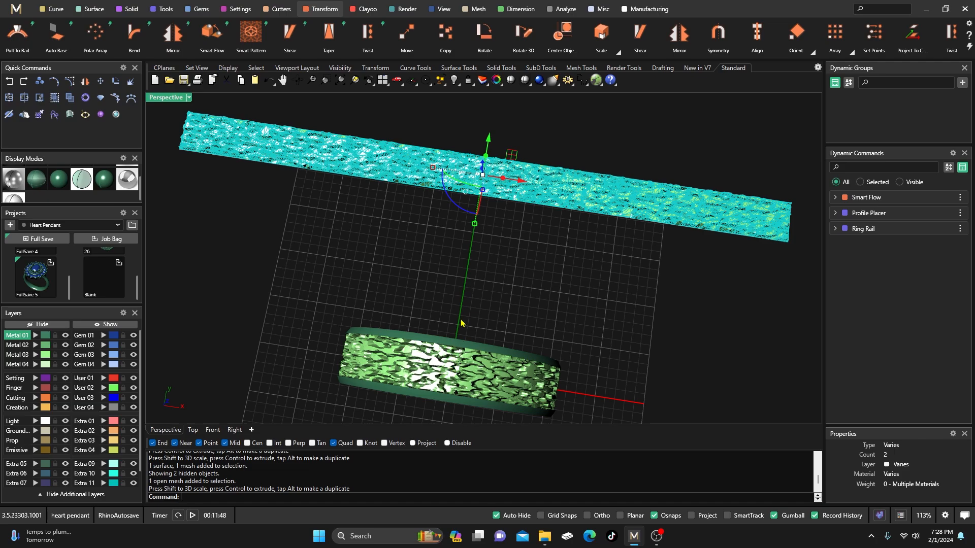
pyautogui.hotkey('ctrl', 'alt', 'h')
pyautogui.press('Escape')
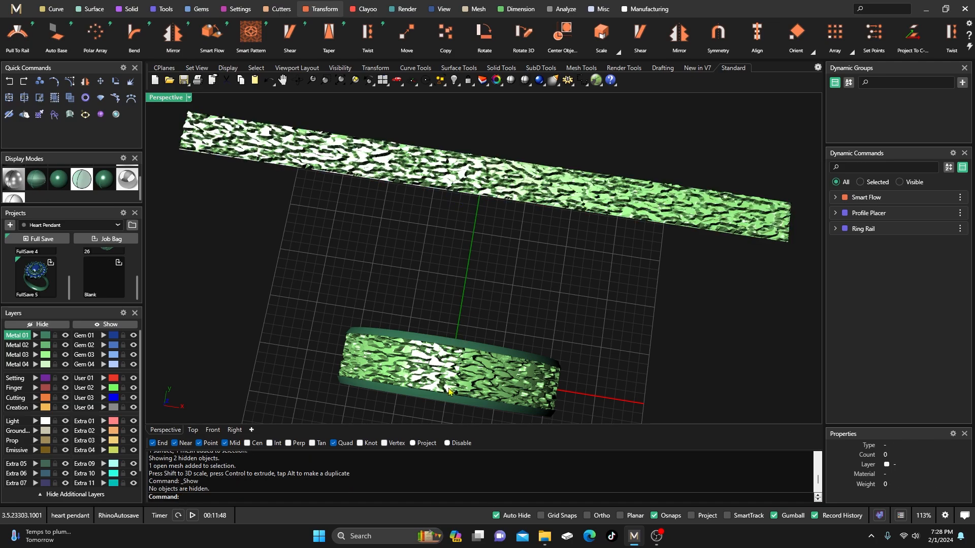
# - Check the closed texture seam on the ring and hide the source mesh strip together with its base surface
pyautogui.moveTo(449, 388); pyautogui.dragTo(391, 306, button='right')
pyautogui.scroll(6, 399, 274)
pyautogui.scroll(-6, 440, 332)
pyautogui.scroll(-4, 448, 339)
pyautogui.moveTo(431, 155); pyautogui.dragTo(508, 300)
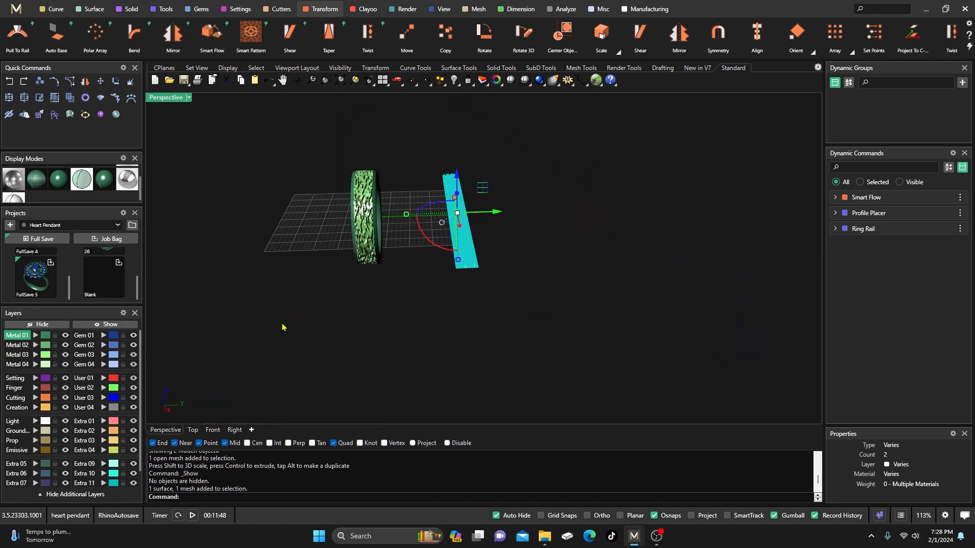
pyautogui.click(55, 324)
pyautogui.moveTo(415, 308); pyautogui.dragTo(432, 238, button='right')
pyautogui.scroll(3, 446, 289)
pyautogui.scroll(-2, 462, 305)
pyautogui.scroll(-4, 497, 304)
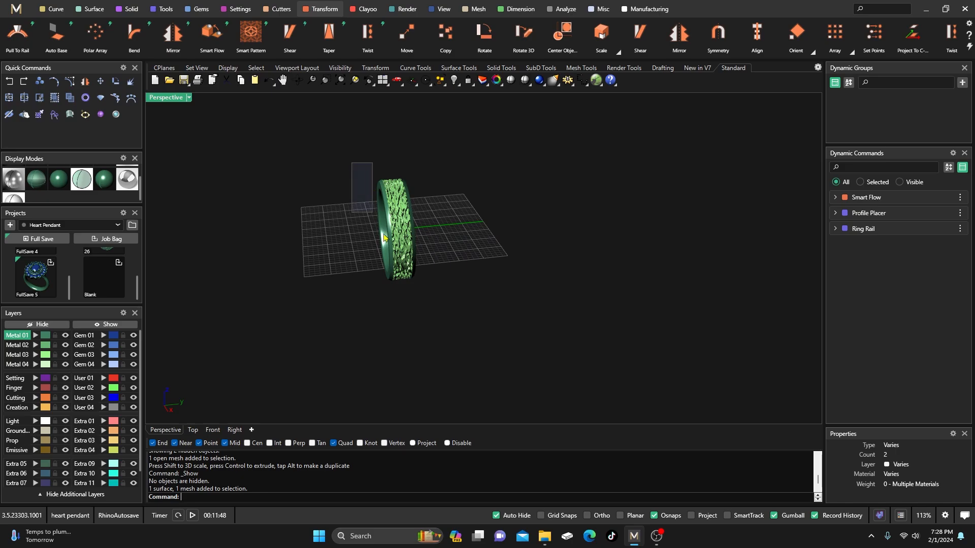
# - Run Mesh Repair on the ring together with its flowed texture, keeping the input objects, and accept the repaired mesh
pyautogui.moveTo(351, 162); pyautogui.dragTo(464, 320)
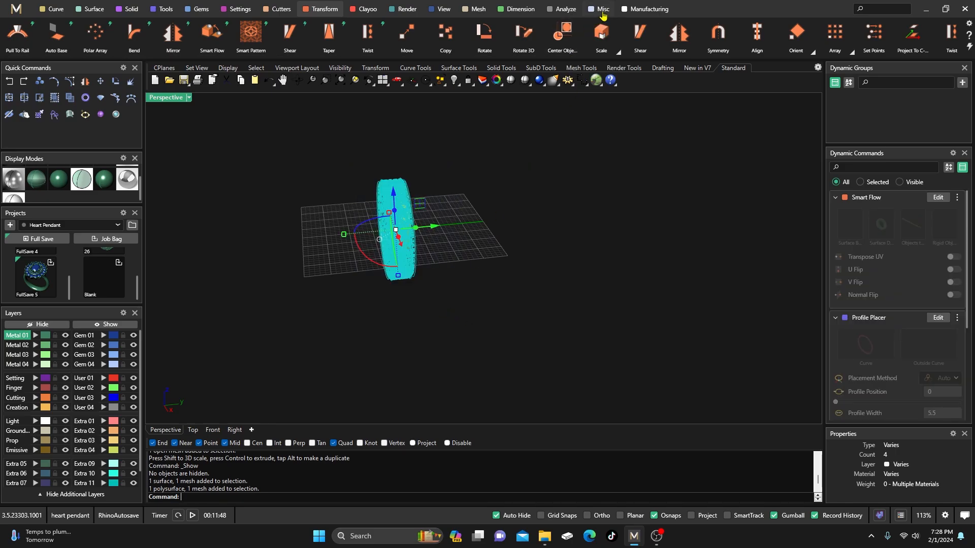
pyautogui.click(640, 9)
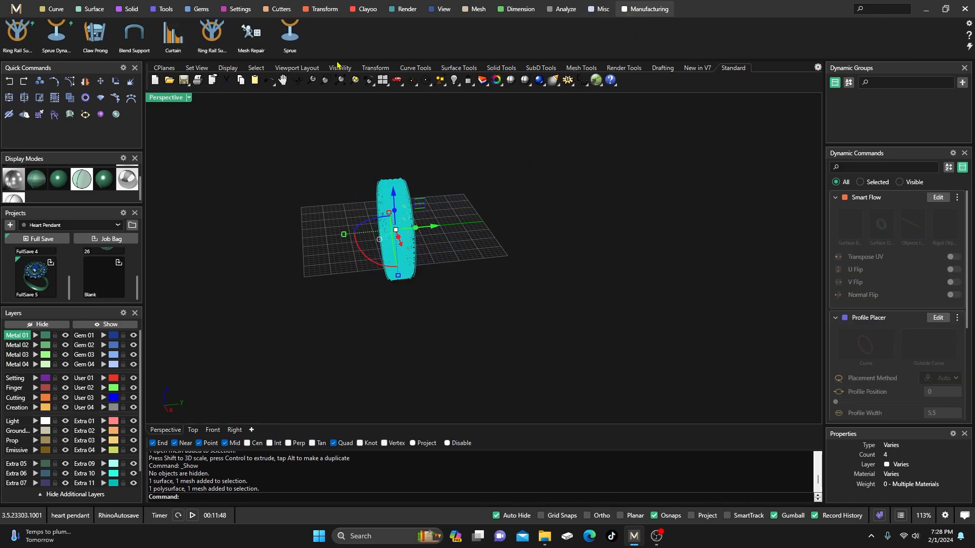
pyautogui.click(252, 36)
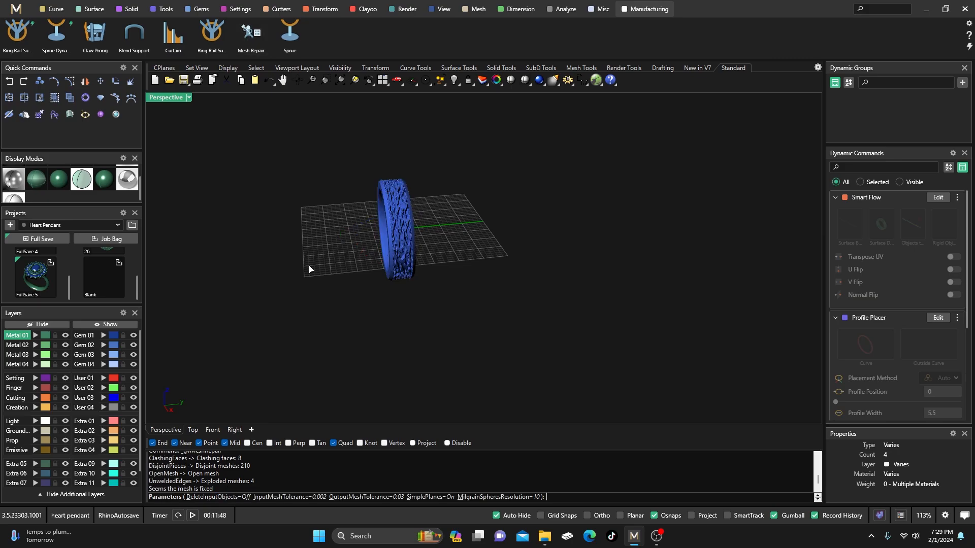
pyautogui.scroll(5, 376, 209)
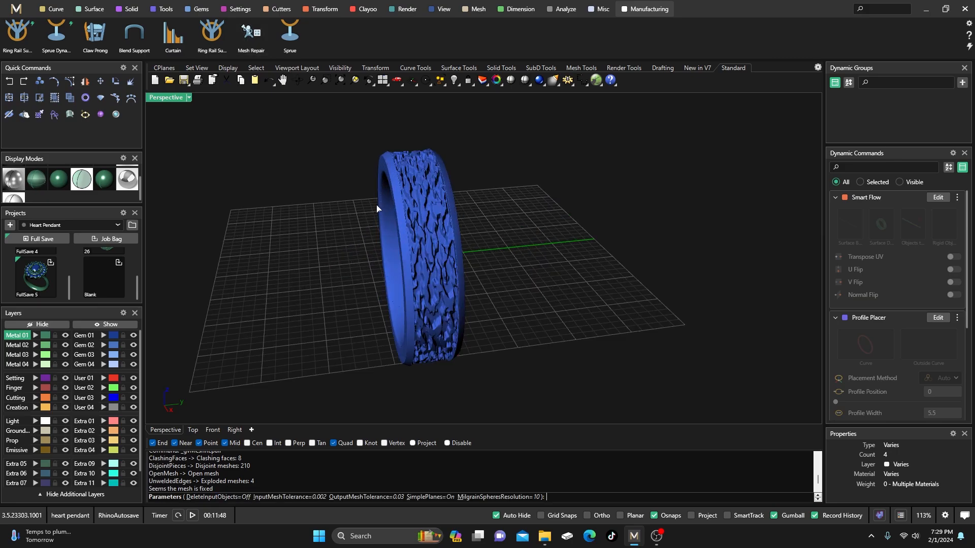
pyautogui.press('Return')
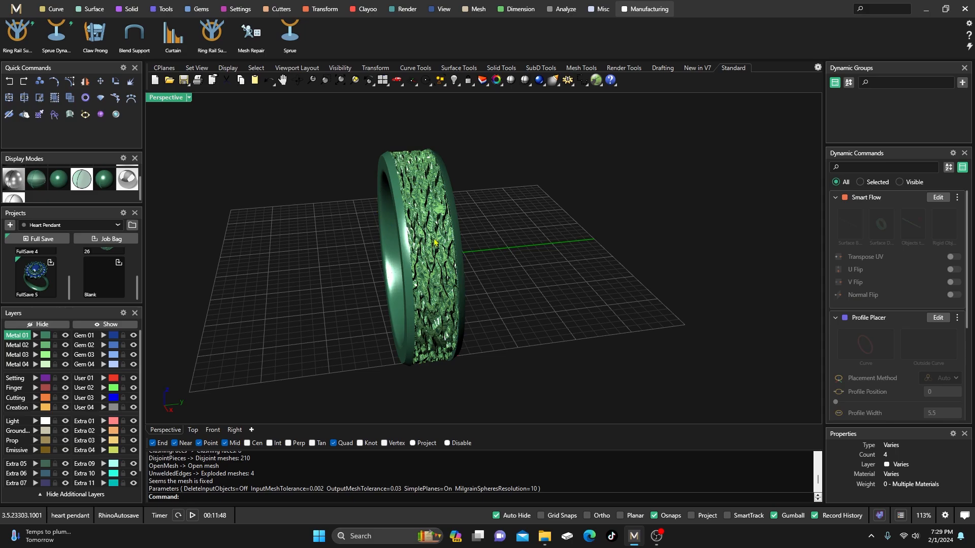
# - Try to move the light green texture mesh along the Y axis away from the ring
pyautogui.click(490, 220)
pyautogui.click(462, 276)
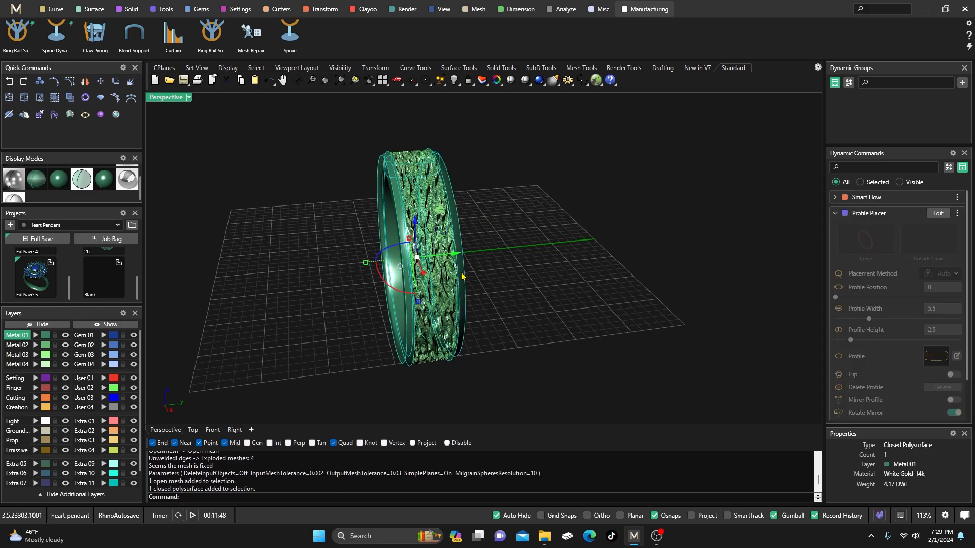
pyautogui.click(496, 238)
pyautogui.click(434, 265)
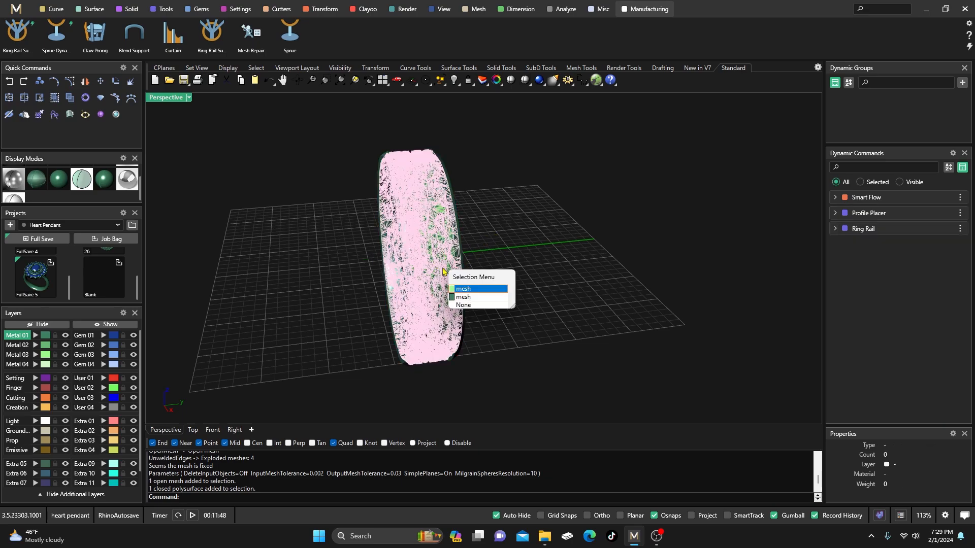
pyautogui.click(457, 289)
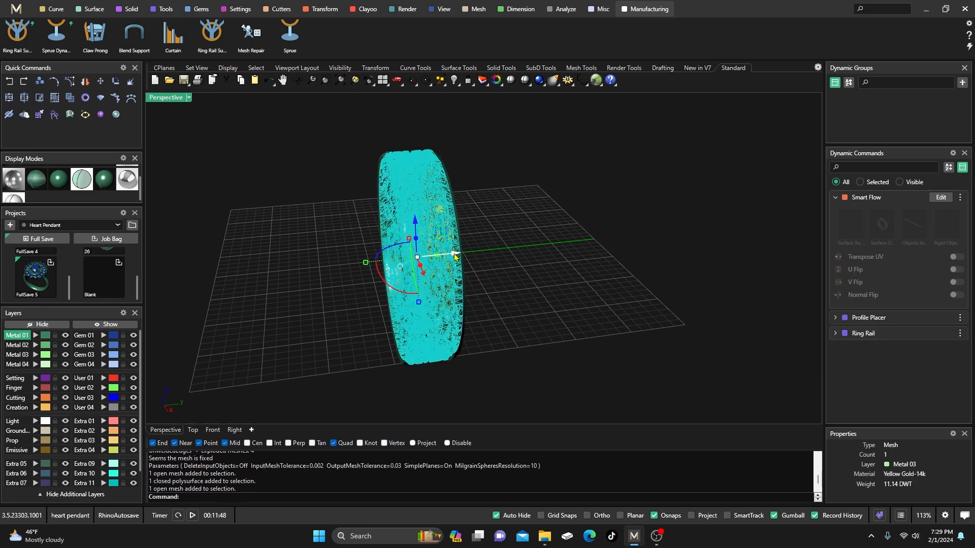
pyautogui.moveTo(454, 258); pyautogui.dragTo(558, 238)
pyautogui.click(477, 142)
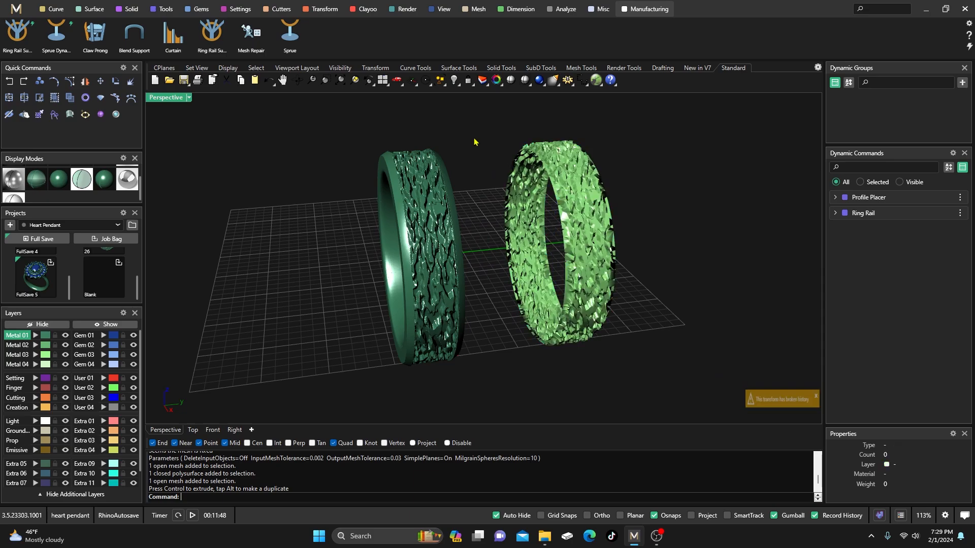
pyautogui.moveTo(472, 175); pyautogui.dragTo(471, 207, button='right')
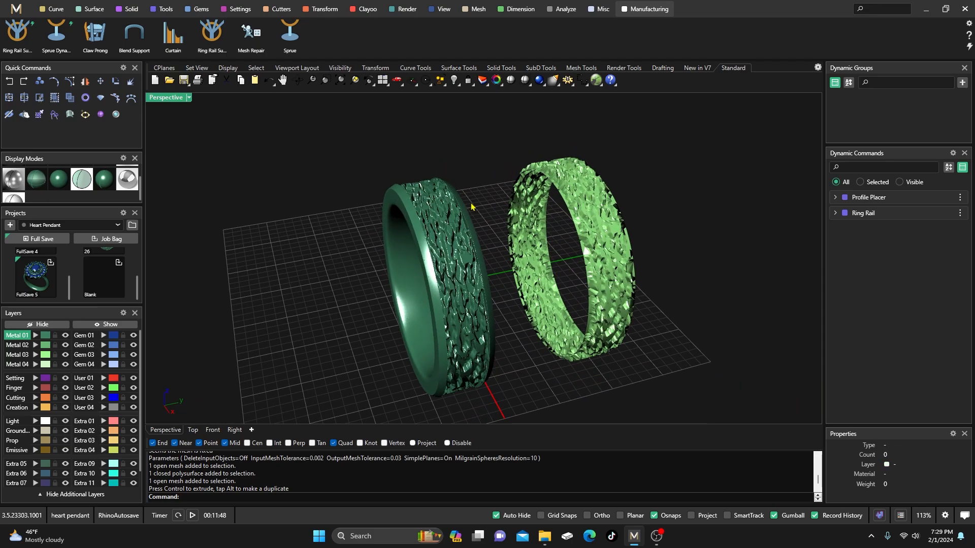
# - Undo the move of the light green texture mesh
pyautogui.click(8, 81)
pyautogui.click(325, 287)
pyautogui.moveTo(341, 334); pyautogui.dragTo(322, 313, button='right')
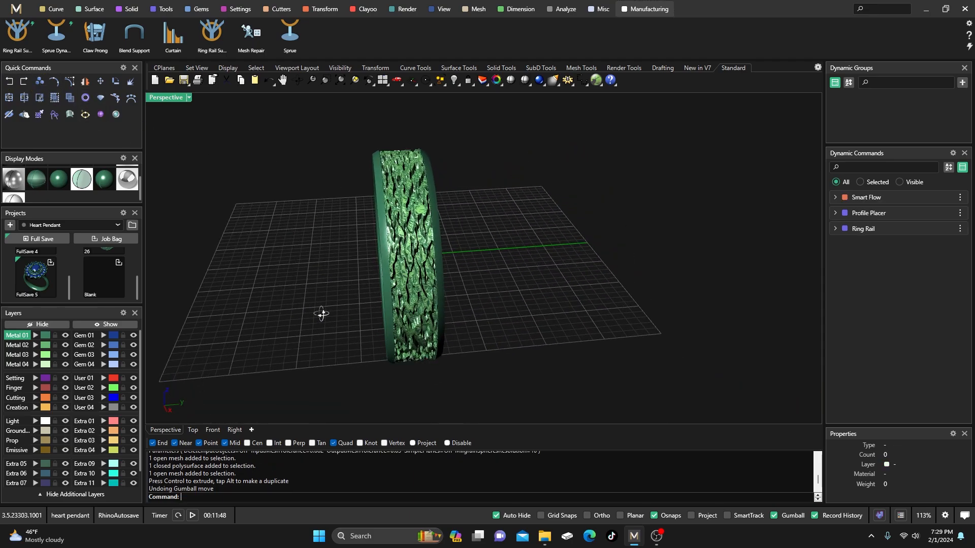
# - Move the repaired dark green mesh along the Y axis to stand beside the original ring, and deselect it
pyautogui.click(379, 254)
pyautogui.click(346, 202)
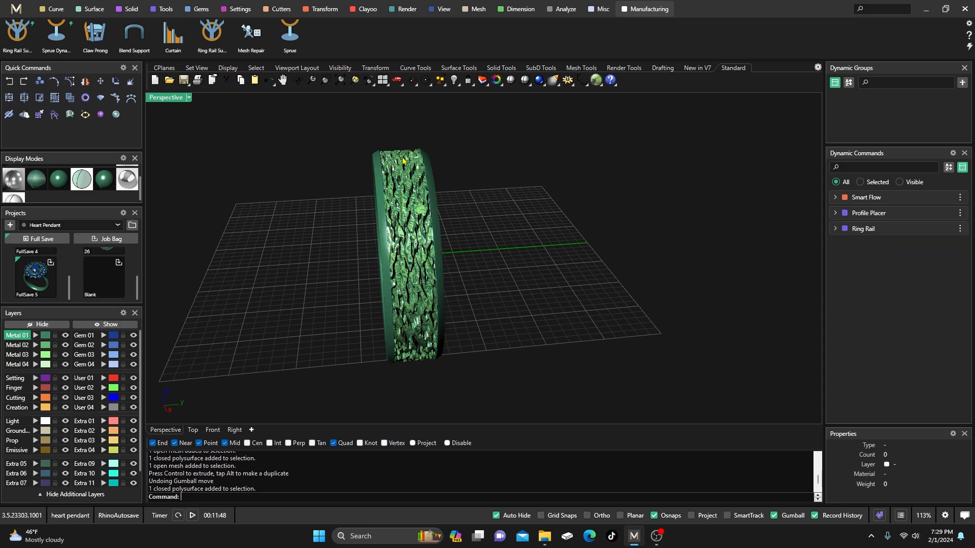
pyautogui.click(405, 162)
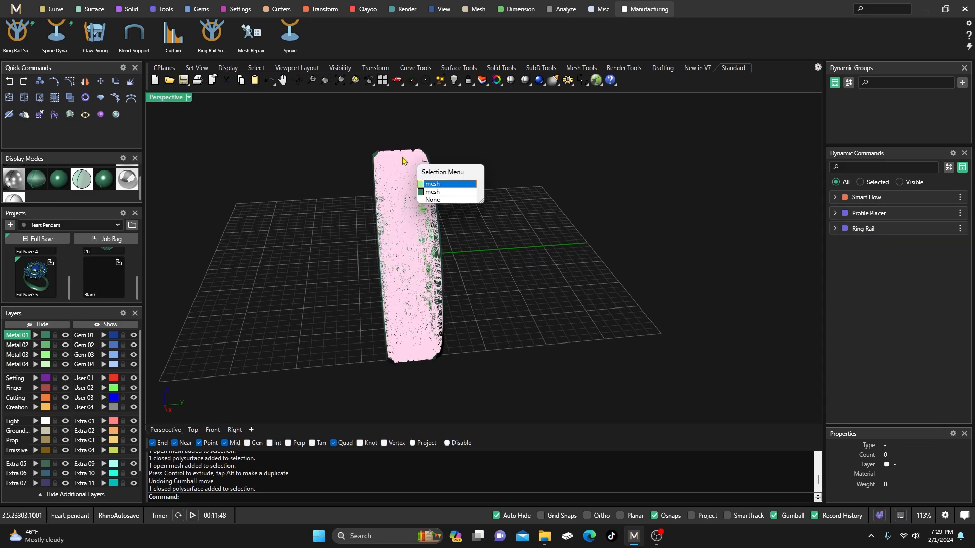
pyautogui.click(436, 194)
pyautogui.press('alt')
pyautogui.moveTo(448, 258); pyautogui.dragTo(583, 268)
pyautogui.click(624, 188)
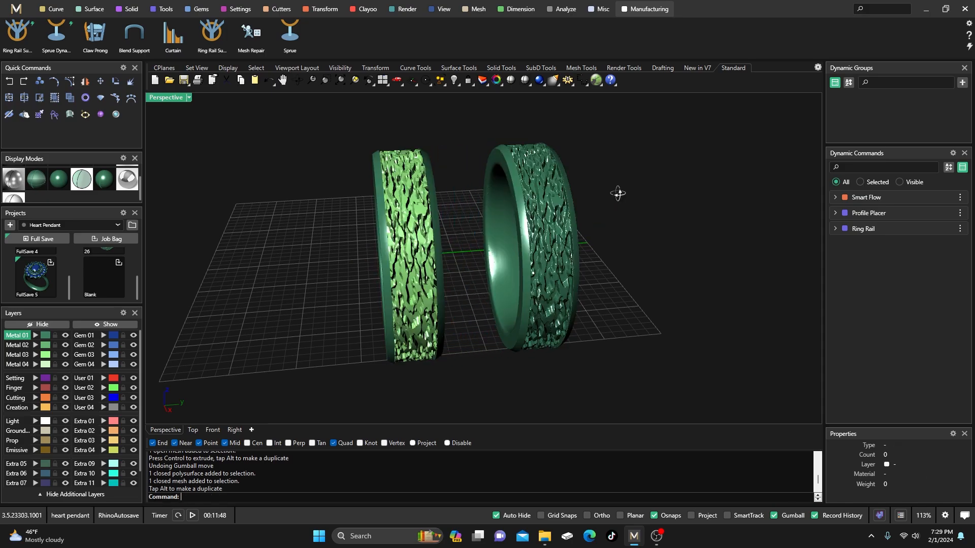
# - Compare the surface texture of the repaired one-piece ring with the original textured ring from several angles
pyautogui.moveTo(620, 194); pyautogui.dragTo(629, 211, button='right')
pyautogui.moveTo(212, 161); pyautogui.dragTo(292, 213, button='right')
pyautogui.scroll(-4, 233, 174)
pyautogui.scroll(-4, 419, 222)
pyautogui.moveTo(412, 218); pyautogui.dragTo(419, 320, button='right')
pyautogui.scroll(8, 422, 303)
pyautogui.scroll(-7, 422, 303)
pyautogui.scroll(-4, 443, 342)
pyautogui.scroll(6, 405, 197)
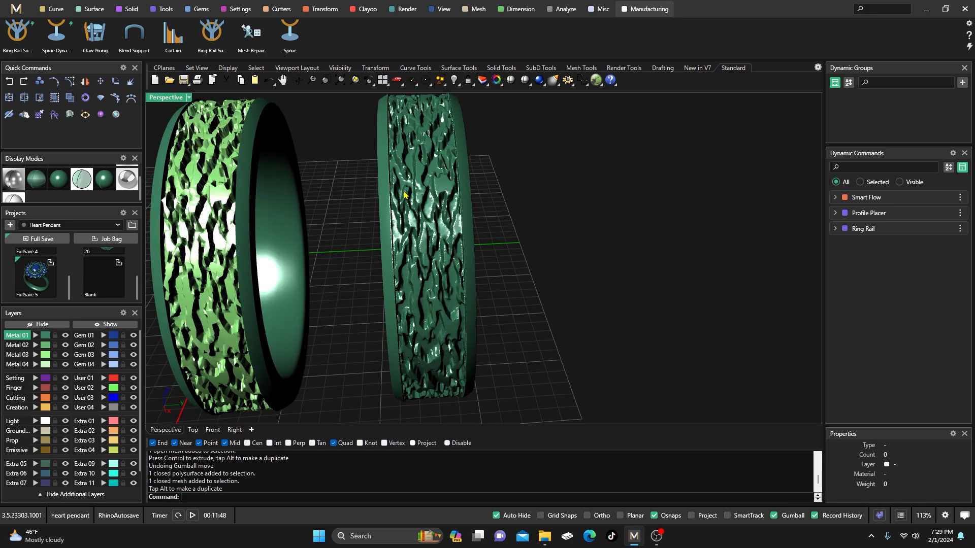
pyautogui.scroll(-3, 421, 206)
pyautogui.moveTo(424, 208); pyautogui.dragTo(430, 222, button='right')
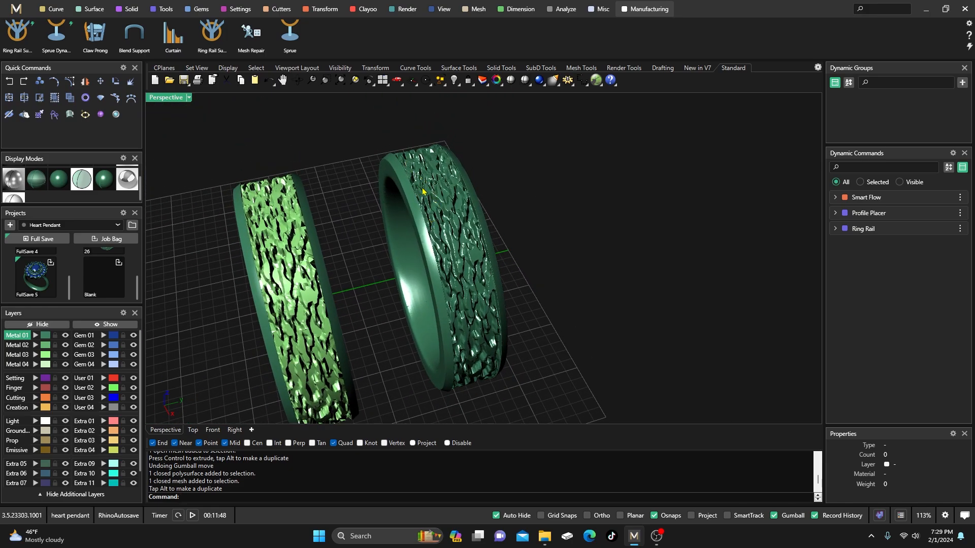
pyautogui.scroll(-4, 434, 203)
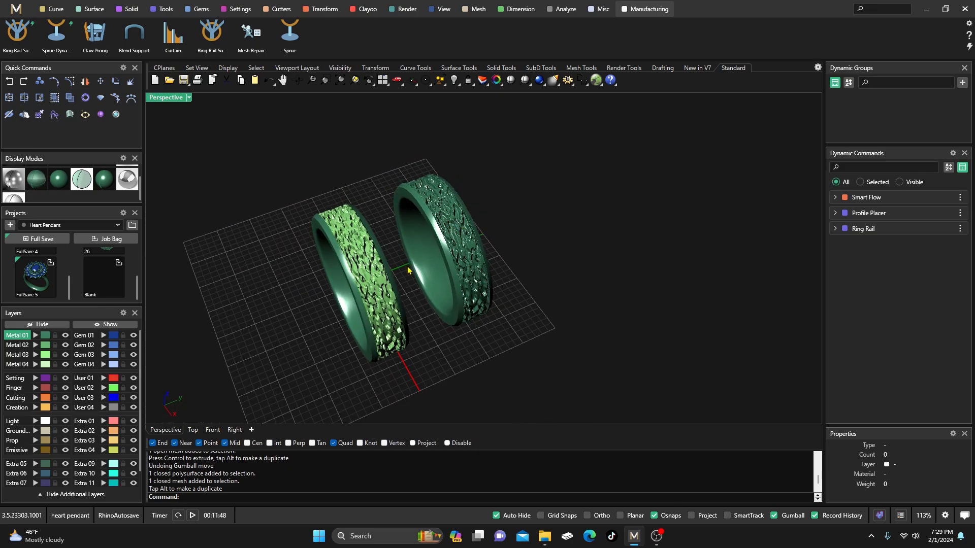
pyautogui.scroll(1, 411, 274)
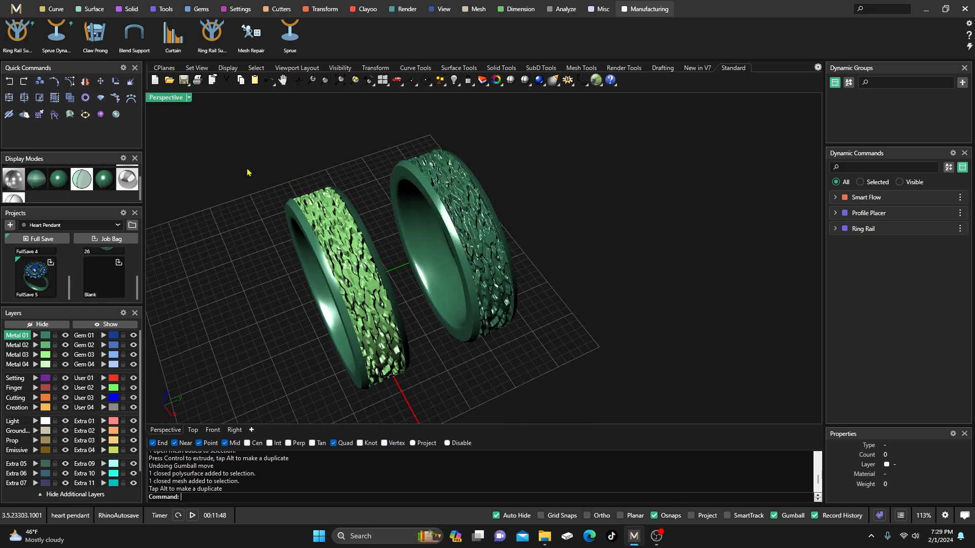
pyautogui.click(163, 10)
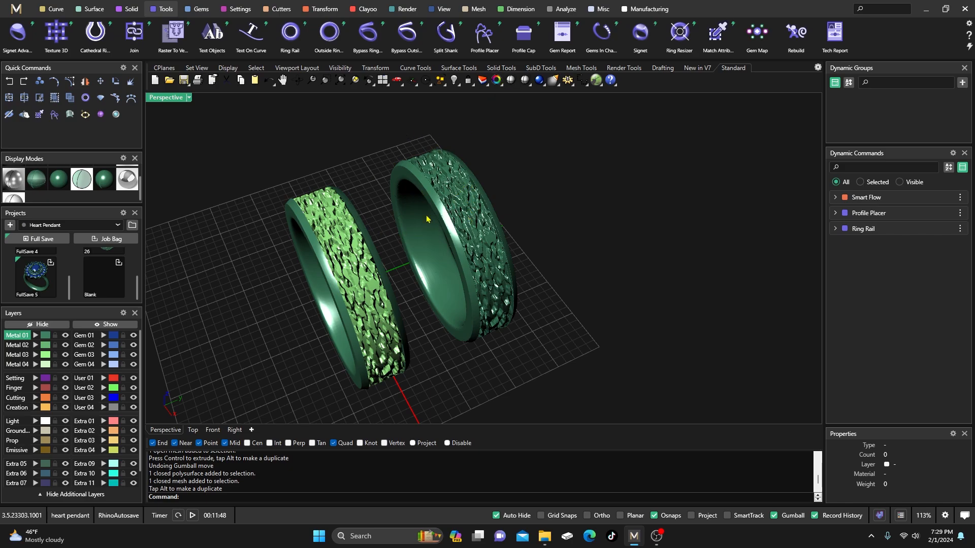
pyautogui.moveTo(535, 259); pyautogui.dragTo(551, 242, button='right')
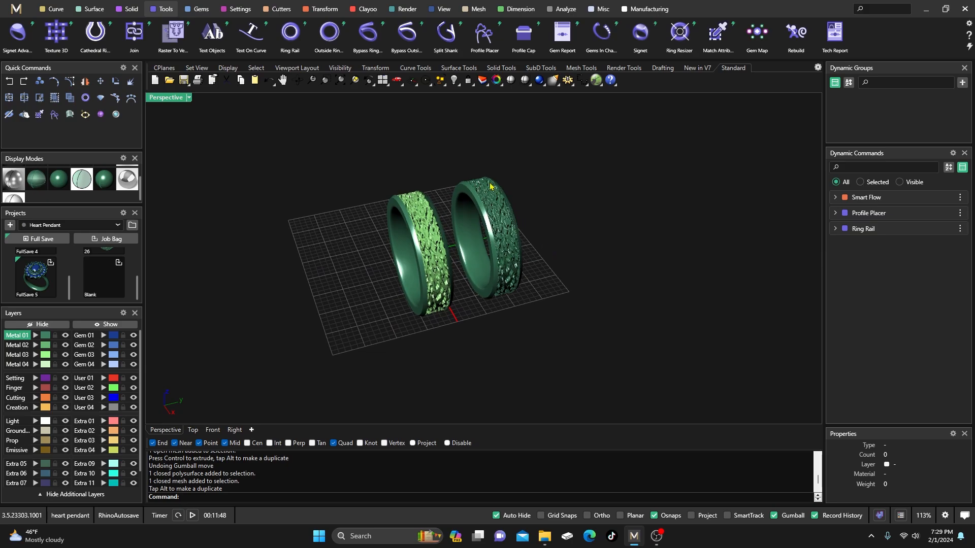
pyautogui.scroll(2, 528, 254)
pyautogui.moveTo(514, 268); pyautogui.dragTo(470, 257, button='right')
pyautogui.scroll(3, 453, 240)
pyautogui.scroll(-5, 453, 239)
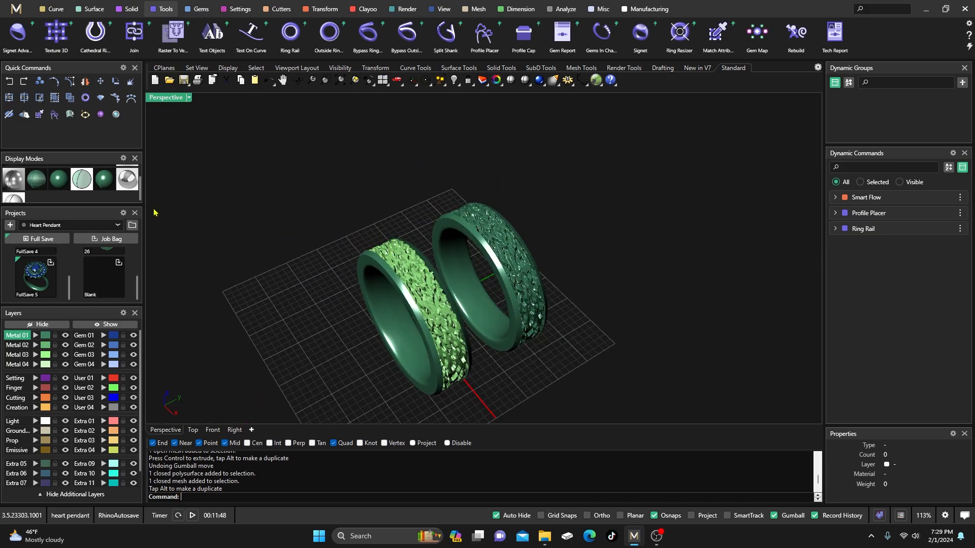
# - Show both rings in the rendered metal display mode and examine their textured bands up close and from several angles
pyautogui.scroll(-2, 71, 203)
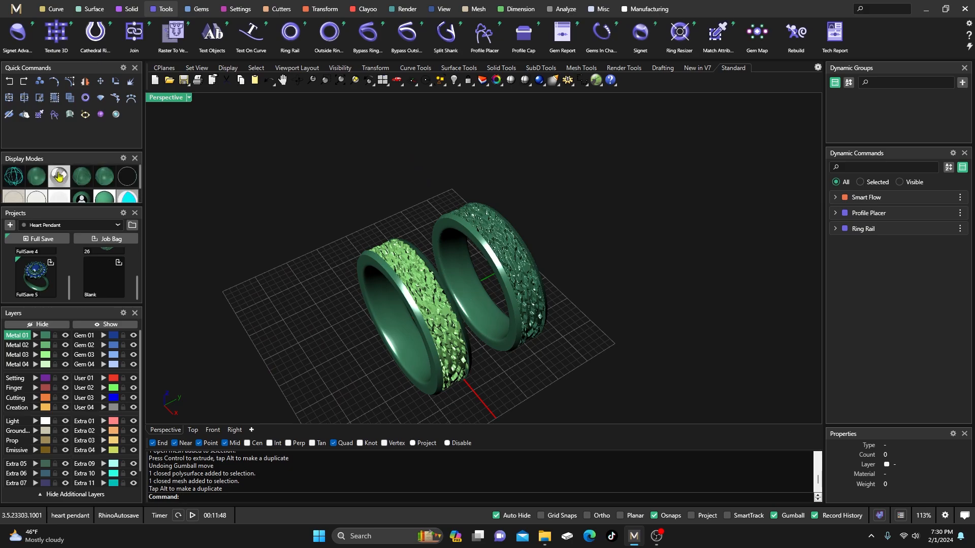
pyautogui.click(59, 176)
pyautogui.moveTo(257, 254); pyautogui.dragTo(424, 303, button='right')
pyautogui.scroll(5, 424, 303)
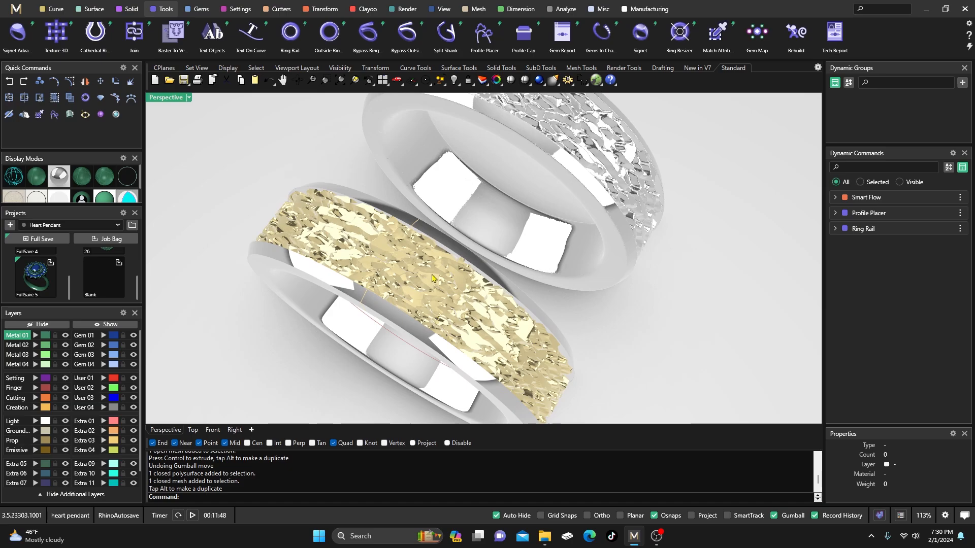
pyautogui.scroll(-2, 398, 277)
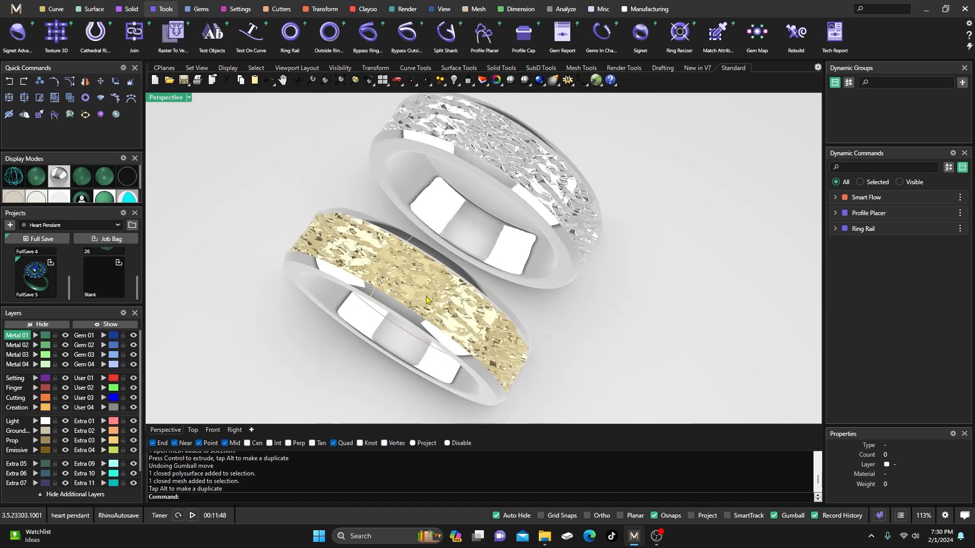
pyautogui.scroll(-4, 533, 238)
pyautogui.moveTo(539, 231)
pyautogui.mouseDown(button='right')
pyautogui.moveTo(478, 223)
pyautogui.moveTo(508, 246)
pyautogui.moveTo(530, 219)
pyautogui.moveTo(548, 237)
pyautogui.mouseUp(button='right')
pyautogui.scroll(3, 487, 221)
pyautogui.scroll(-2, 489, 218)
pyautogui.scroll(3, 505, 226)
pyautogui.scroll(-3, 510, 226)
pyautogui.scroll(-3, 523, 222)
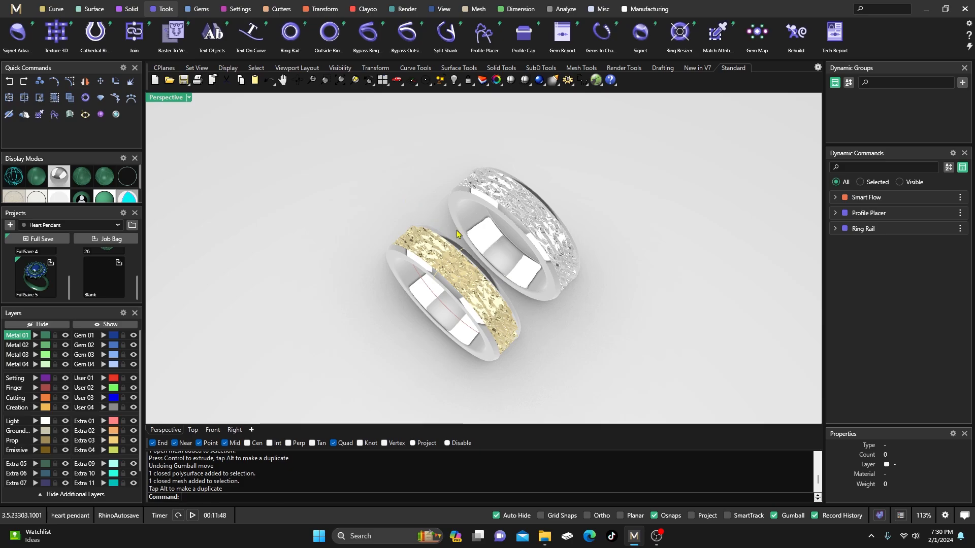
pyautogui.scroll(3, 496, 239)
pyautogui.scroll(-2, 496, 240)
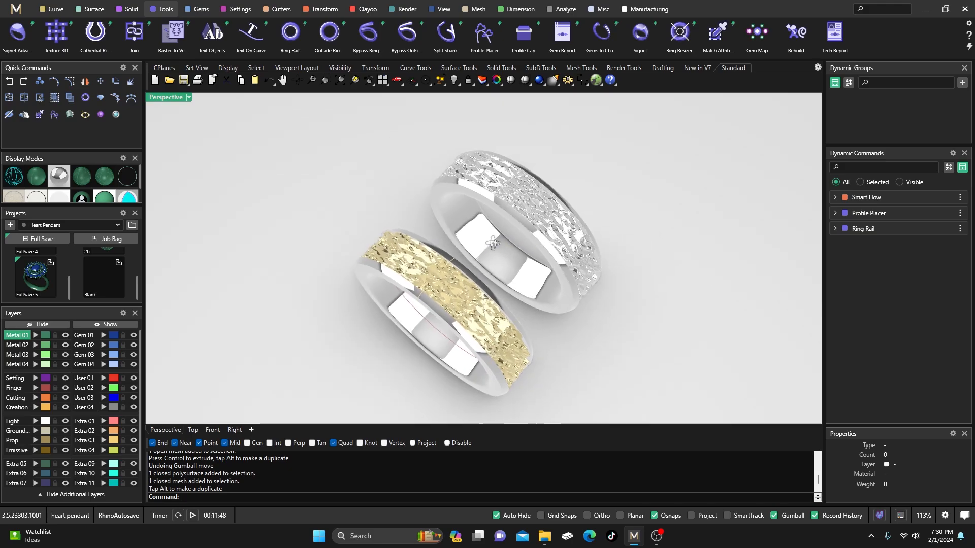
pyautogui.scroll(-3, 495, 240)
pyautogui.scroll(3, 487, 237)
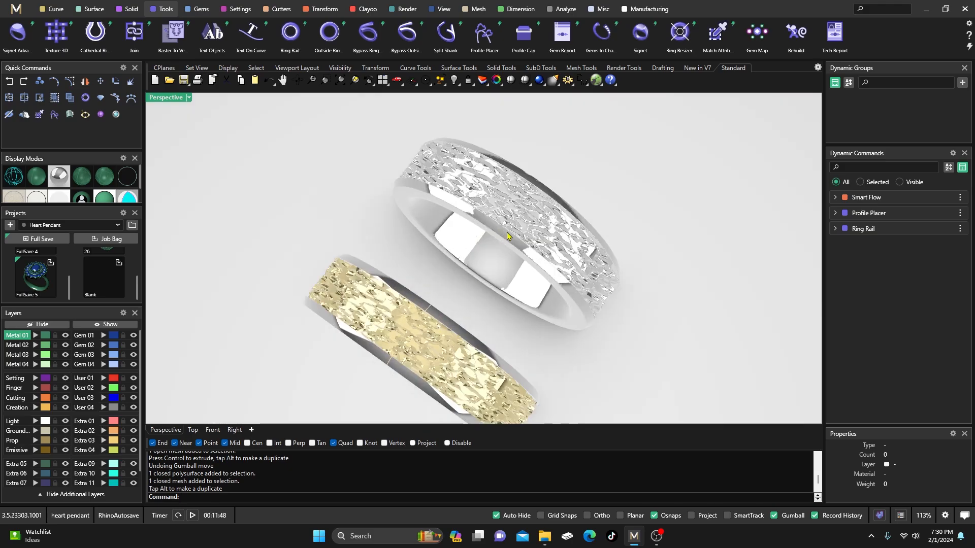
pyautogui.scroll(-1, 427, 265)
pyautogui.moveTo(427, 265); pyautogui.dragTo(416, 246, button='right')
pyautogui.scroll(-1, 66, 191)
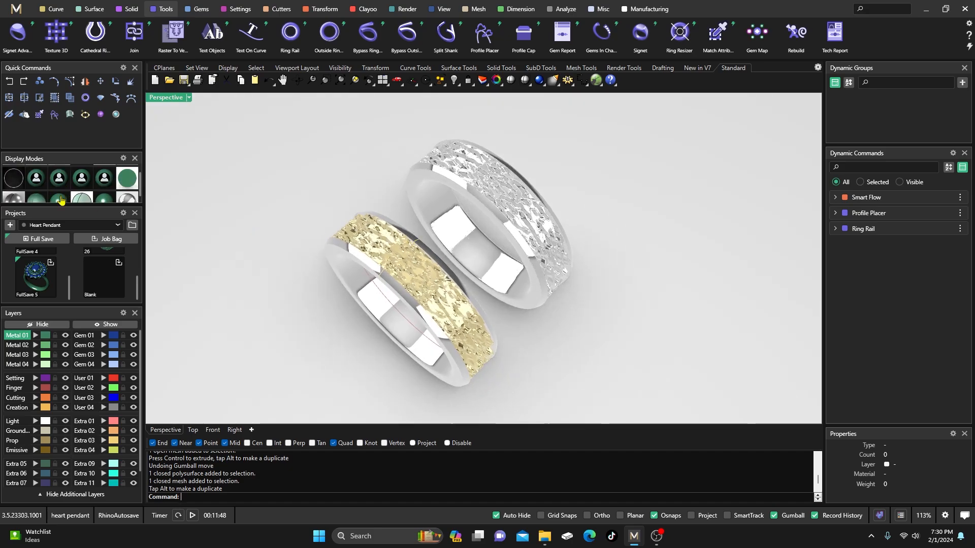
# - Return the Perspective viewport to the green shaded display mode for both rings
pyautogui.click(97, 198)
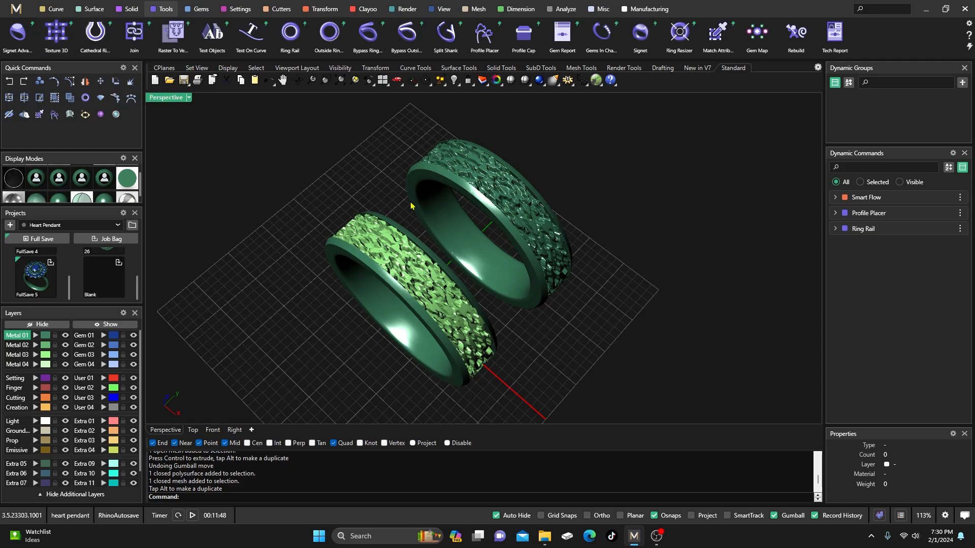
pyautogui.scroll(2, 483, 263)
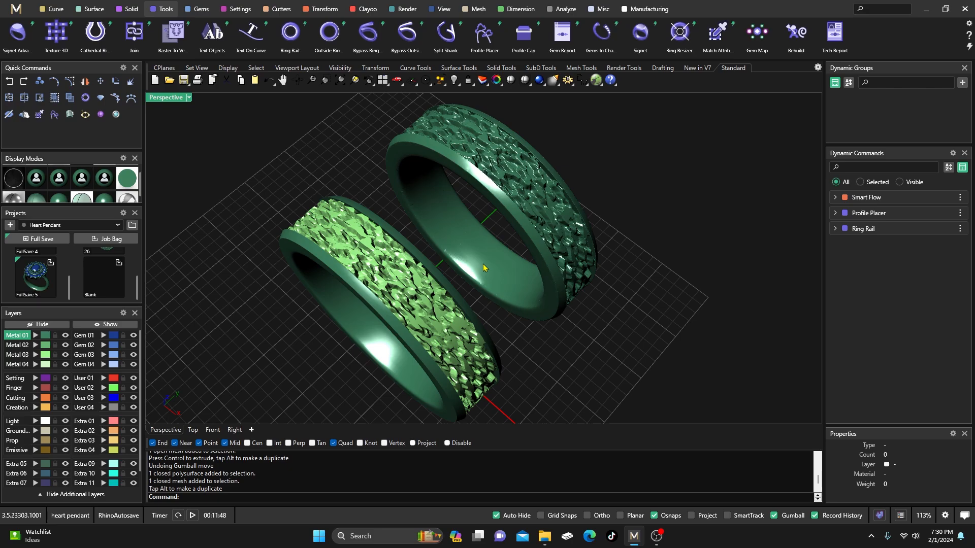
pyautogui.scroll(-2, 483, 263)
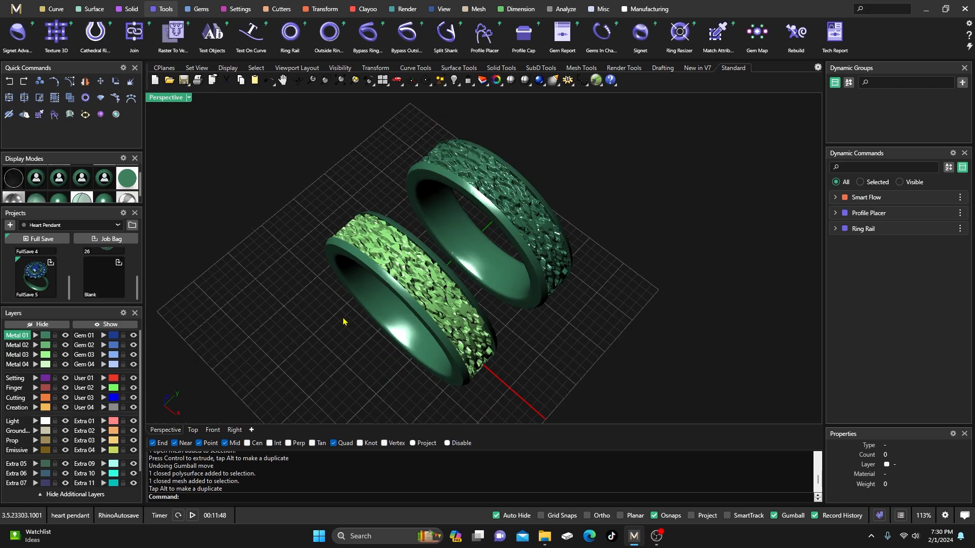